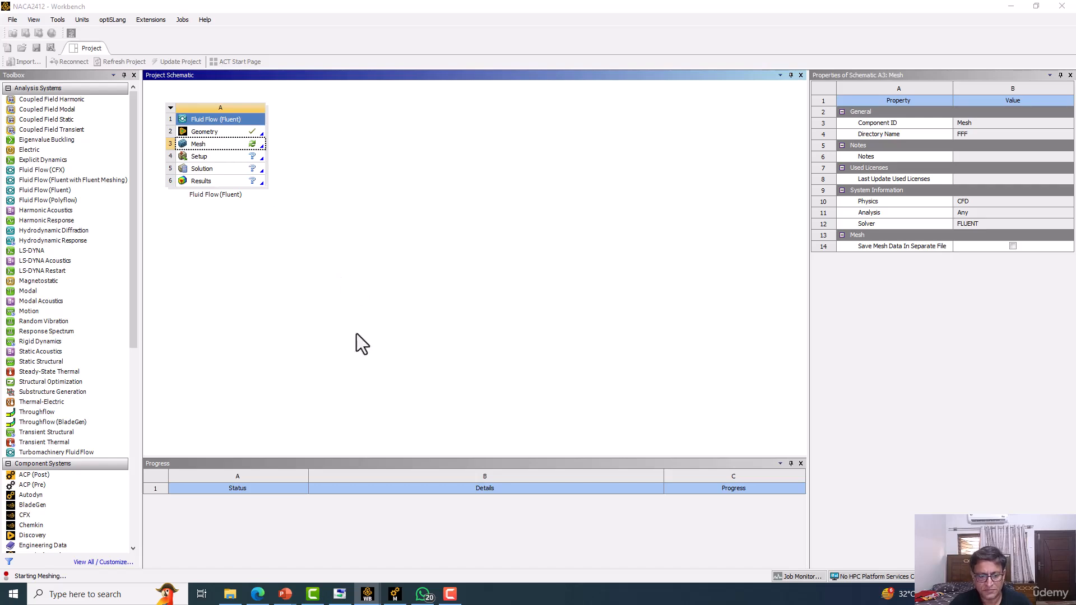
Switch to PowerPoint and bring up the CFD analysis of NACA 2412 presentation with its mesh pictures
mouse_move(286, 595)
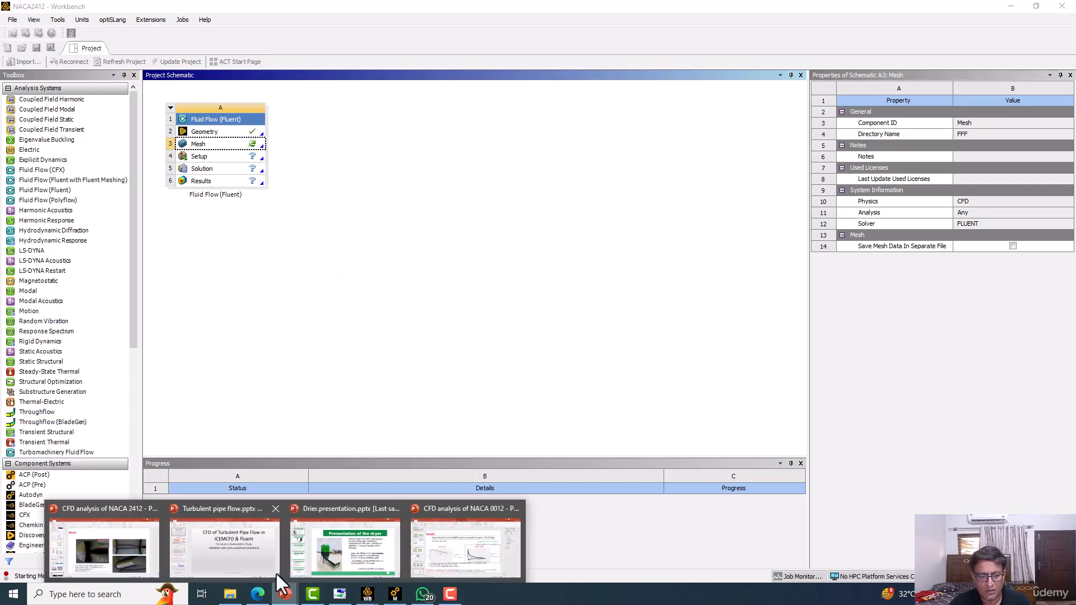
click(129, 546)
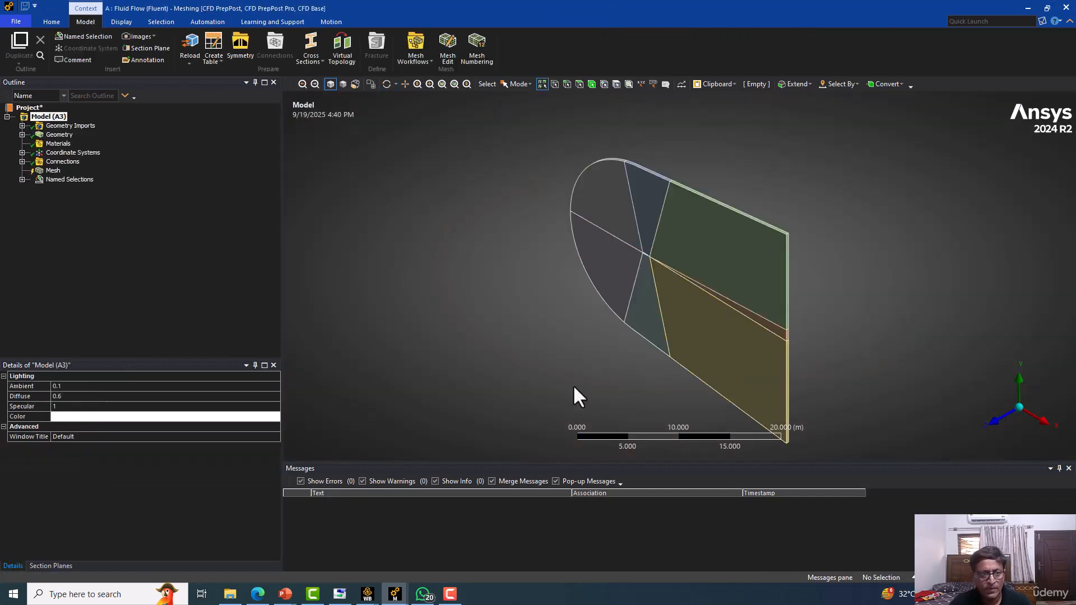
Open the Mesh object's settings and display the airfoil flow domain as a wireframe, tilted slightly so its depth edges separate
scroll(402, 252, up, 5)
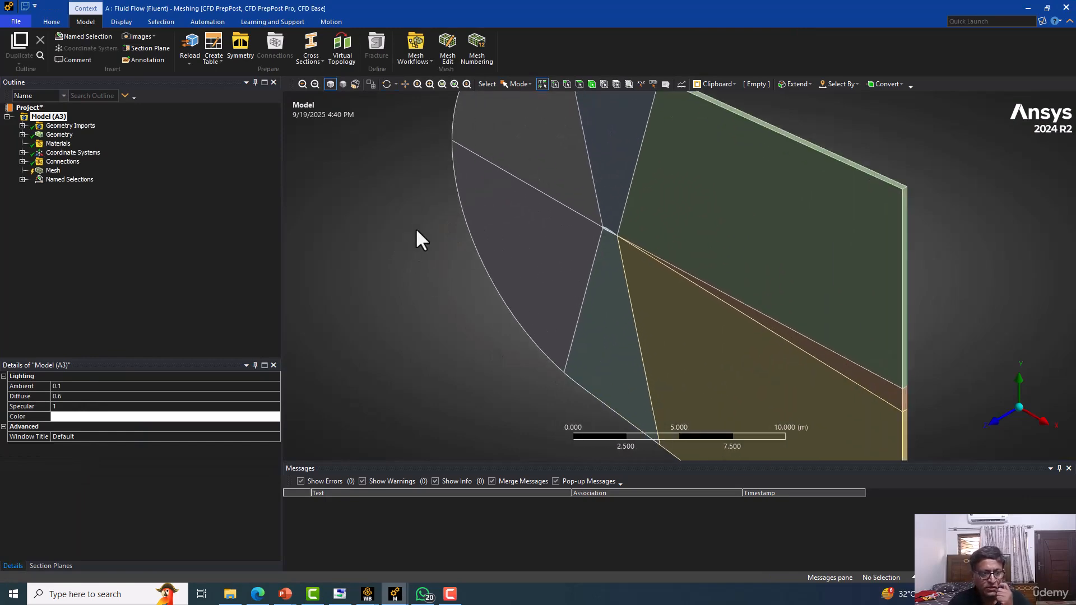
click(53, 171)
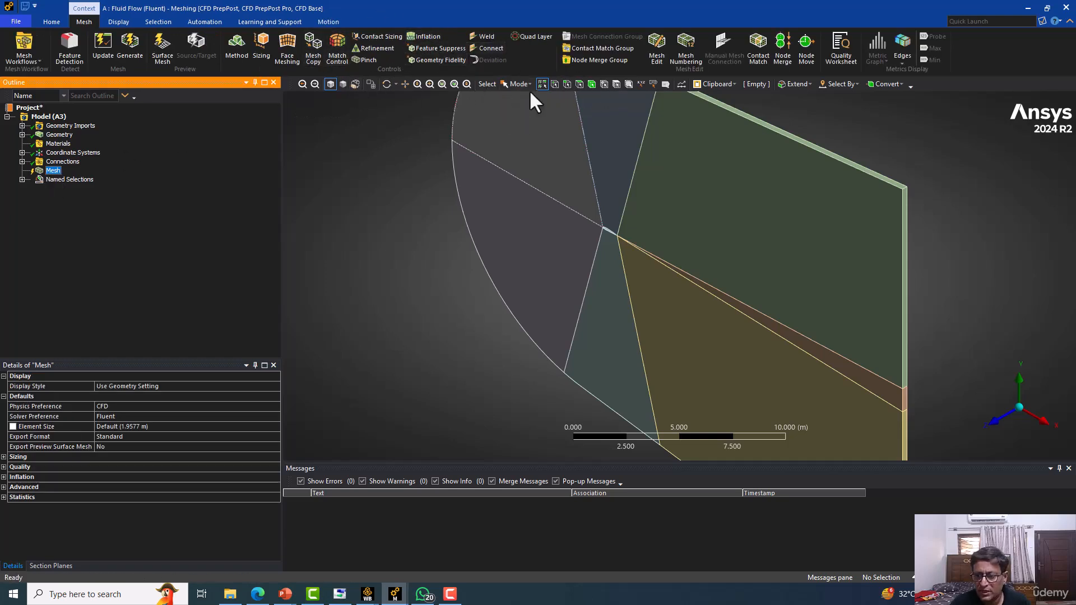
click(990, 423)
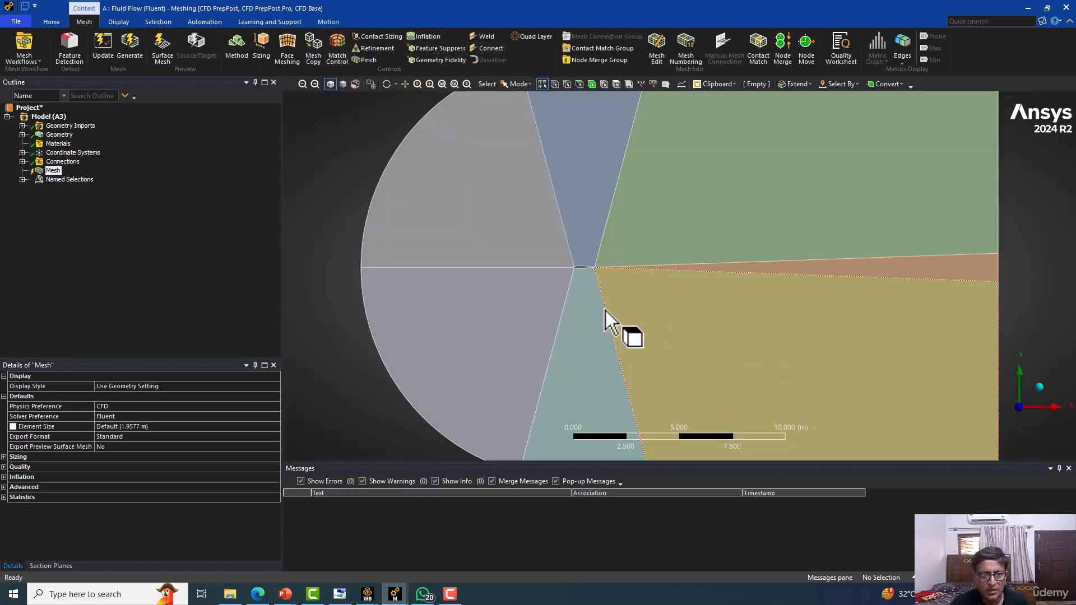
click(357, 83)
middle_drag(468, 249, 516, 271)
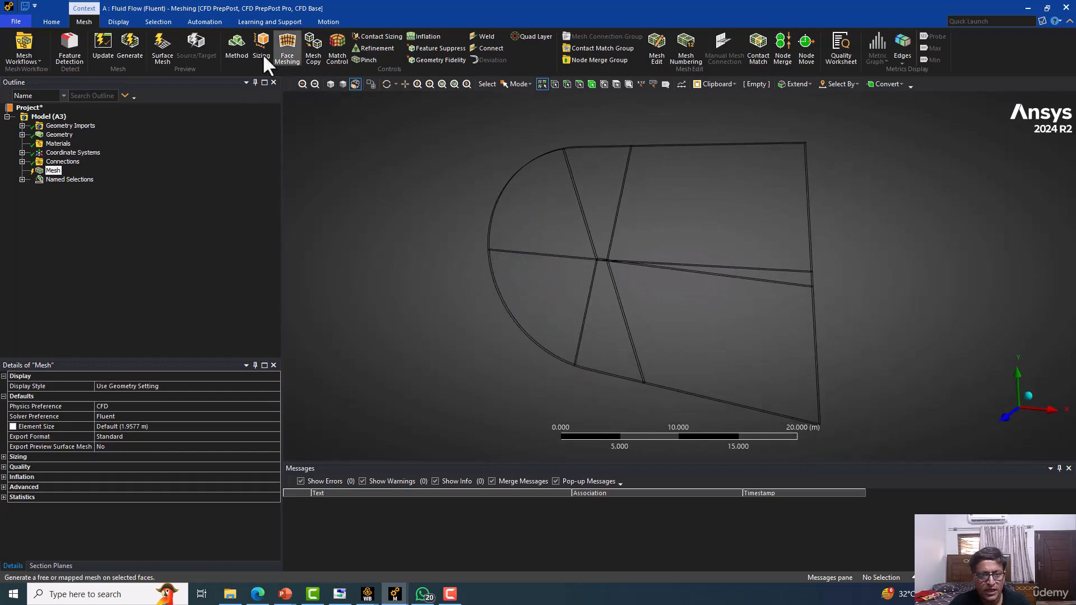
Insert a mesh Sizing and select the six domain edges running from the airfoil upward and forward to the inlet
click(566, 84)
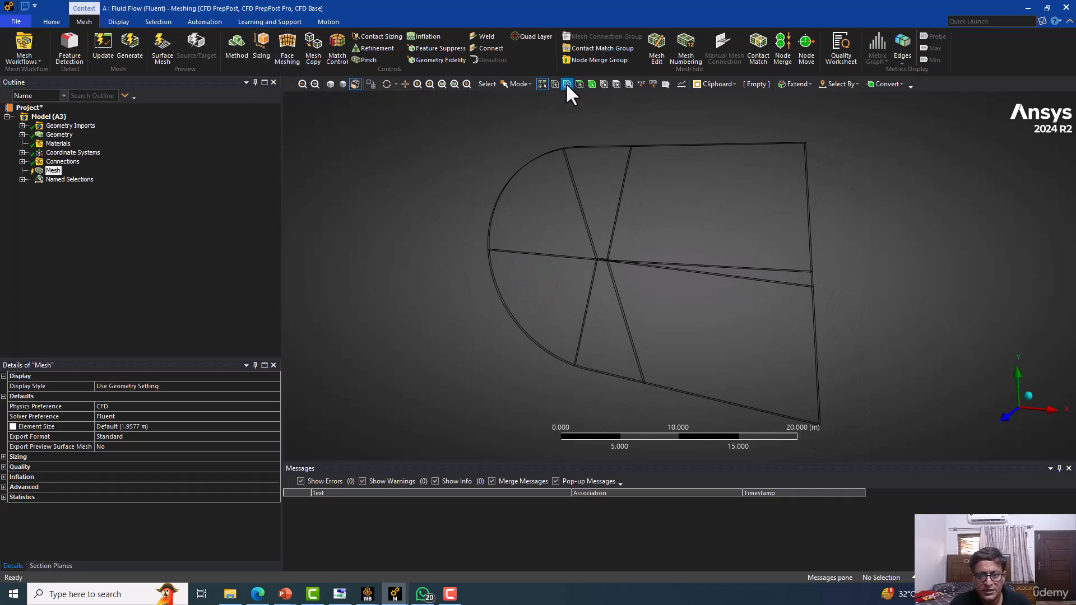
click(262, 44)
scroll(365, 187, up, 5)
scroll(365, 247, up, 3)
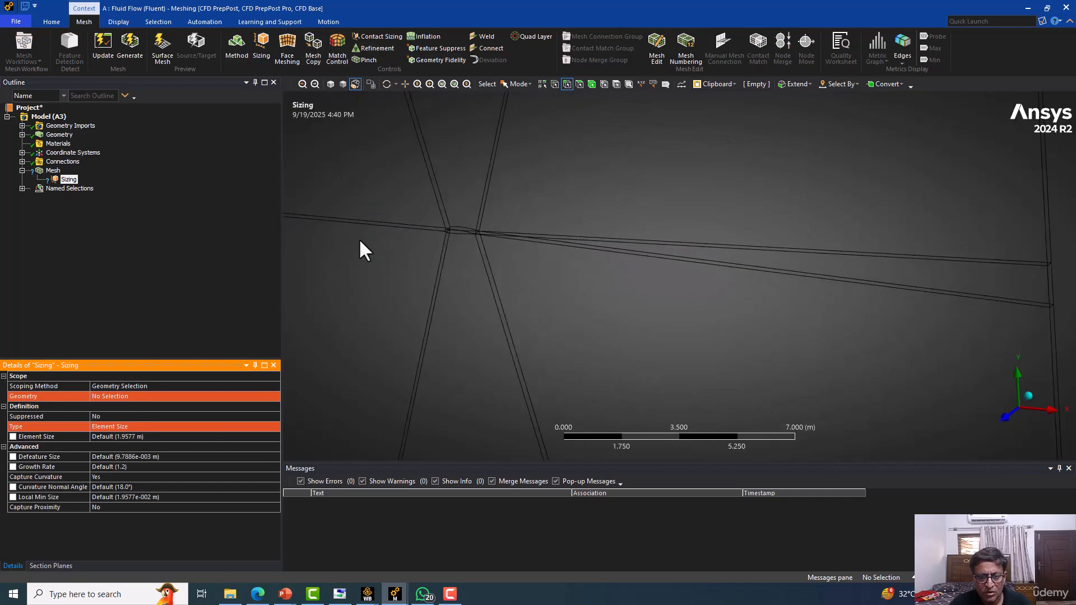
scroll(558, 331, up, 2)
middle_drag(557, 337, 522, 302)
click(549, 310)
ctrl+click(553, 296)
ctrl+click(459, 284)
ctrl+click(444, 288)
ctrl+click(435, 317)
ctrl+click(431, 306)
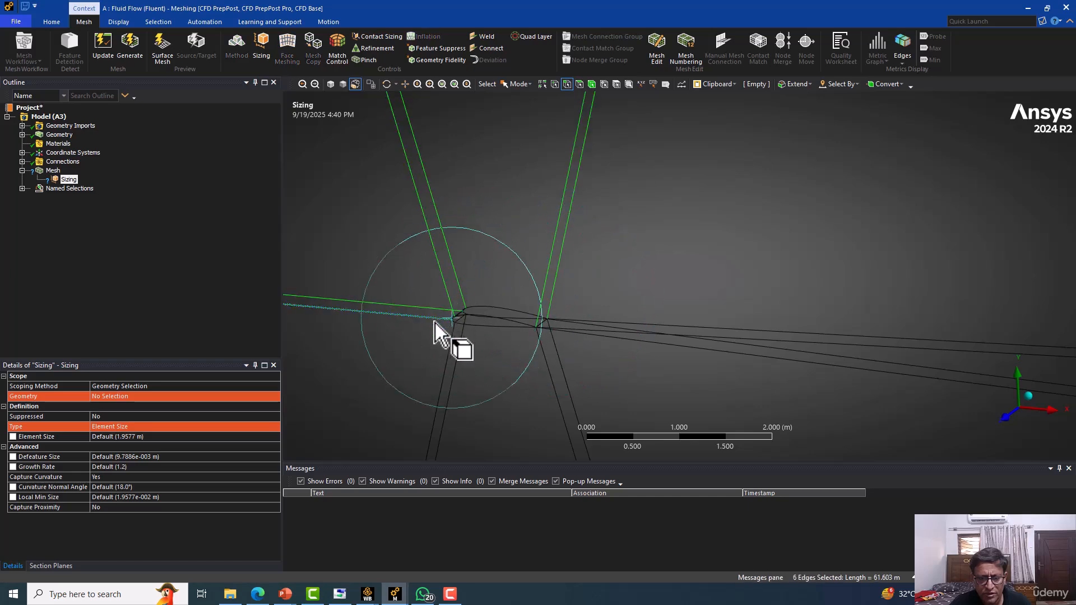
Add the four edges running downward from the airfoil to the selection and assign all ten edges as the sizing's geometry
ctrl+click(456, 348)
ctrl+click(455, 351)
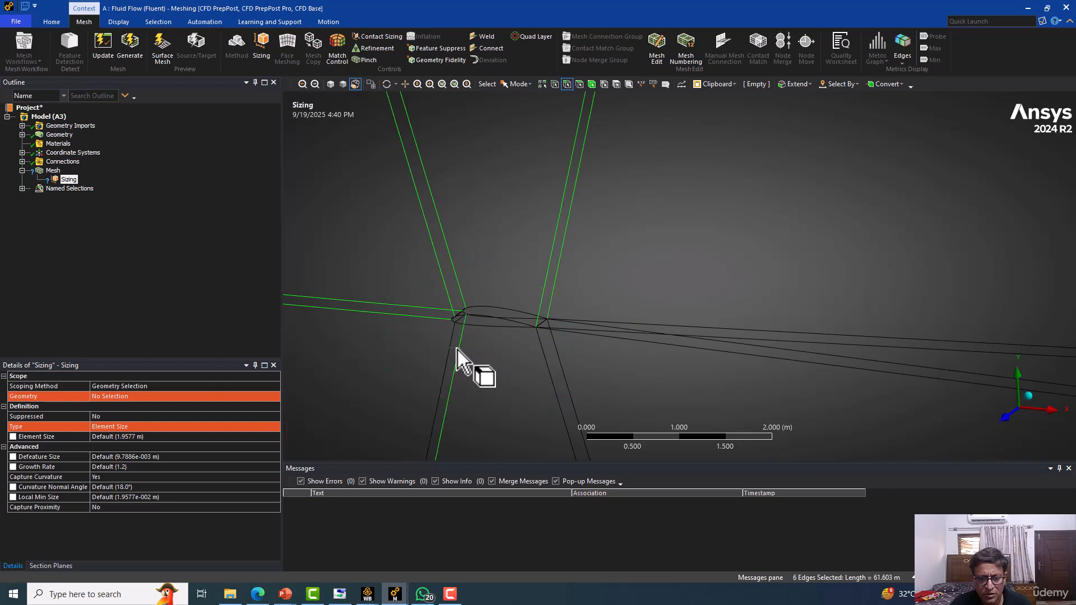
ctrl+click(547, 364)
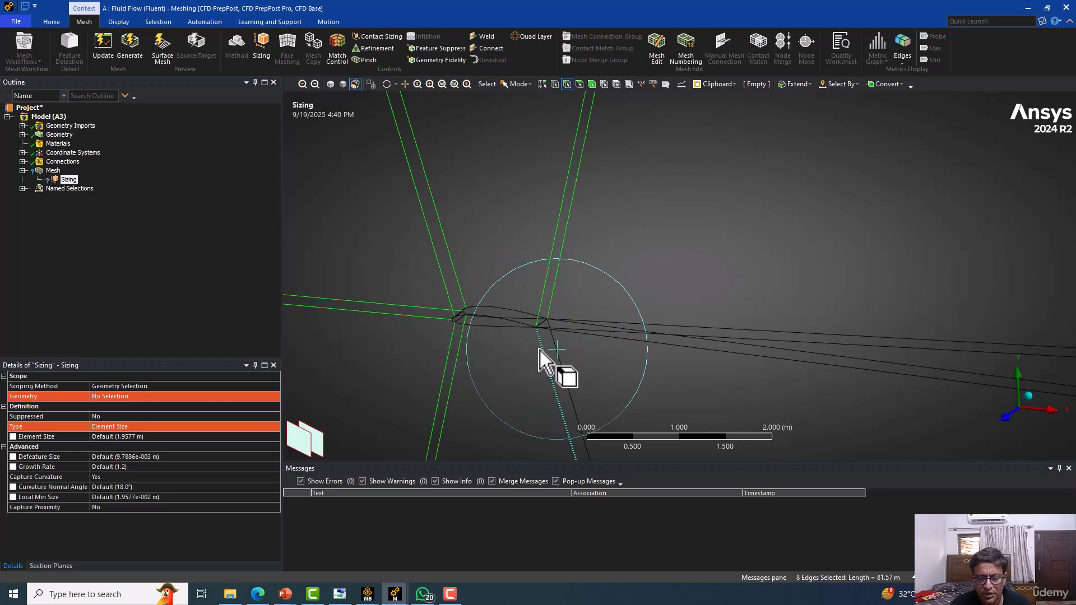
ctrl+click(561, 365)
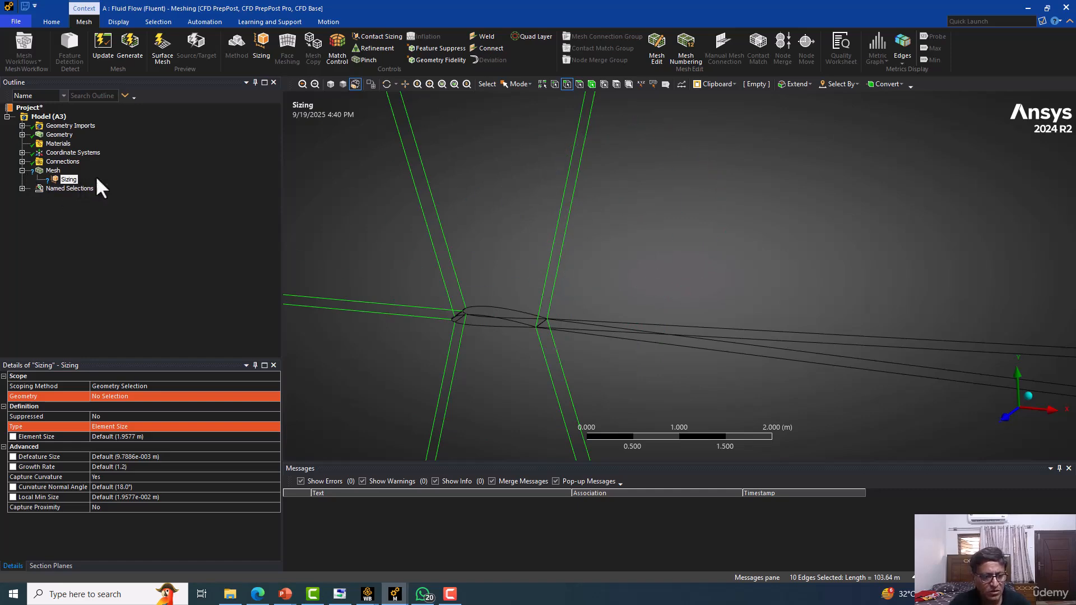
click(111, 397)
click(121, 396)
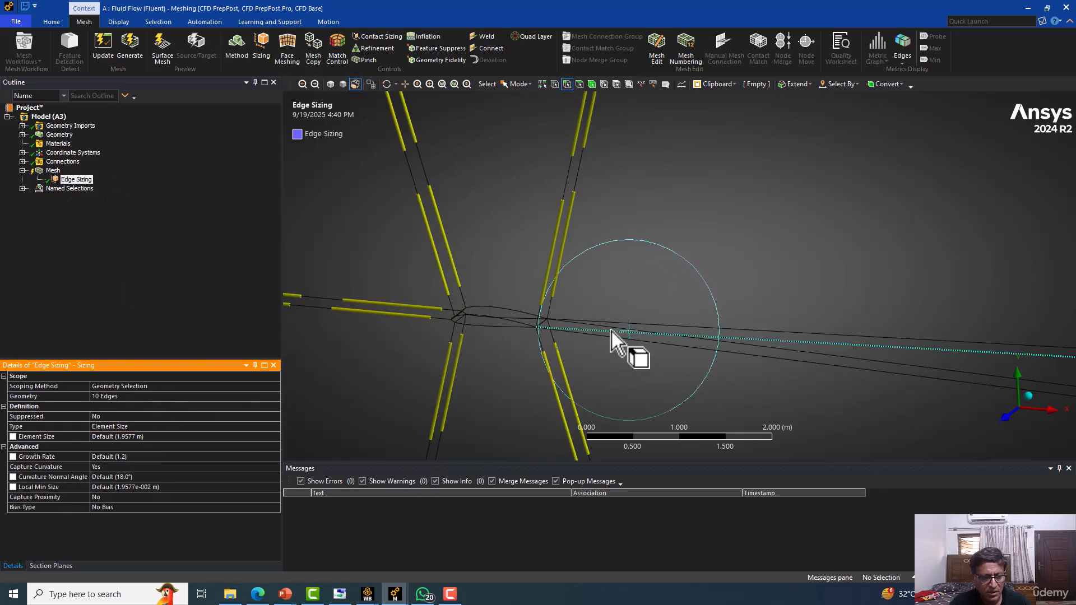
Change the edge sizing type to Number of Divisions and set it to 120
scroll(613, 344, down, 2)
click(142, 427)
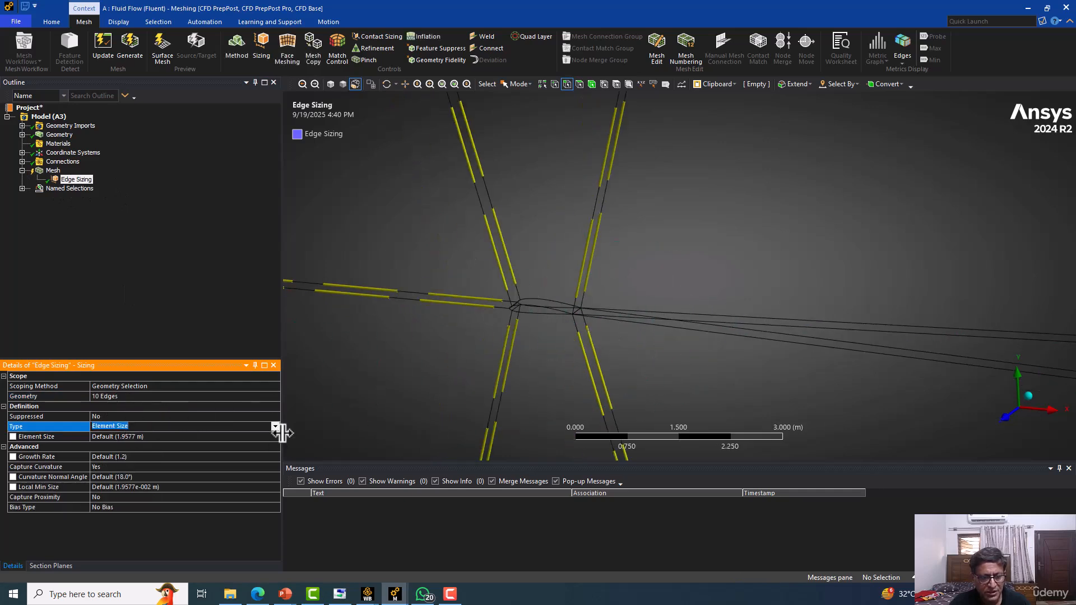
click(276, 427)
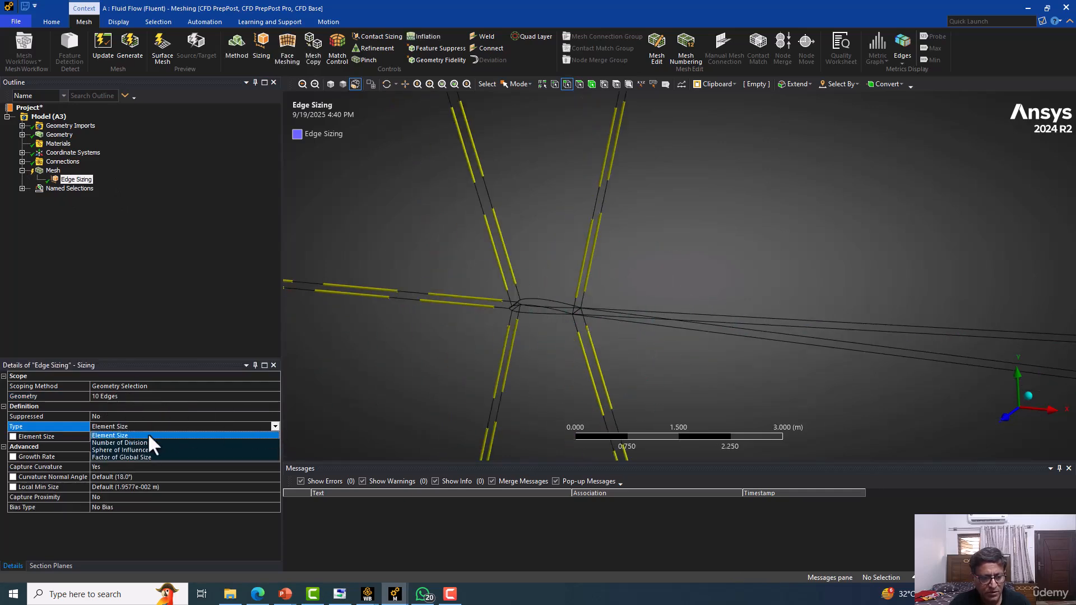
click(119, 443)
click(115, 437)
text(12)
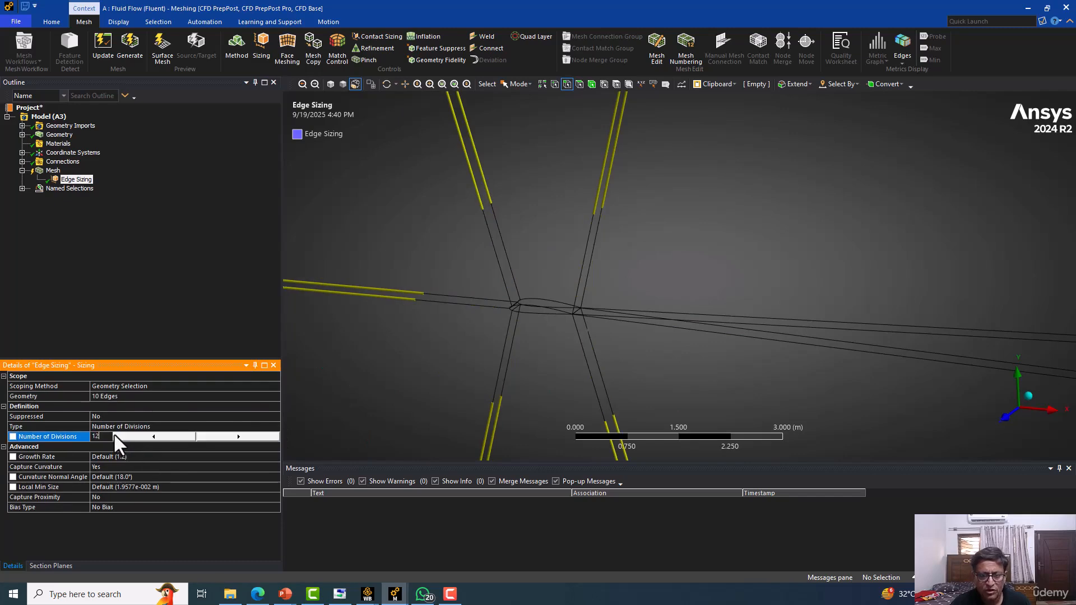
text(0)
key(Return)
Give the edge sizing a one-directional bias with short-to-long segments and a bias factor of 500
scroll(470, 288, down, 3)
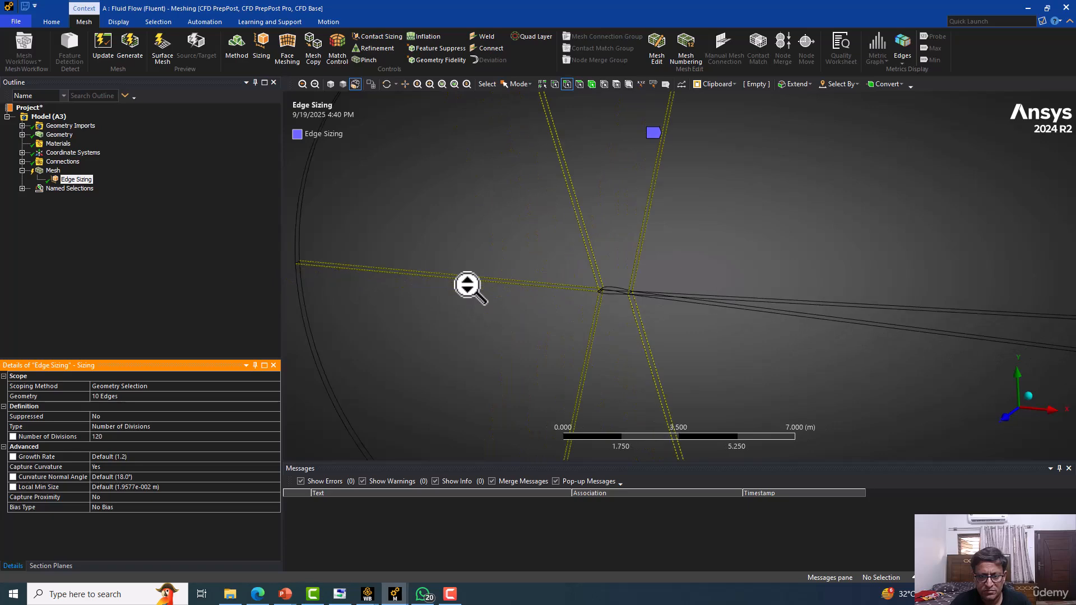
scroll(470, 288, up, 5)
scroll(462, 335, up, 2)
ctrl+middle_drag(463, 335, 704, 224)
scroll(705, 225, up, 2)
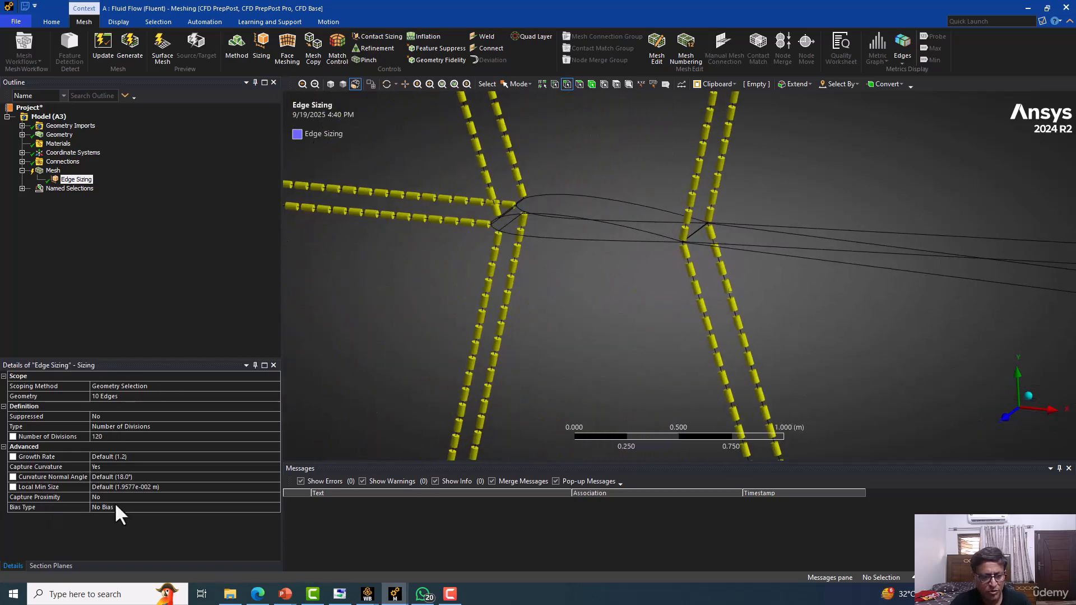
click(212, 507)
click(275, 508)
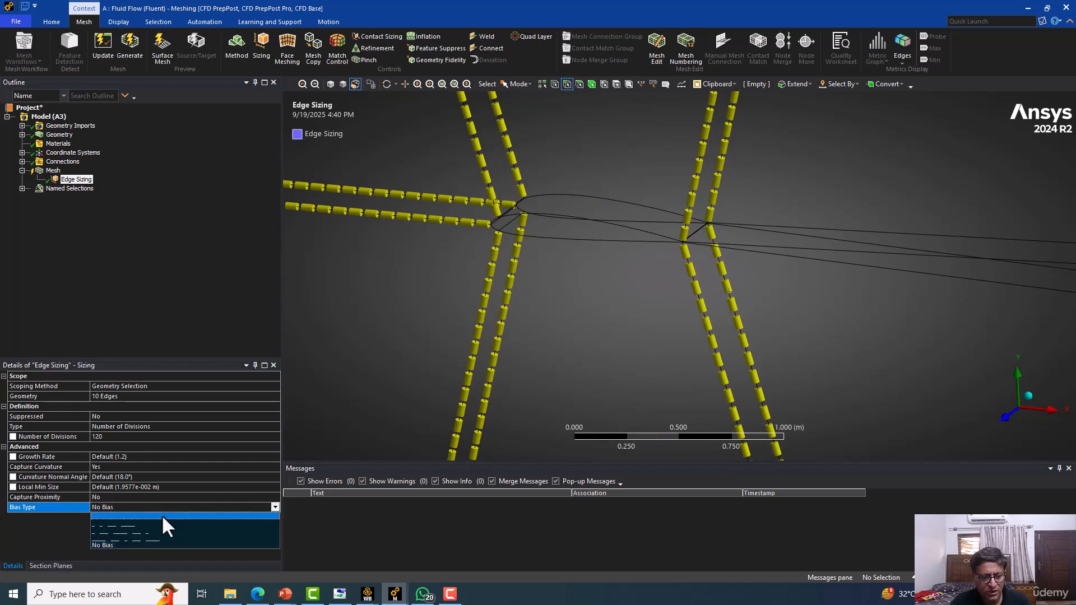
click(128, 527)
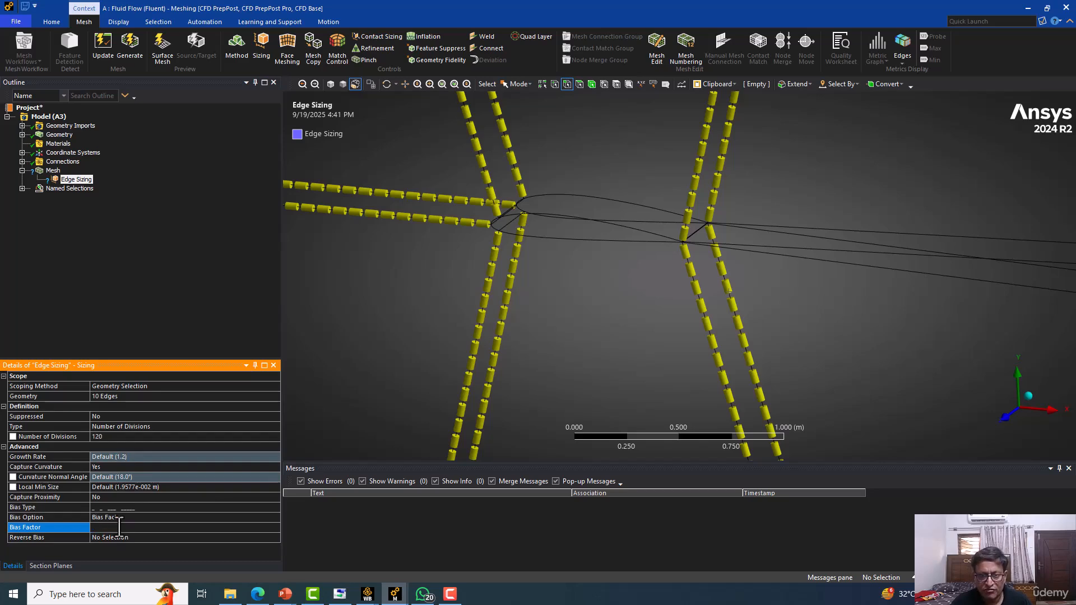
text(500)
key(Return)
Reverse the bias on the six edges whose divisions cluster away from the airfoil: both upper pairs and the rear lower pair
scroll(605, 295, up, 5)
scroll(632, 367, up, 1)
ctrl+middle_drag(520, 287, 569, 366)
scroll(426, 294, down, 2)
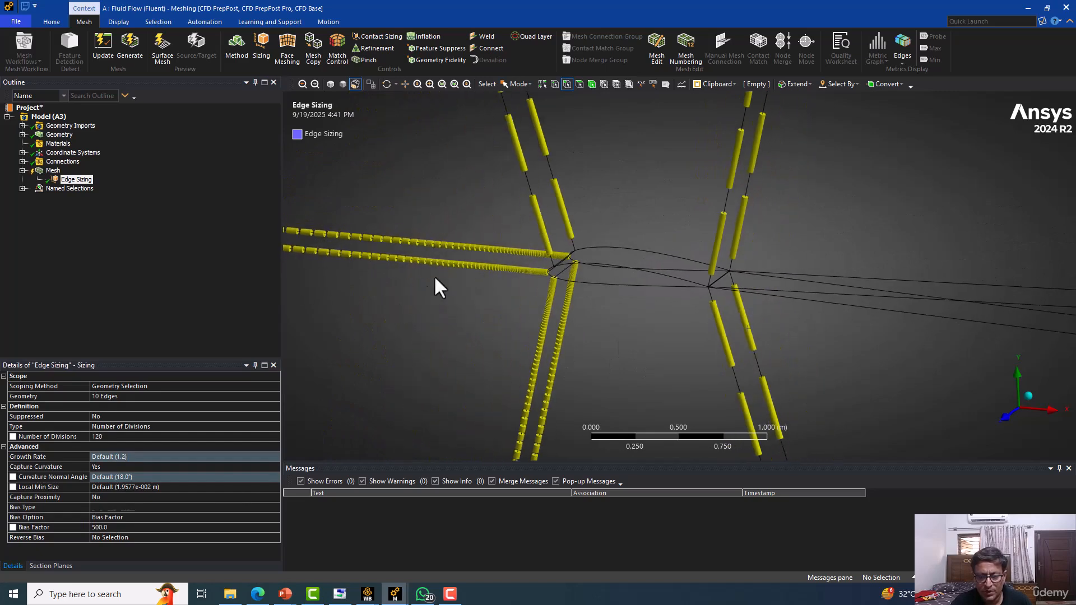
scroll(560, 289, up, 1)
scroll(705, 344, down, 6)
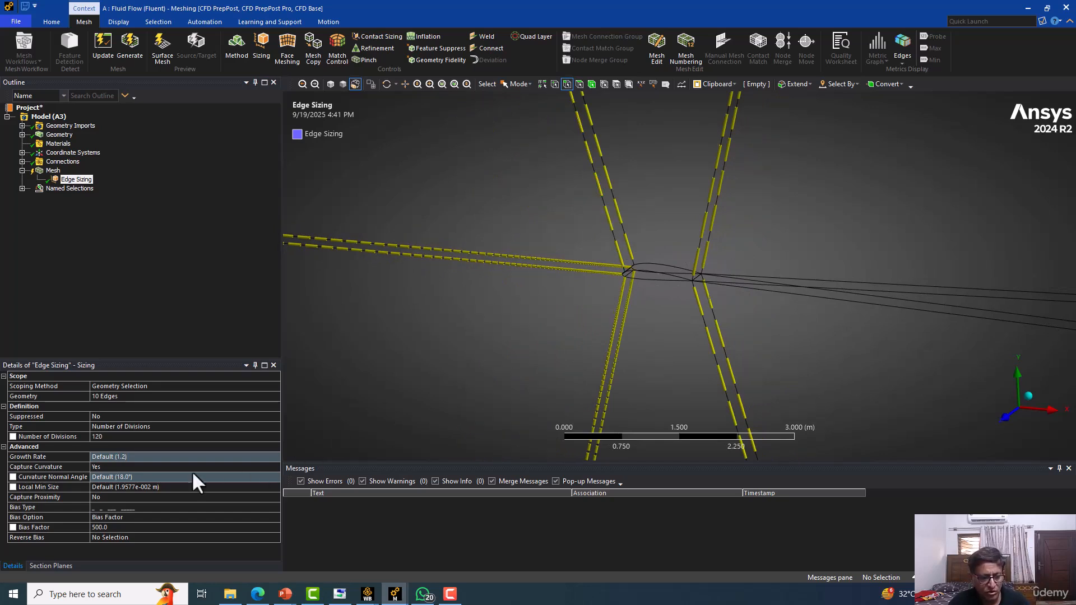
click(99, 538)
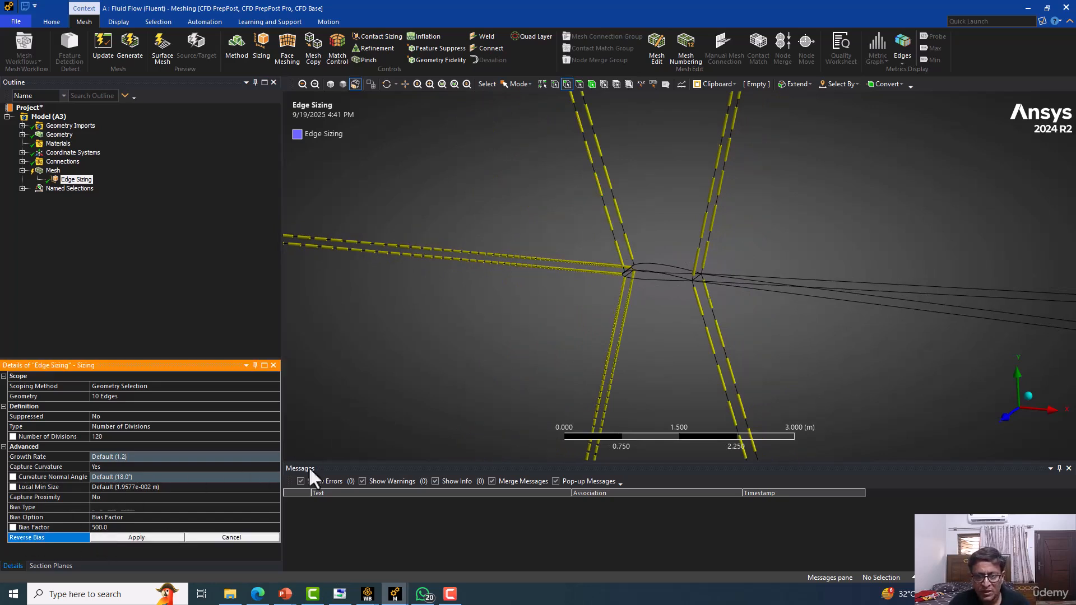
click(620, 215)
ctrl+click(610, 231)
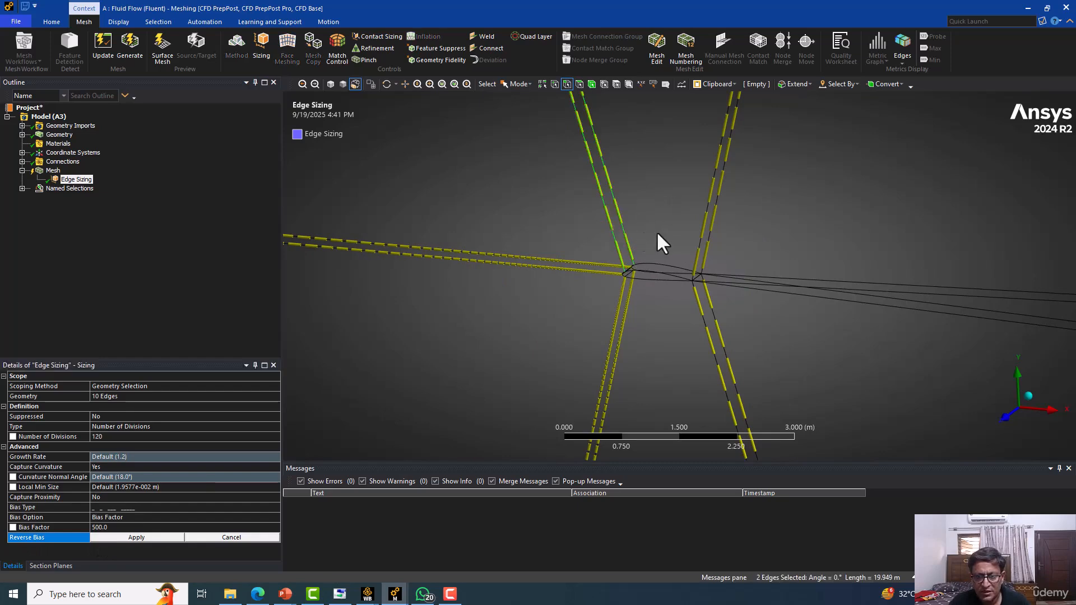
ctrl+click(700, 232)
ctrl+click(710, 233)
ctrl+click(707, 297)
ctrl+click(700, 305)
click(136, 537)
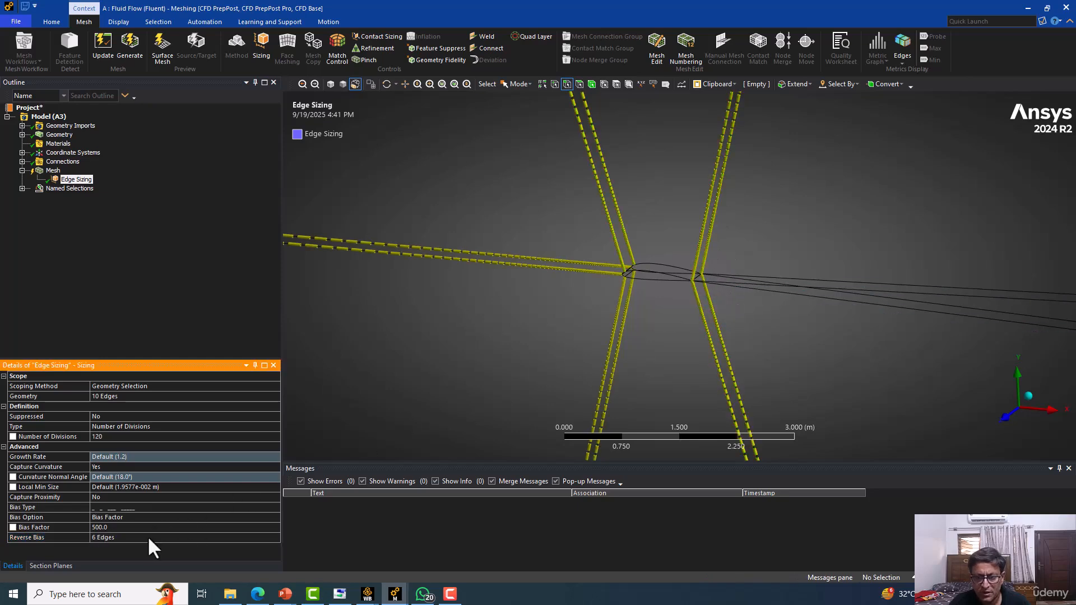
Generate the mesh with the biased edge sizing and display it
scroll(709, 274, up, 5)
scroll(700, 305, up, 5)
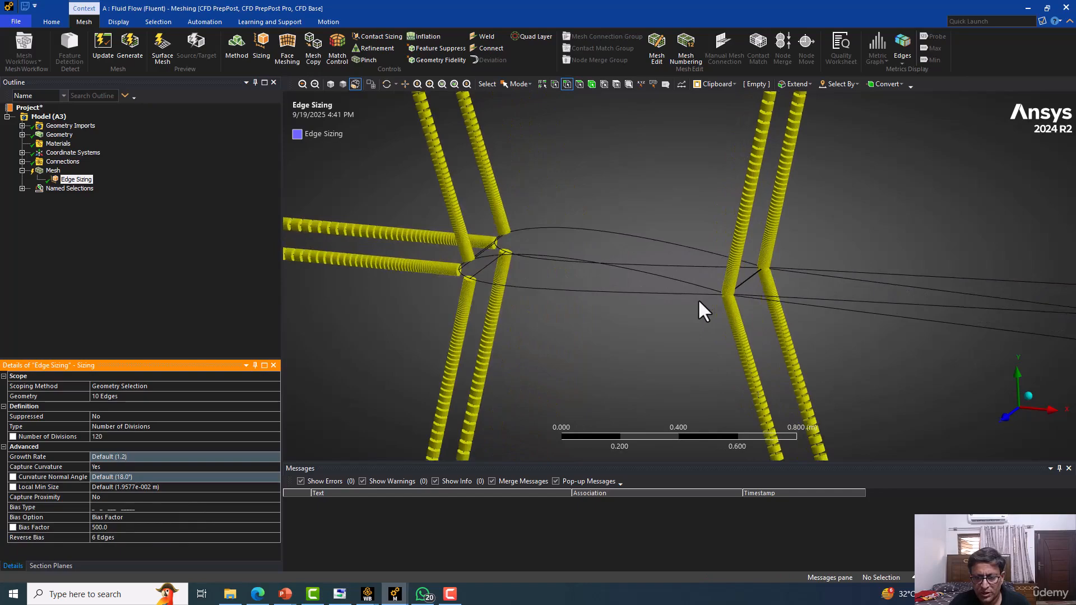
scroll(700, 303, down, 10)
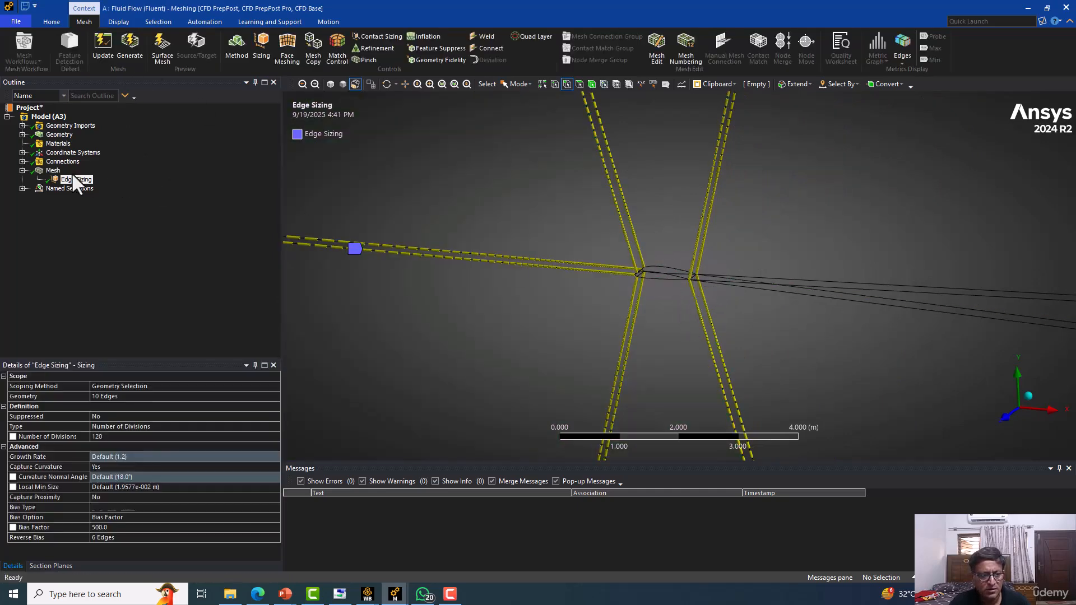
click(53, 171)
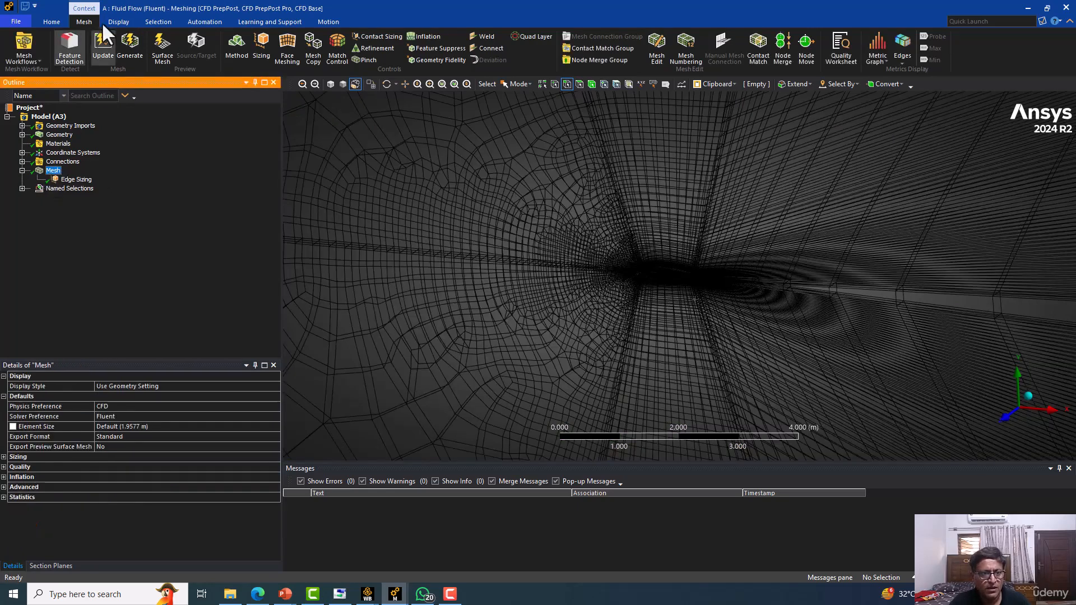
Insert a Face Meshing control and assign the seven front faces surrounding the airfoil and its wake as its geometry
click(285, 48)
click(465, 164)
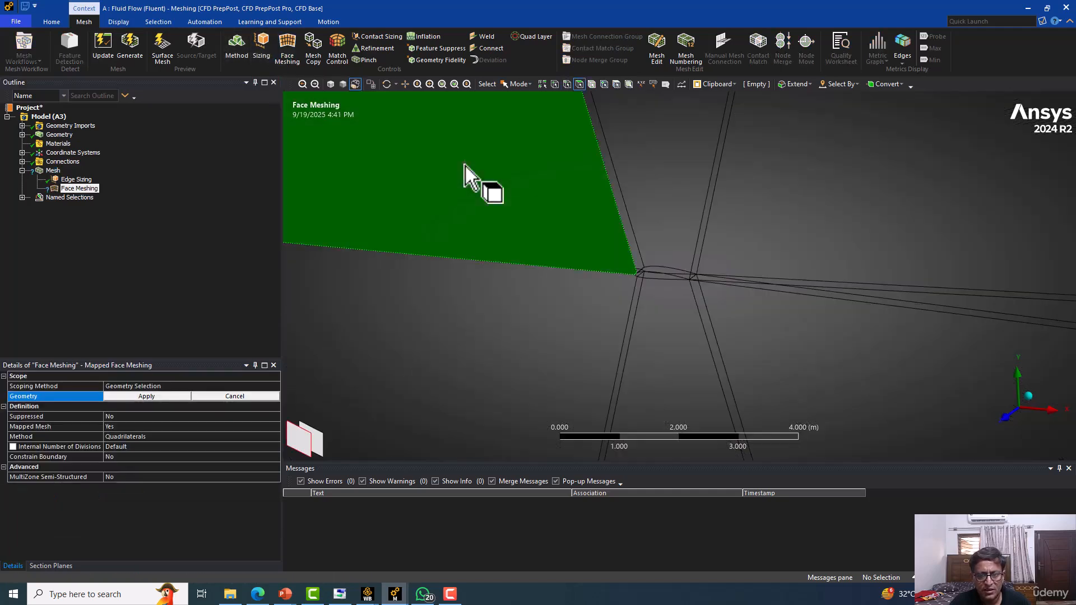
ctrl+click(513, 320)
ctrl+click(651, 230)
ctrl+click(661, 333)
ctrl+click(735, 252)
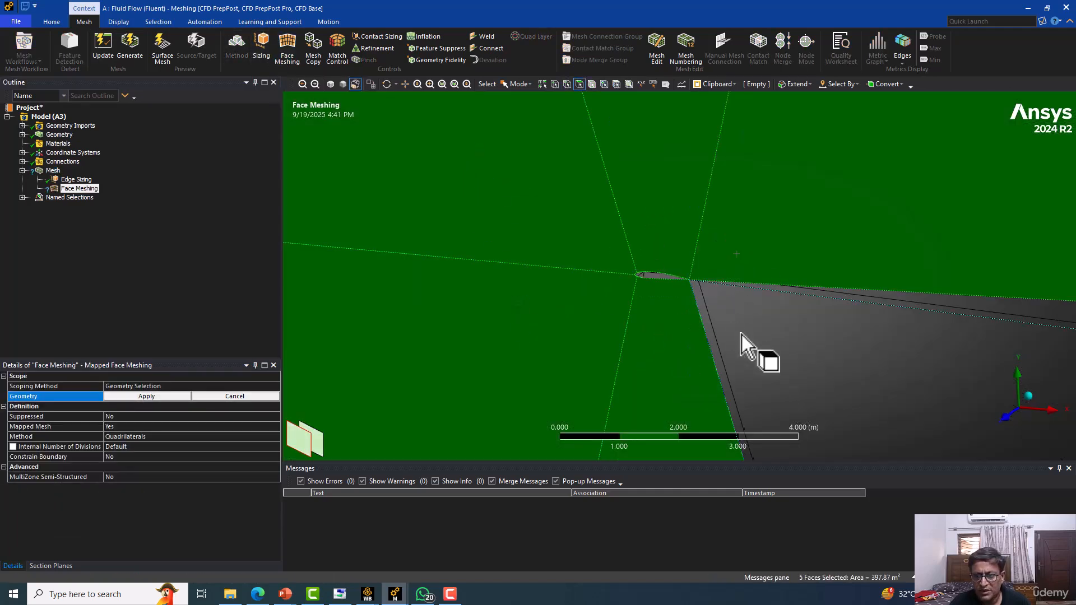
ctrl+click(741, 334)
ctrl+click(888, 308)
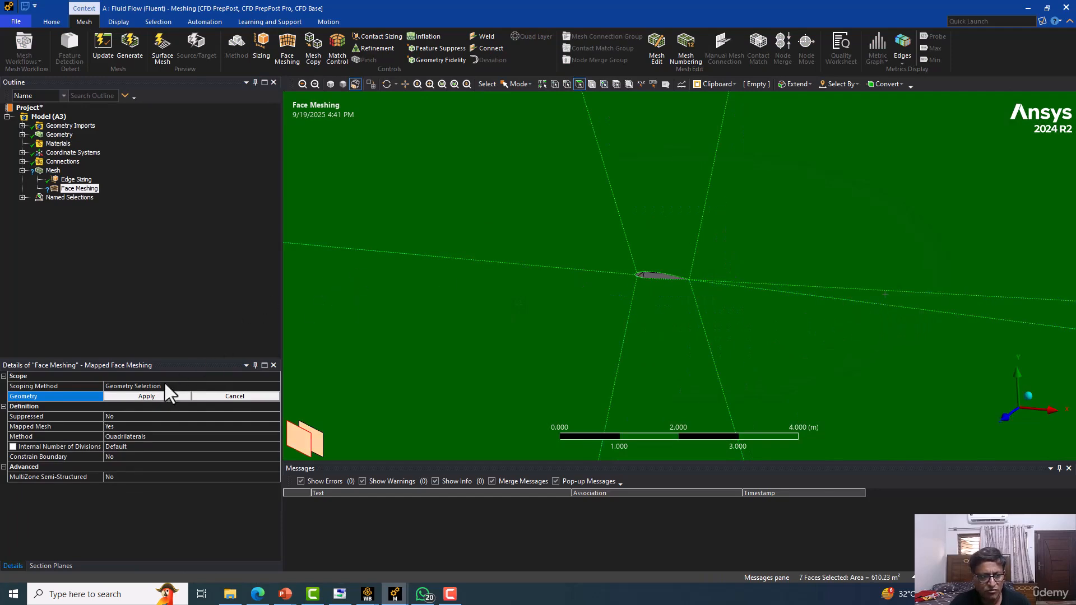
click(160, 397)
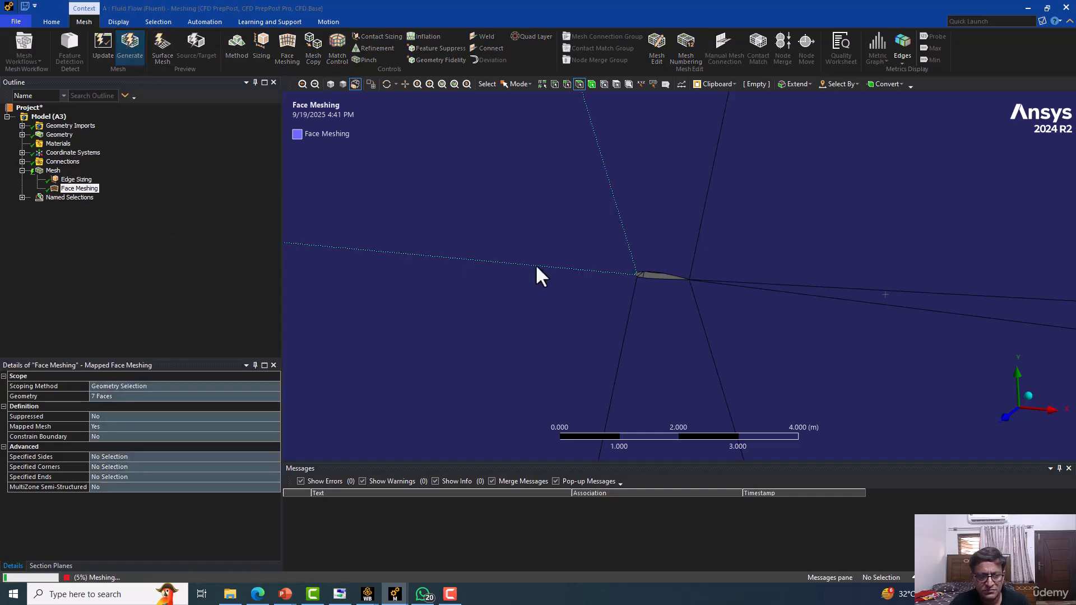
Regenerate the mesh with the mapped faces and display it shaded, close up around the airfoil
click(49, 173)
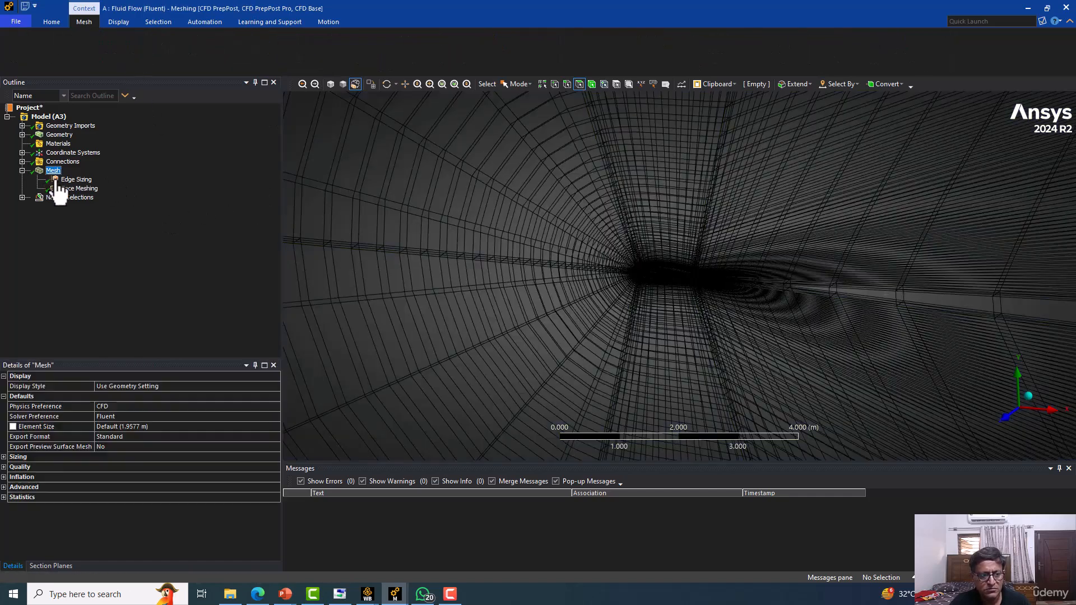
click(55, 180)
click(46, 170)
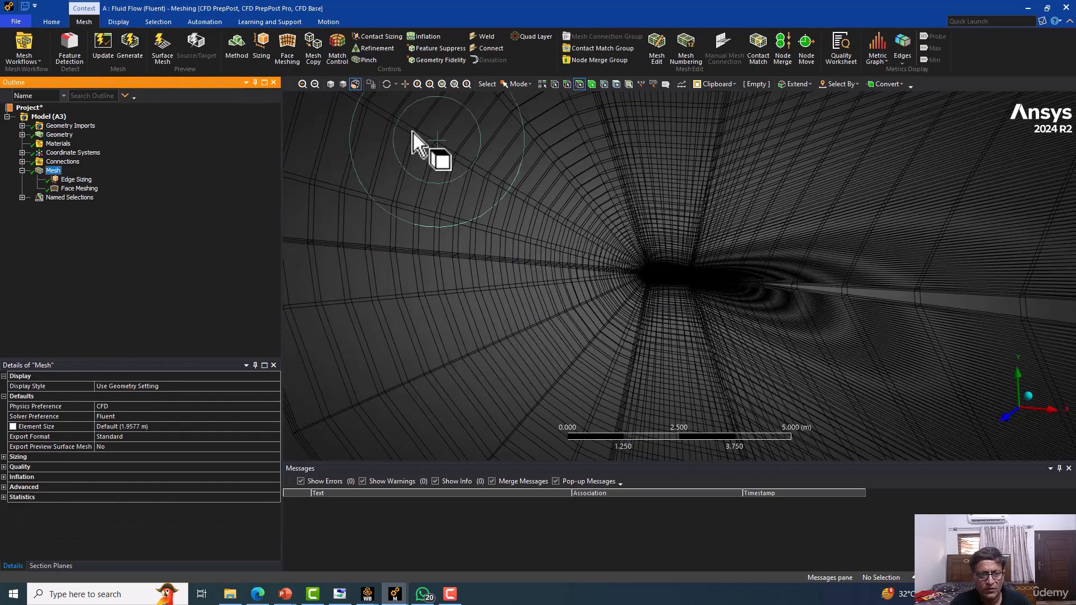
click(331, 84)
scroll(505, 258, up, 2)
scroll(577, 314, up, 10)
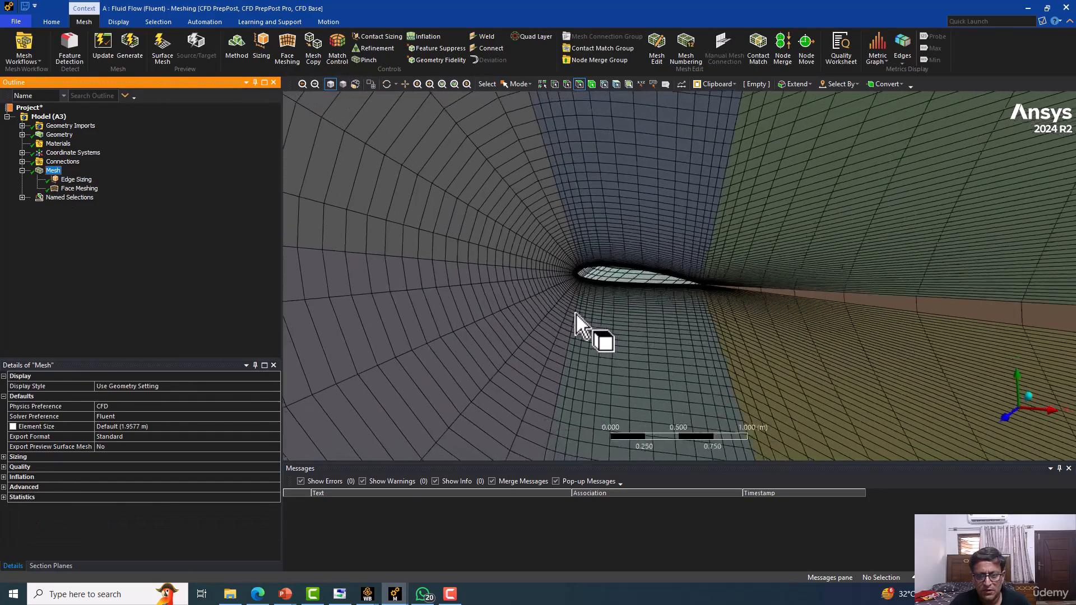
Try regenerating the mesh with the bias factor of the ten-edge sizing set to 20000
scroll(806, 345, up, 3)
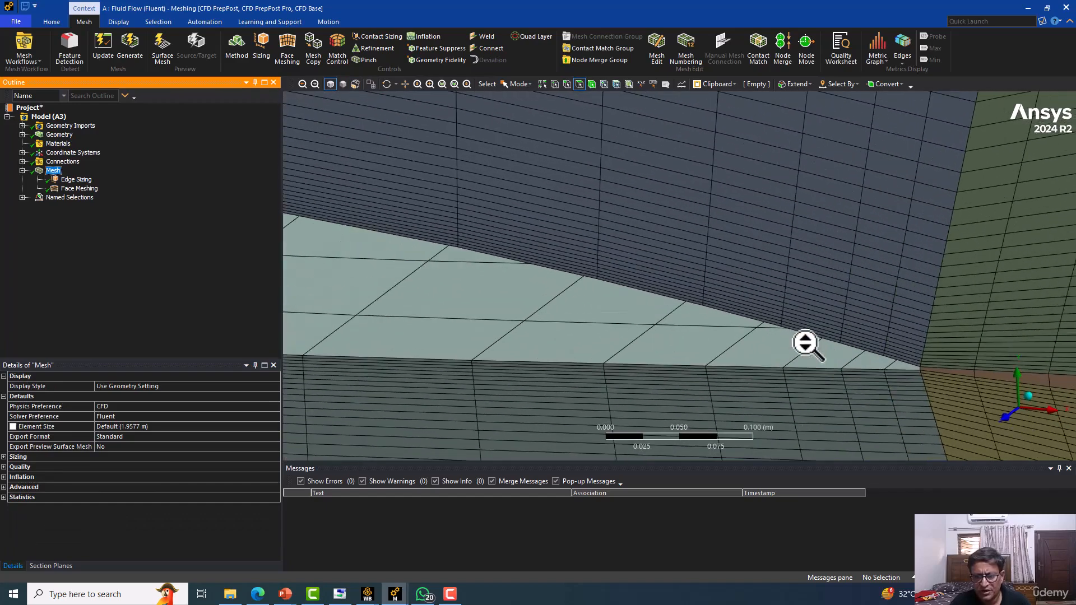
scroll(516, 269, up, 4)
scroll(491, 288, up, 5)
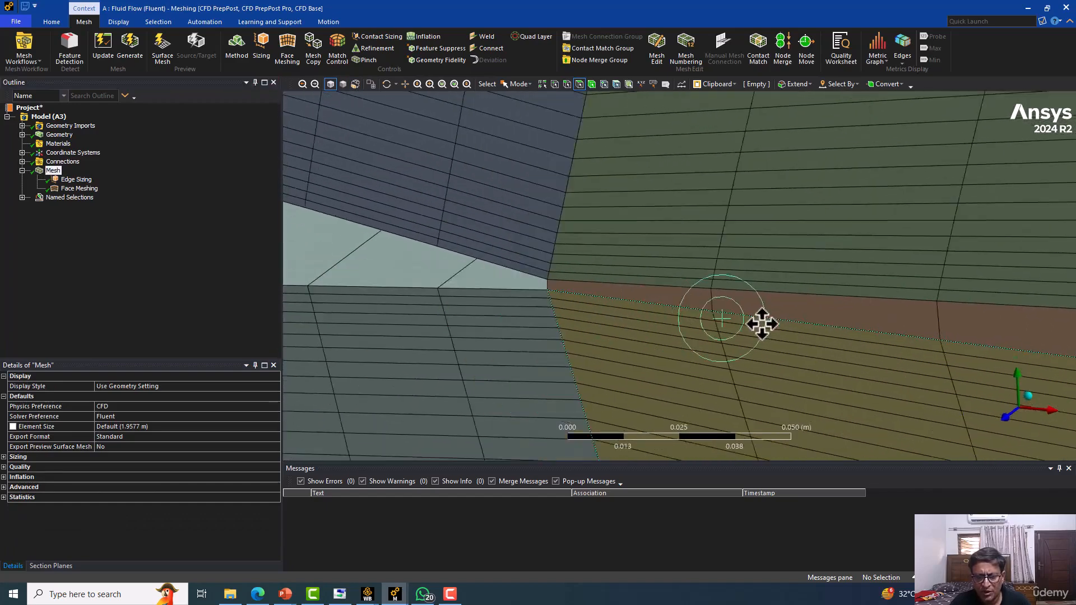
scroll(587, 326, up, 3)
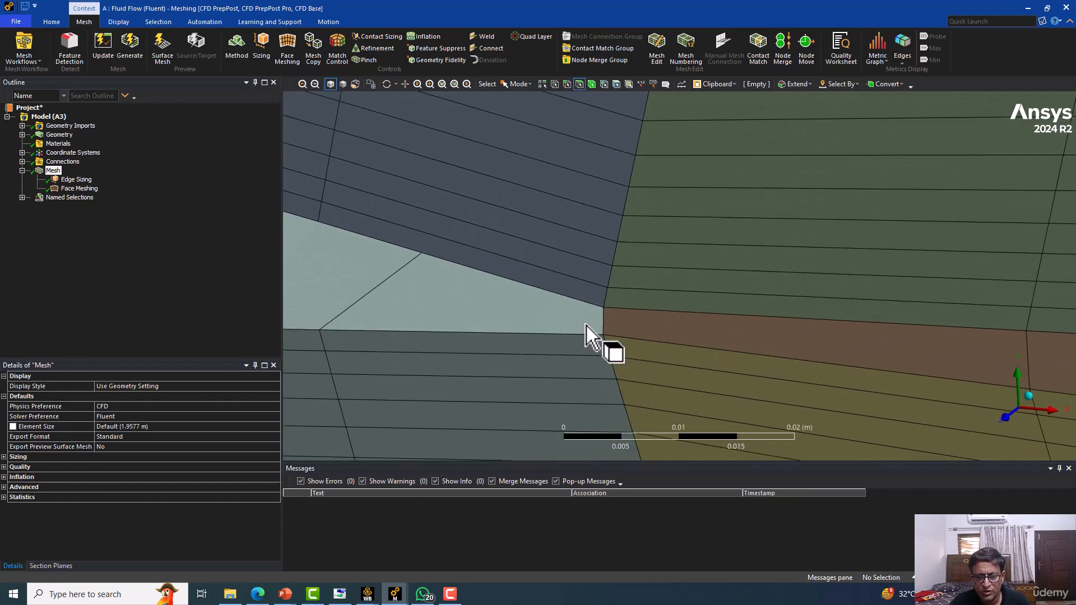
scroll(648, 308, up, 3)
scroll(701, 269, up, 2)
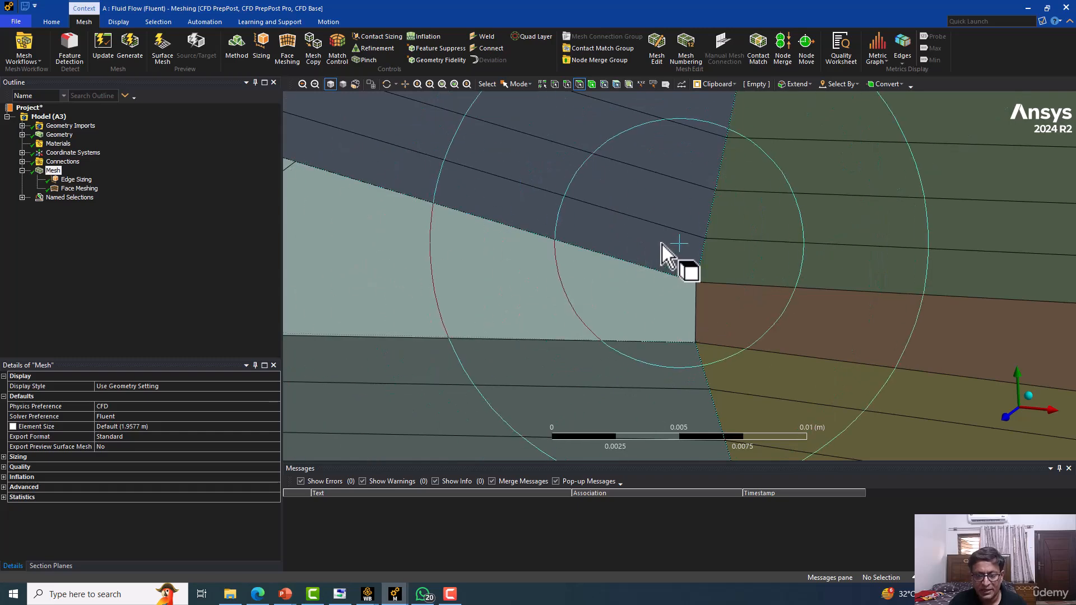
click(75, 180)
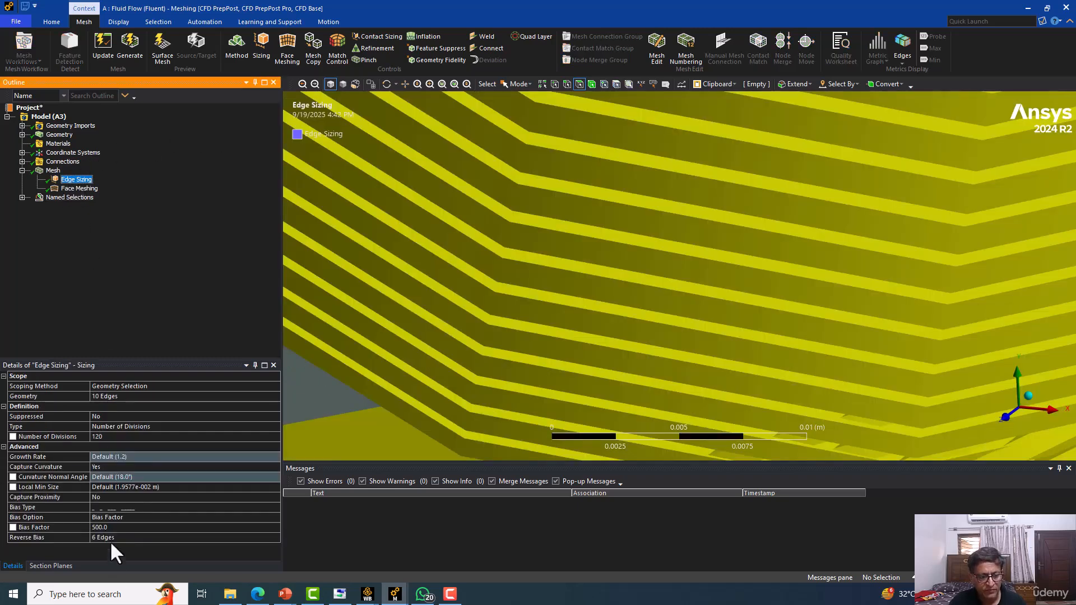
click(121, 529)
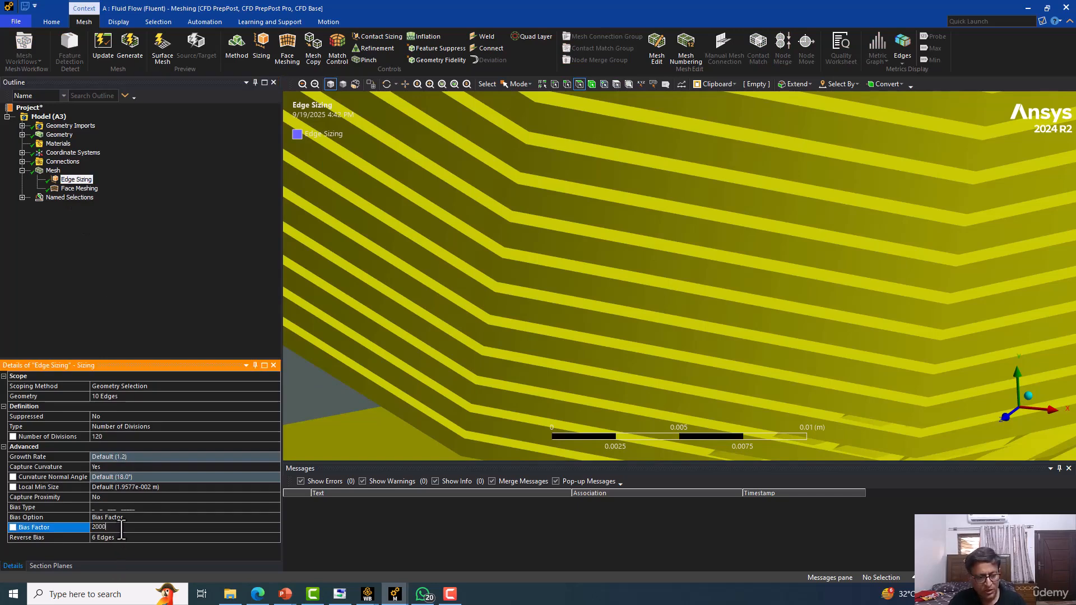
key(Return)
click(129, 48)
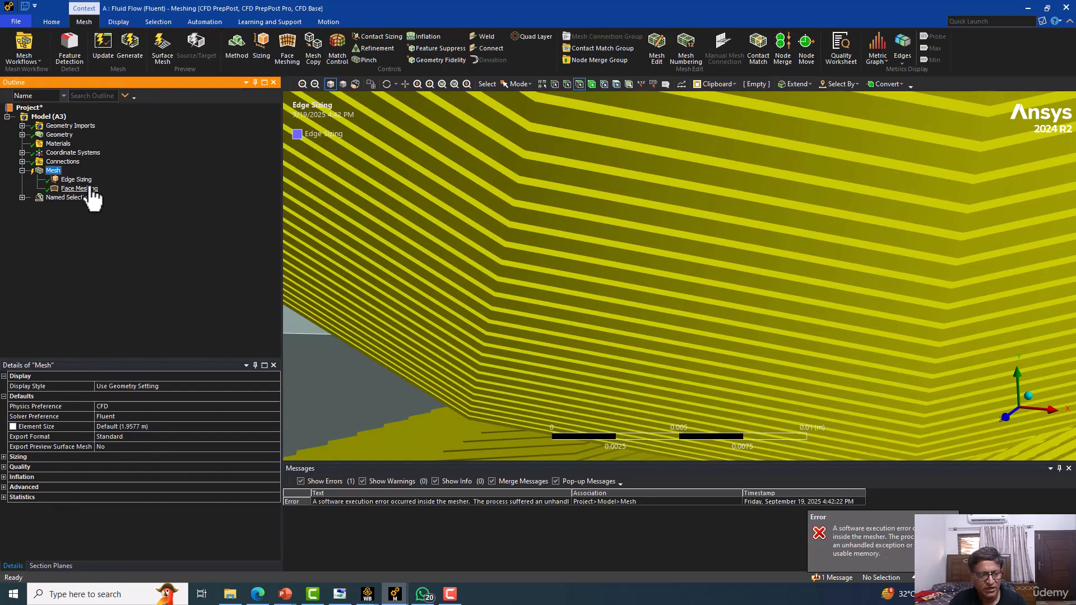
Set the bias factor of the ten-edge sizing to 10000, regenerate the mesh and display it
click(75, 179)
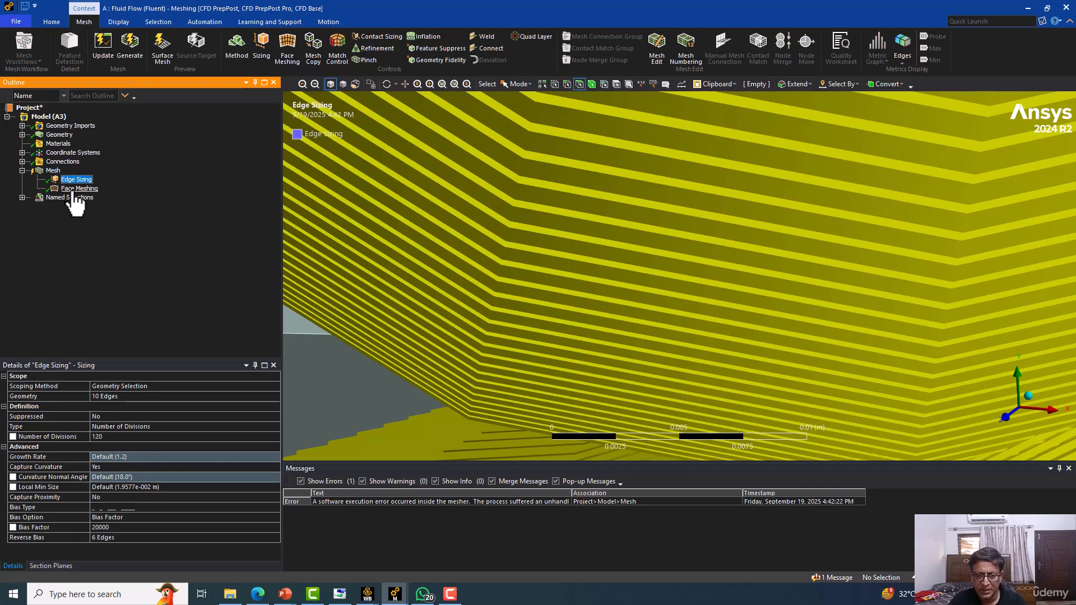
click(116, 527)
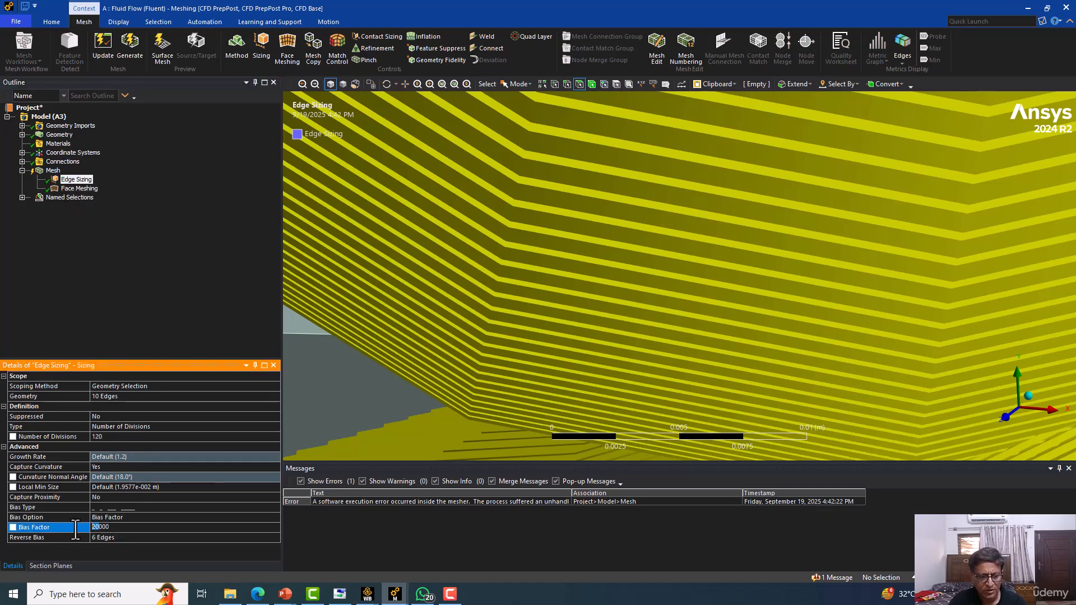
click(130, 49)
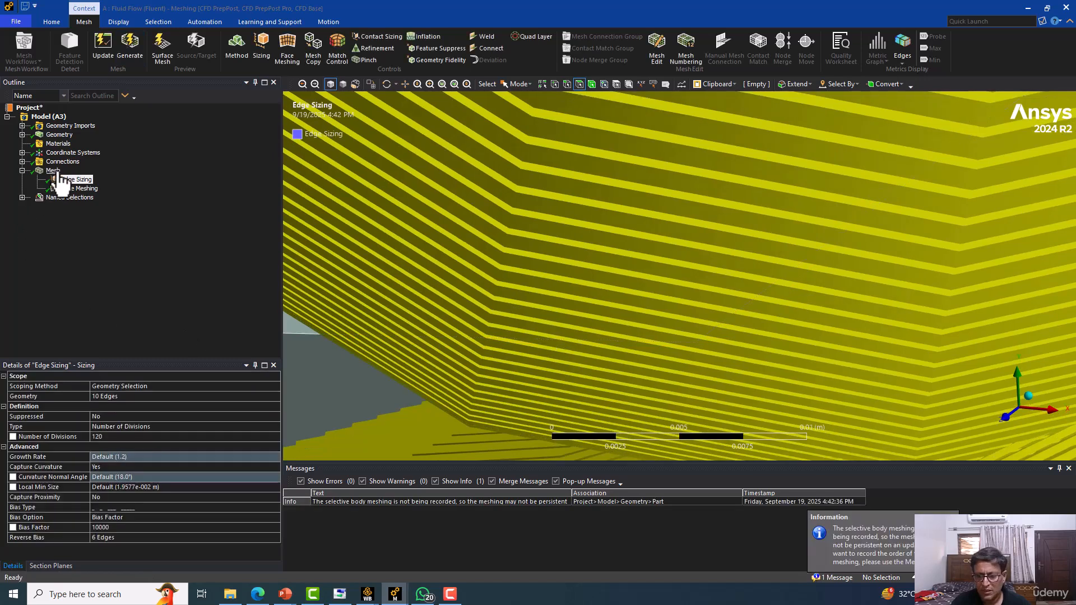
click(54, 171)
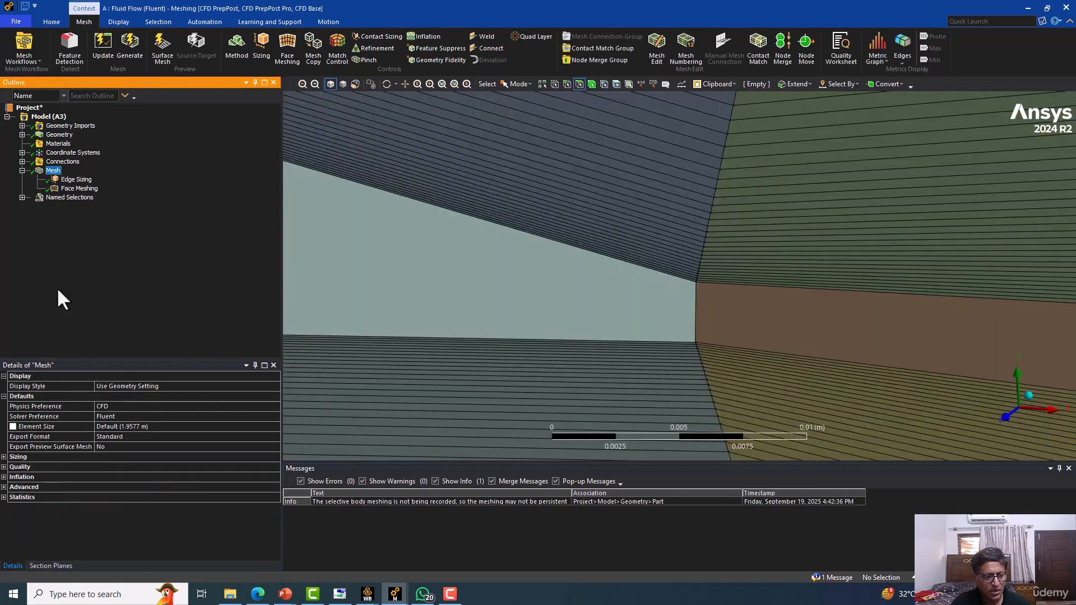
Set the defeature size in the global mesh sizing settings to 0.000001 m
click(3, 457)
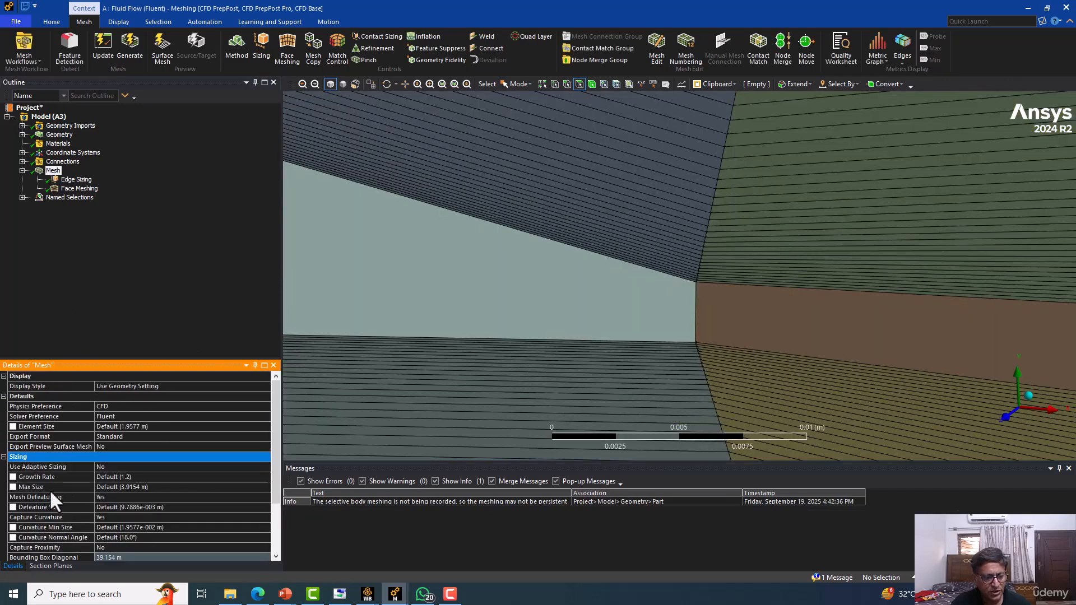
click(106, 507)
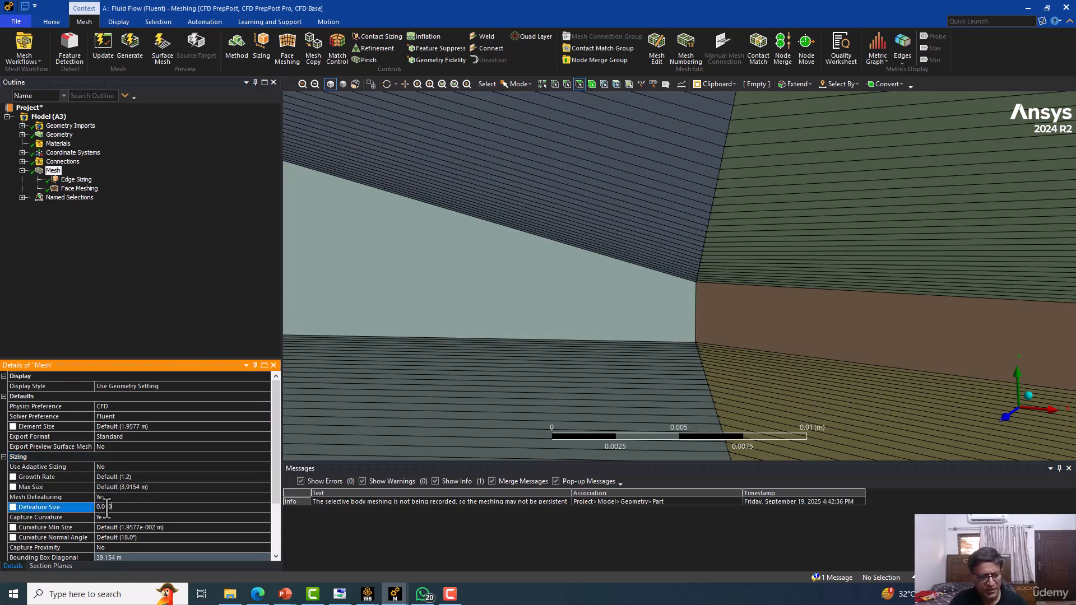
text(0.000001)
key(Return)
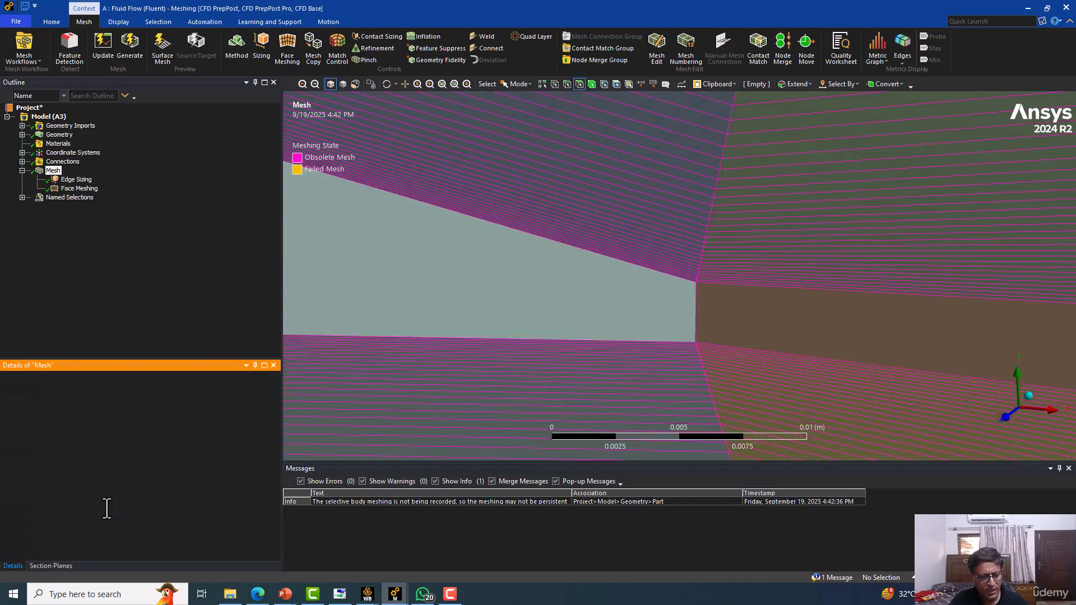
Examine the mesh layers around the airfoil's blunt trailing edge and the start of the wake
scroll(511, 257, up, 3)
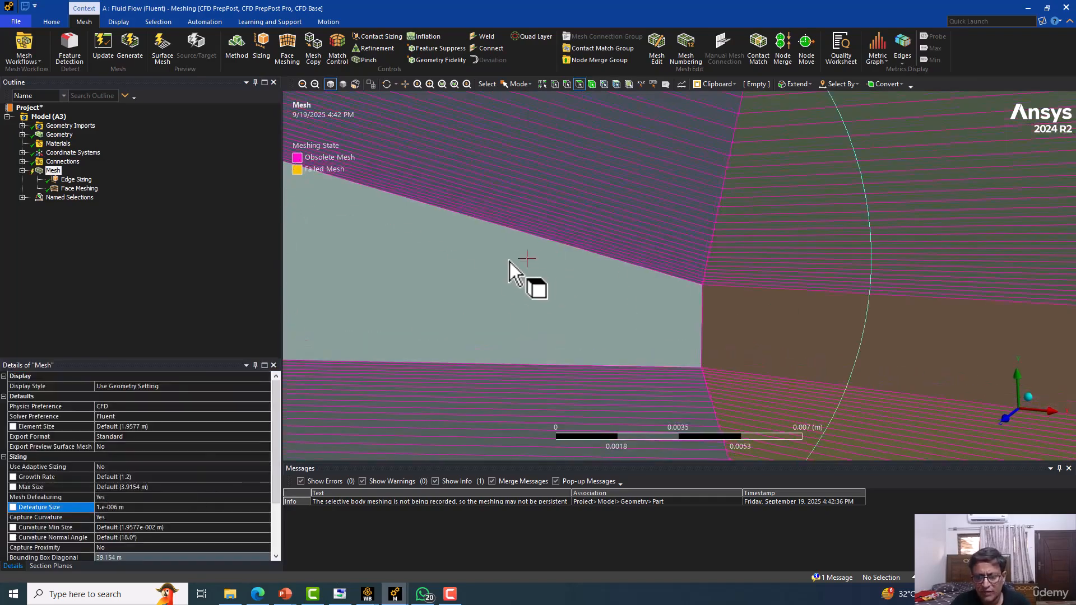
scroll(719, 308, up, 3)
scroll(661, 331, down, 5)
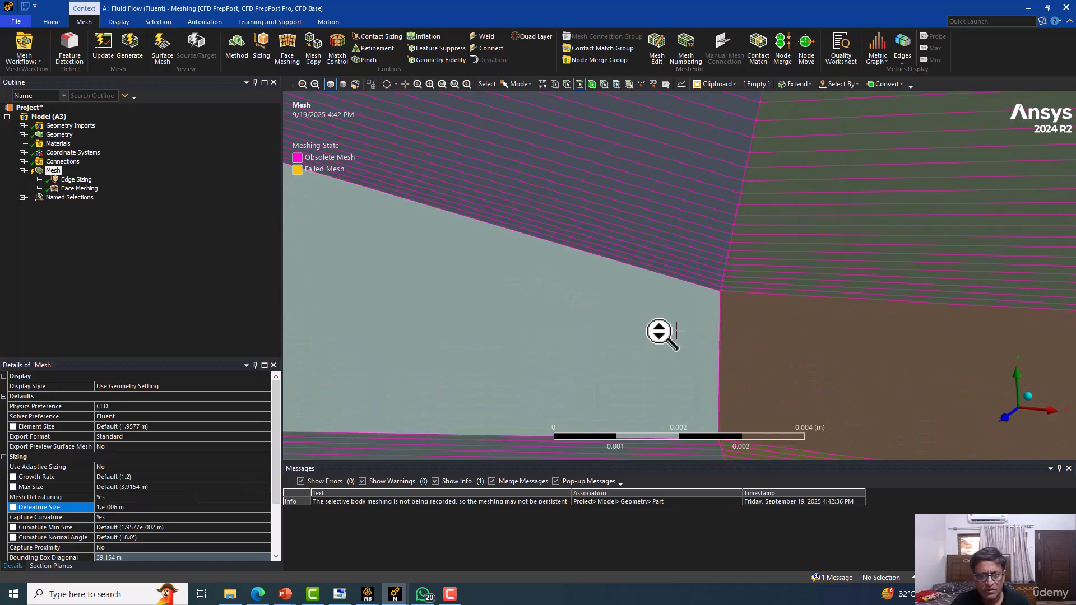
scroll(615, 331, down, 3)
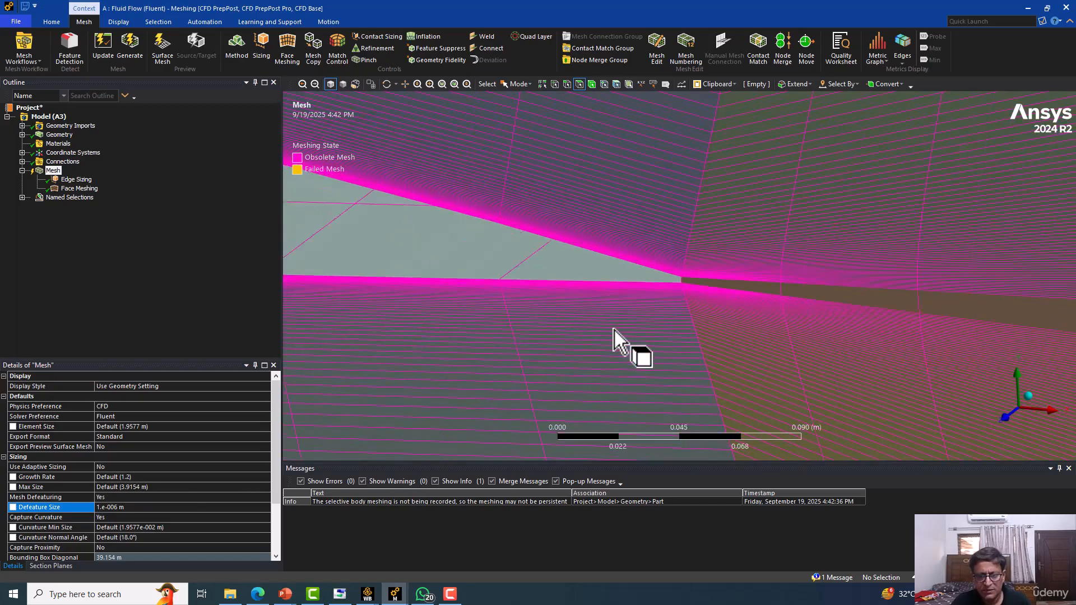
scroll(645, 314, up, 5)
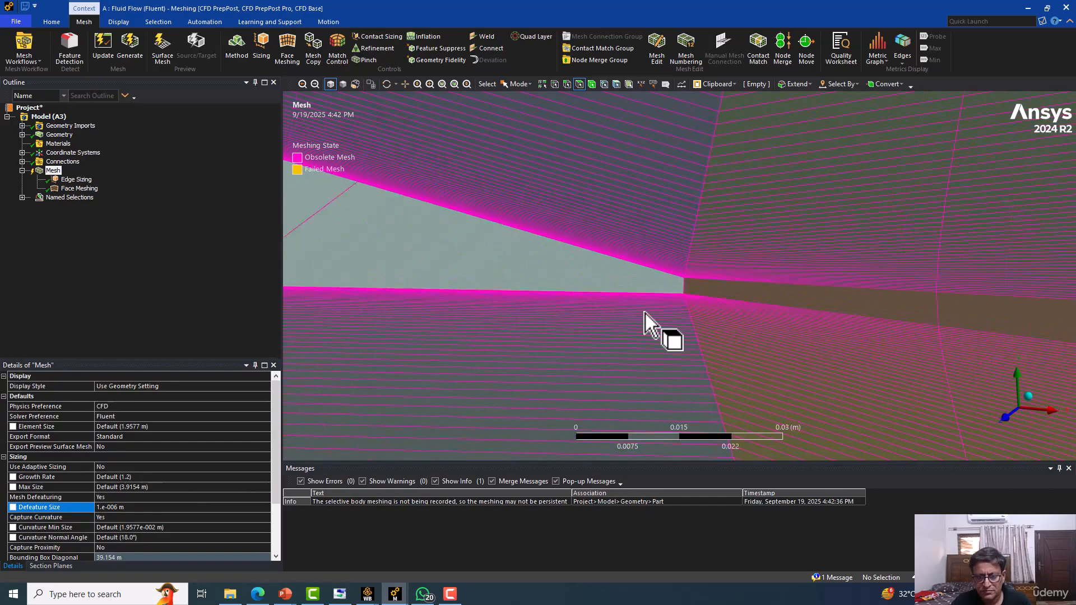
scroll(645, 314, down, 2)
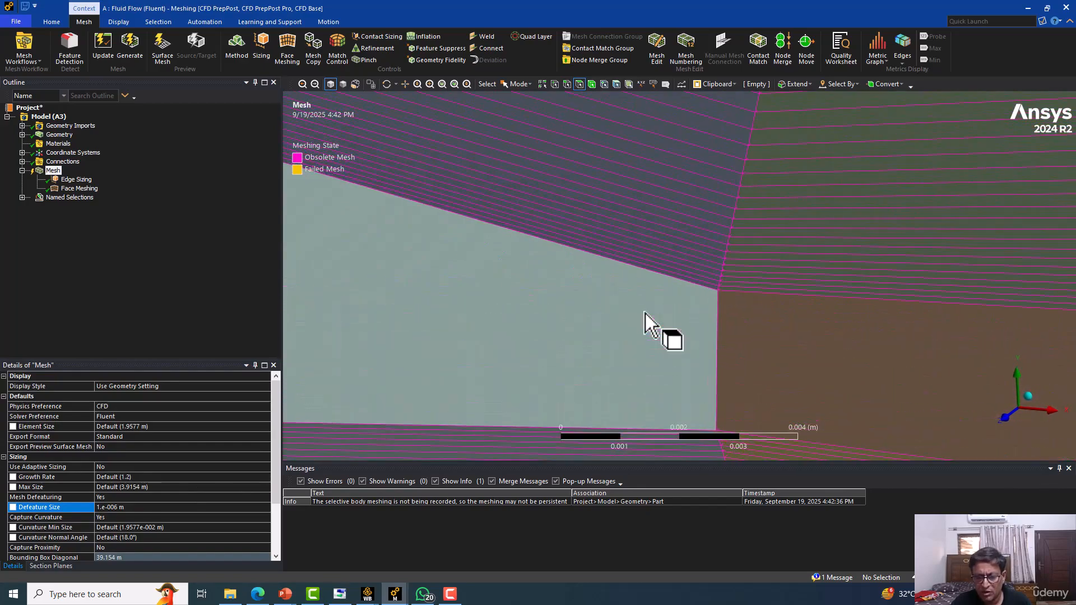
scroll(644, 314, down, 3)
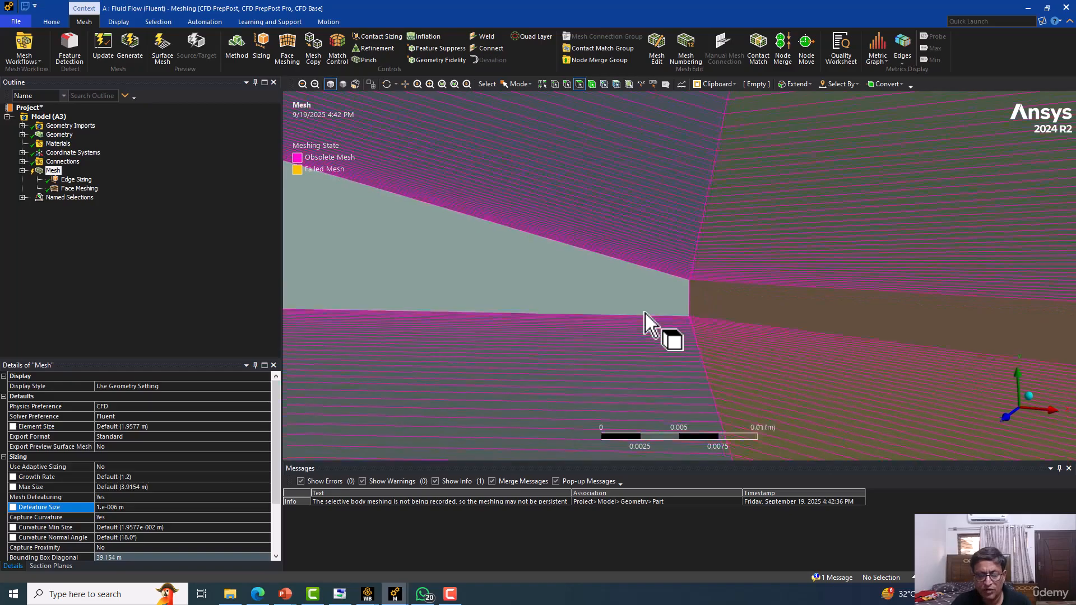
scroll(543, 318, down, 10)
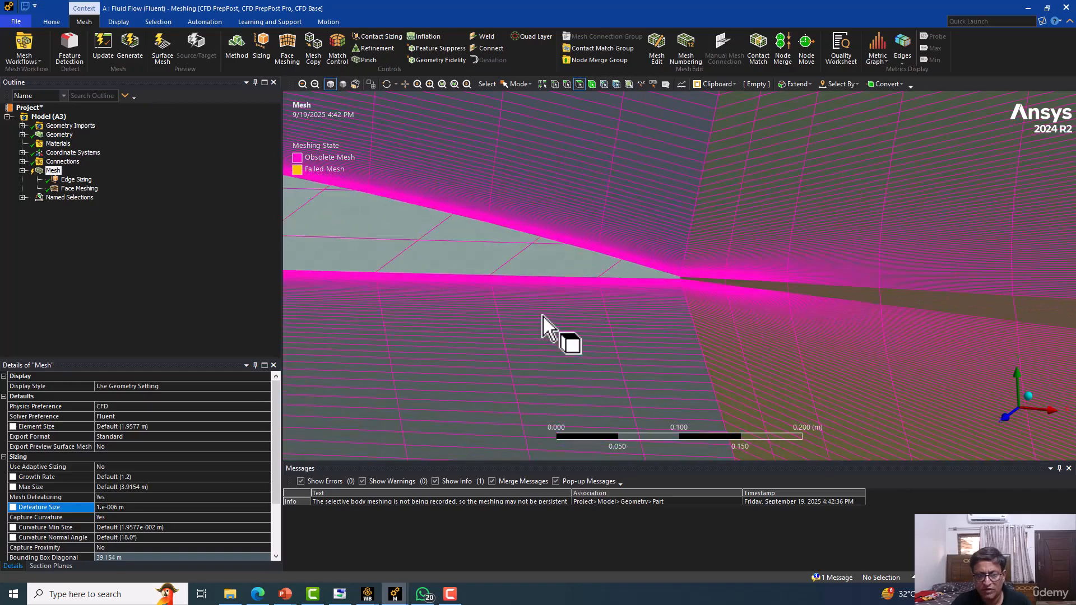
middle_drag(508, 292, 480, 297)
scroll(480, 295, up, 5)
scroll(480, 295, down, 3)
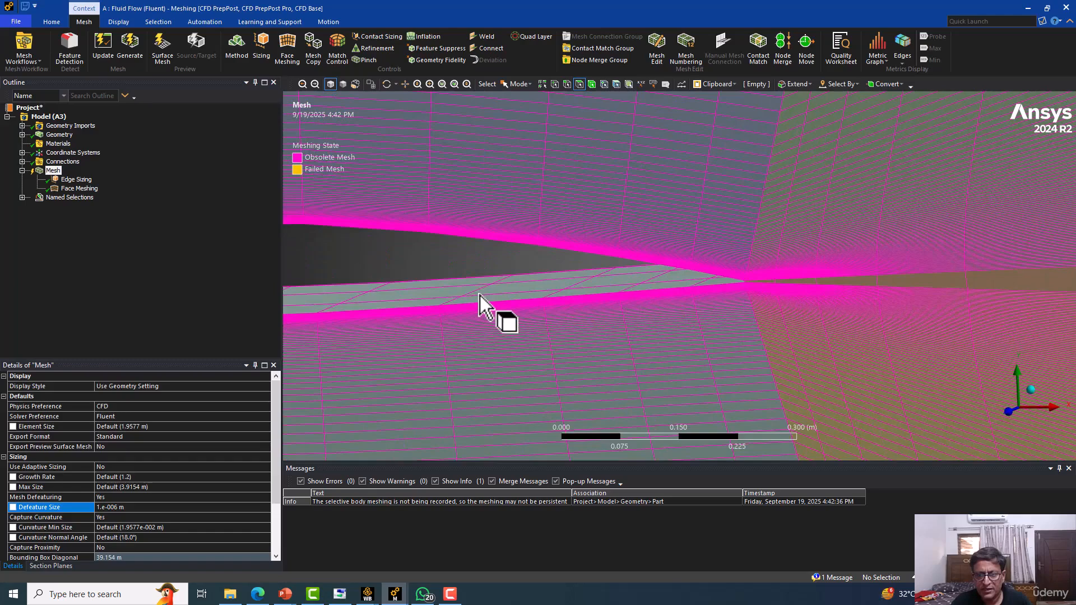
In wireframe display, insert a second edge sizing on the four long edges of the narrow wake wedge behind the trailing edge
click(784, 280)
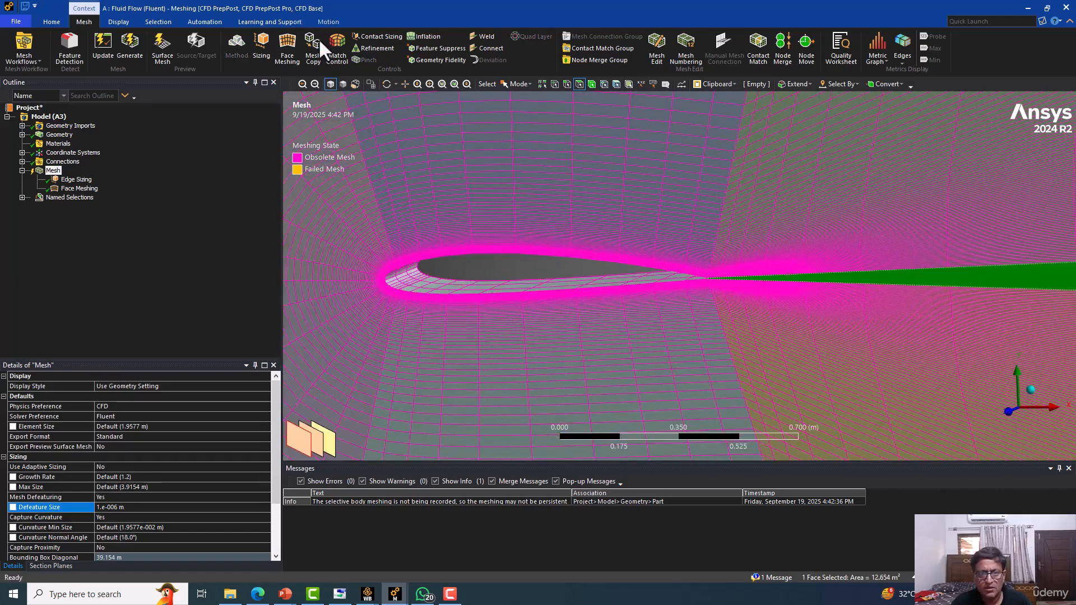
click(566, 84)
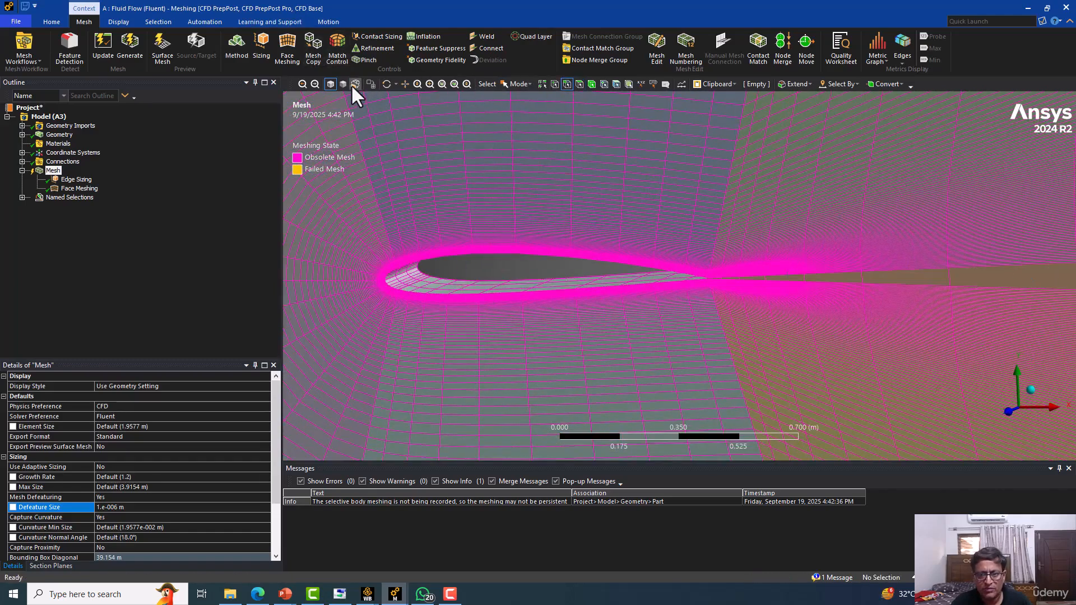
click(355, 84)
click(763, 277)
ctrl+click(772, 285)
ctrl+middle_drag(798, 269, 659, 265)
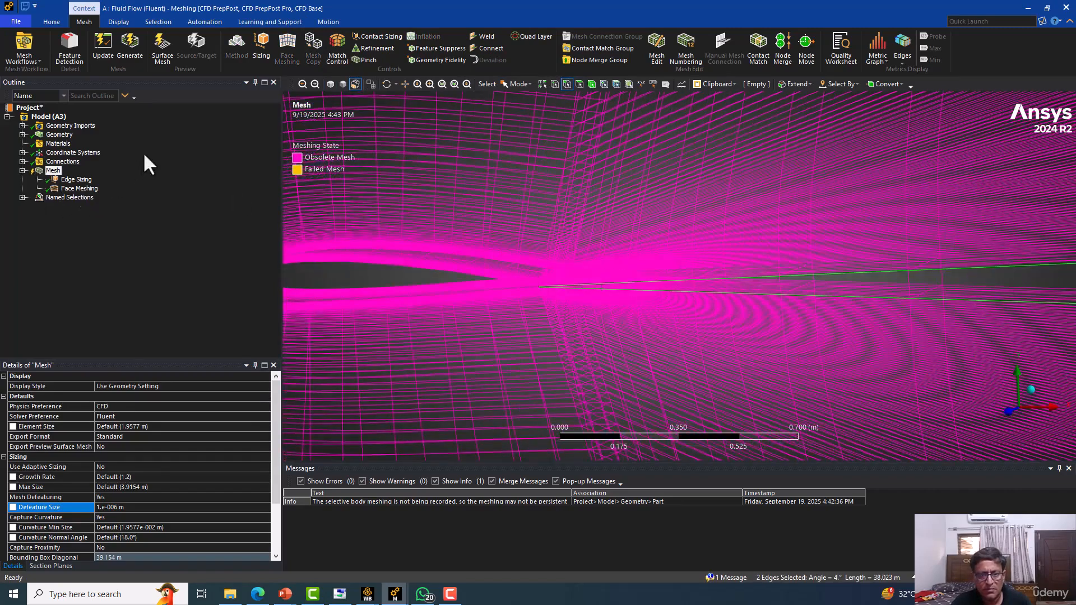
ctrl+click(767, 281)
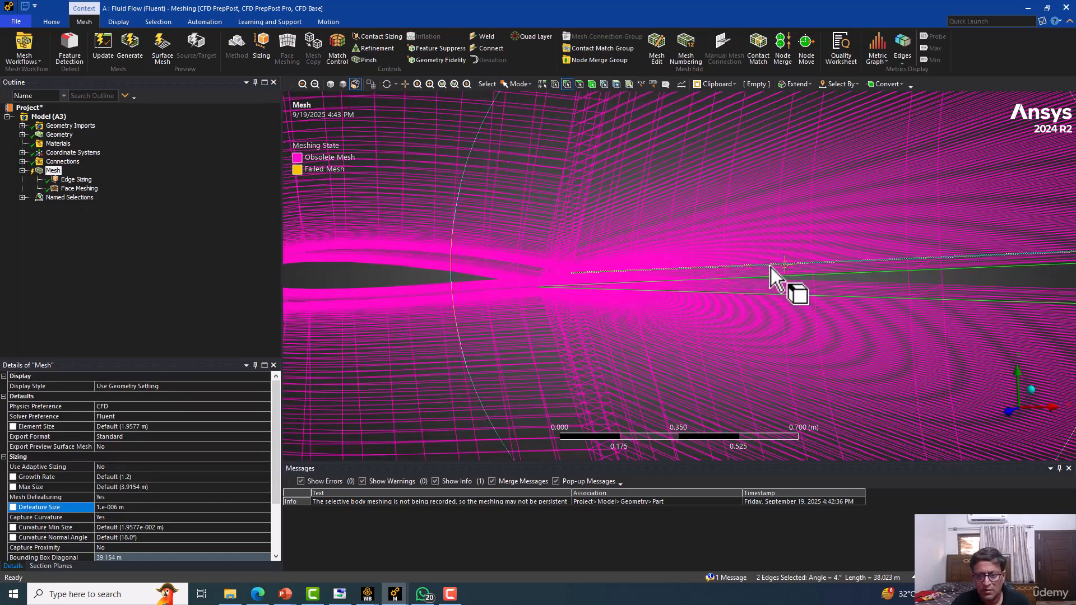
mouse_move(764, 277)
middle_down()
mouse_move(721, 284)
mouse_move(783, 269)
middle_up()
ctrl+click(782, 256)
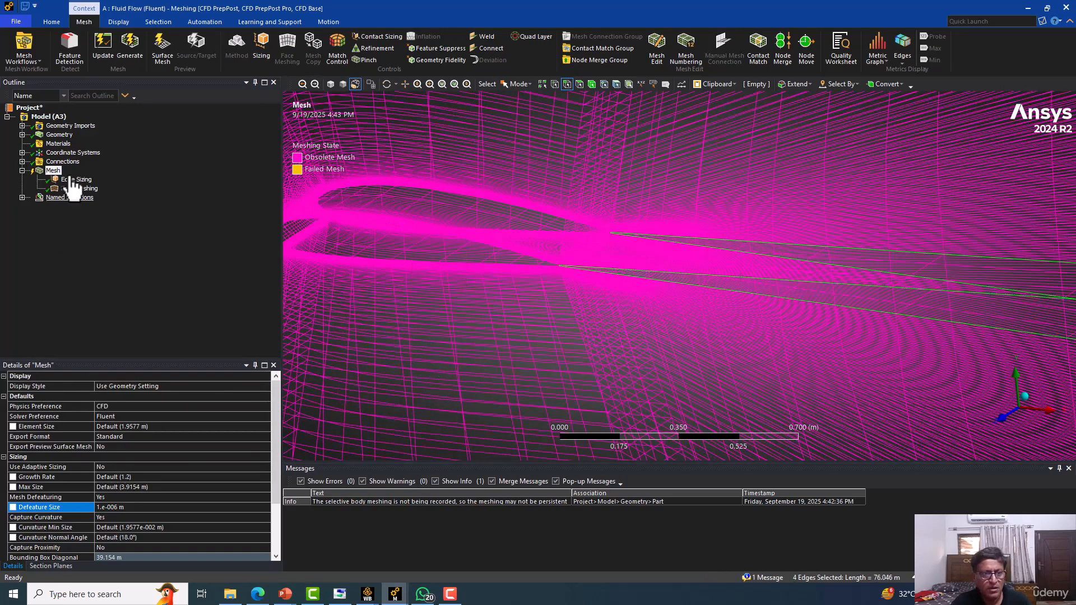
click(267, 59)
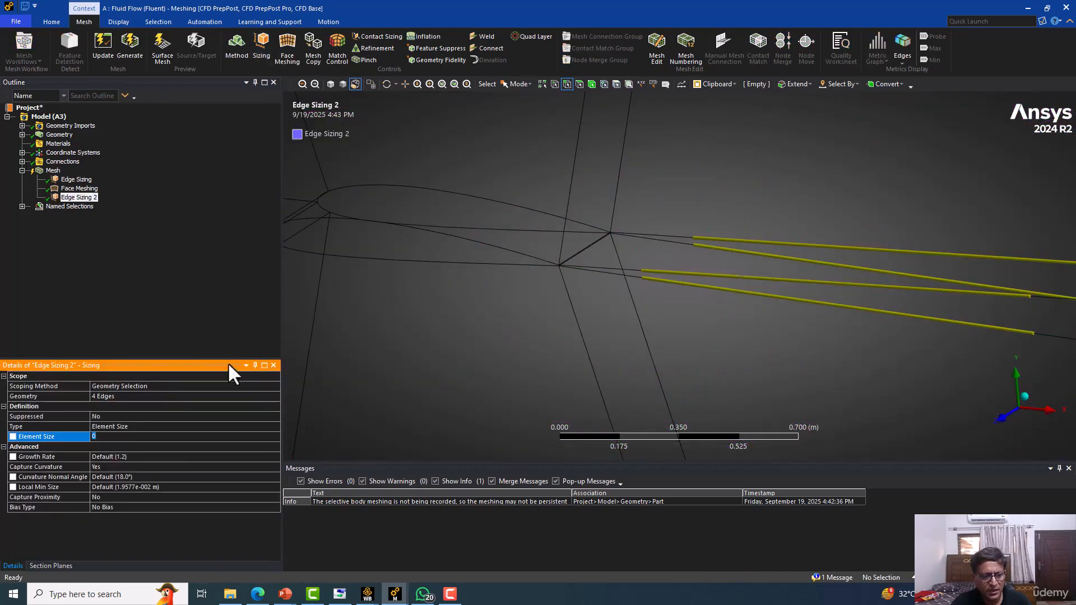
Define the wake edge sizing by Number of Divisions and set it to 120
click(126, 426)
click(275, 426)
click(152, 443)
click(131, 436)
text(120)
key(Return)
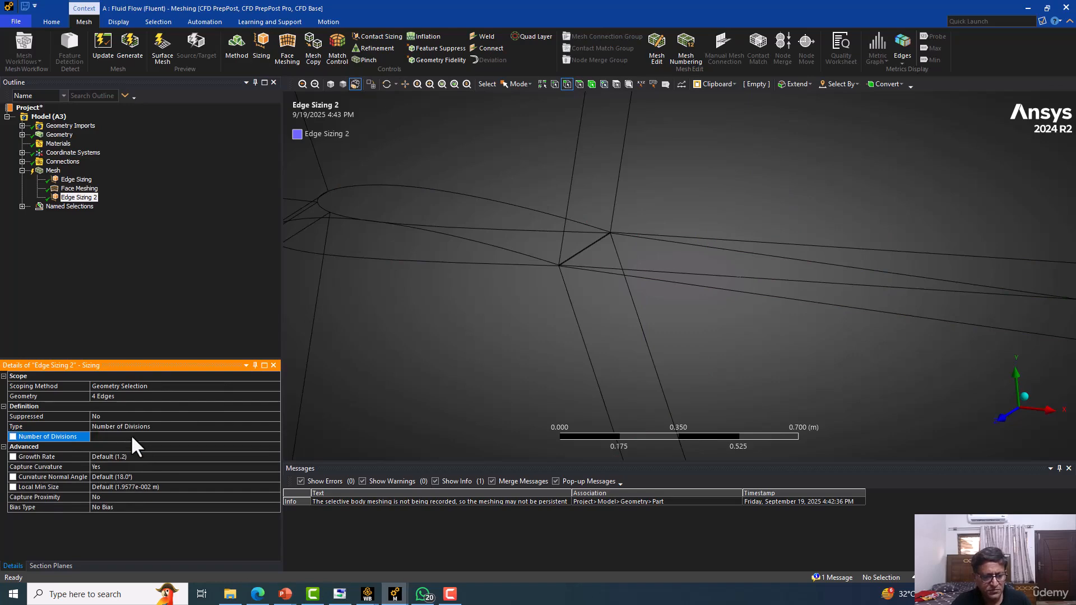
Give the wake edge sizing a one-way, small-to-large bias type with a bias factor of 5000
click(121, 496)
click(220, 506)
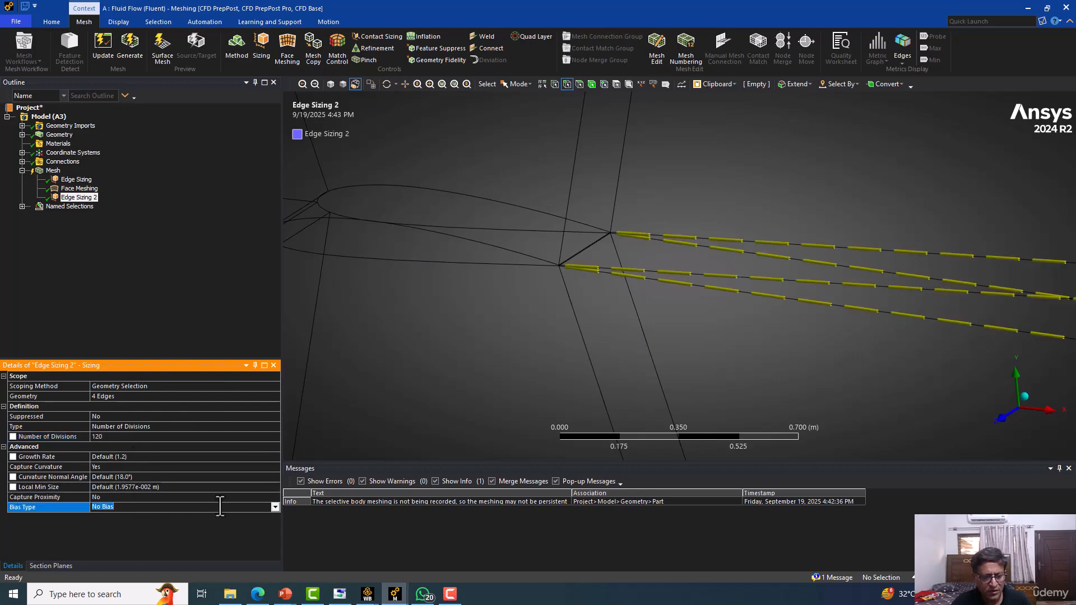
click(274, 506)
click(137, 524)
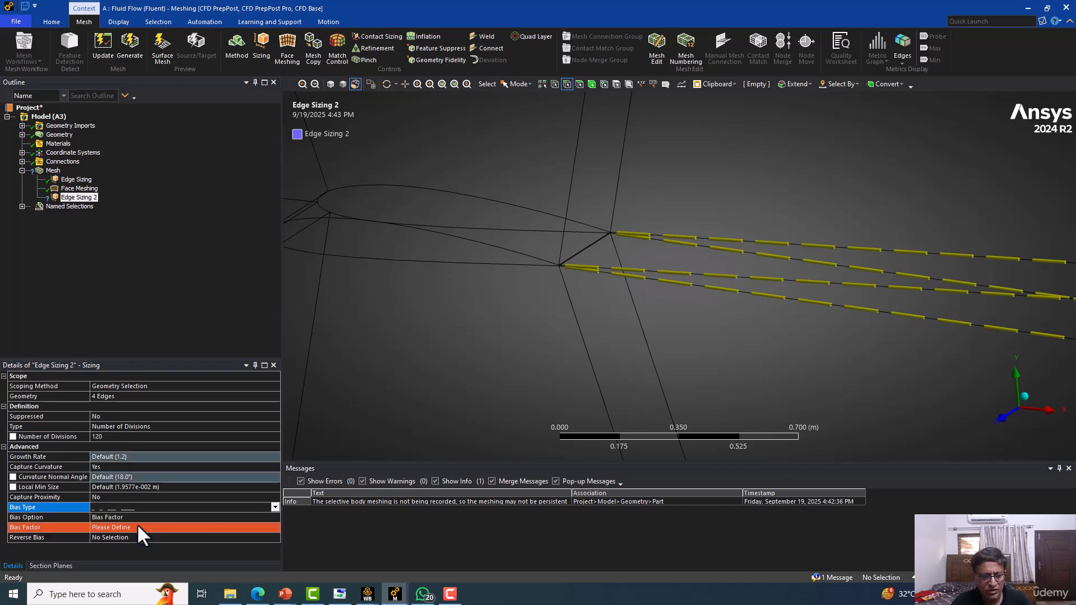
click(110, 527)
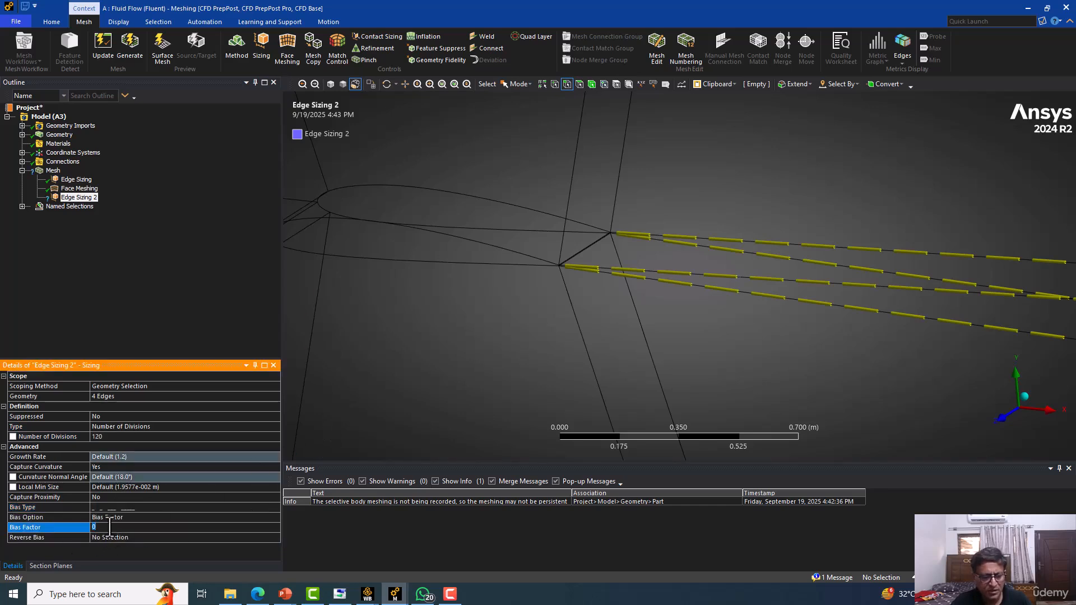
text(5000)
key(Return)
Regenerate the mesh with the biased wake edge sizing and switch to the mesh results
scroll(869, 224, up, 10)
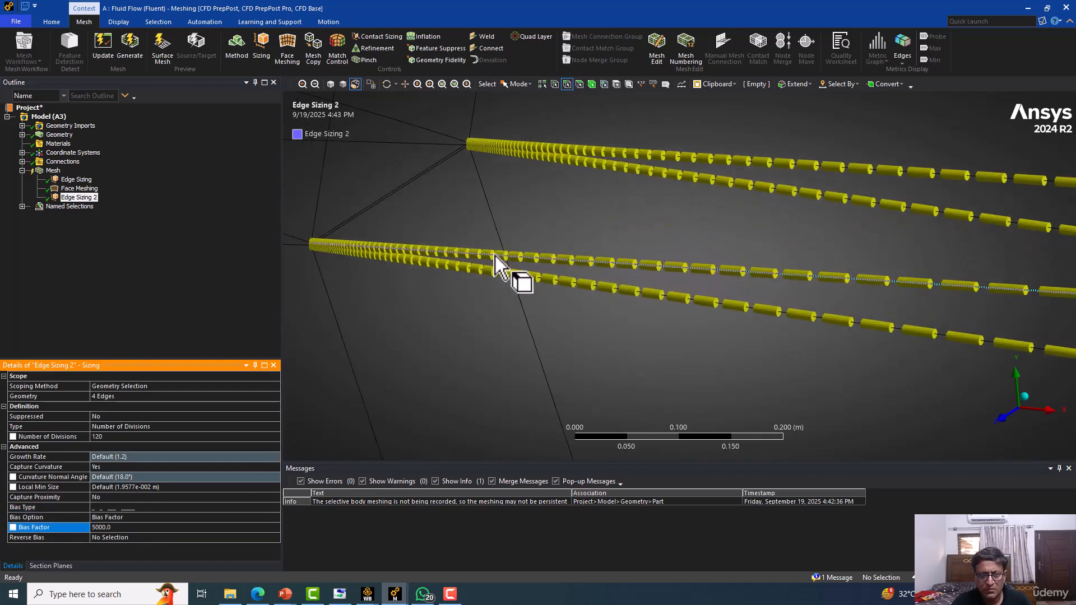
click(127, 44)
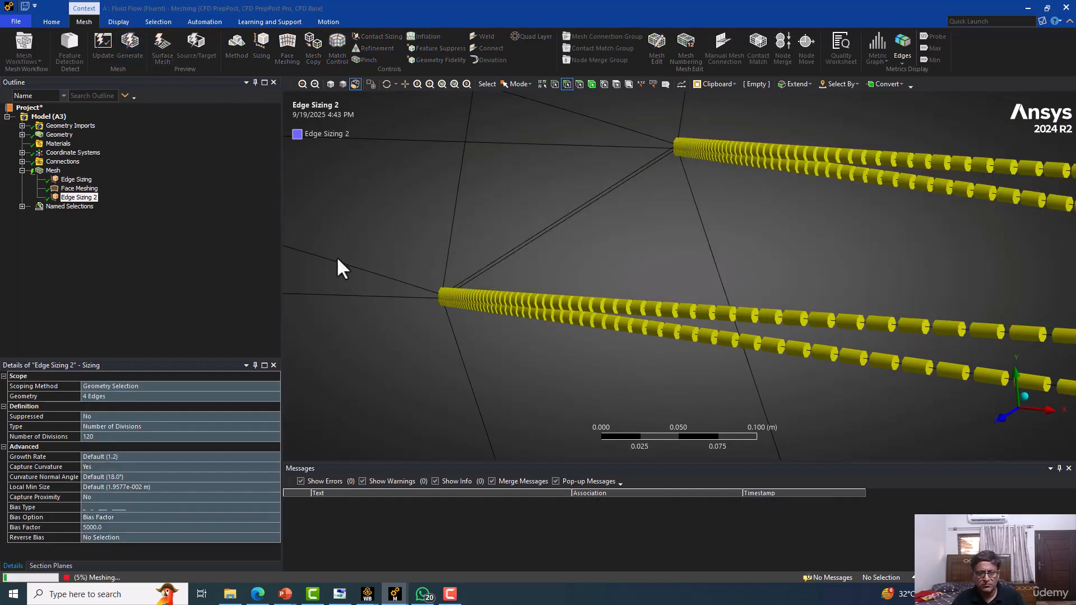
click(53, 170)
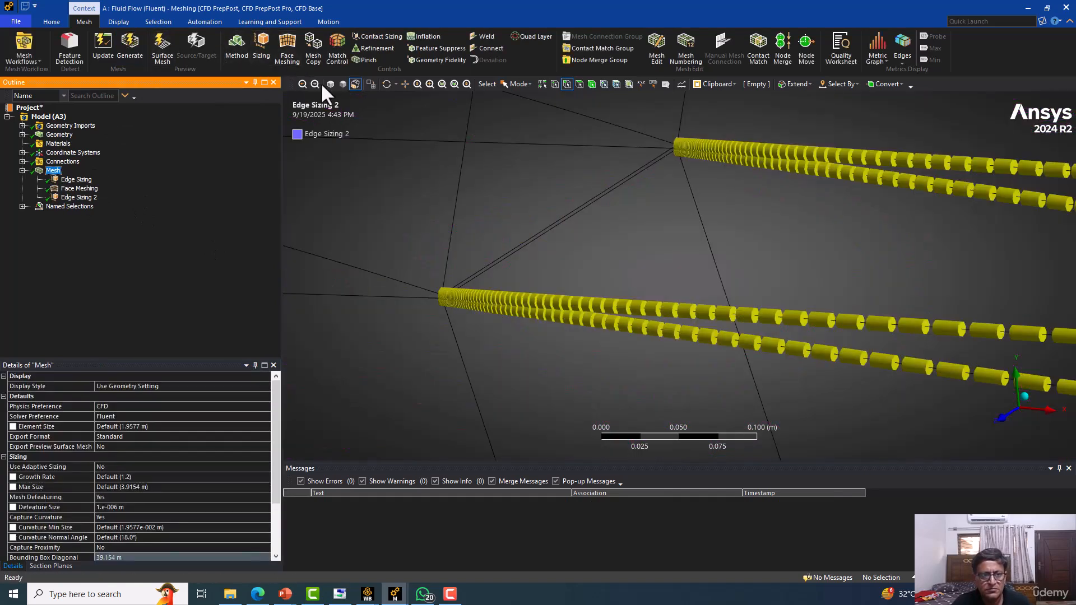
Show the mesh in shaded display and examine the cell spacing at the airfoil's trailing edge and along the wake wedge
click(330, 85)
click(76, 179)
click(53, 170)
scroll(391, 313, up, 3)
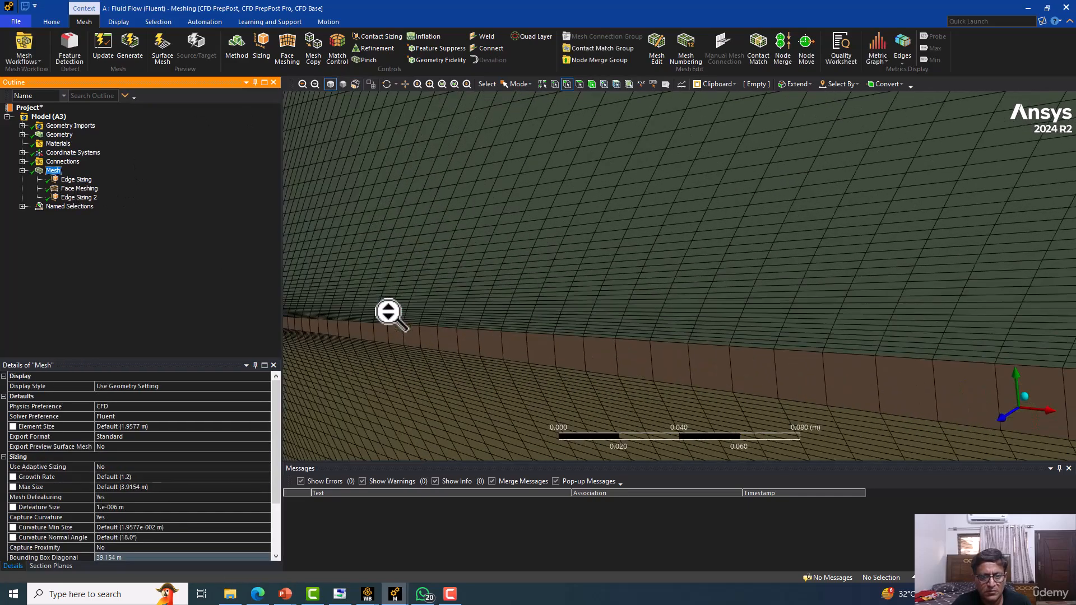
scroll(391, 314, up, 5)
scroll(580, 337, up, 2)
middle_drag(579, 336, 559, 359)
scroll(611, 280, up, 3)
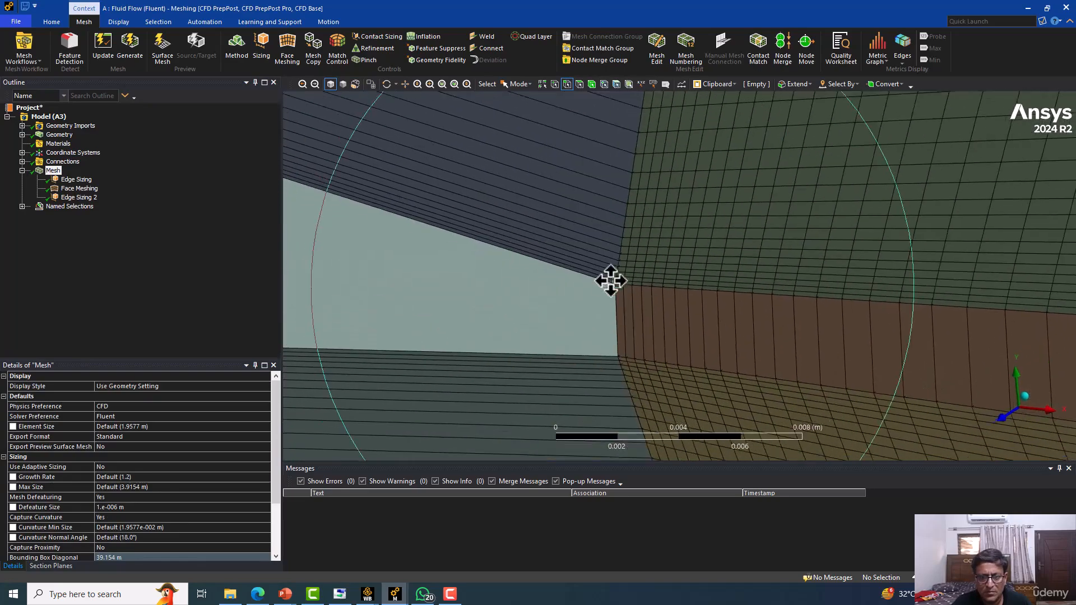
scroll(611, 292, up, 6)
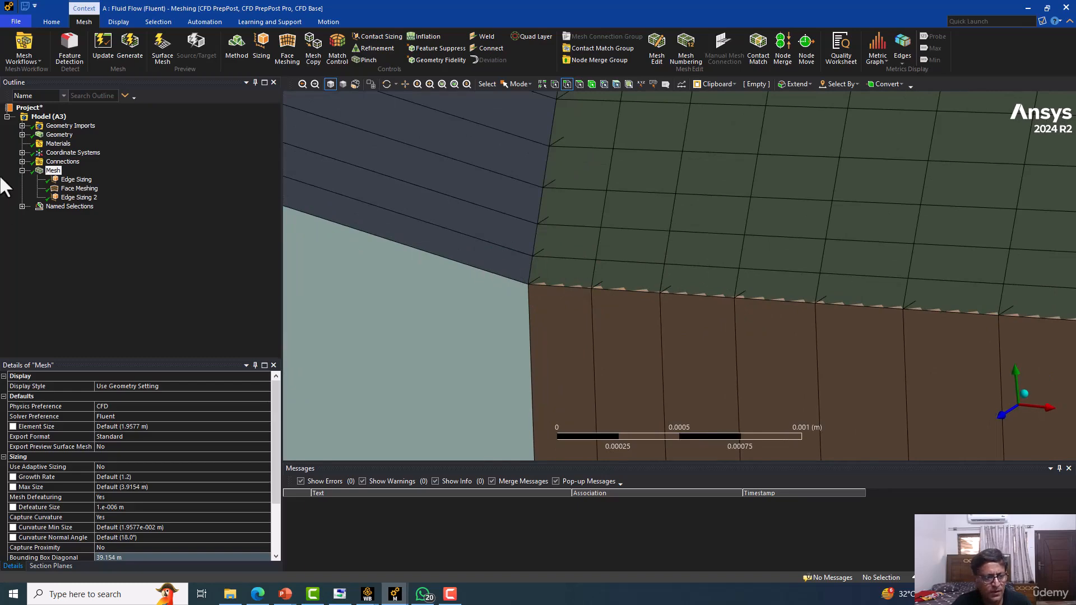
Set the wake edge sizing's bias factor to 10000 and regenerate the mesh
click(77, 198)
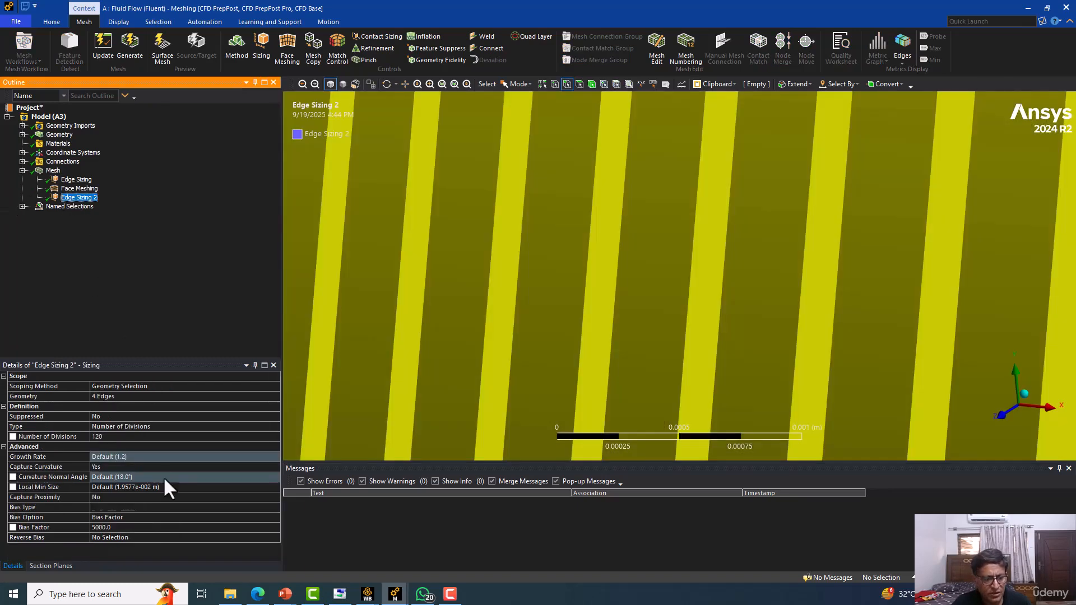
click(106, 528)
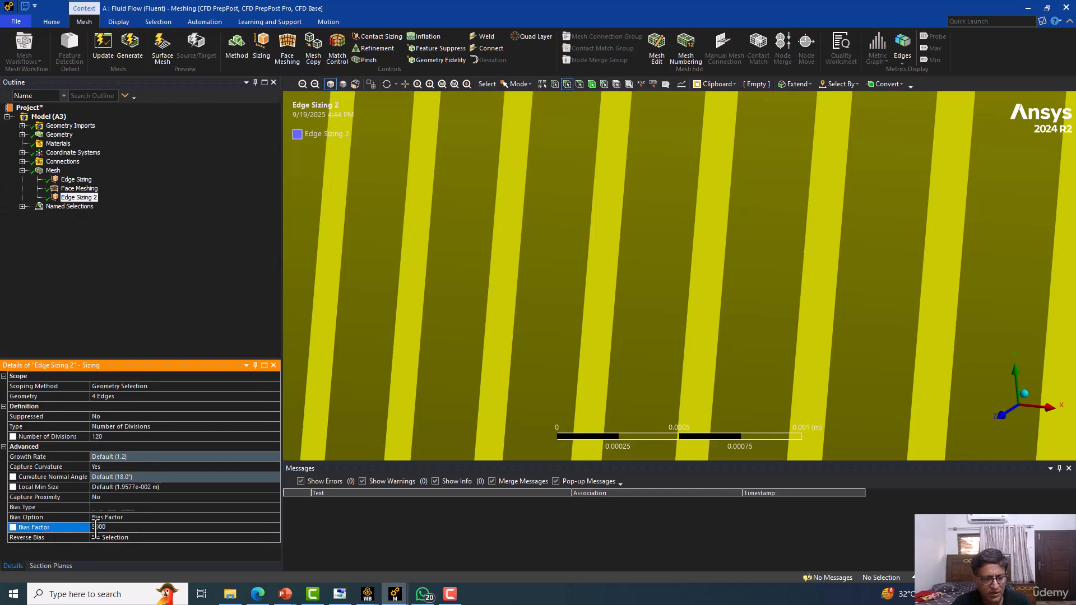
text(10000)
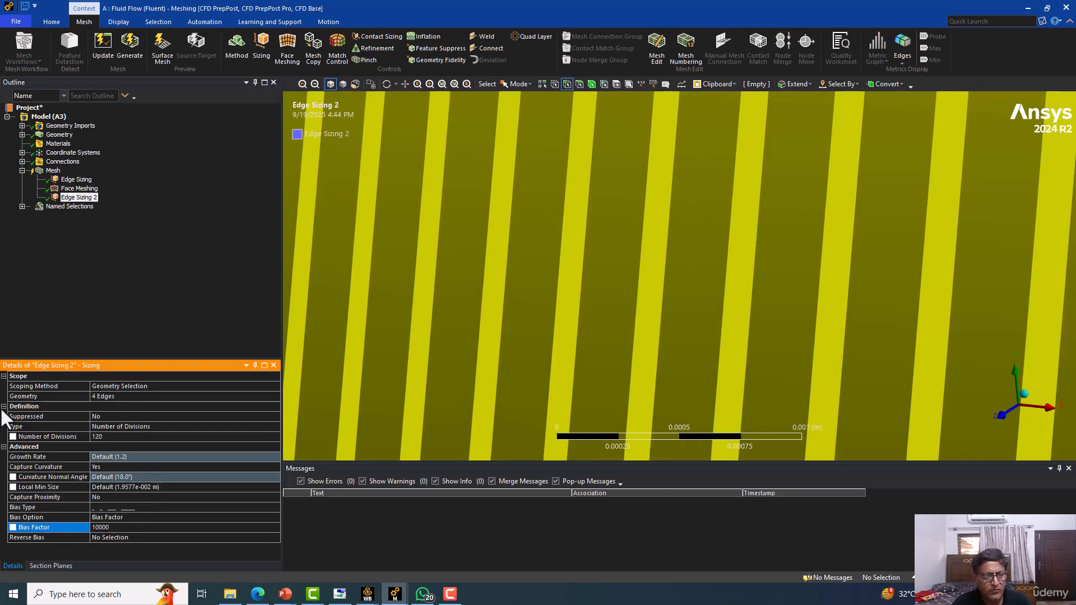
click(119, 42)
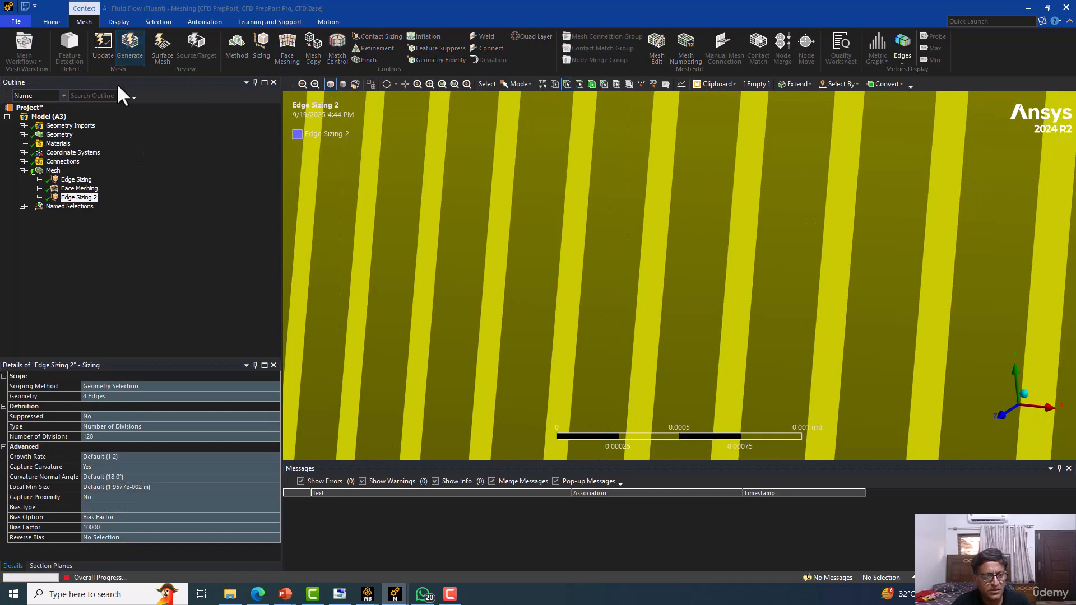
Set the bias factor of the first edge sizing, scoped to ten edges, to 15000 and regenerate the mesh
click(85, 189)
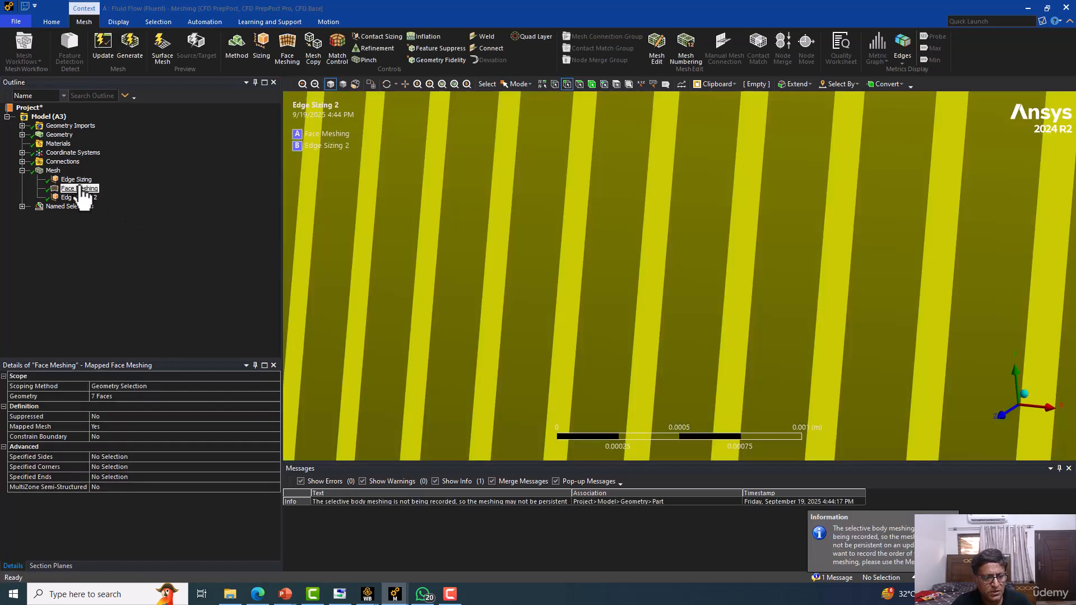
click(82, 180)
click(95, 526)
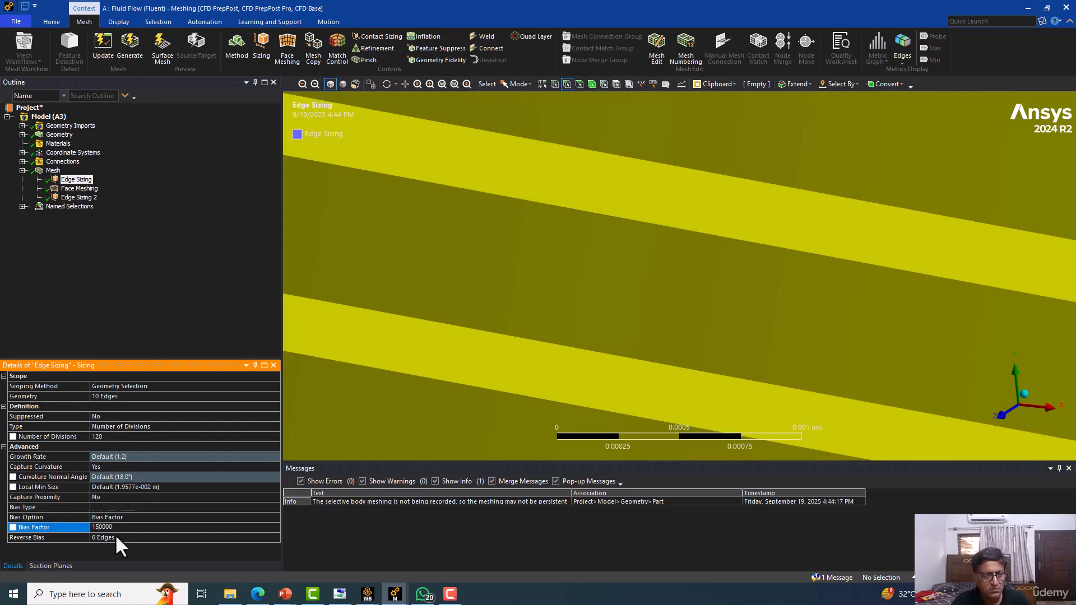
key(Delete)
click(133, 46)
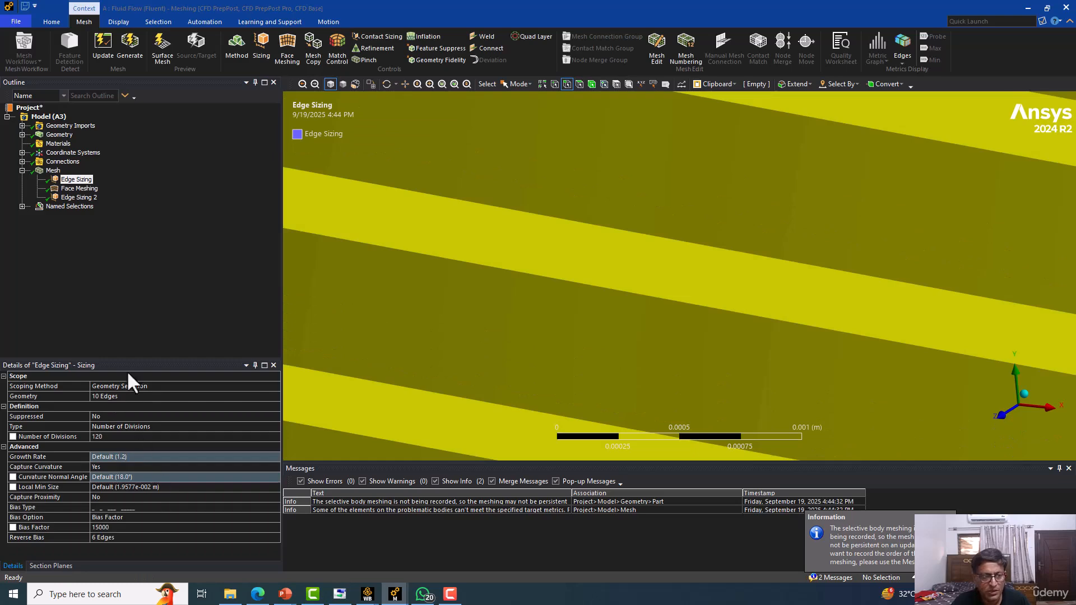
Examine the regenerated mesh at the trailing edge and around the airfoil's leading edge
click(53, 170)
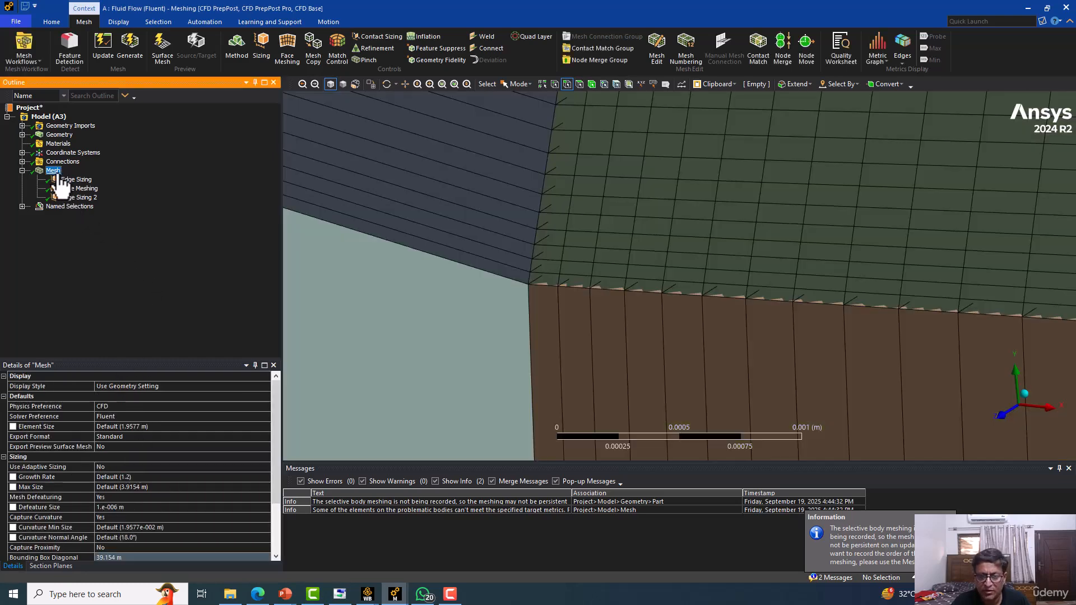
scroll(527, 358, down, 15)
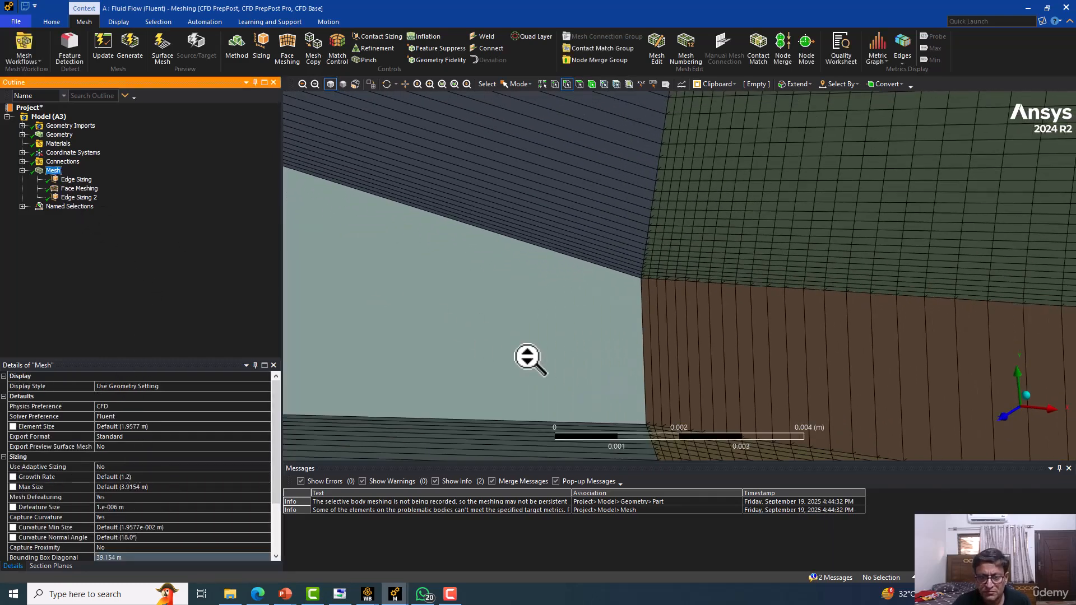
scroll(527, 358, down, 15)
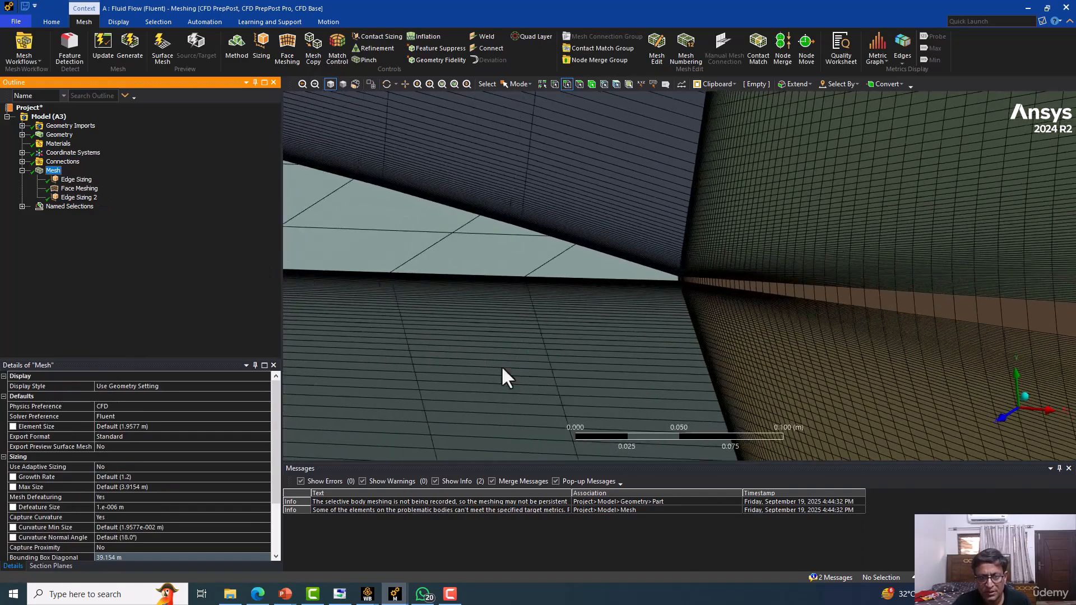
scroll(502, 369, down, 2)
middle_drag(524, 281, 893, 241)
scroll(478, 365, up, 5)
scroll(631, 287, up, 6)
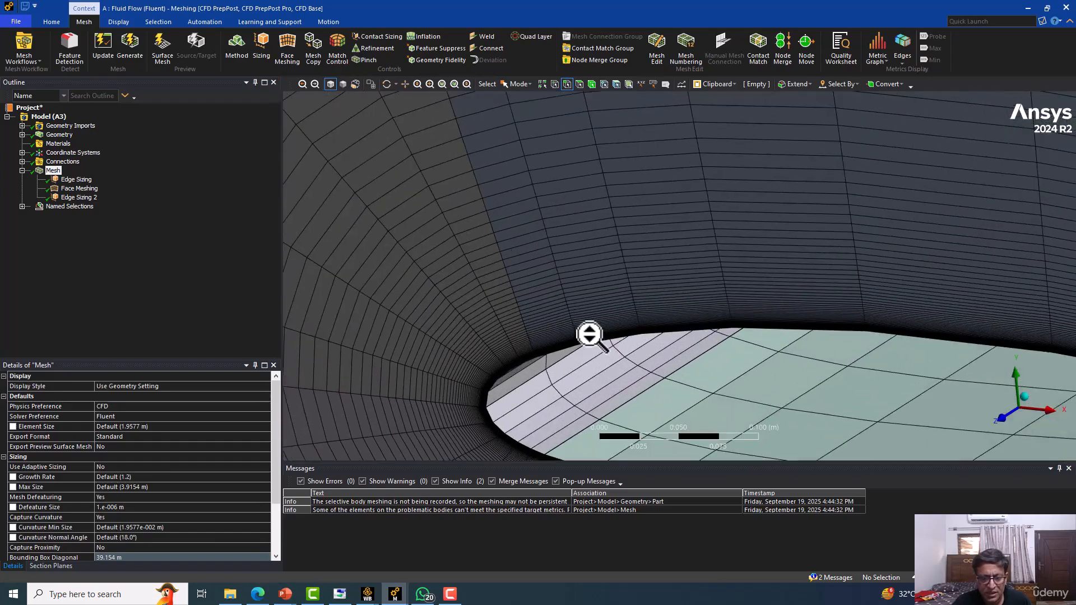
ctrl+middle_drag(576, 361, 618, 225)
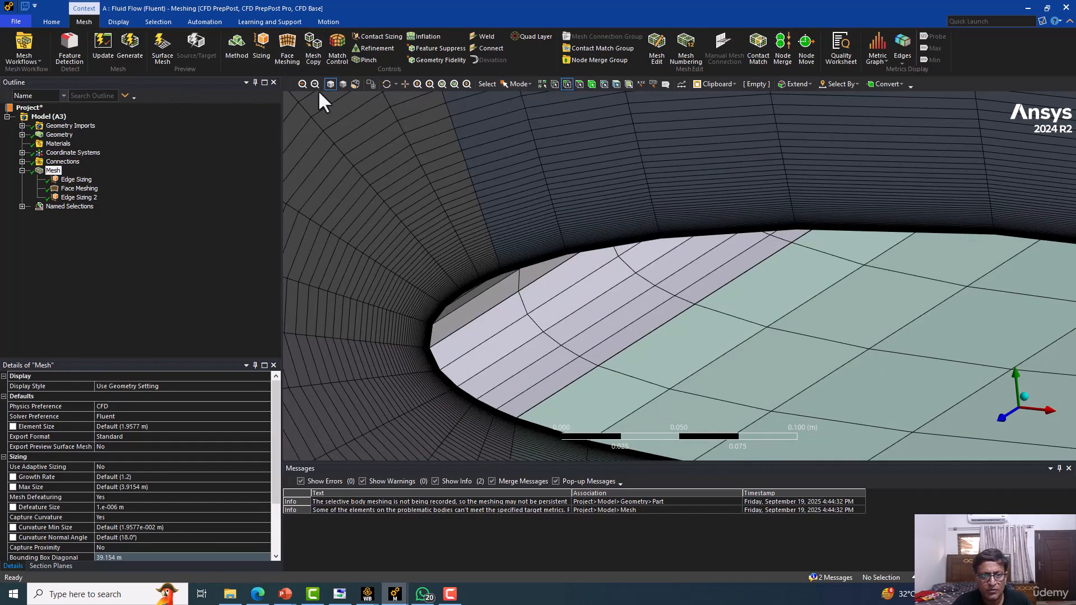
In wireframe display, insert a third edge sizing on the four curved edges at the airfoil's leading edge
click(354, 84)
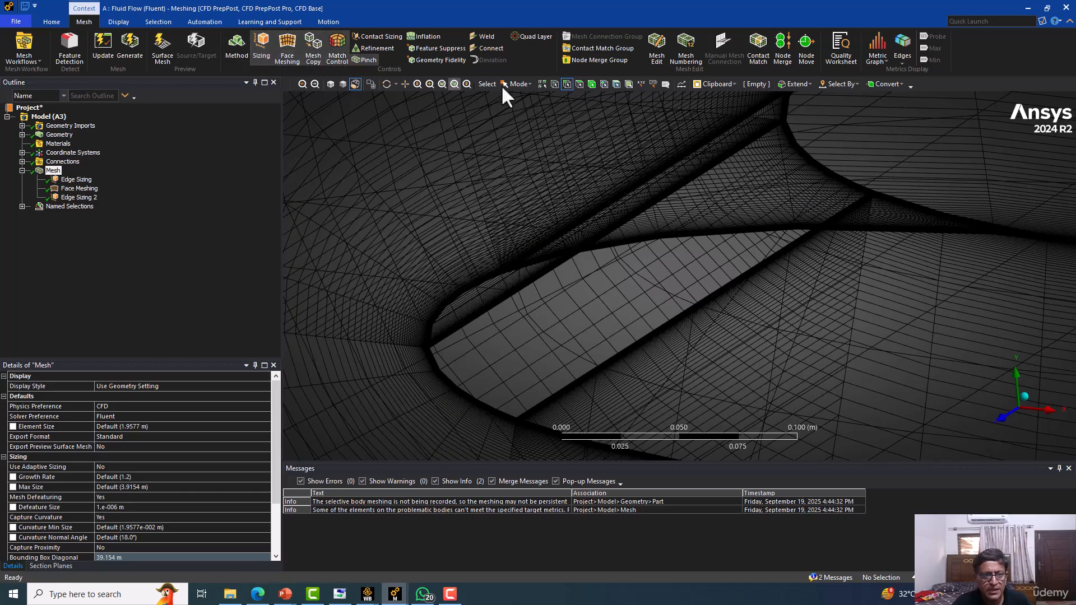
click(262, 45)
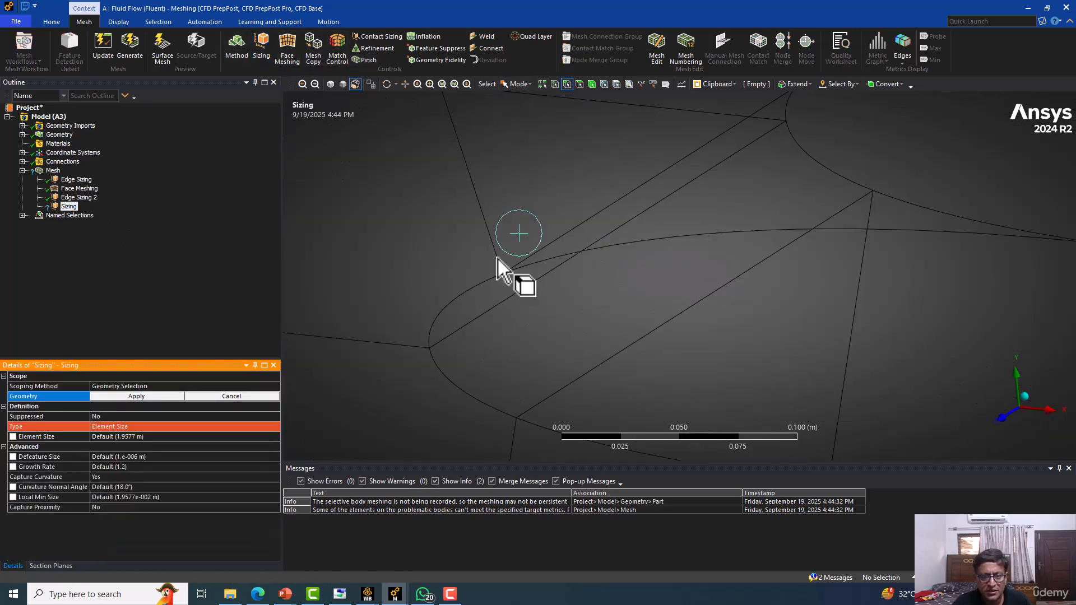
click(465, 294)
ctrl+click(447, 368)
ctrl+click(800, 150)
click(129, 396)
Define the leading-edge sizing by Number of Divisions and set it to 30
click(195, 427)
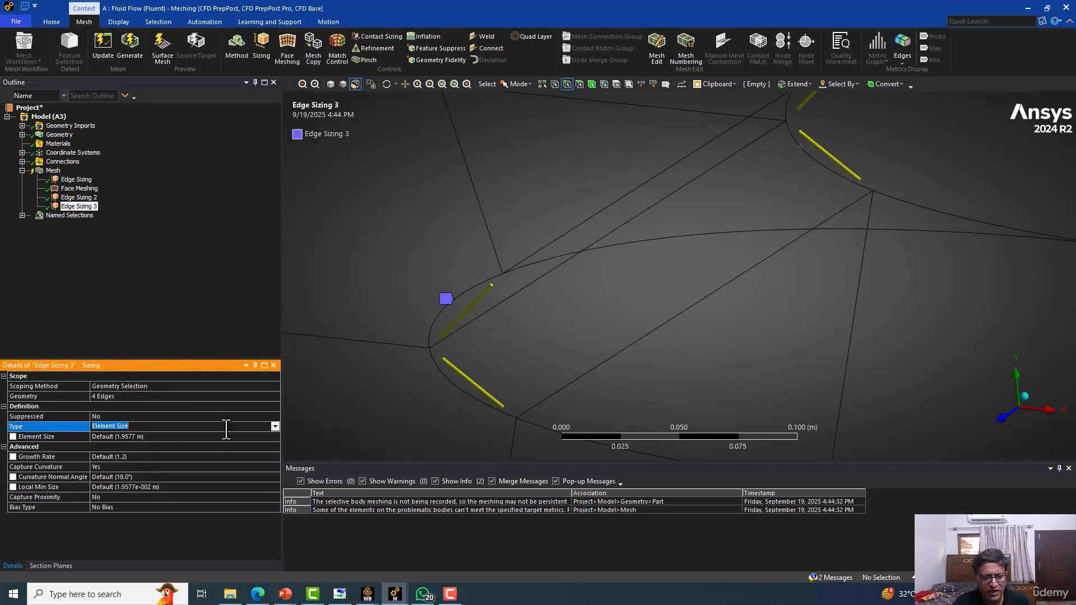
click(276, 427)
click(129, 440)
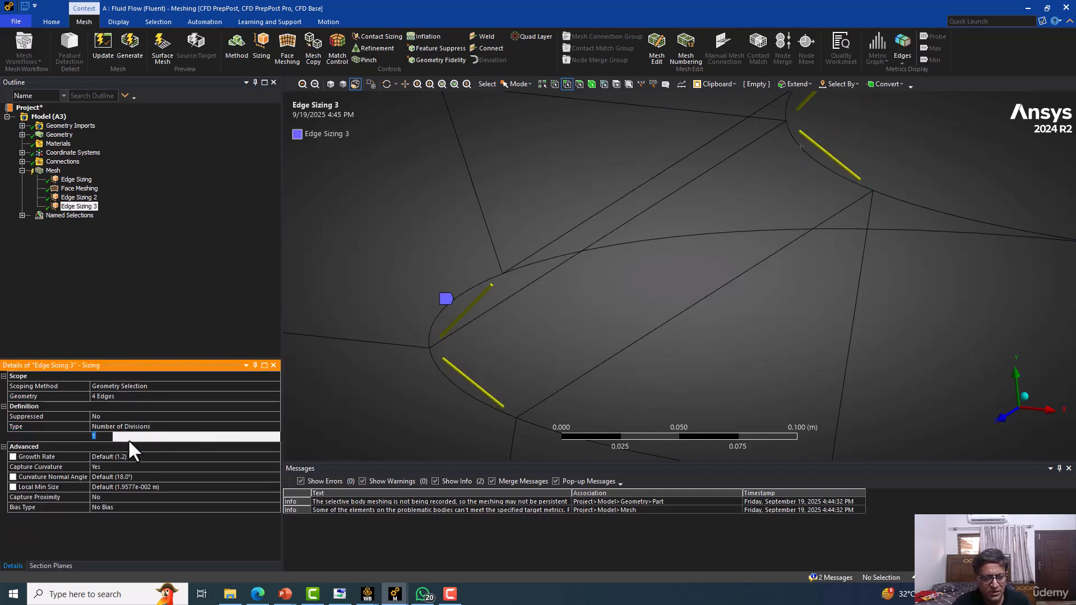
text(40)
key(Return)
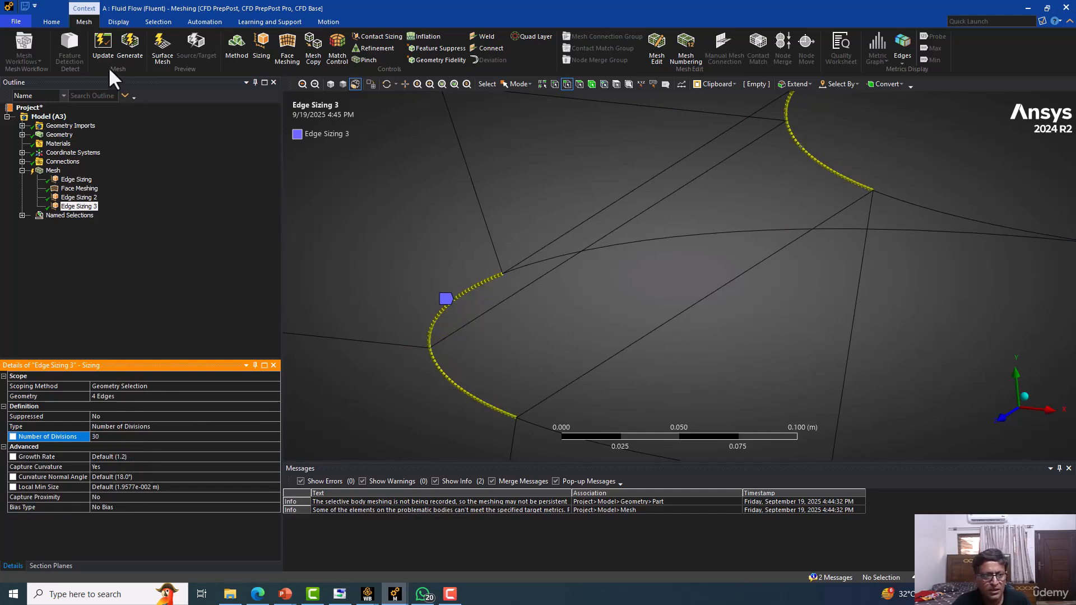
Regenerate the mesh with the leading-edge sizing and show the result around the nose in shaded display
click(53, 171)
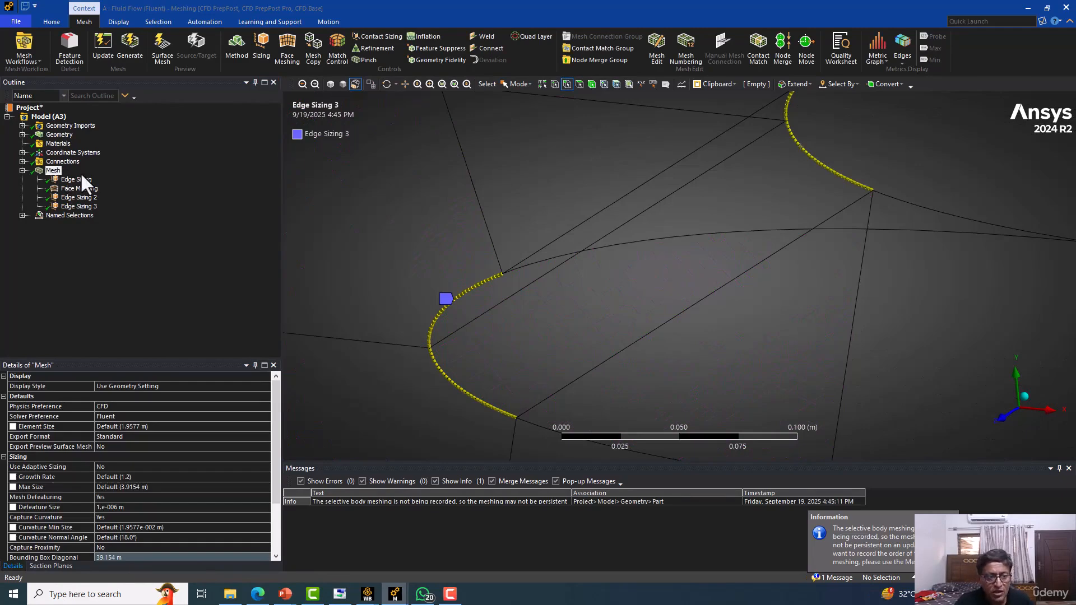
click(64, 179)
click(53, 171)
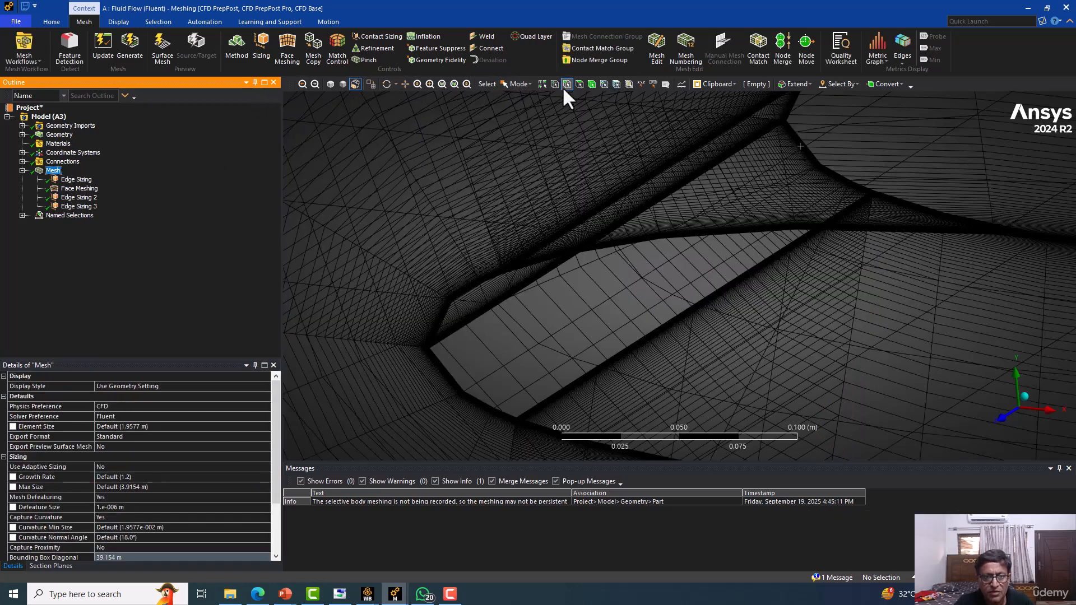
click(334, 83)
scroll(521, 302, down, 3)
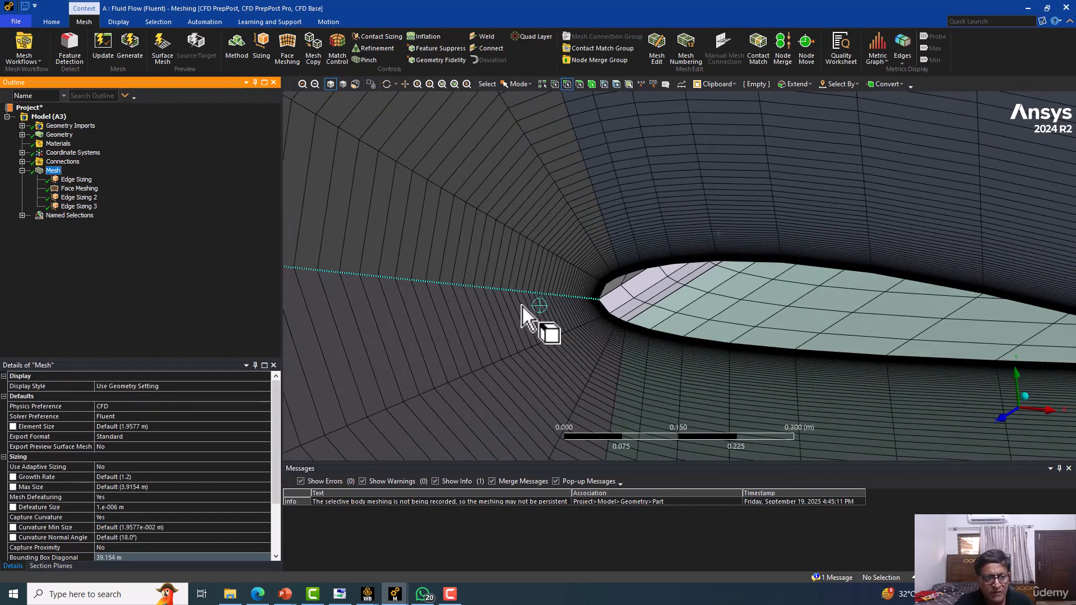
Compare the leading-edge sizing's settings with the generated mesh around the airfoil nose
click(79, 206)
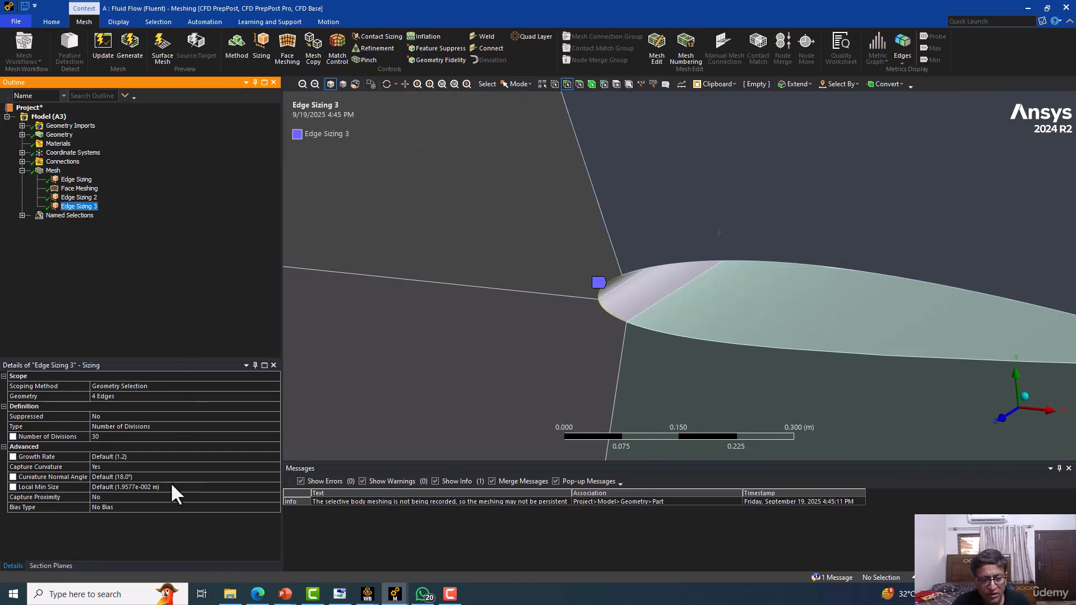
click(170, 459)
click(237, 466)
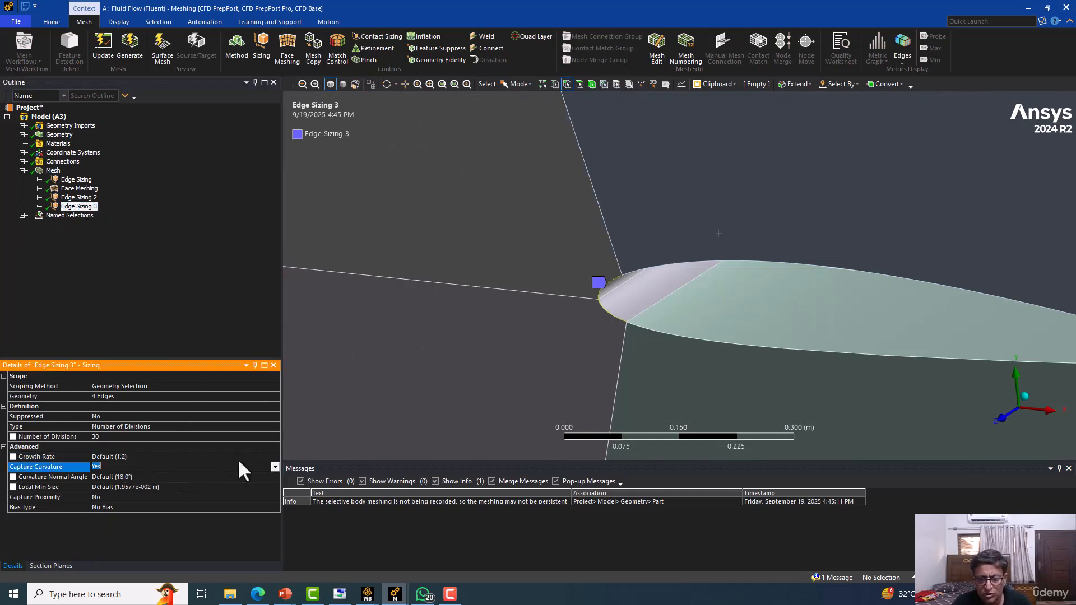
click(54, 171)
click(81, 207)
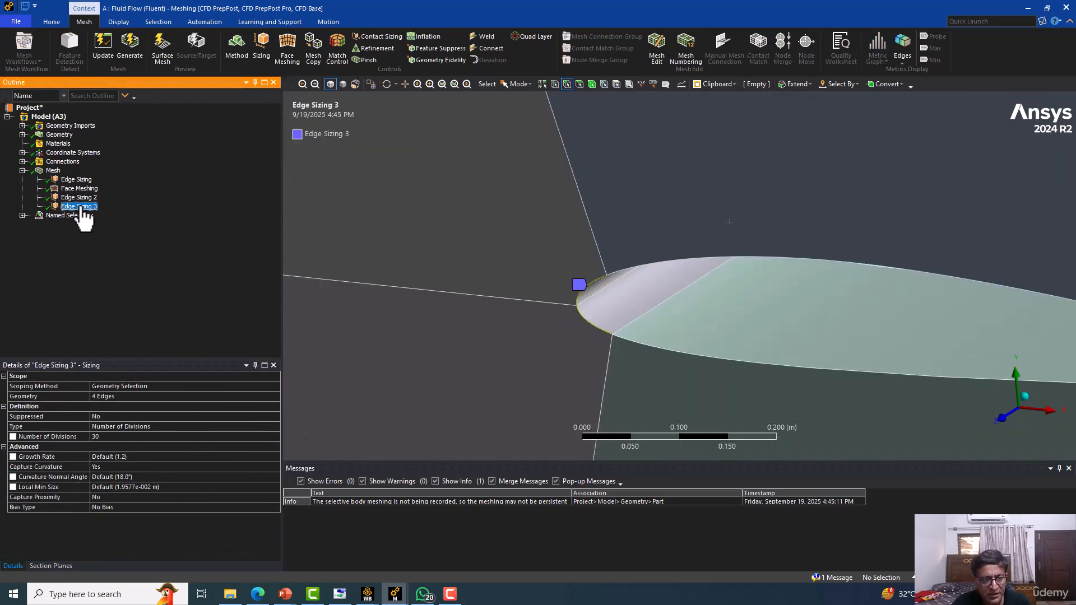
click(54, 171)
scroll(597, 307, up, 3)
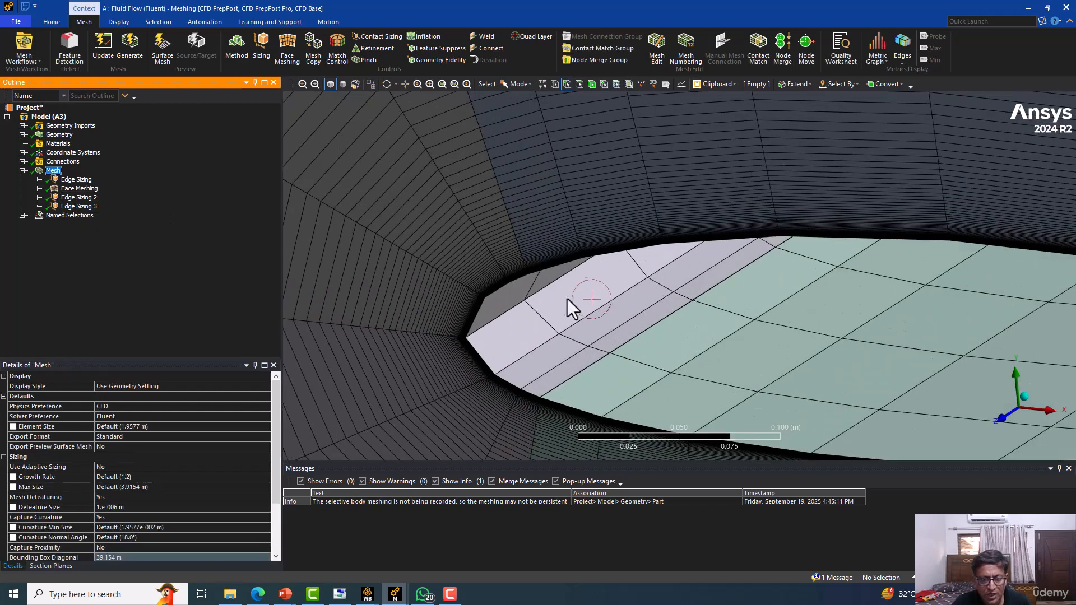
scroll(582, 304, up, 1)
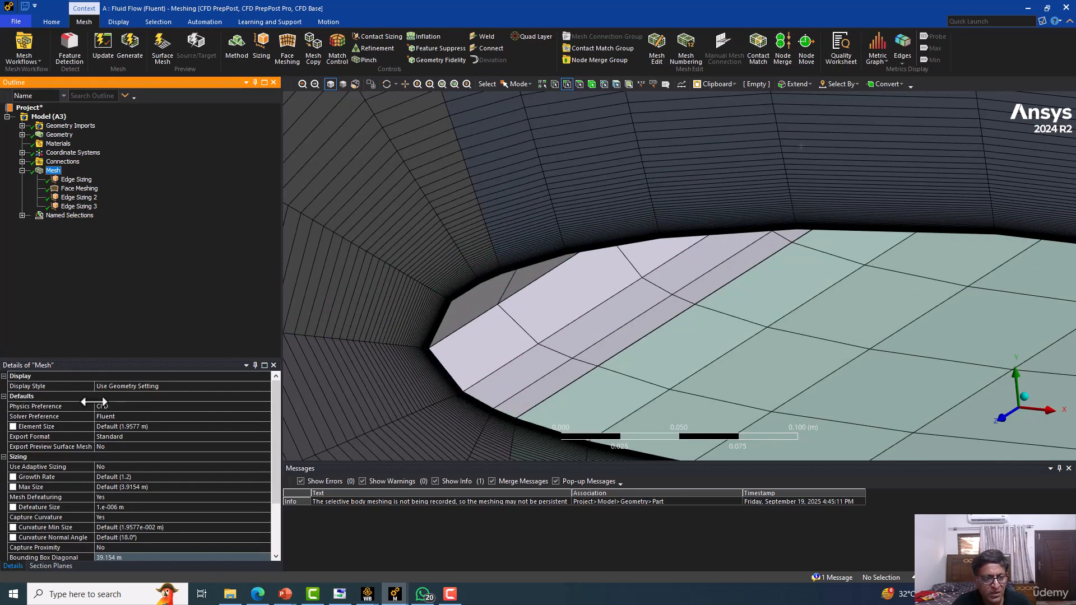
Set Capture Curvature to No for the leading-edge sizing
click(78, 207)
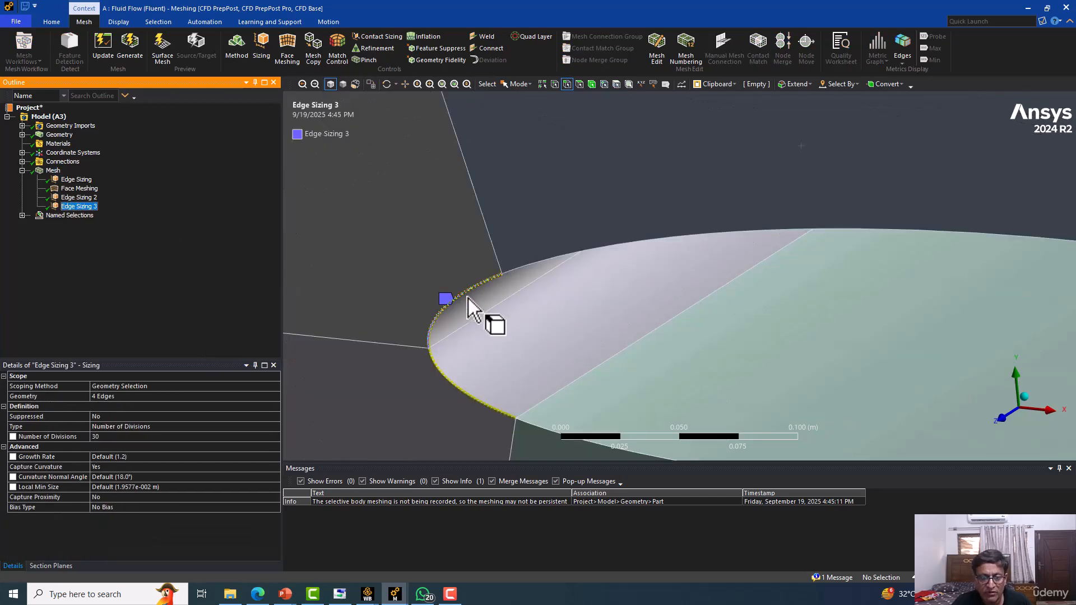
scroll(531, 304, up, 2)
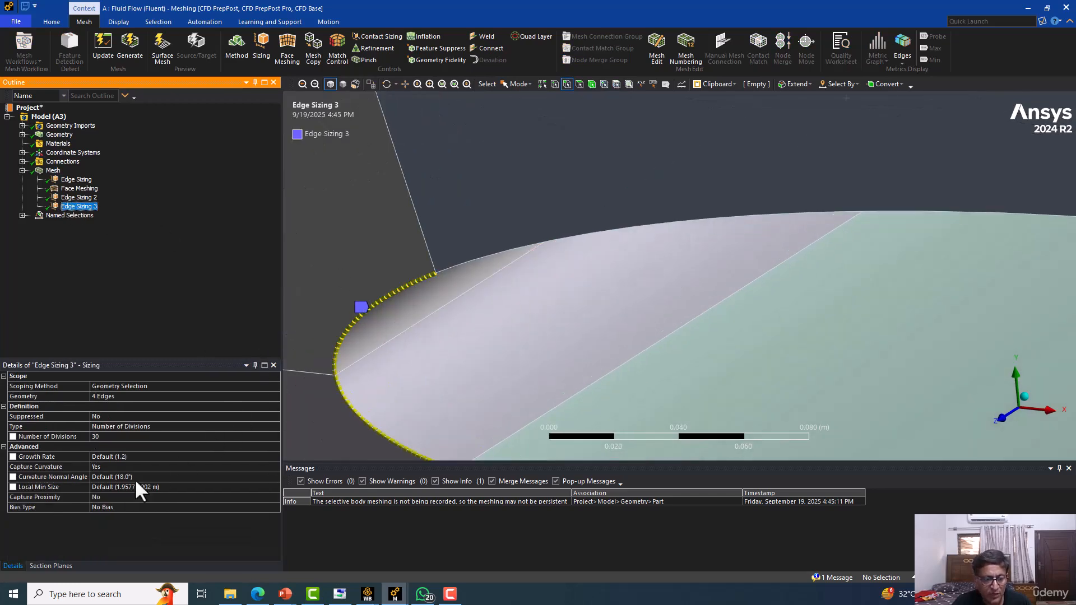
click(143, 508)
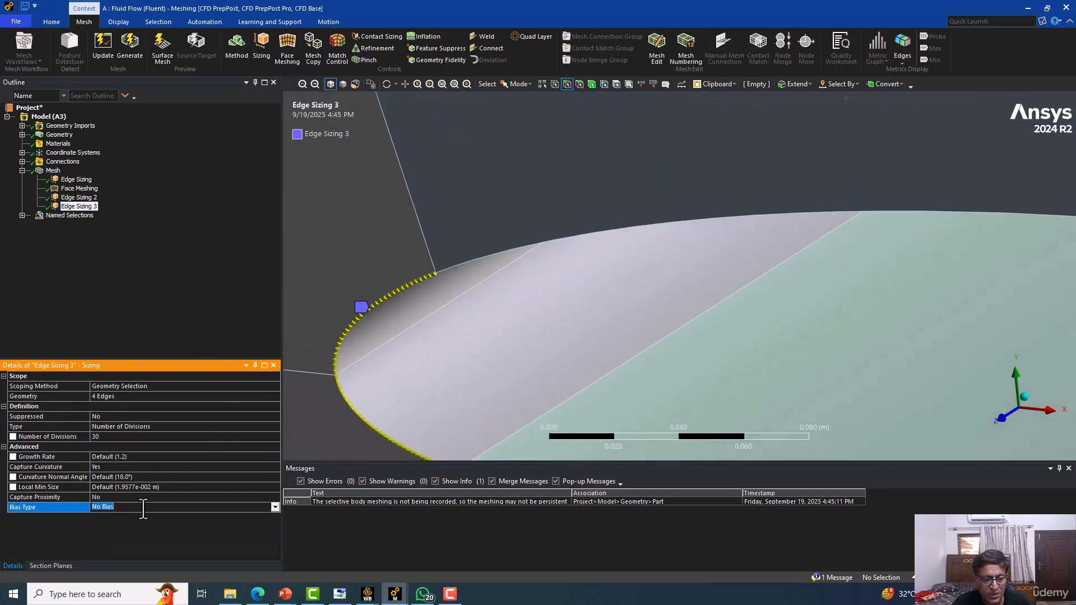
click(113, 457)
click(151, 468)
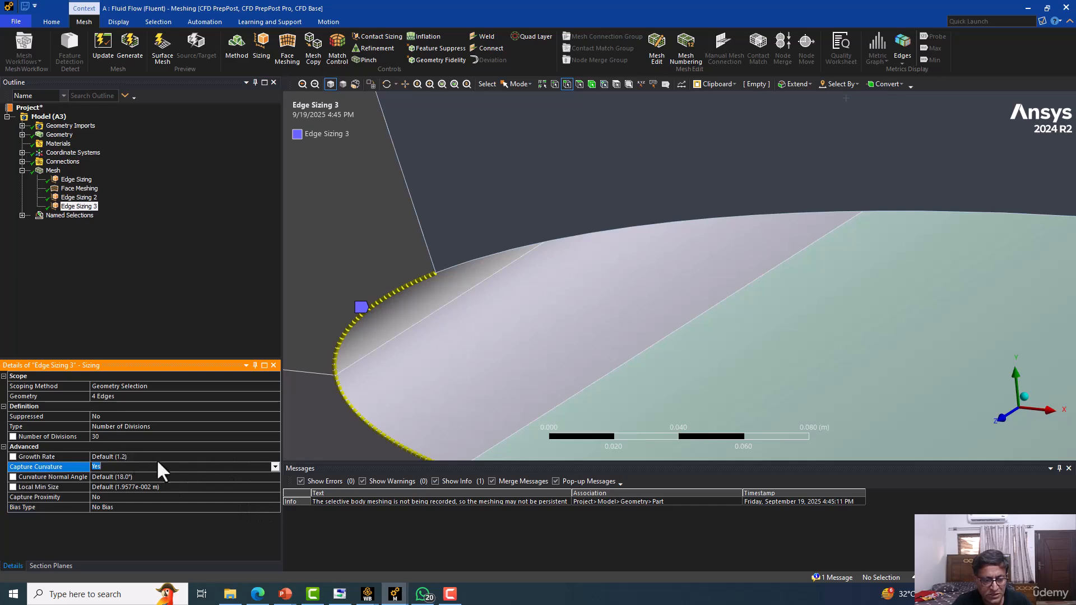
click(271, 465)
click(120, 476)
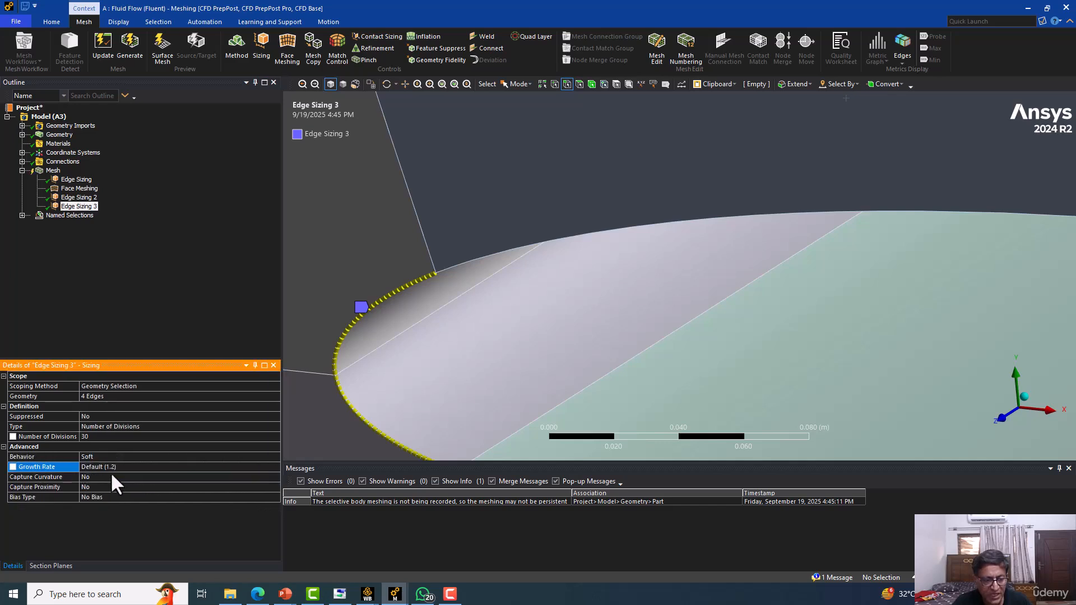
Change the leading-edge sizing's behavior from Soft to Hard
click(86, 457)
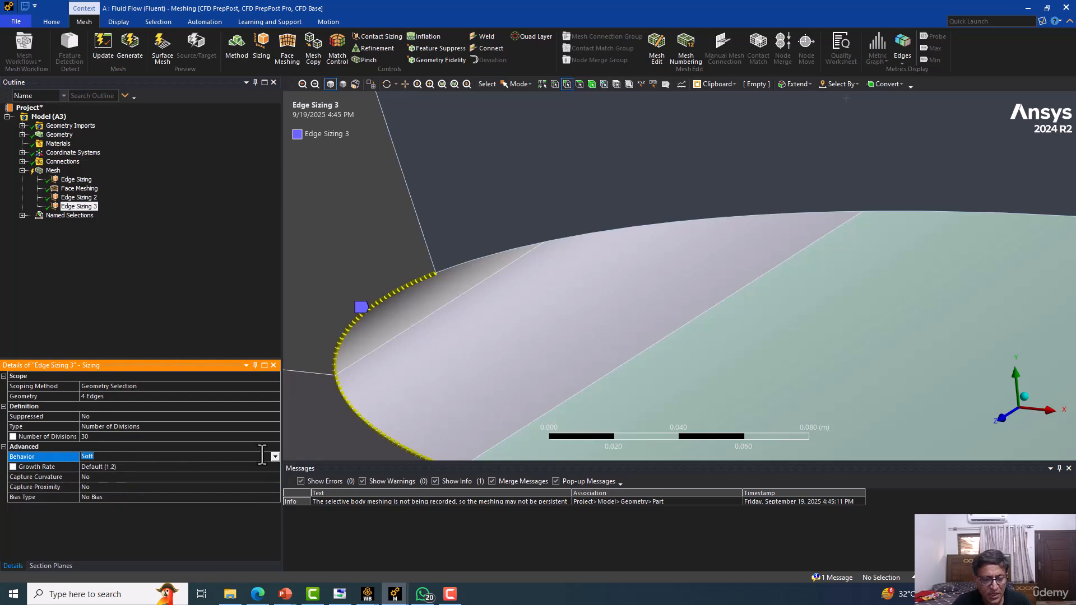
click(274, 457)
click(87, 473)
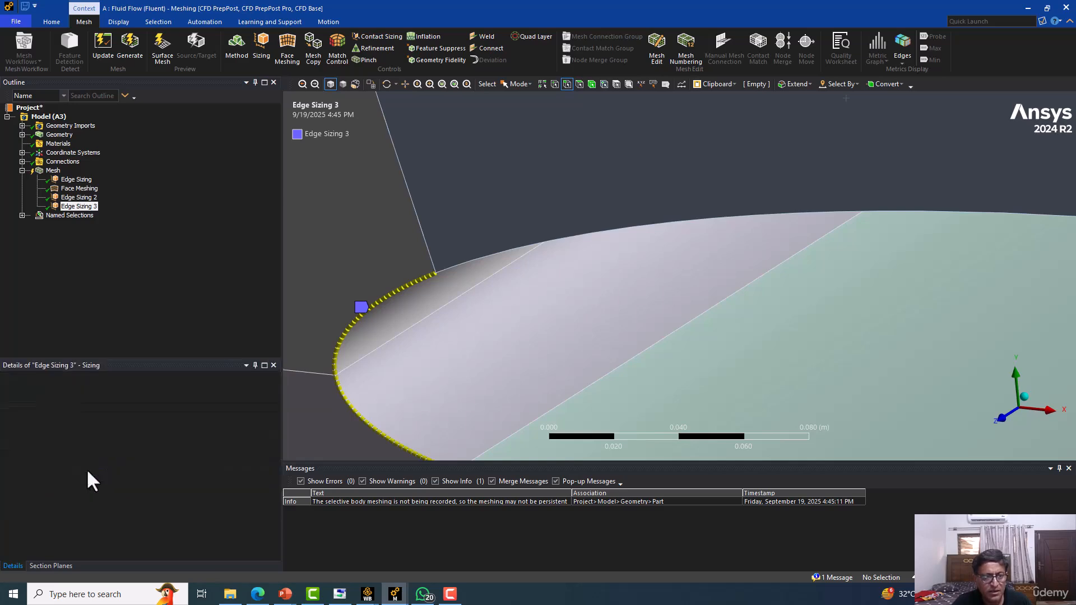
Regenerate the mesh with the hard leading-edge sizing and show the result around the airfoil nose and chord
click(131, 42)
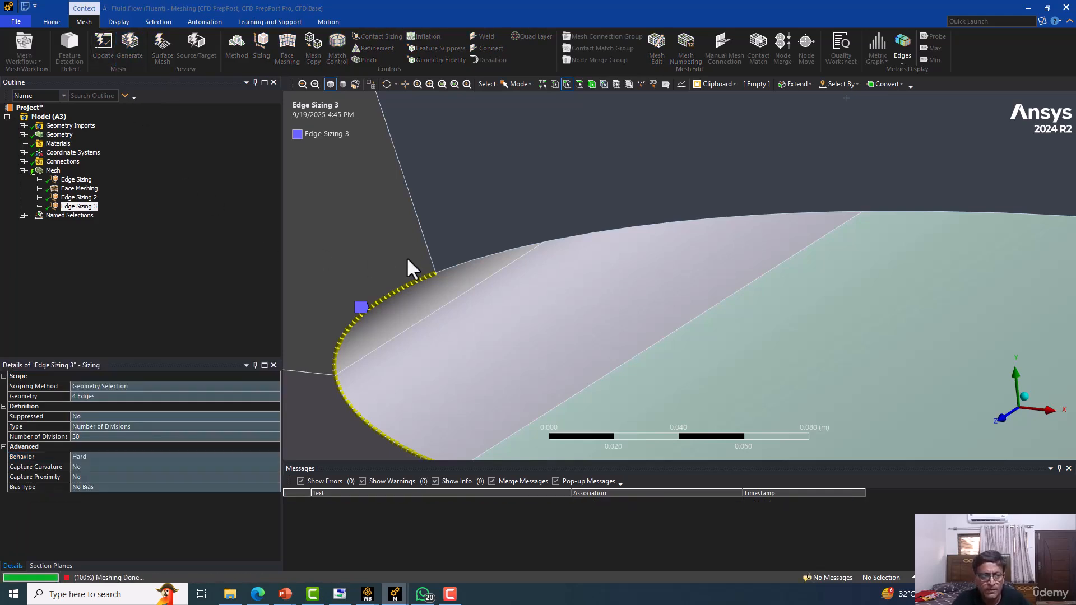
click(52, 171)
scroll(412, 254, up, 3)
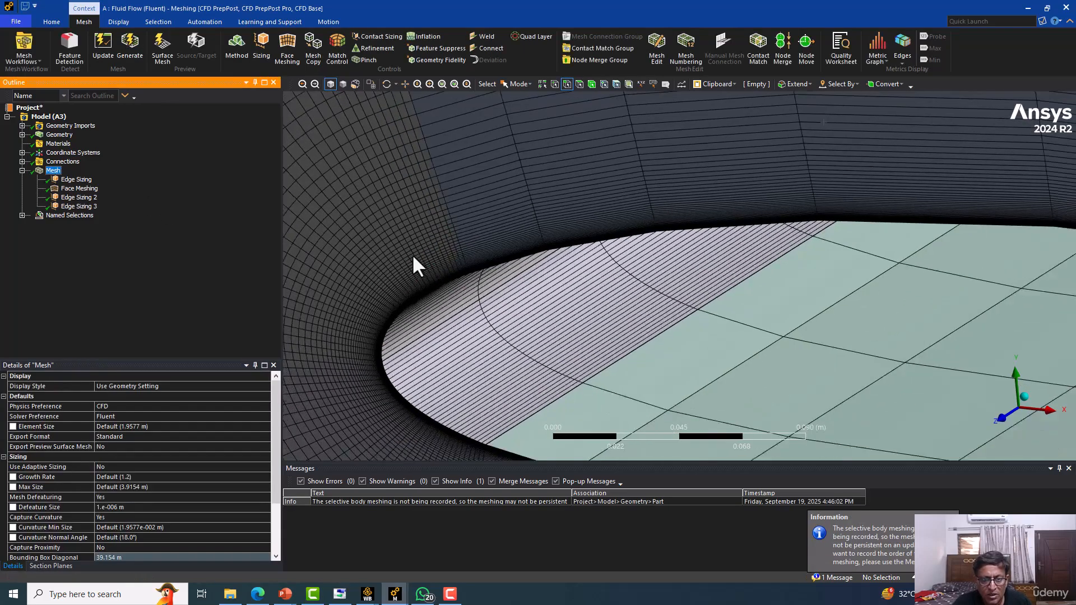
scroll(413, 254, down, 10)
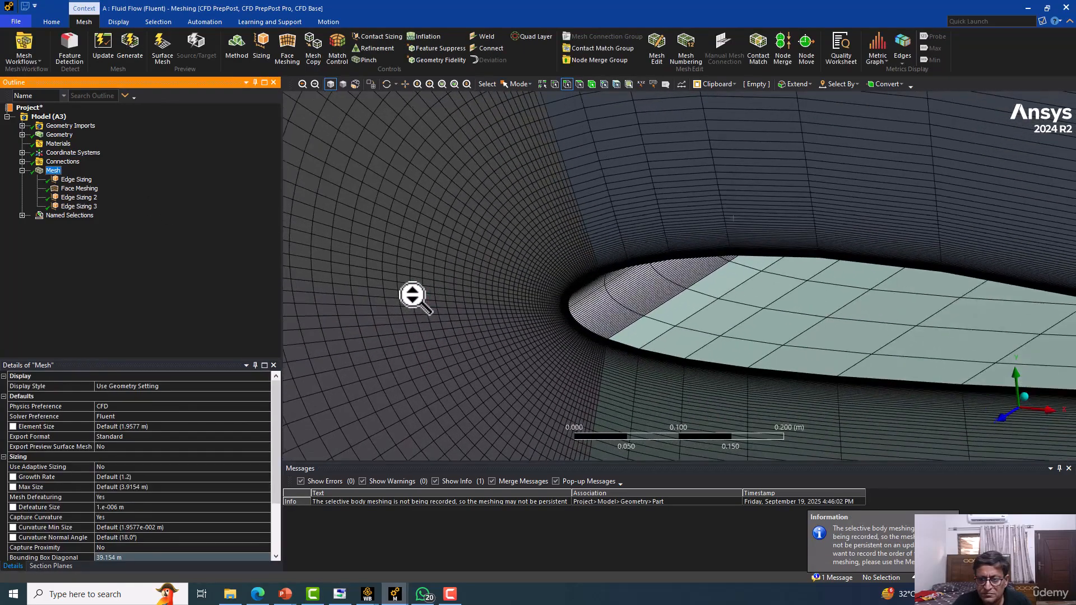
ctrl+middle_drag(472, 288, 360, 301)
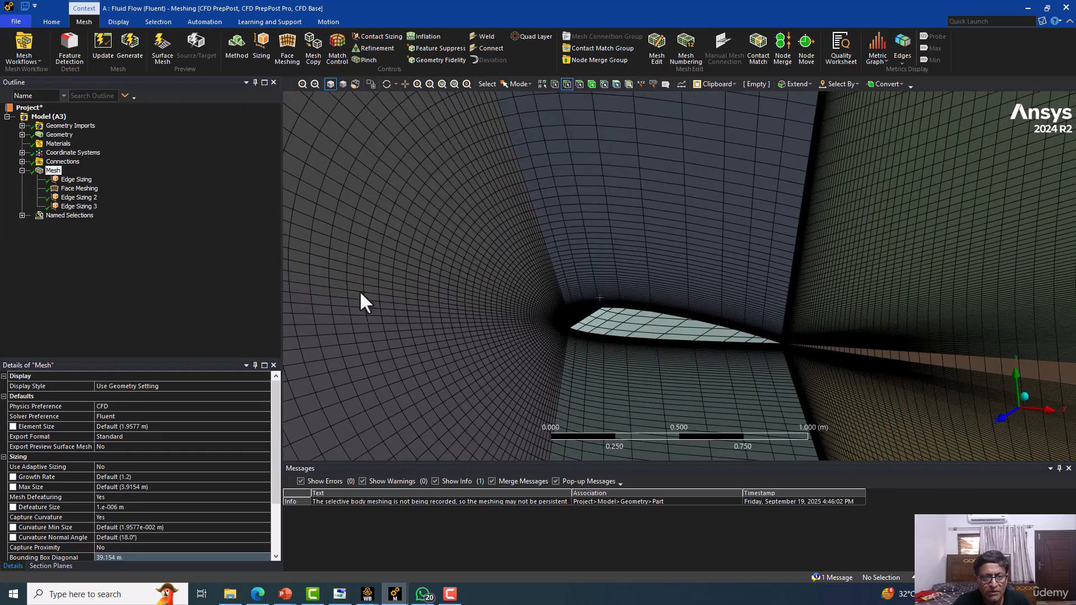
Add a sizing control scoped to the four upper and lower airfoil edges behind the nose, selecting them in wireframe display
click(258, 43)
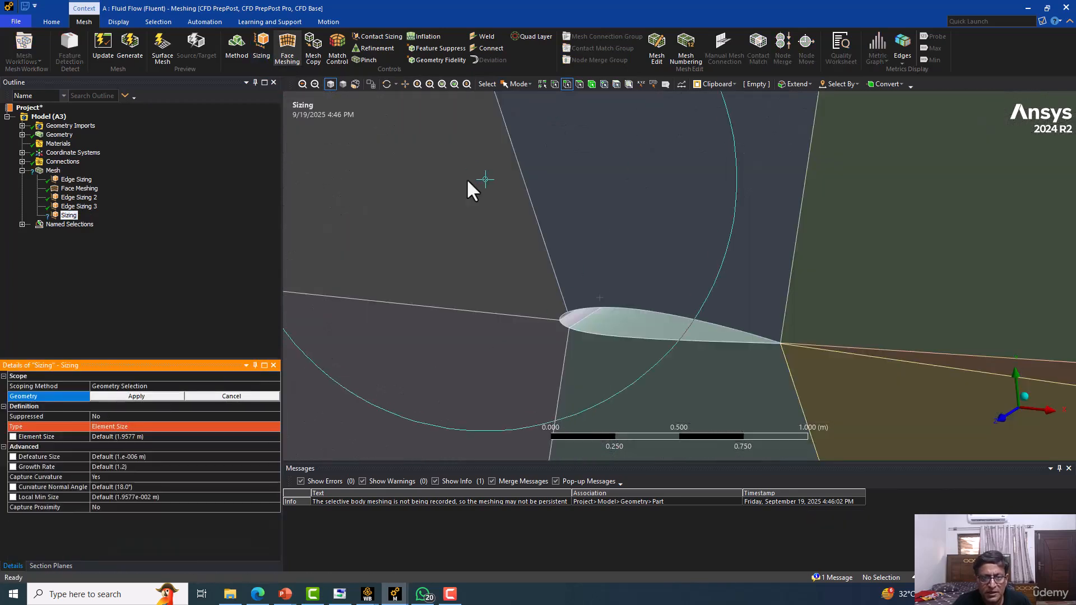
click(355, 85)
click(627, 308)
ctrl+click(652, 278)
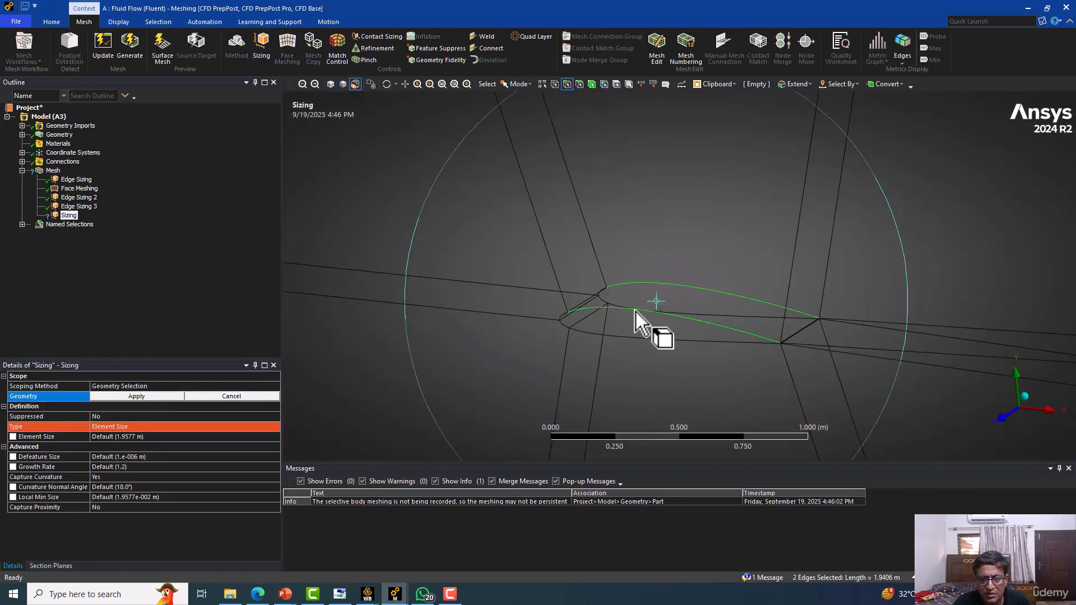
ctrl+click(692, 310)
ctrl+click(692, 309)
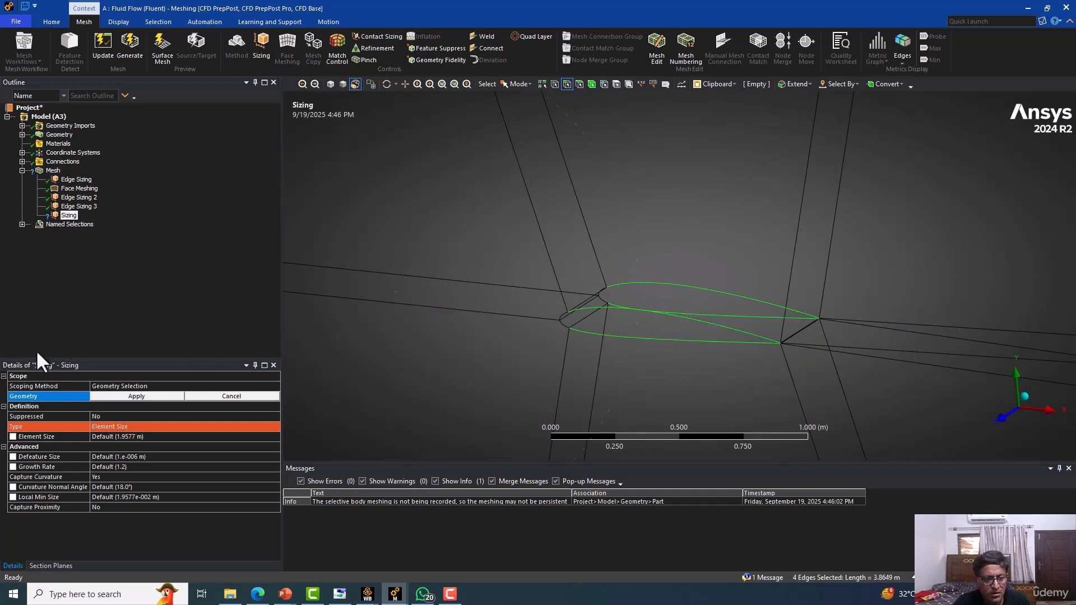
click(113, 397)
Define the new airfoil edge sizing by Number of Divisions and set it to 200
click(157, 436)
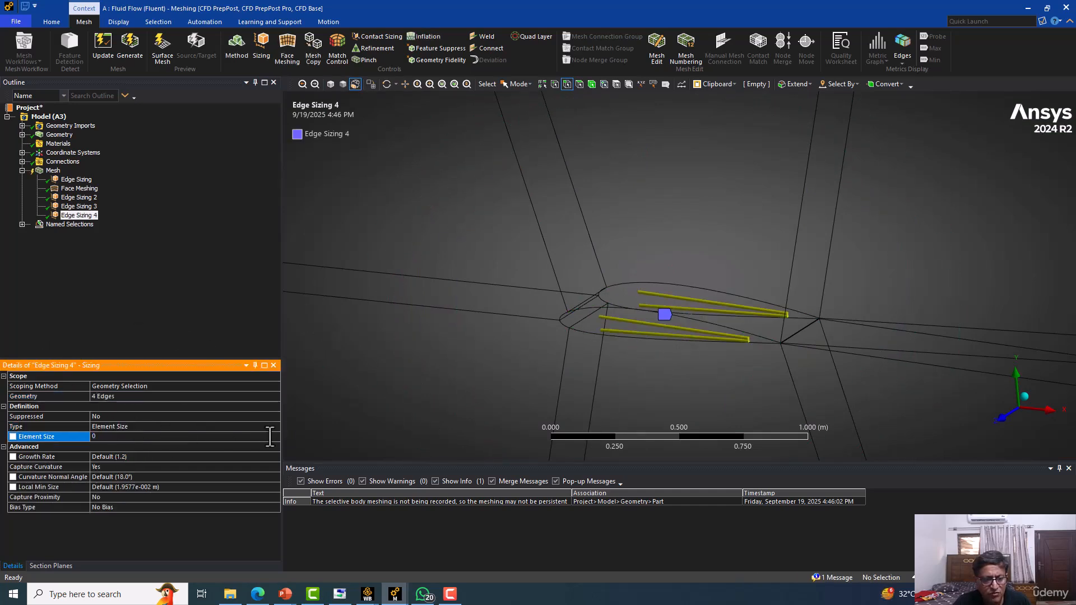
click(276, 425)
click(277, 426)
click(147, 439)
click(122, 436)
text(200)
key(Return)
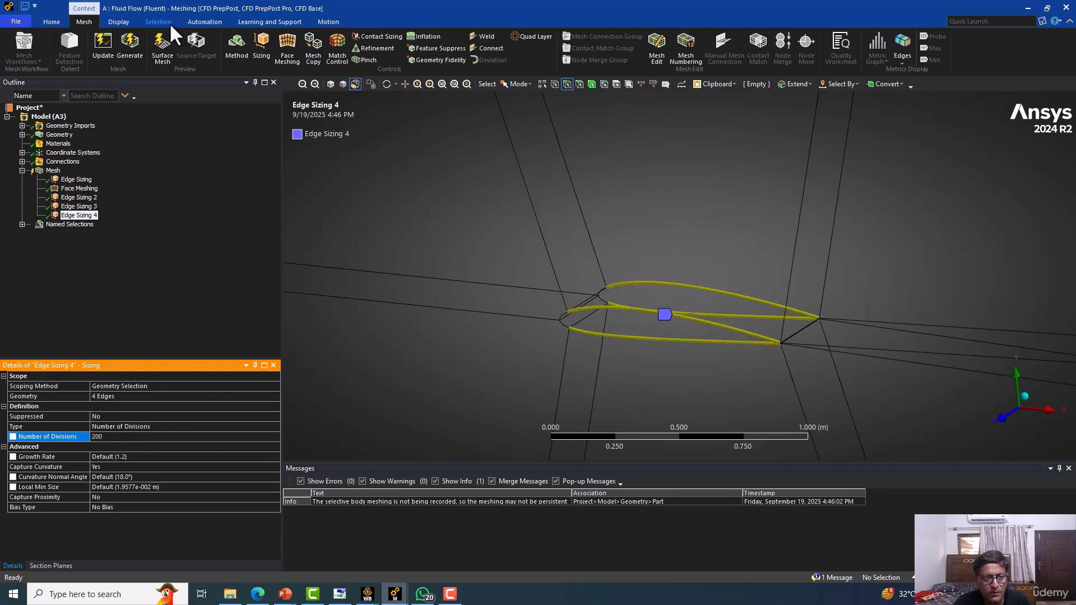
Regenerate the mesh with the airfoil edge divisions and show the result around the airfoil in shaded display
click(134, 45)
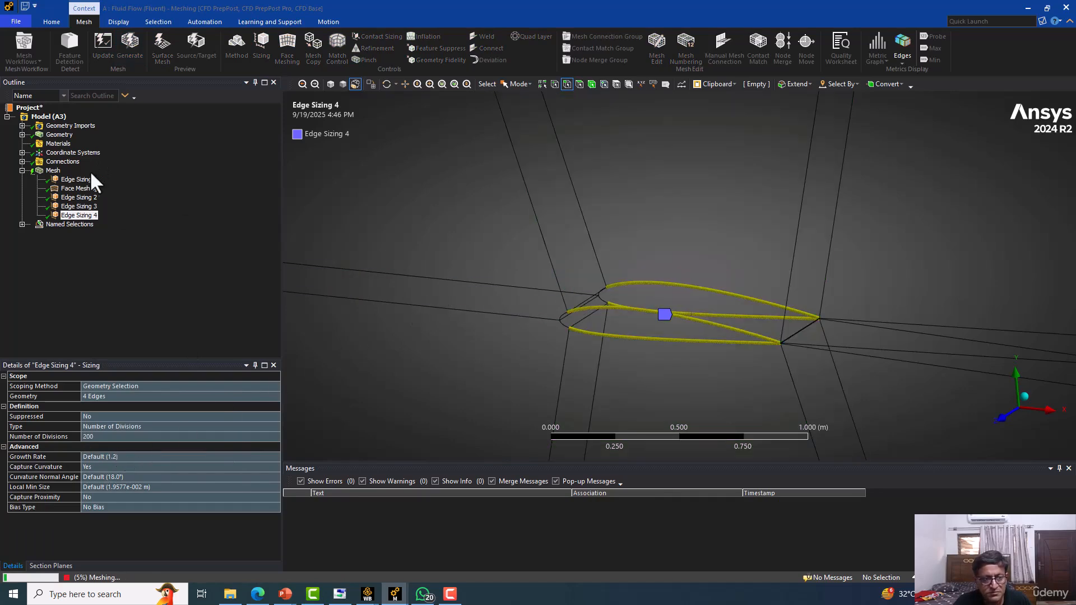
click(51, 172)
click(55, 187)
click(41, 170)
click(335, 80)
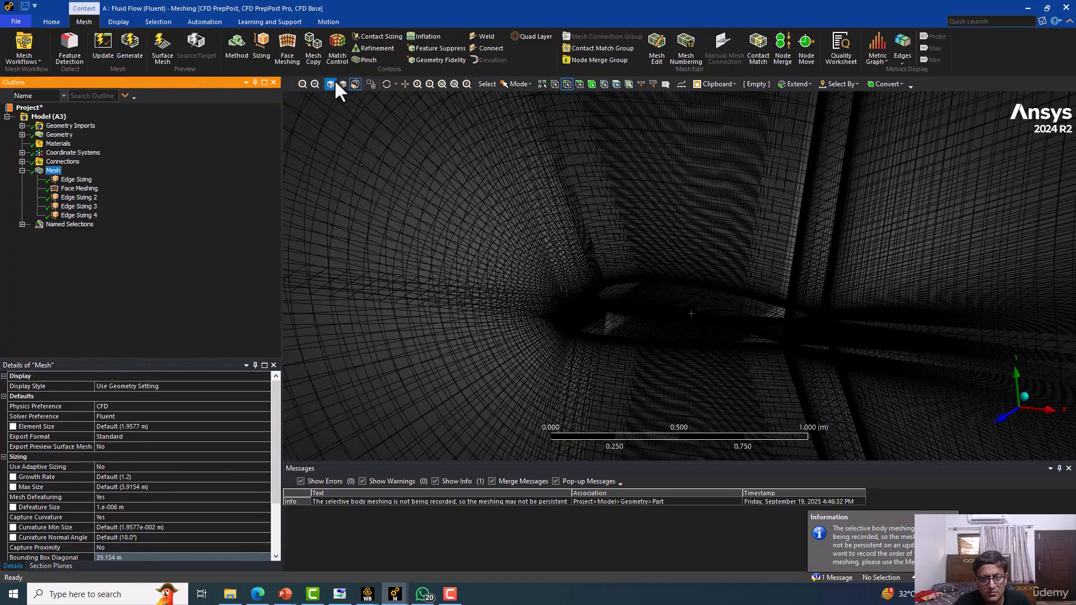
scroll(486, 260, up, 5)
scroll(495, 233, up, 1)
ctrl+middle_drag(587, 312, 478, 243)
scroll(478, 255, down, 5)
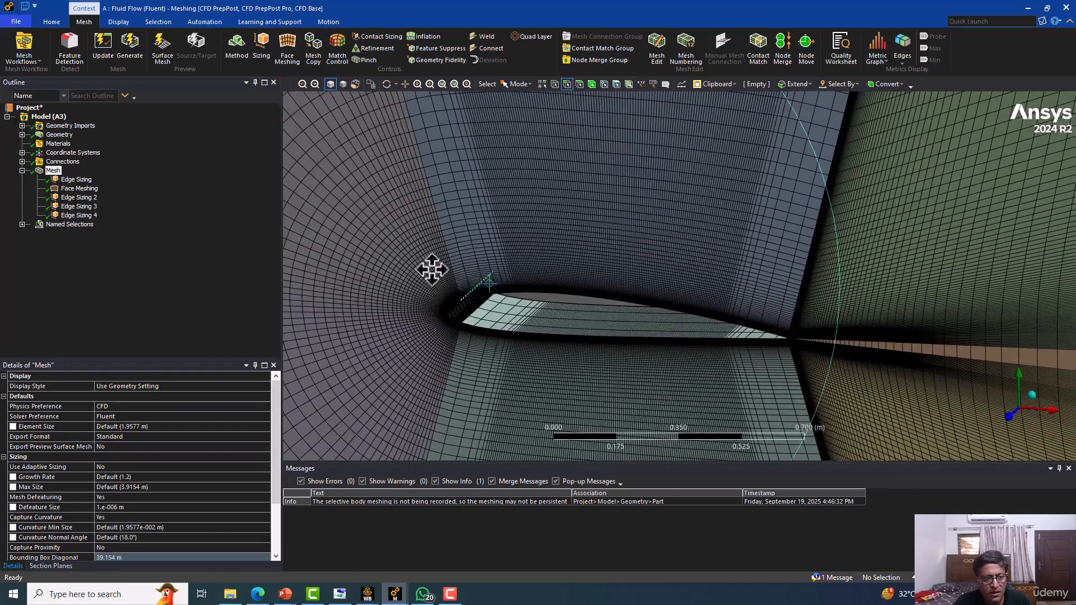
Give Edge Sizing 4 a bias type that is finer at both edge ends, with a bias factor of 20
click(78, 215)
click(140, 507)
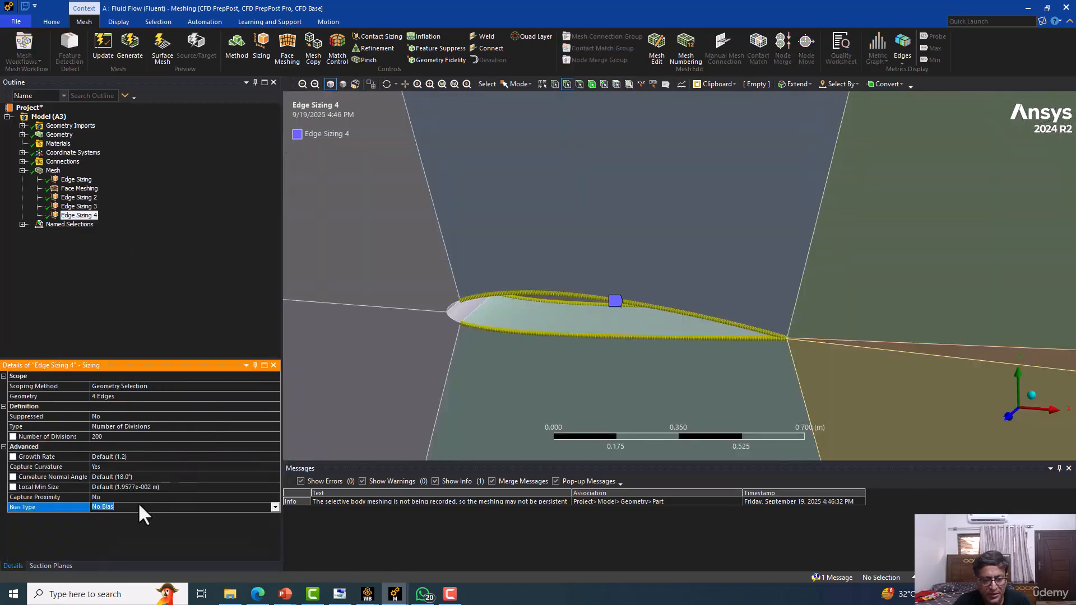
click(274, 507)
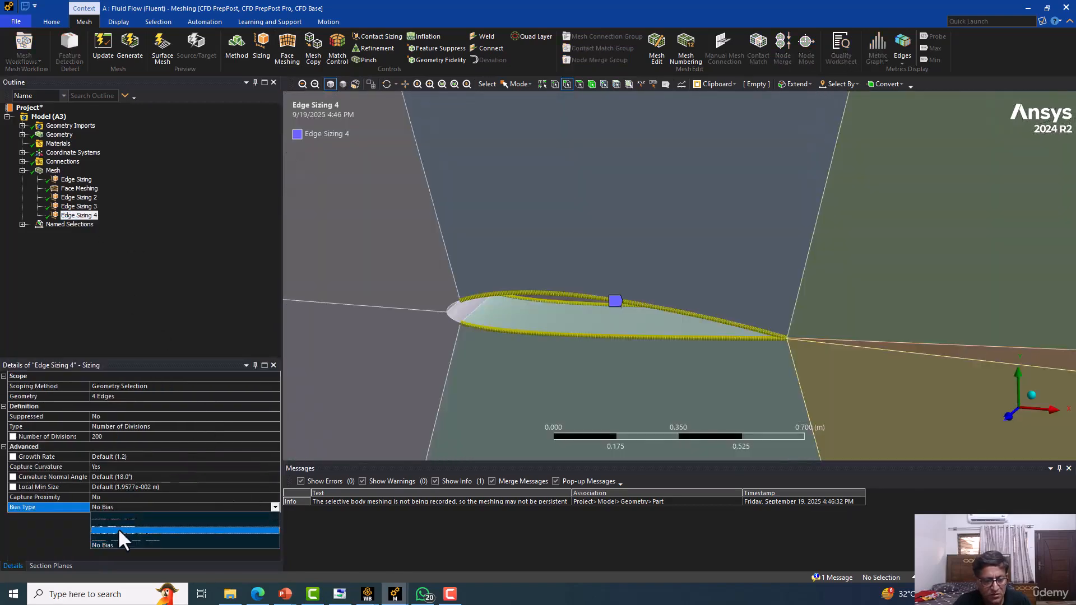
click(118, 533)
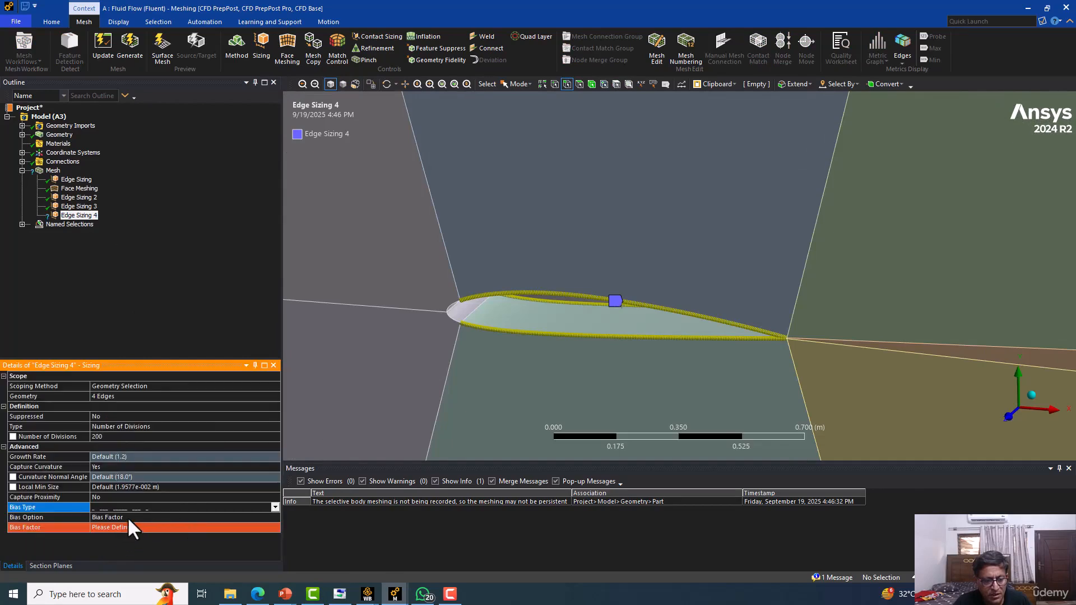
click(123, 527)
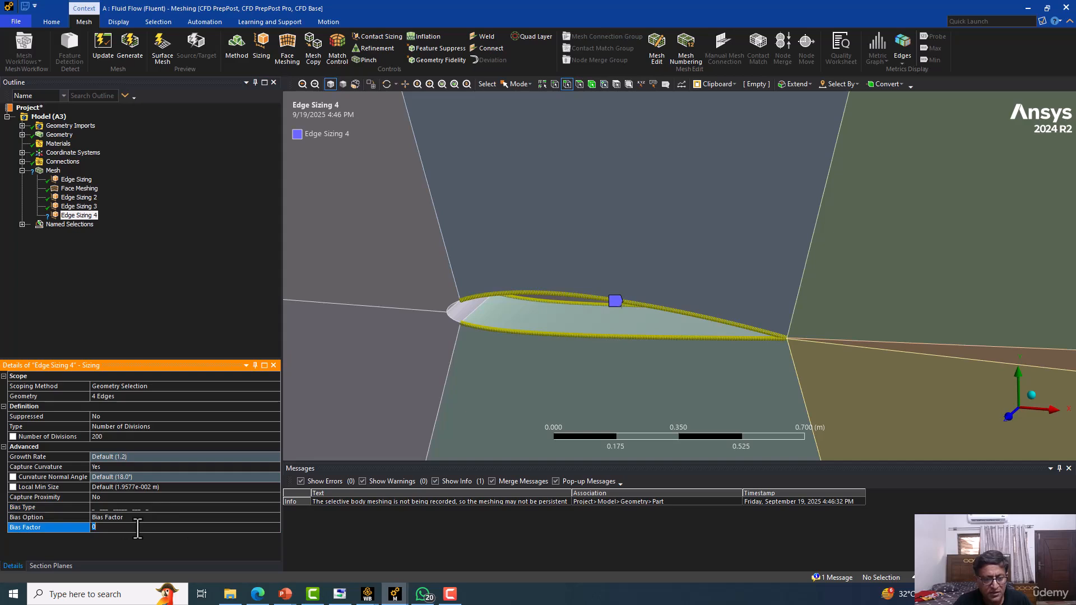
key(Return)
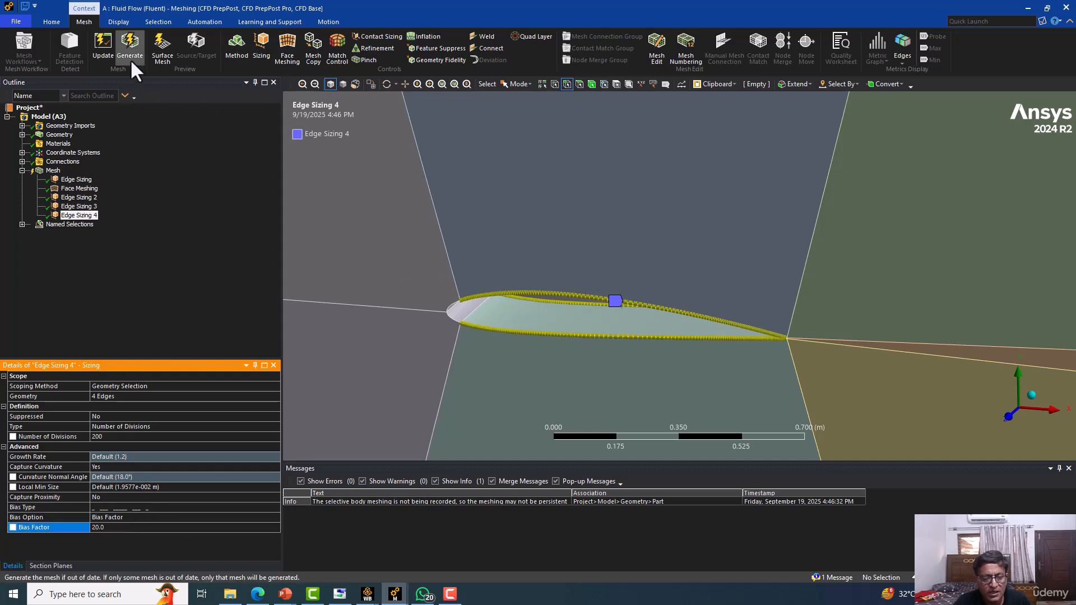
Regenerate the mesh and check the biased division spacing along the airfoil edges towards the trailing edge
scroll(410, 341, up, 5)
ctrl+middle_drag(601, 364, 505, 285)
scroll(525, 309, up, 4)
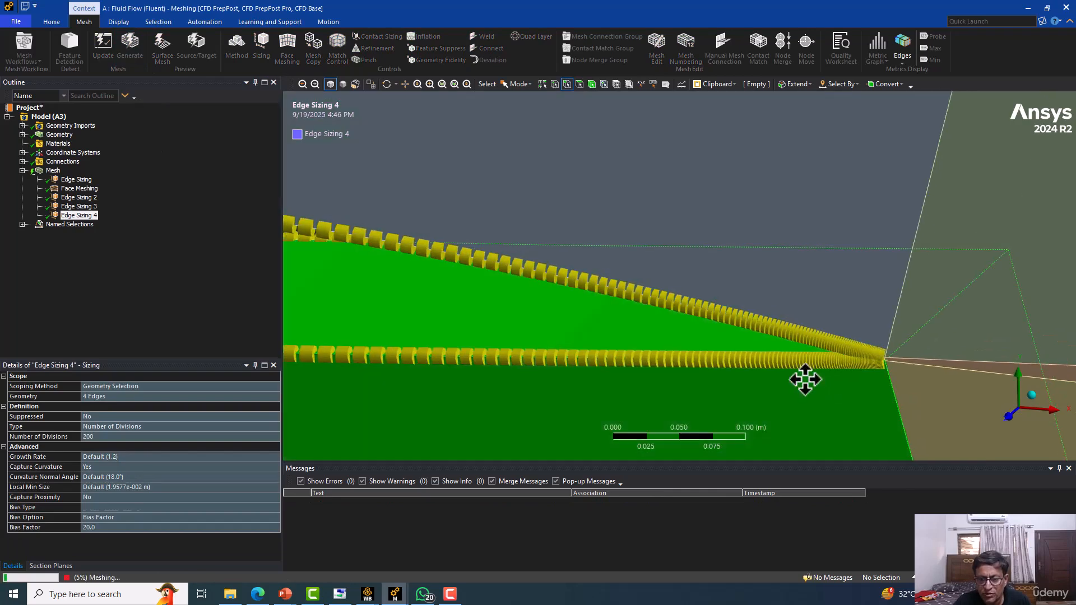
ctrl+middle_drag(807, 375, 527, 308)
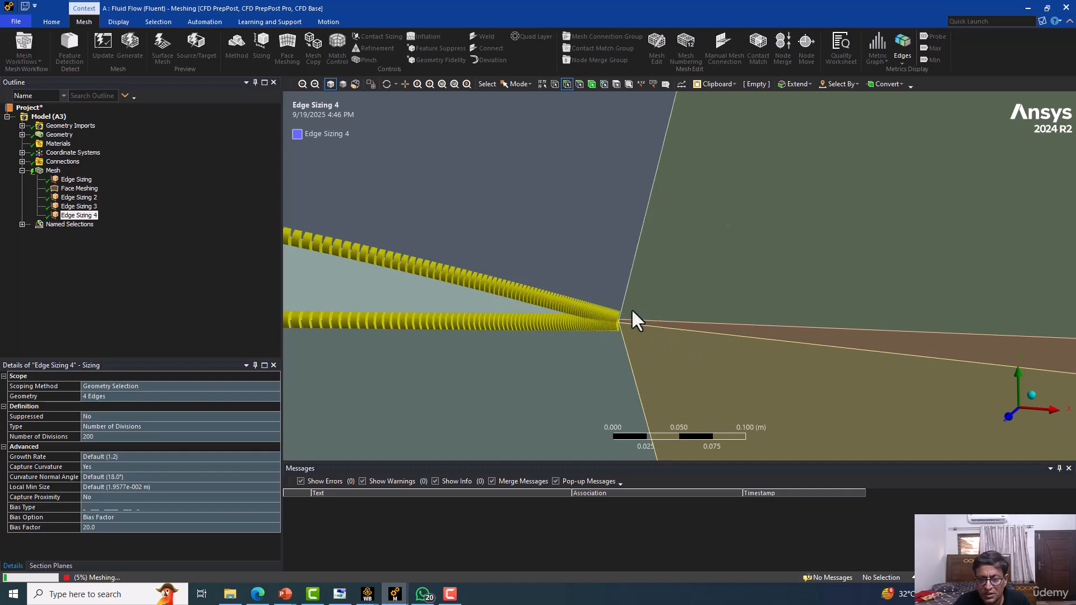
mouse_move(613, 303)
shift+middle_down()
mouse_move(611, 363)
mouse_move(586, 393)
mouse_move(613, 297)
shift+middle_up()
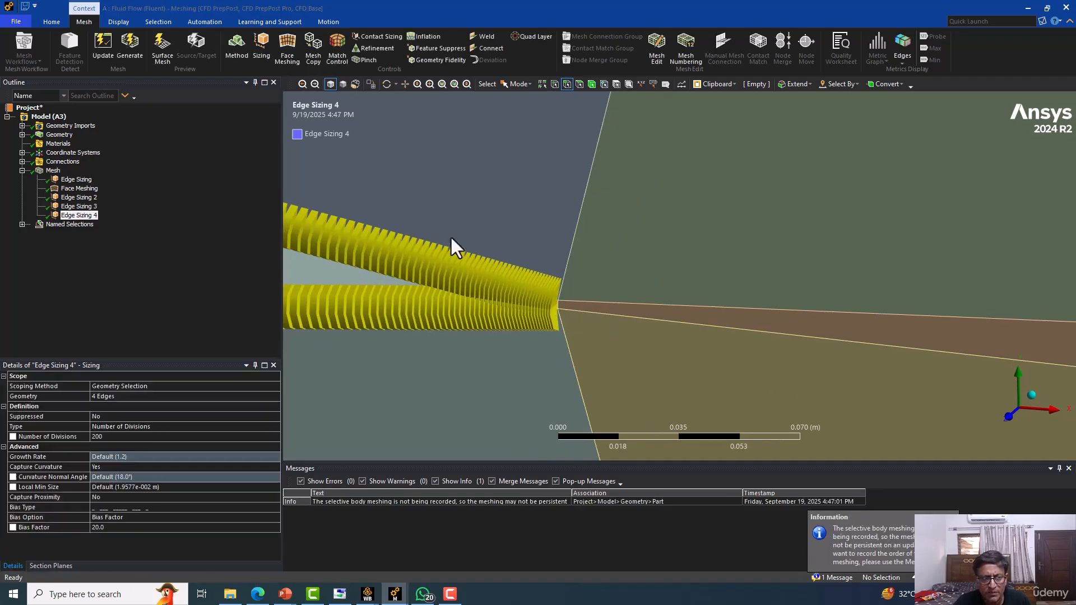
Display the generated mesh and examine the cell spacing across the trailing edge, on the airfoil side and in the wake
click(50, 170)
scroll(358, 275, up, 5)
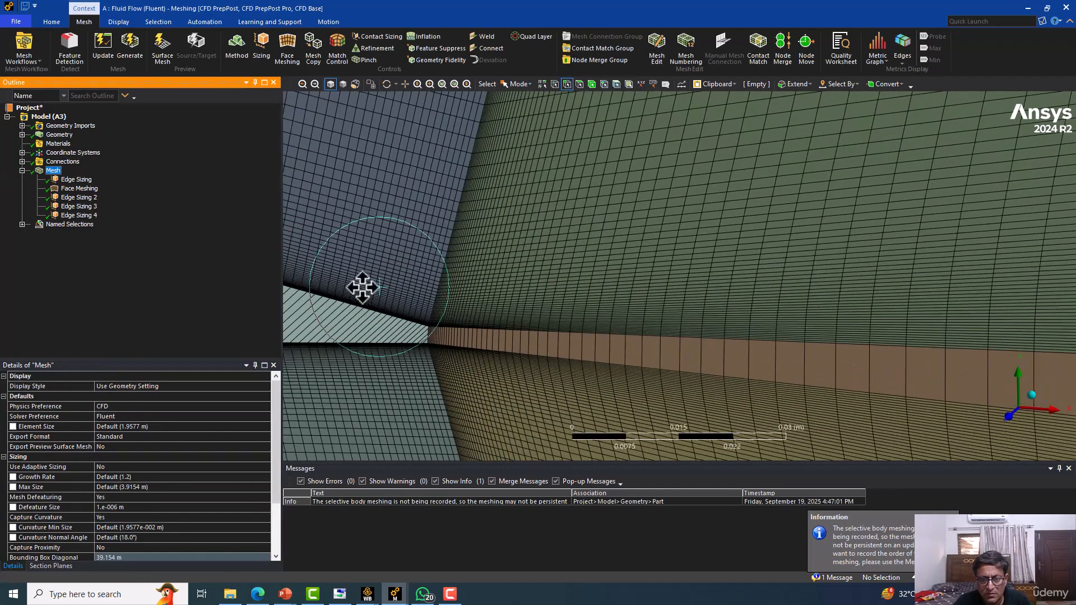
scroll(595, 293, up, 3)
right_click(580, 315)
mouse_move(542, 292)
shift+middle_down()
mouse_move(540, 270)
mouse_move(538, 280)
shift+middle_up()
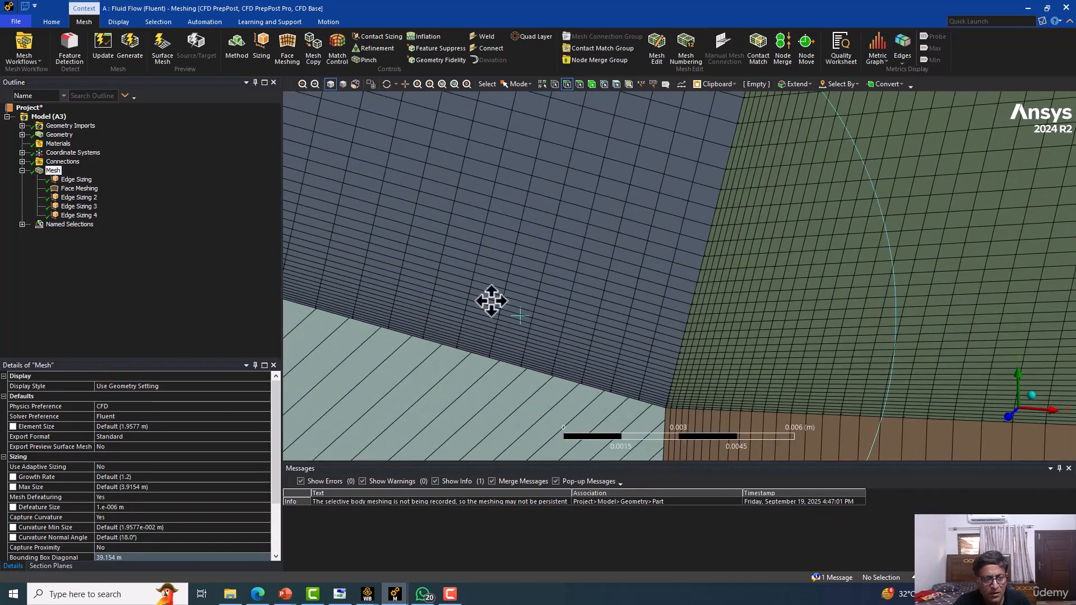
shift+middle_drag(498, 310, 493, 297)
Set the bias factor of Edge Sizing 4 to 50
click(79, 215)
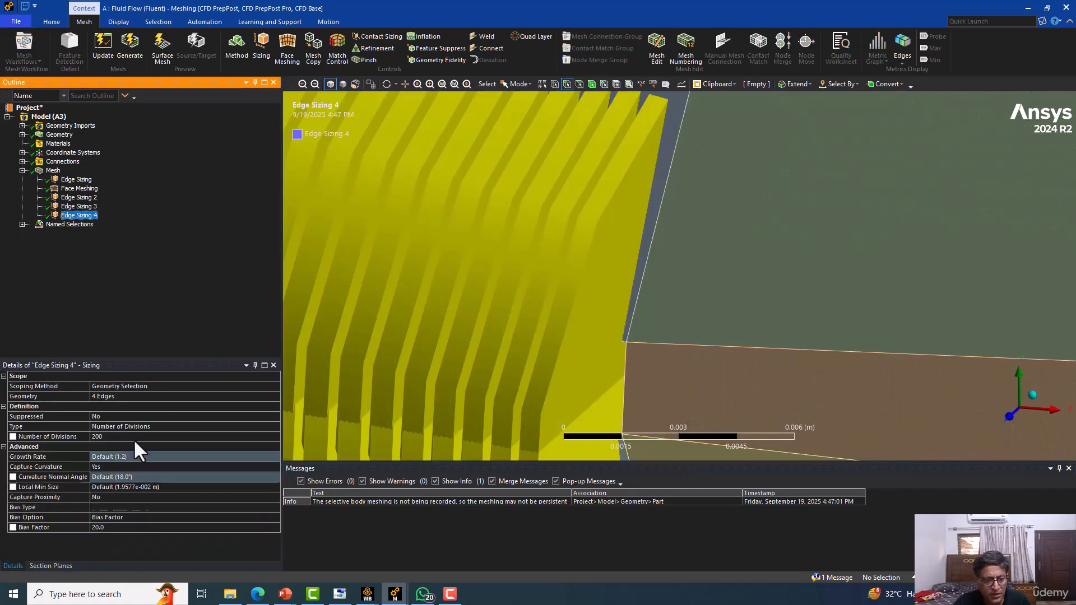
click(104, 527)
text(5)
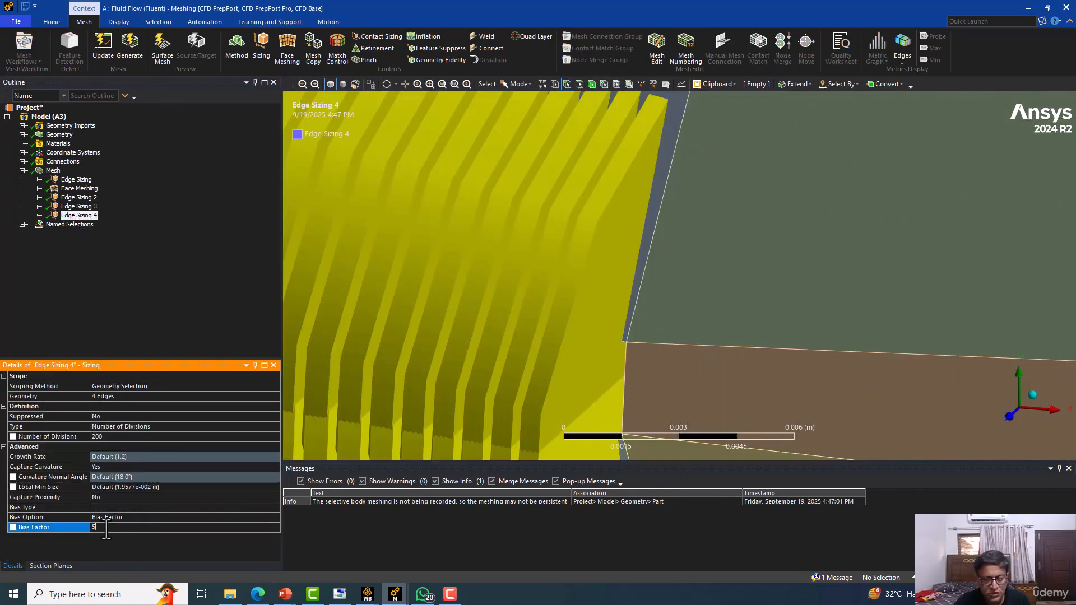
text(0)
key(Return)
Regenerate the mesh with the stronger bias and examine the cell spacing at the trailing edge
click(123, 42)
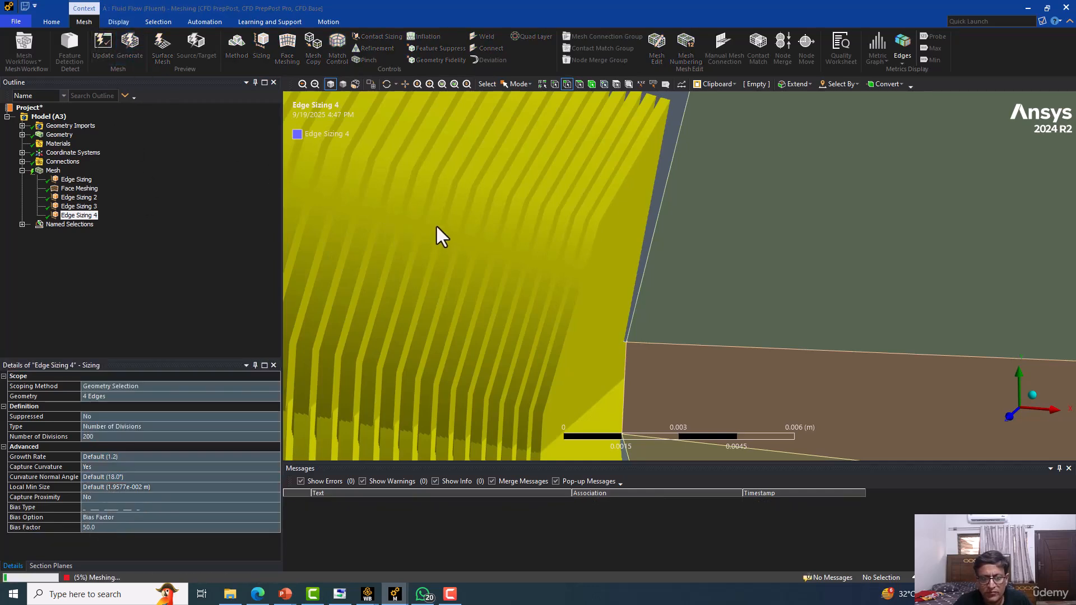
click(67, 179)
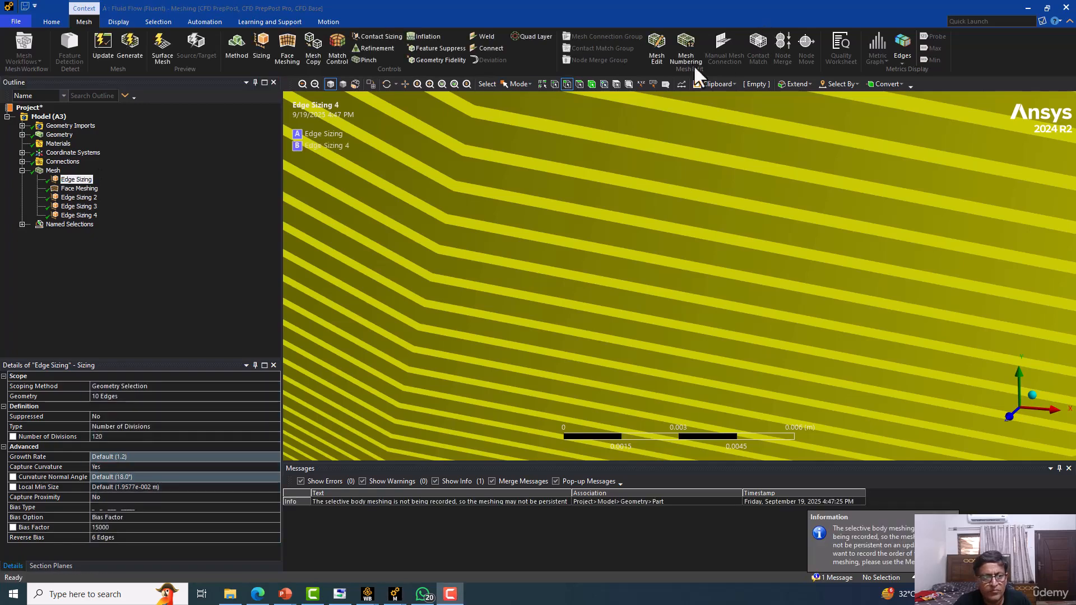
click(53, 170)
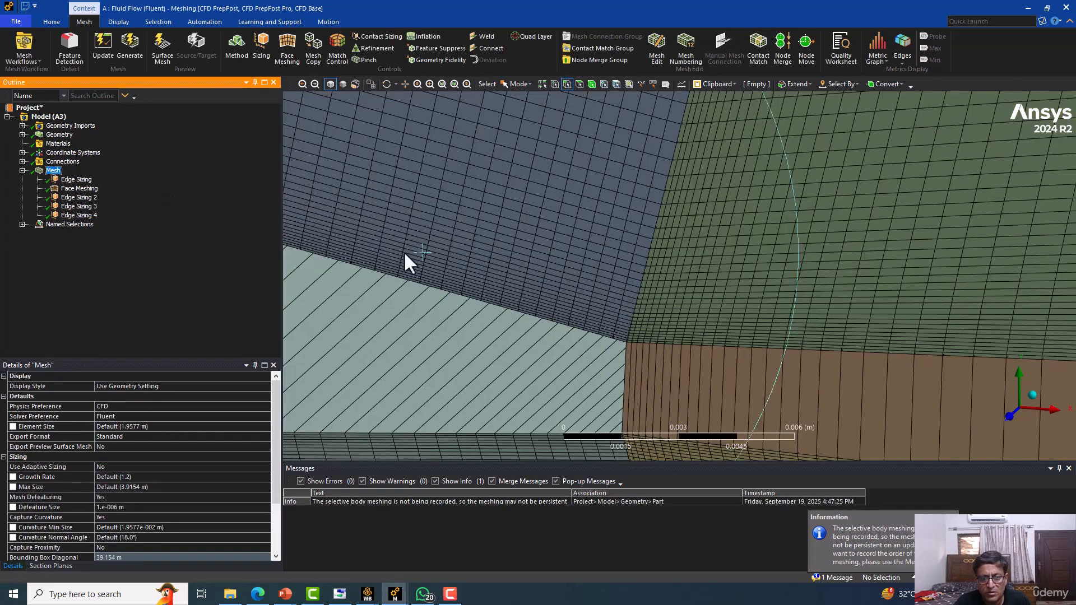
scroll(568, 328, up, 5)
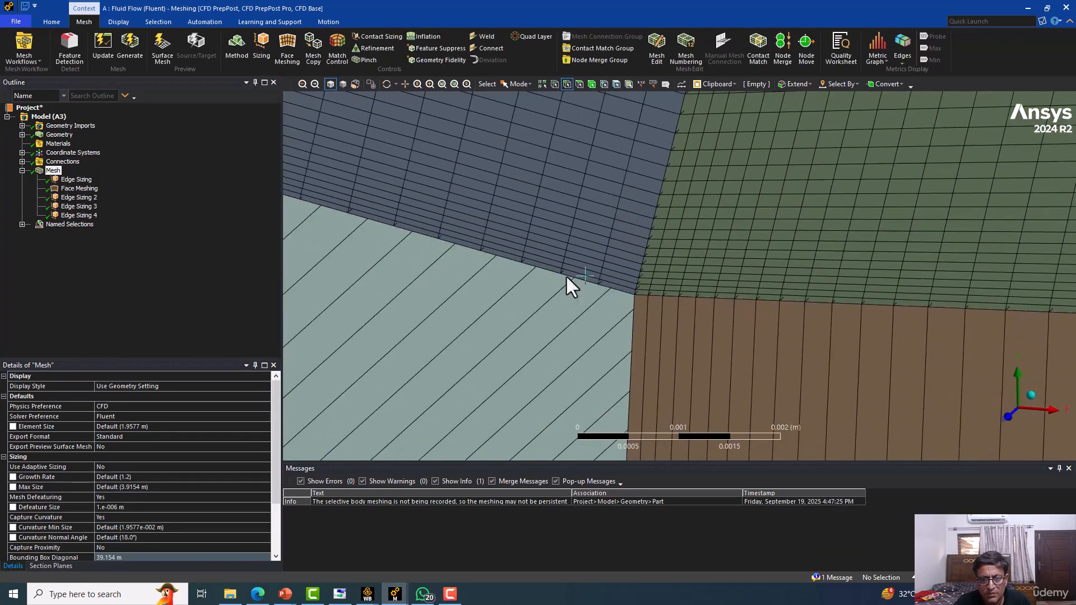
scroll(490, 318, down, 5)
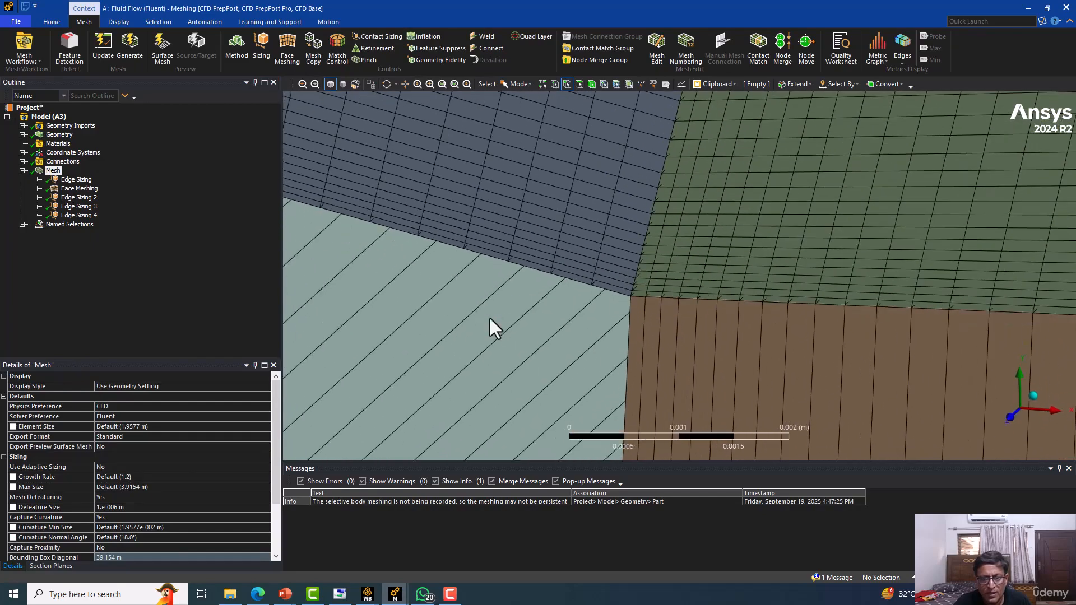
scroll(490, 319, down, 8)
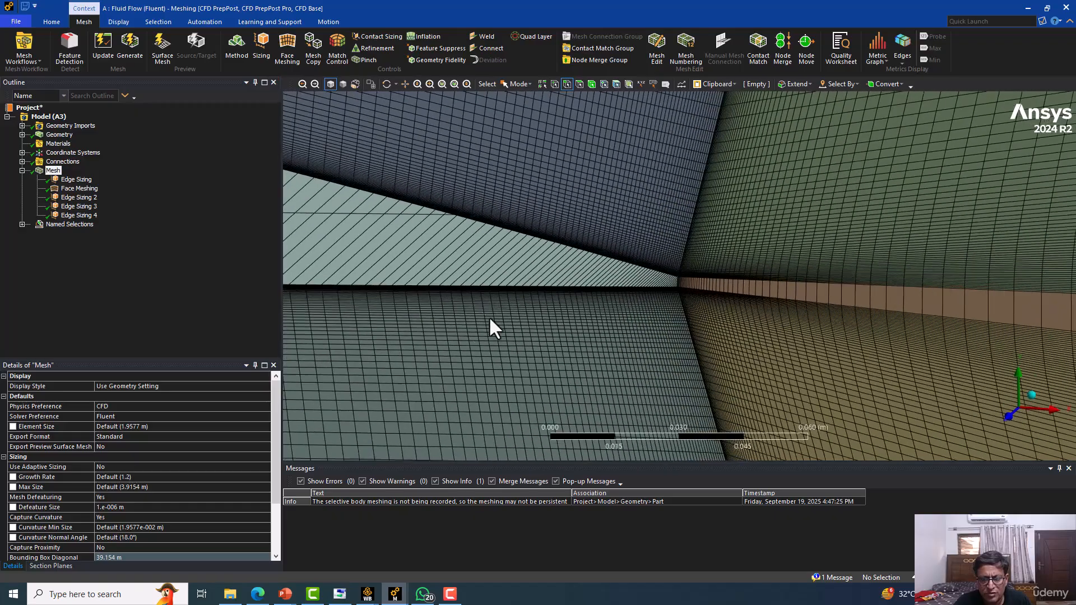
Examine the mesh around the airfoil nose, where the leading-edge divisions meet the biased upper and lower edges
scroll(490, 318, down, 4)
ctrl+middle_drag(362, 194, 742, 246)
scroll(330, 239, up, 4)
ctrl+middle_drag(329, 239, 976, 285)
scroll(557, 264, up, 4)
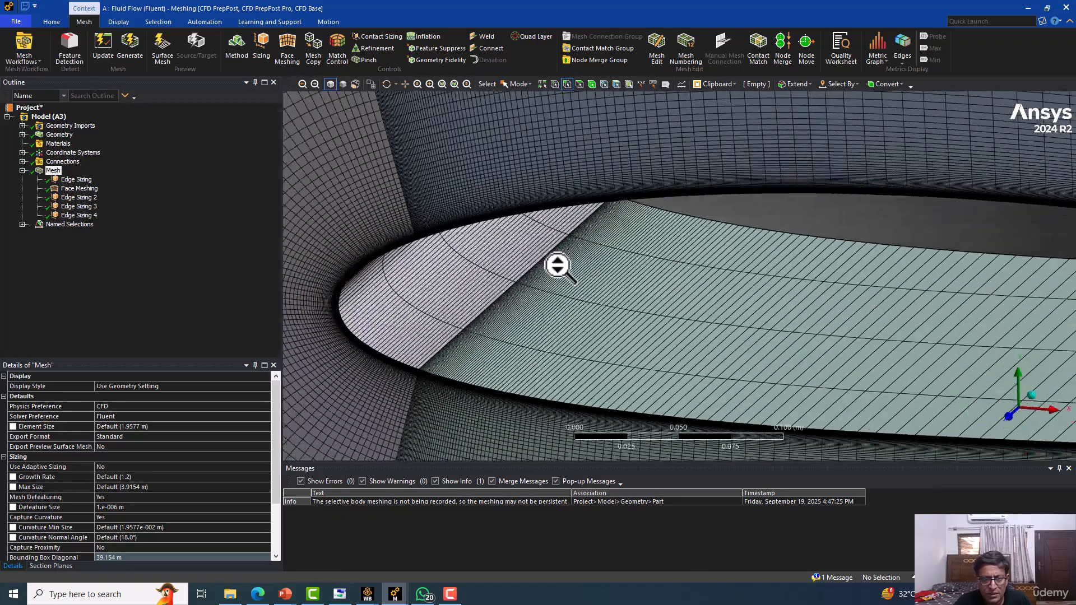
scroll(451, 264, up, 3)
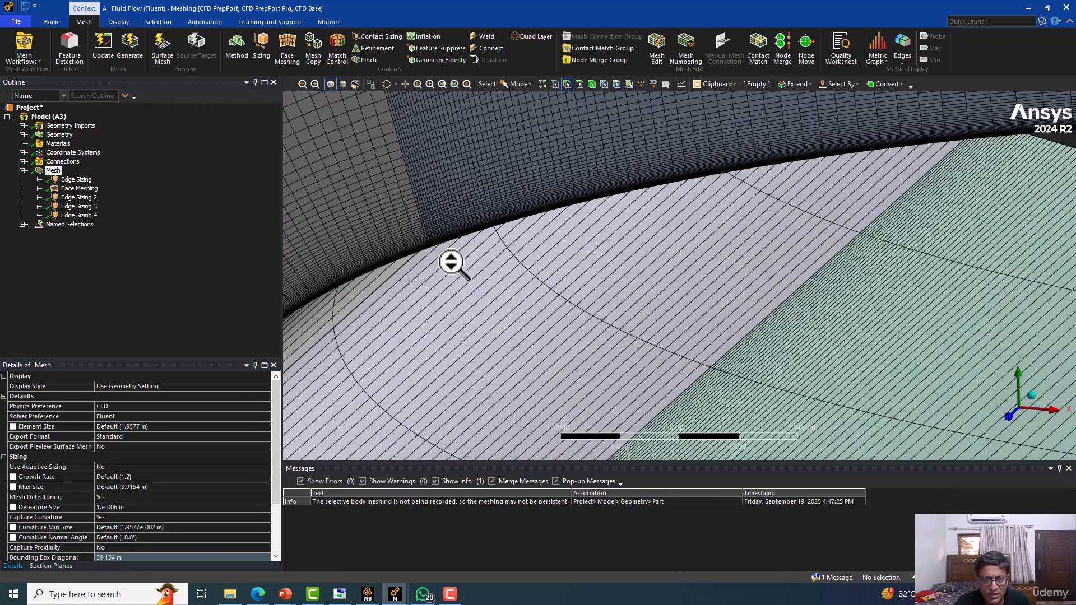
scroll(451, 263, up, 2)
scroll(451, 262, down, 6)
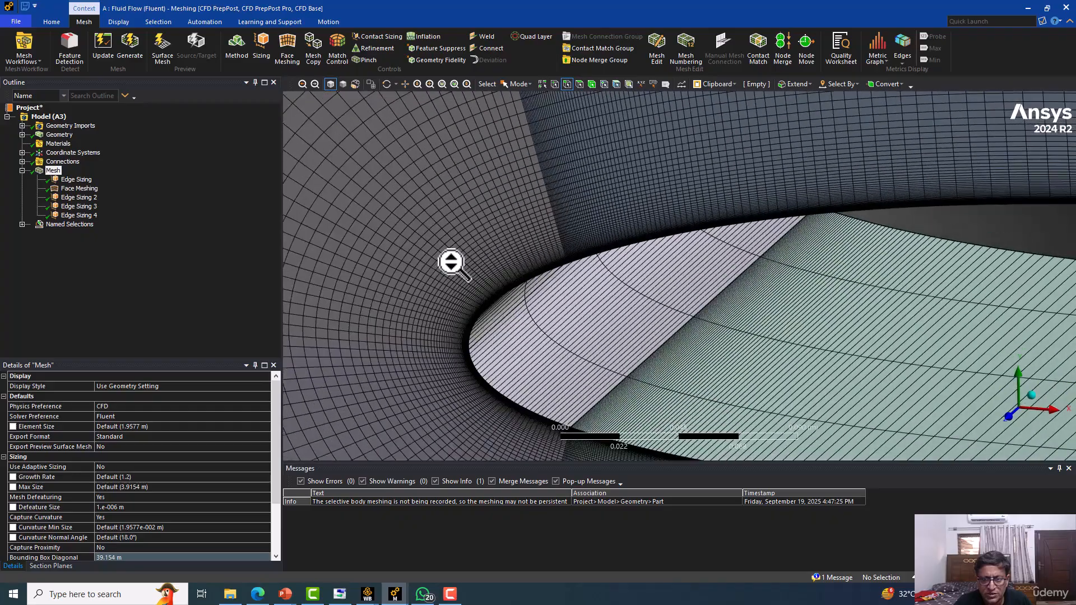
Compare the trailing-edge mesh with the settings and division spacing of Edge Sizing 4
scroll(682, 315, down, 4)
ctrl+middle_drag(745, 331, 356, 295)
scroll(461, 308, up, 3)
scroll(461, 308, up, 5)
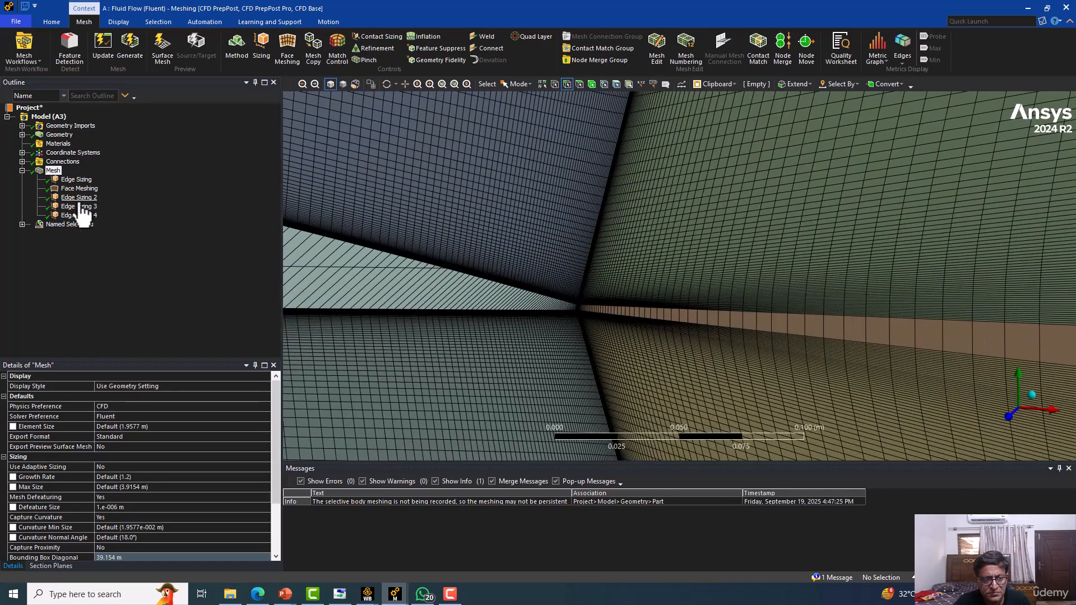
click(79, 215)
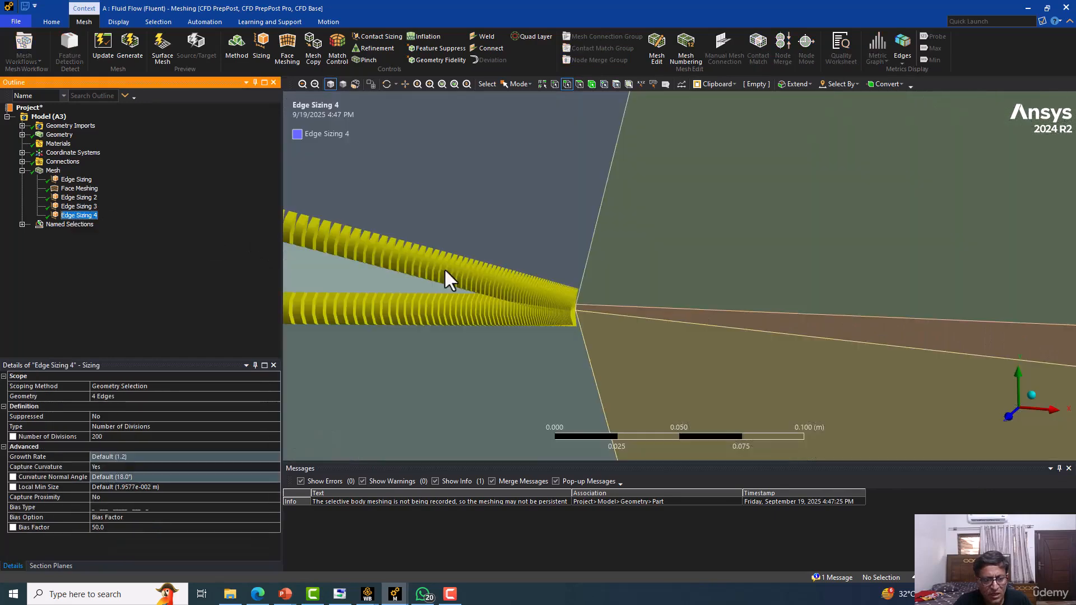
Switch the bias type of Edge Sizing 4 to the one-way pattern running from coarse to fine divisions
click(147, 508)
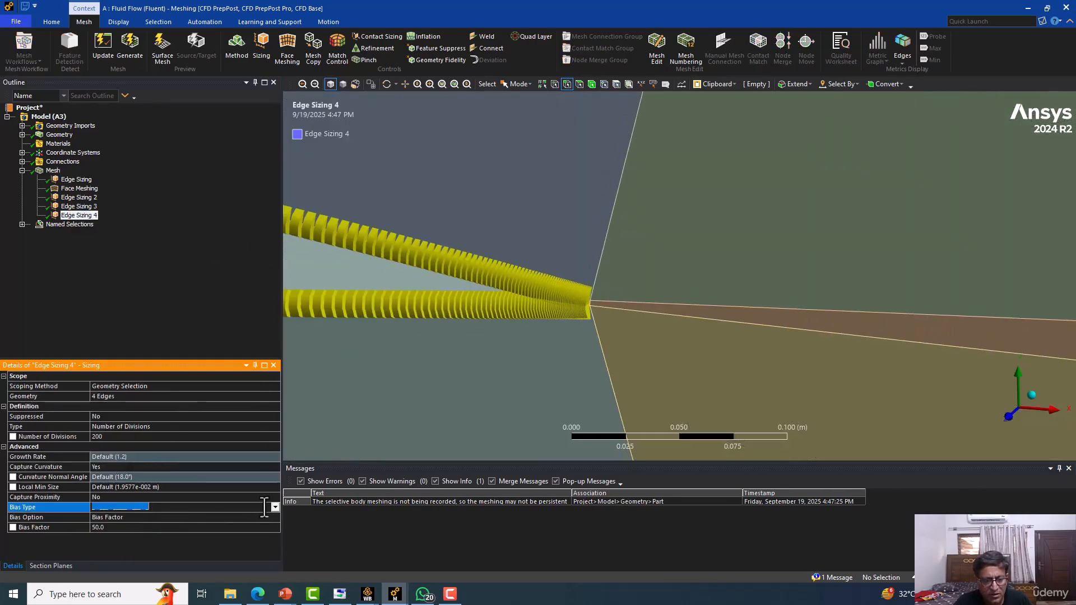
click(277, 505)
click(147, 519)
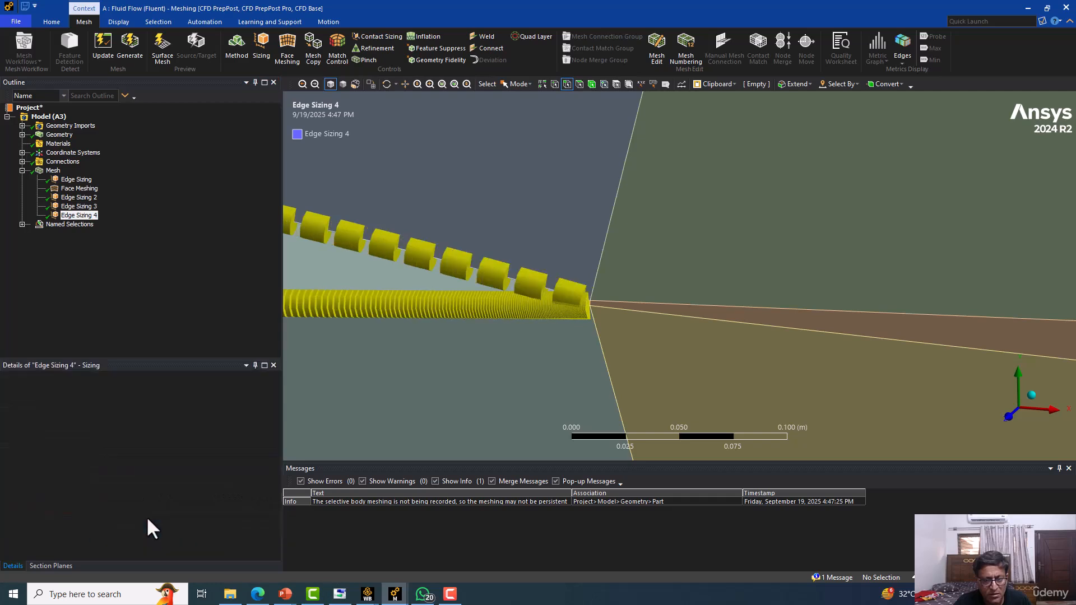
Reverse the bias of Edge Sizing 4 on the two upper airfoil edges, front and rear, selecting them in wireframe
click(135, 537)
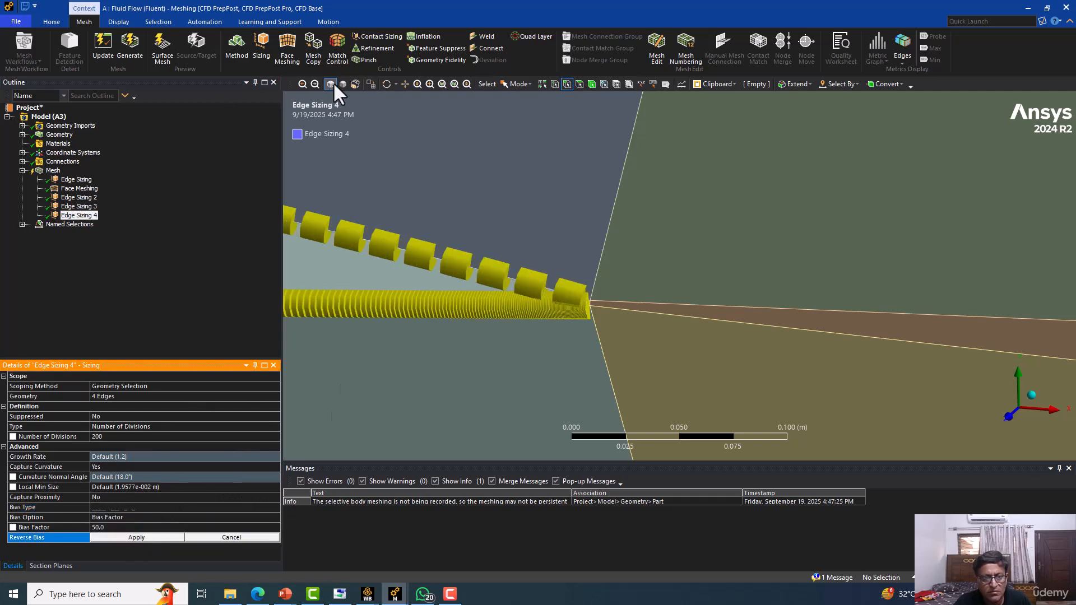
click(355, 84)
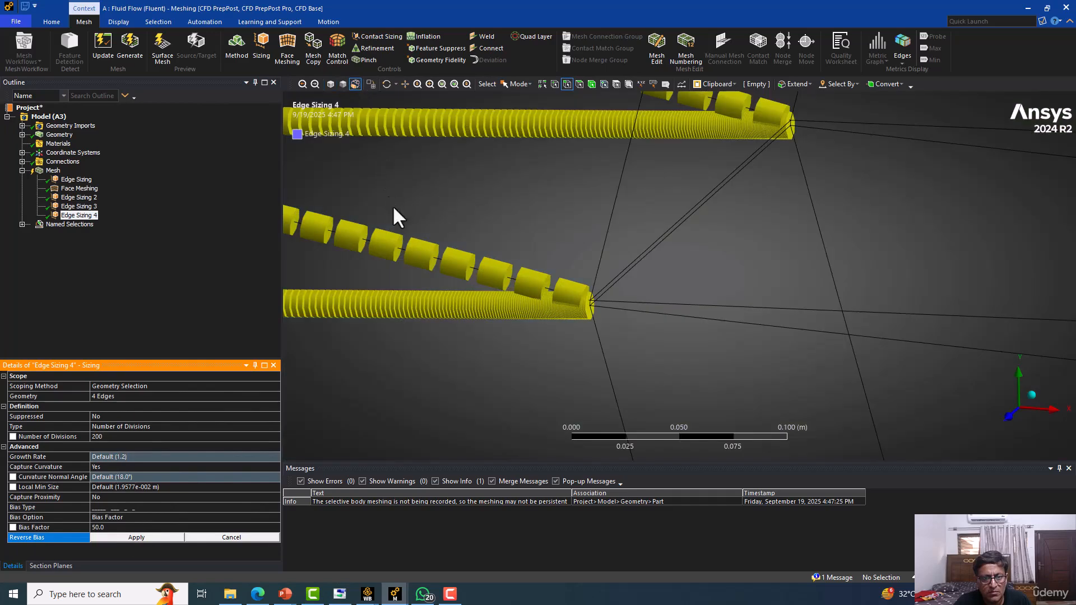
click(398, 244)
scroll(639, 173, down, 3)
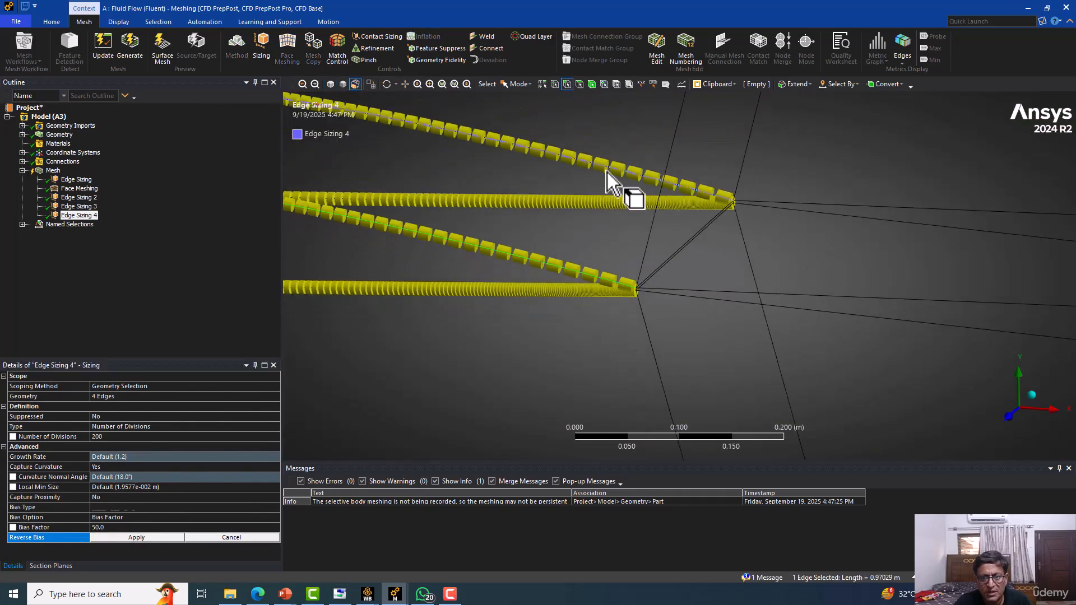
ctrl+click(605, 170)
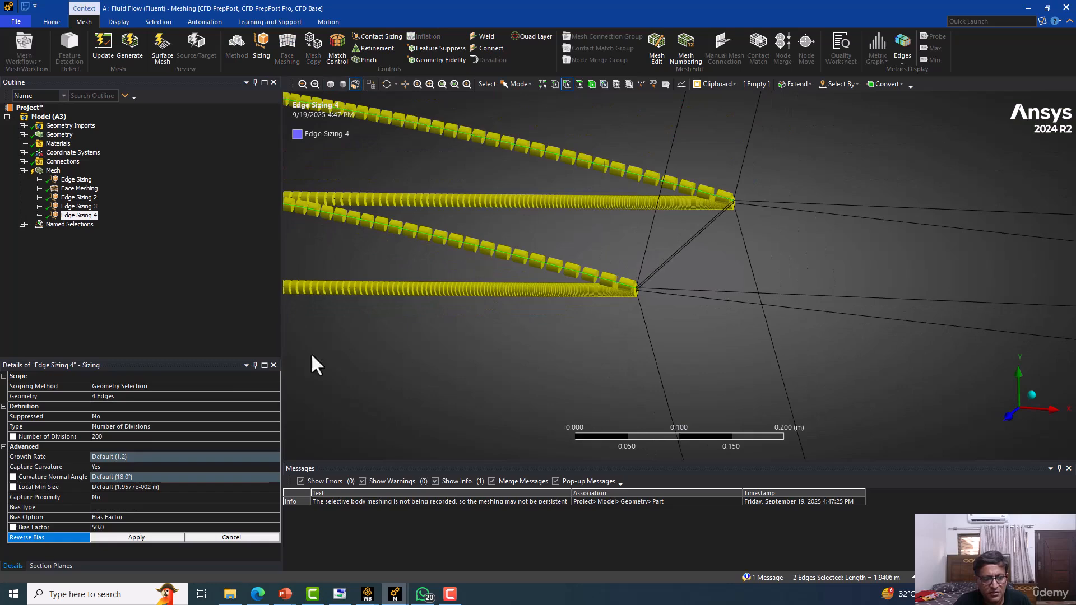
click(110, 537)
Regenerate the mesh with the reversed bias and examine the shaded cells around the trailing edge
click(129, 48)
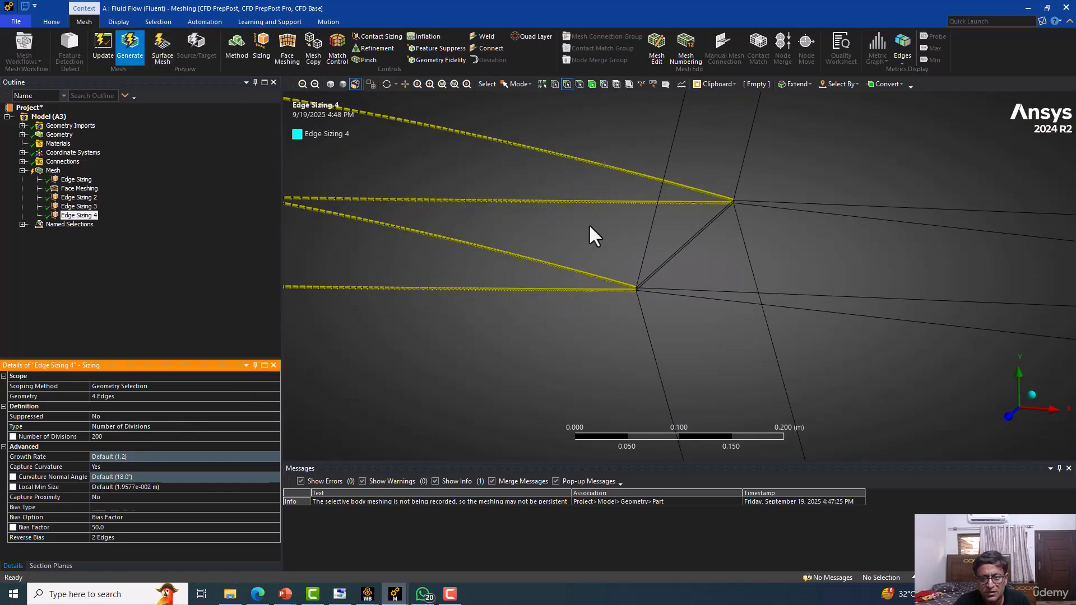
scroll(594, 235, up, 5)
scroll(440, 294, up, 3)
ctrl+middle_drag(371, 292, 533, 261)
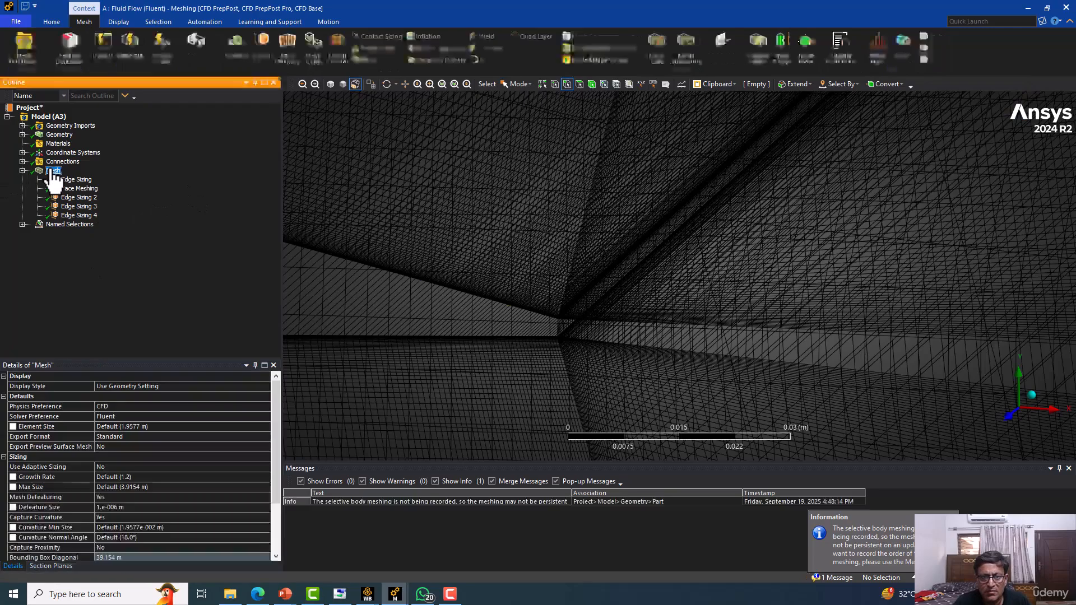
click(331, 84)
scroll(448, 292, up, 5)
scroll(401, 339, up, 3)
ctrl+middle_drag(366, 362, 528, 238)
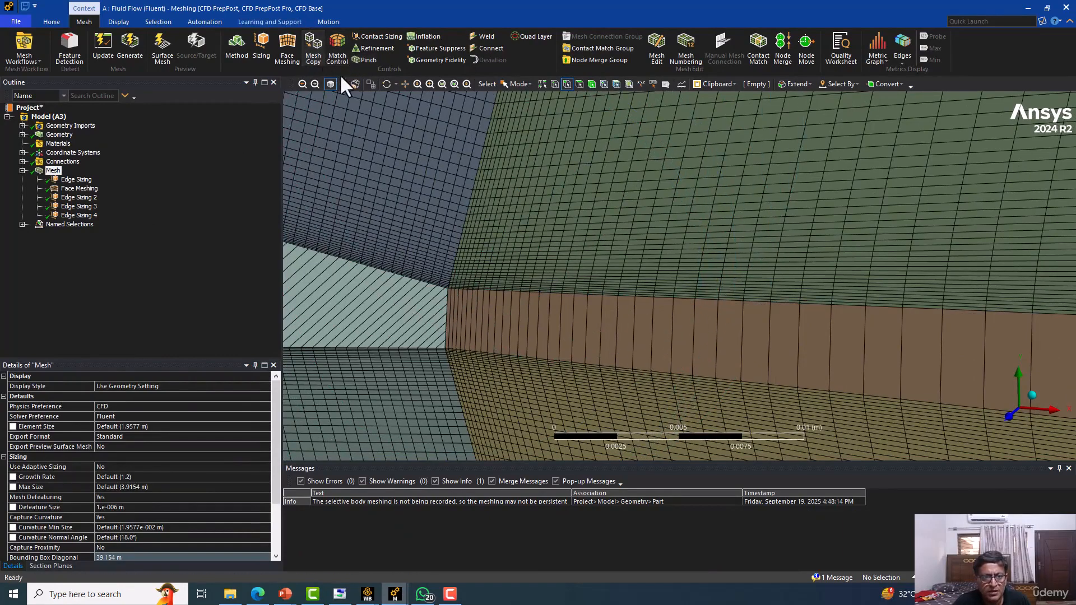
Add an edge sizing scoped to the two short vertical edges of the blunt trailing edge, front and rear
click(262, 48)
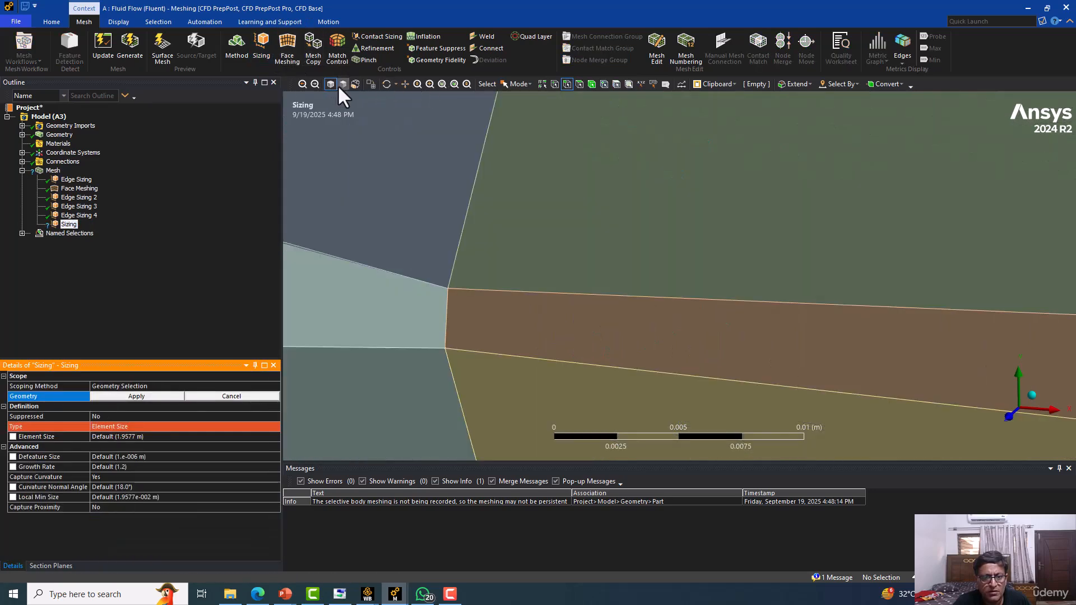
click(355, 84)
click(443, 314)
scroll(491, 310, down, 1)
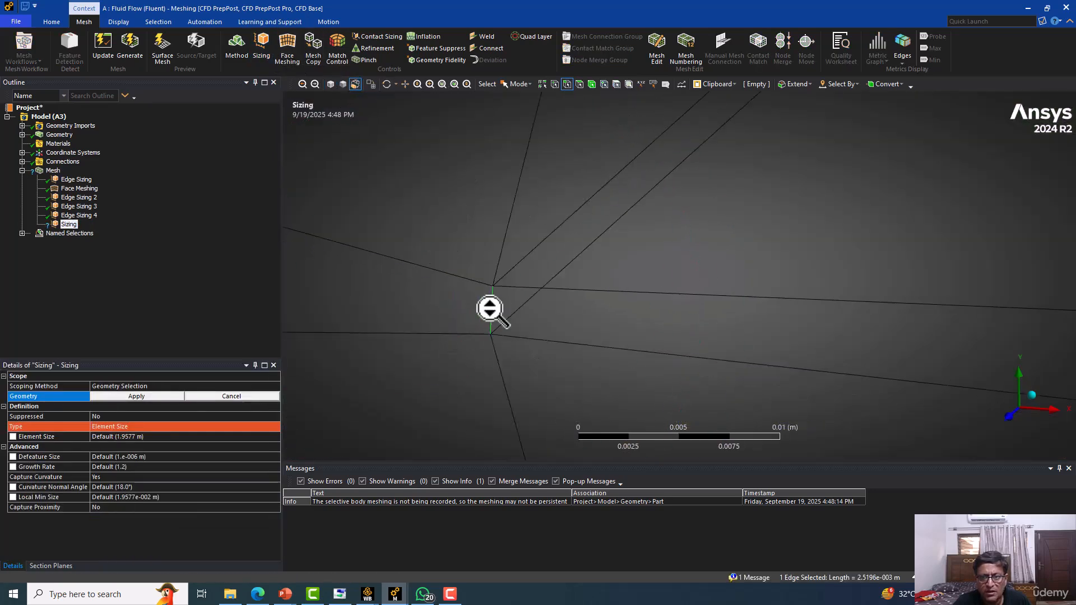
scroll(679, 290, down, 4)
ctrl+middle_drag(706, 361, 710, 335)
scroll(711, 332, up, 3)
scroll(715, 307, down, 4)
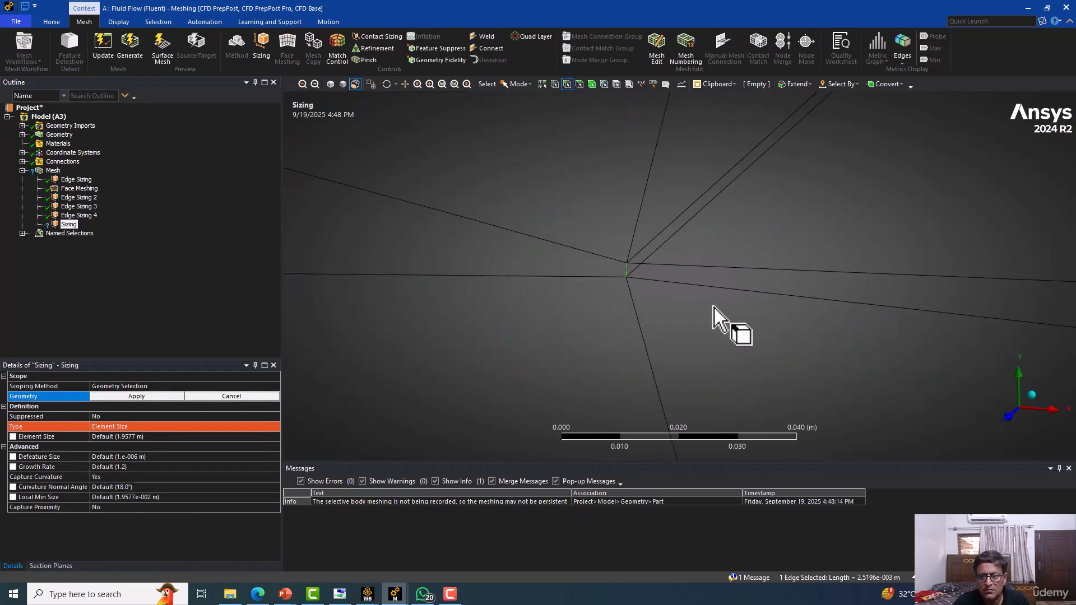
scroll(714, 308, down, 4)
ctrl+middle_drag(824, 227, 542, 421)
scroll(577, 307, up, 4)
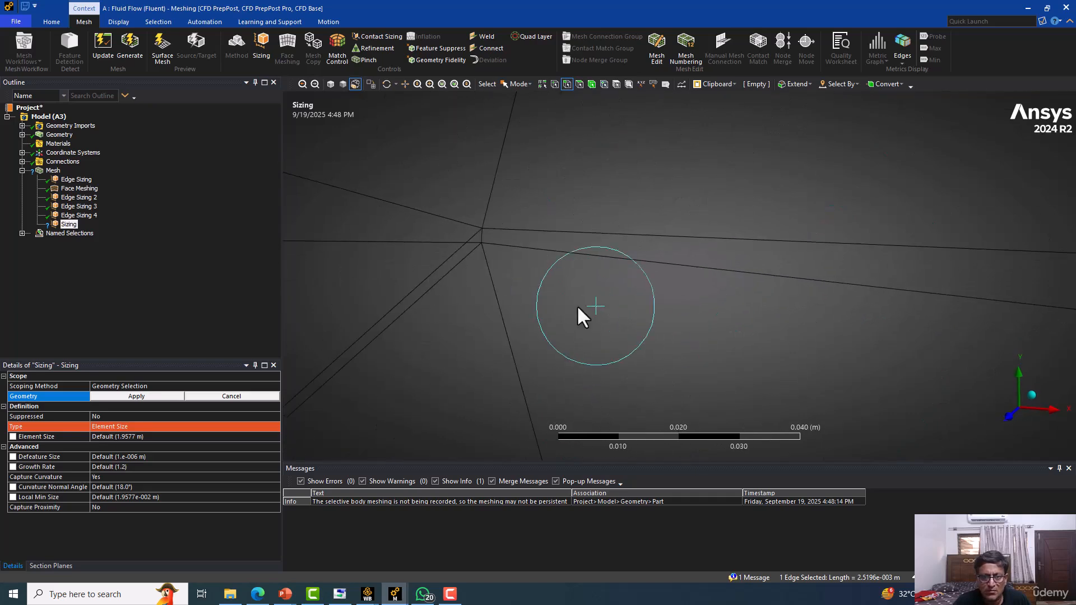
ctrl+click(485, 242)
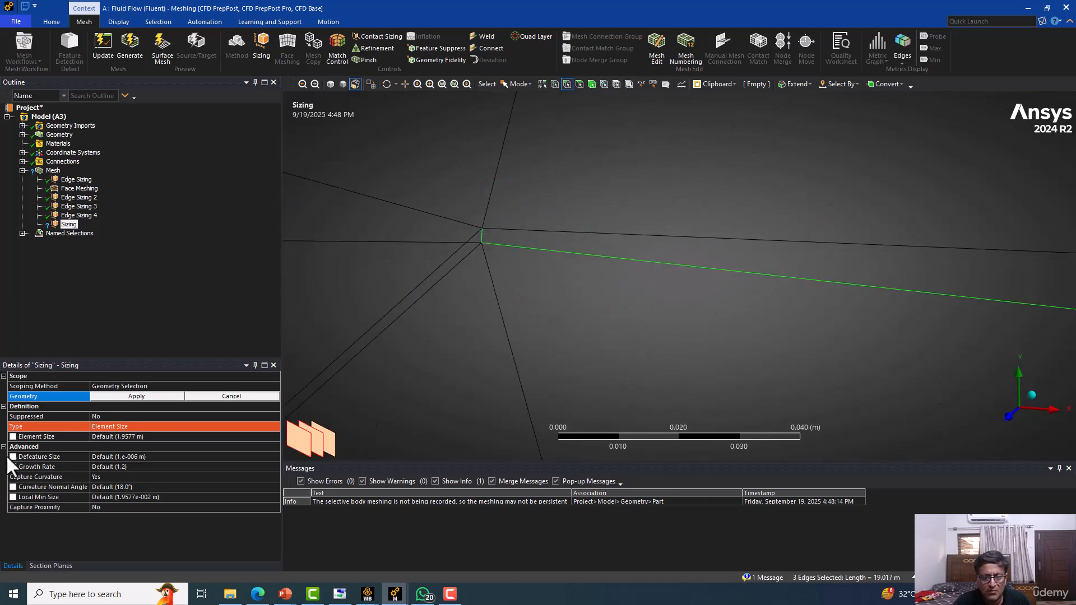
ctrl+click(510, 247)
scroll(512, 331, down, 4)
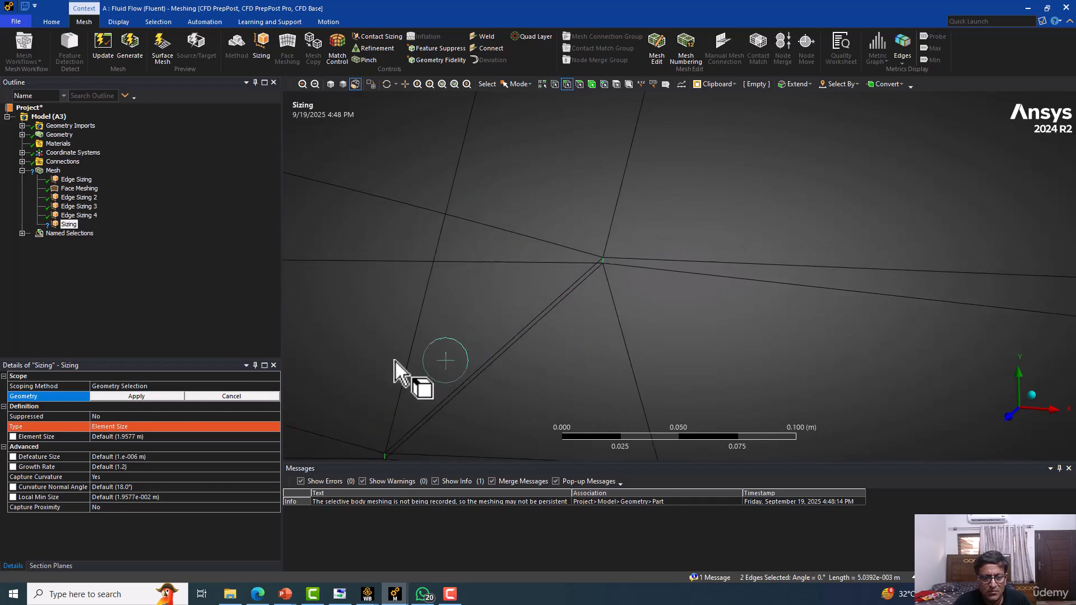
click(154, 397)
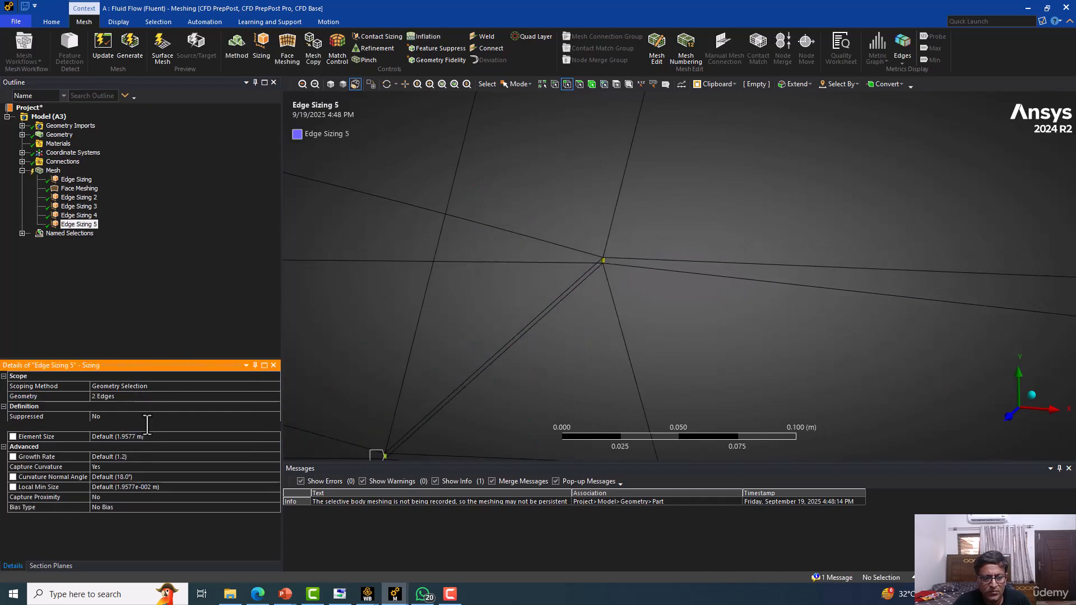
Define Edge Sizing 5 by number of divisions and set it to 30
click(277, 425)
click(275, 426)
click(110, 441)
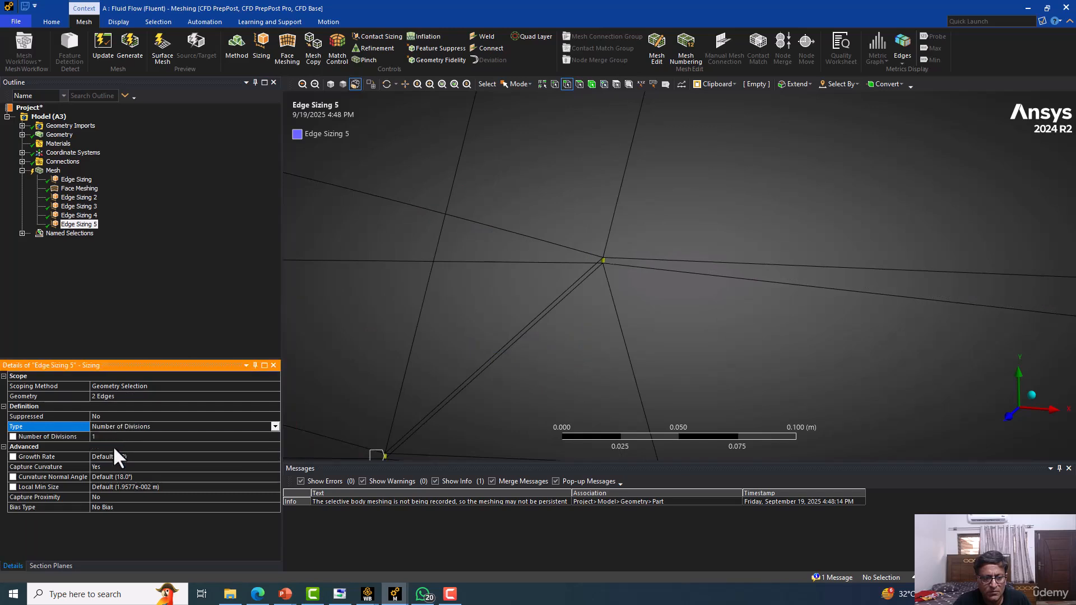
click(116, 437)
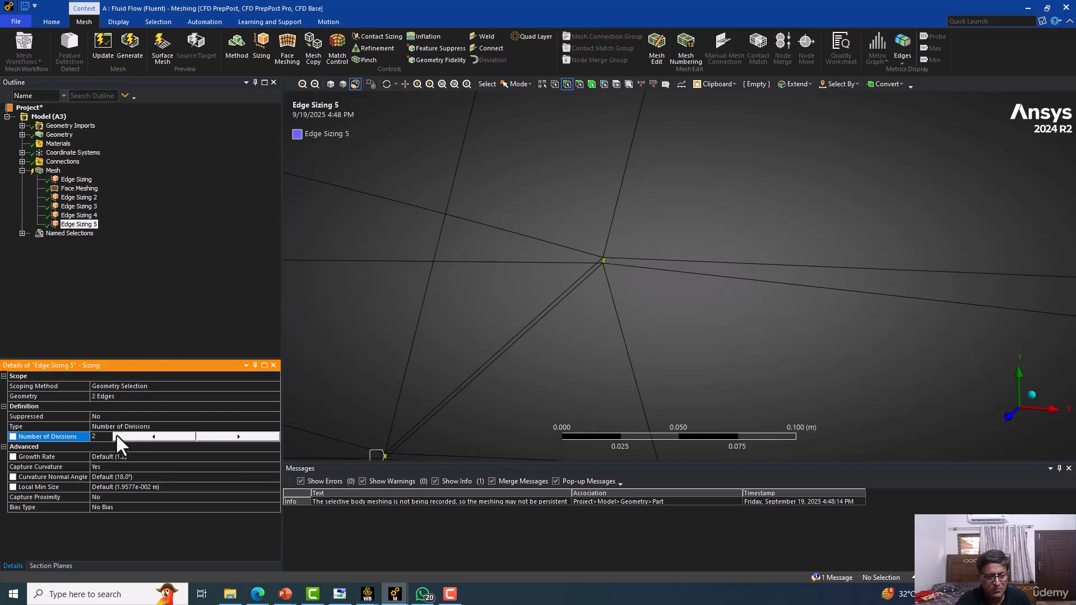
text(30)
key(Return)
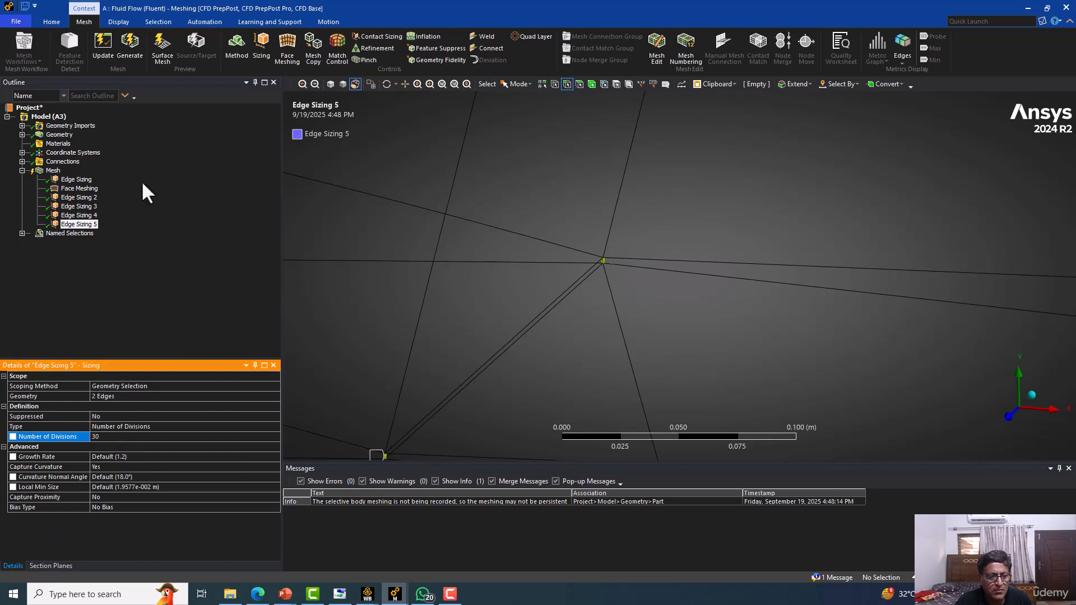
Set the bias type of Edge Sizing 5 to the symmetric pattern with fine divisions at both ends and coarse ones in the middle
click(156, 508)
click(160, 499)
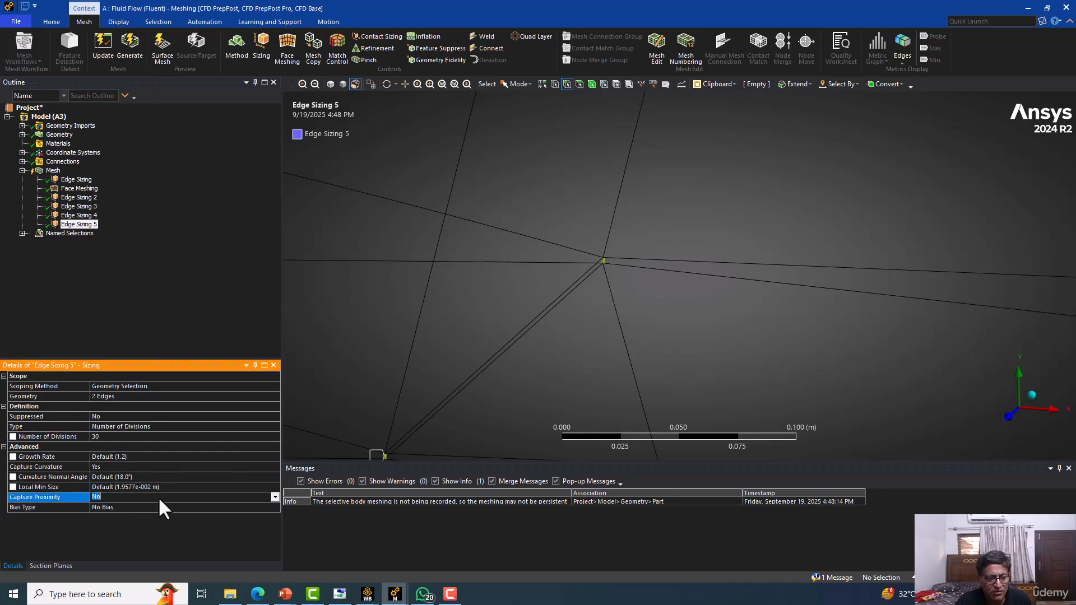
click(224, 507)
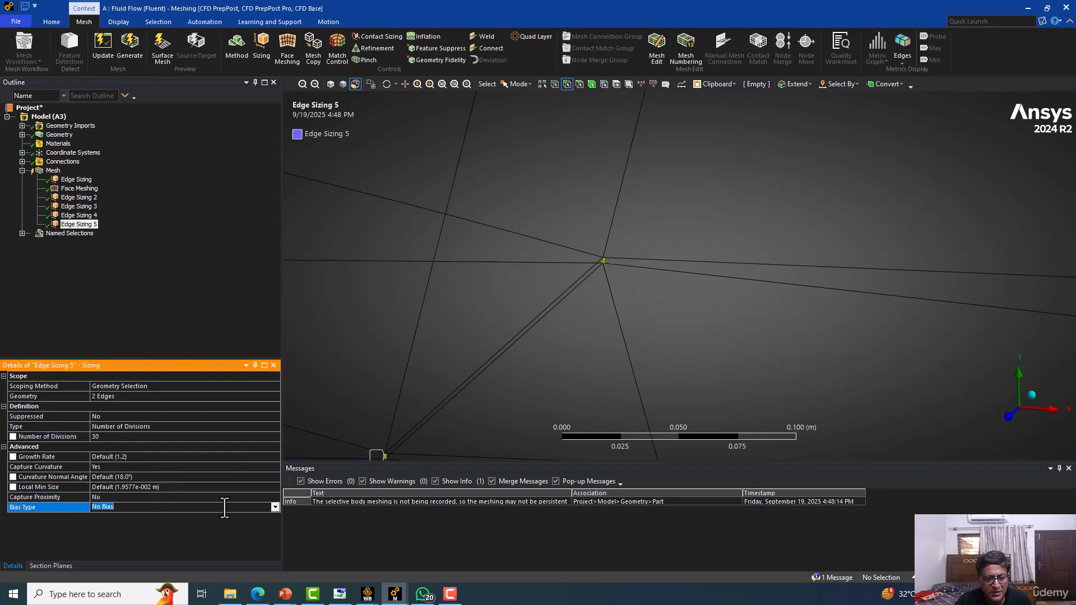
click(275, 507)
click(147, 525)
click(144, 527)
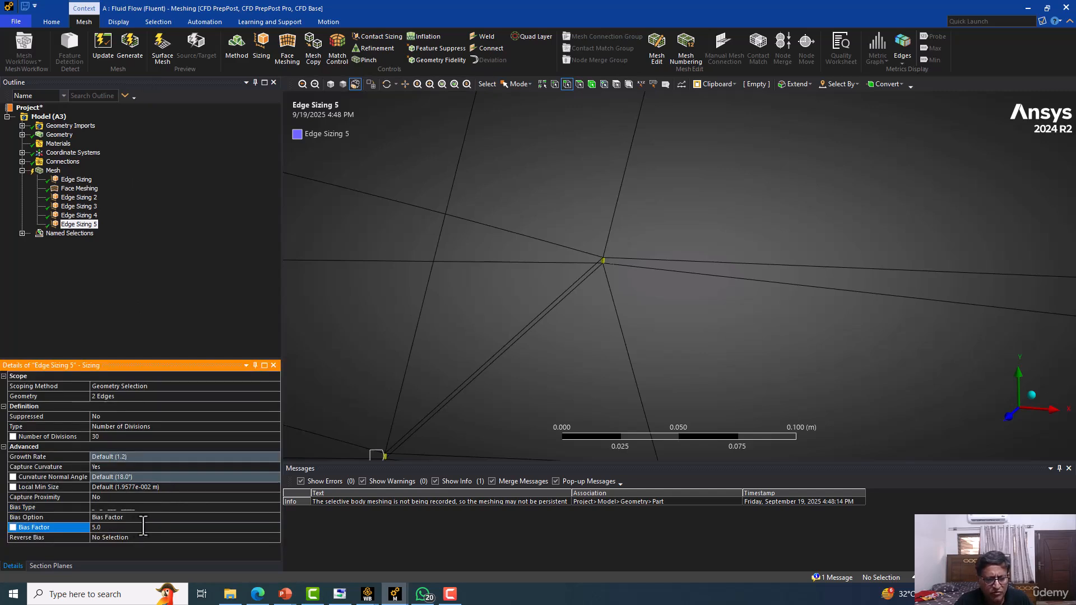
click(155, 507)
click(274, 507)
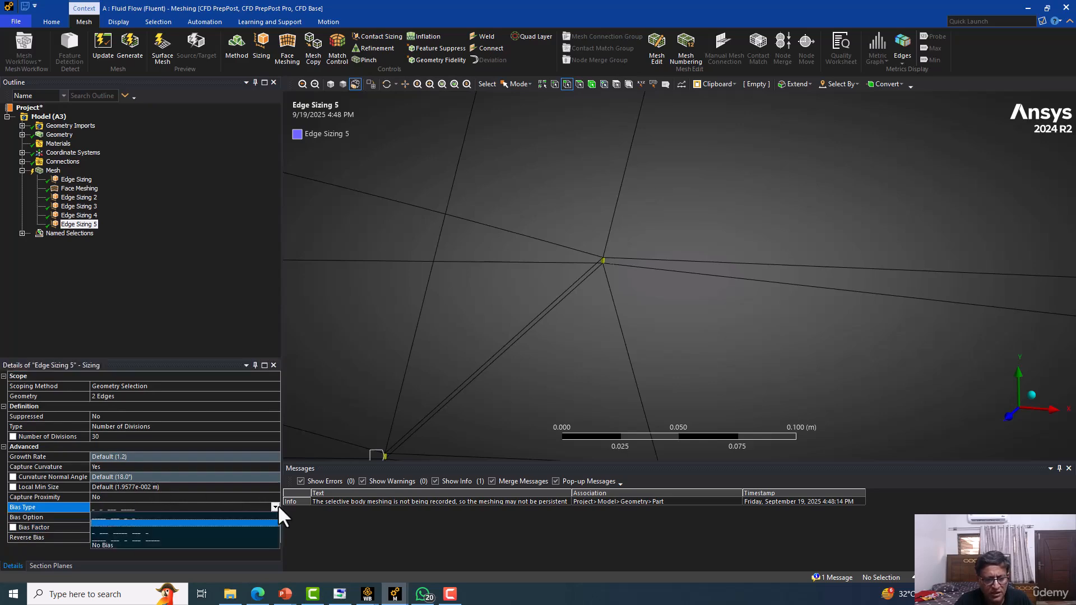
click(137, 531)
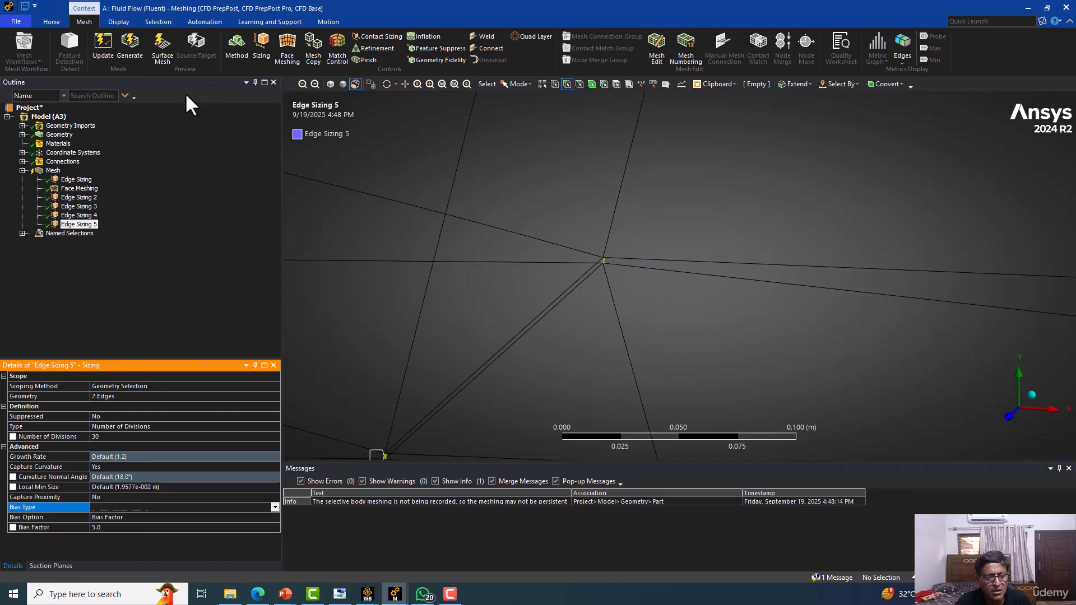
Regenerate the mesh with the blunt trailing-edge sizing and examine the wake cells at the airfoil's trailing corner in shaded display
click(129, 48)
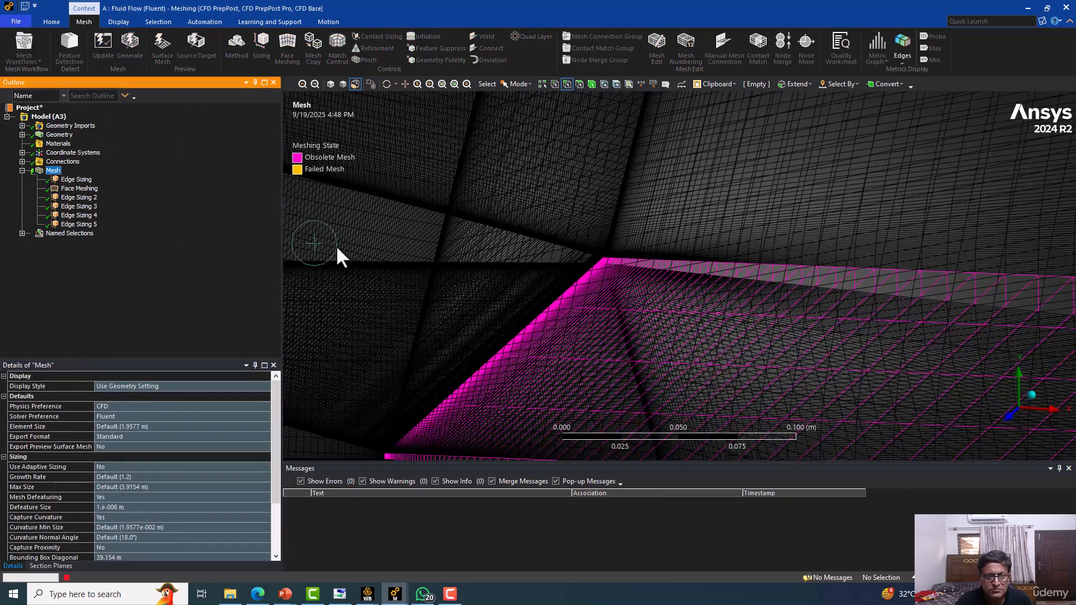
scroll(338, 249, up, 2)
click(330, 85)
middle_drag(404, 216, 553, 300)
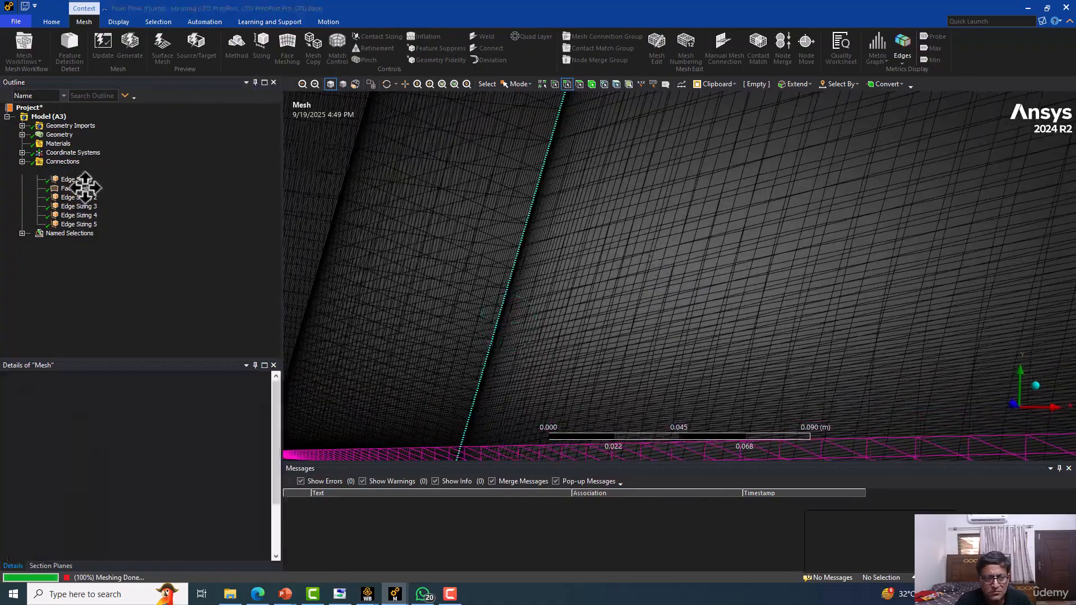
click(79, 207)
click(79, 190)
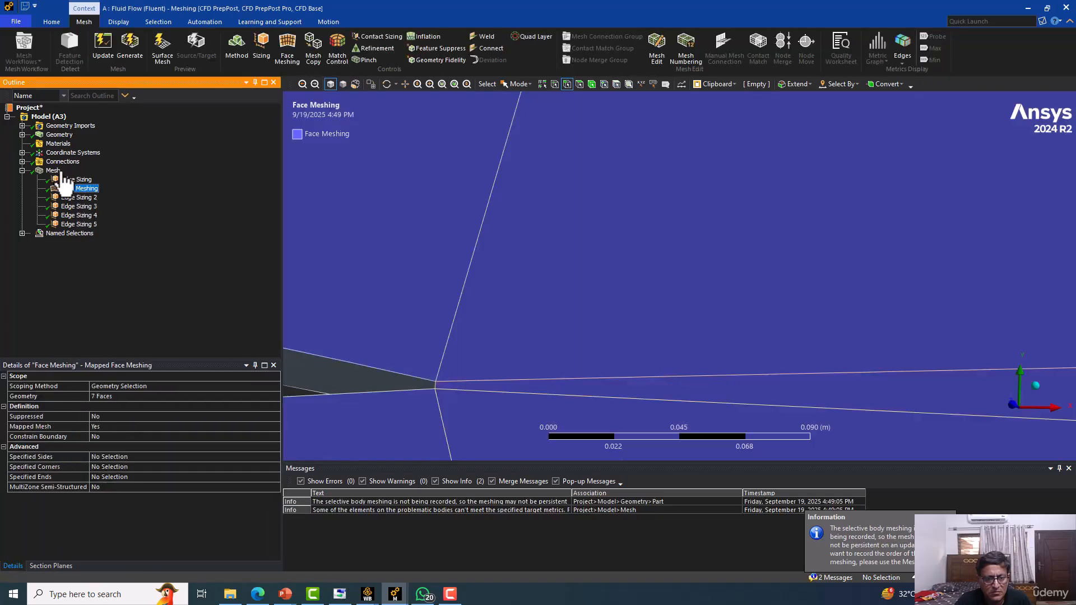
click(62, 171)
scroll(436, 369, up, 4)
ctrl+middle_drag(437, 370, 844, 184)
scroll(665, 325, up, 3)
scroll(665, 325, up, 9)
ctrl+middle_drag(787, 255, 595, 314)
scroll(654, 290, up, 5)
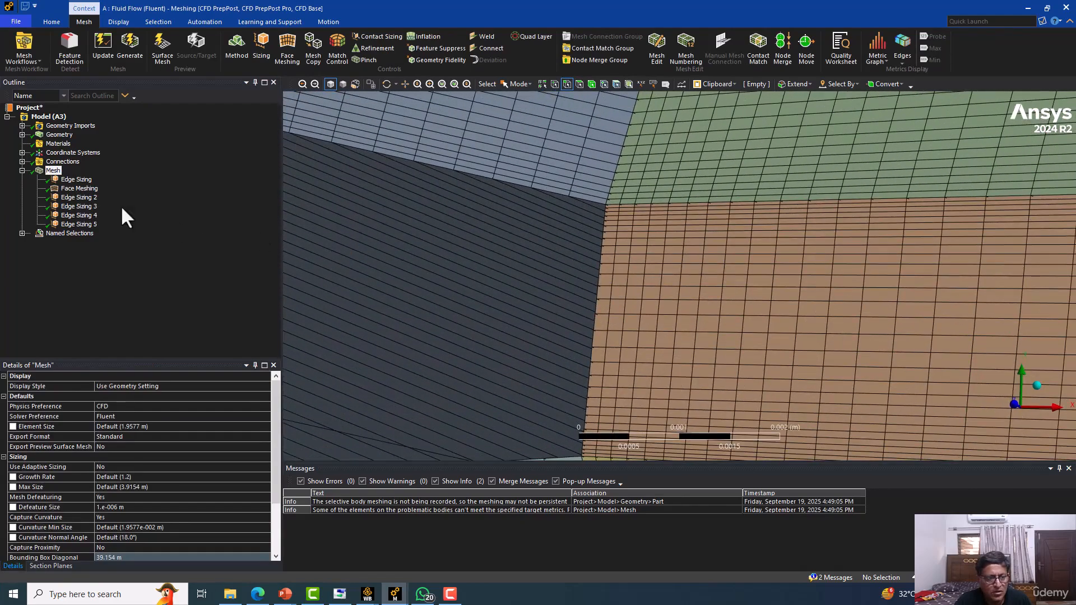
Set the bias factor of Edge Sizing 4 to 500
click(70, 225)
click(78, 216)
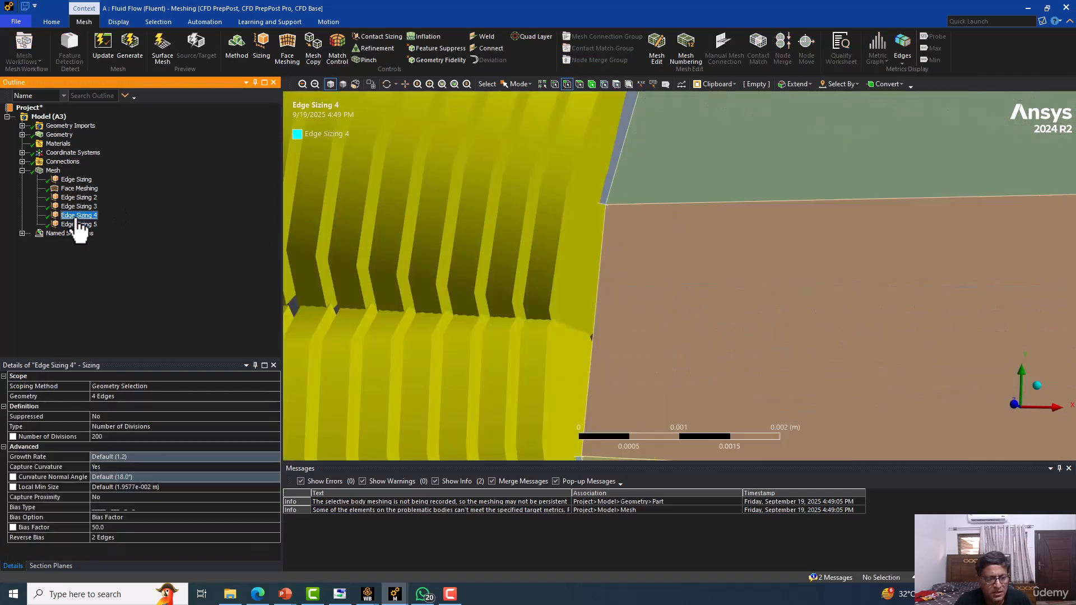
click(110, 527)
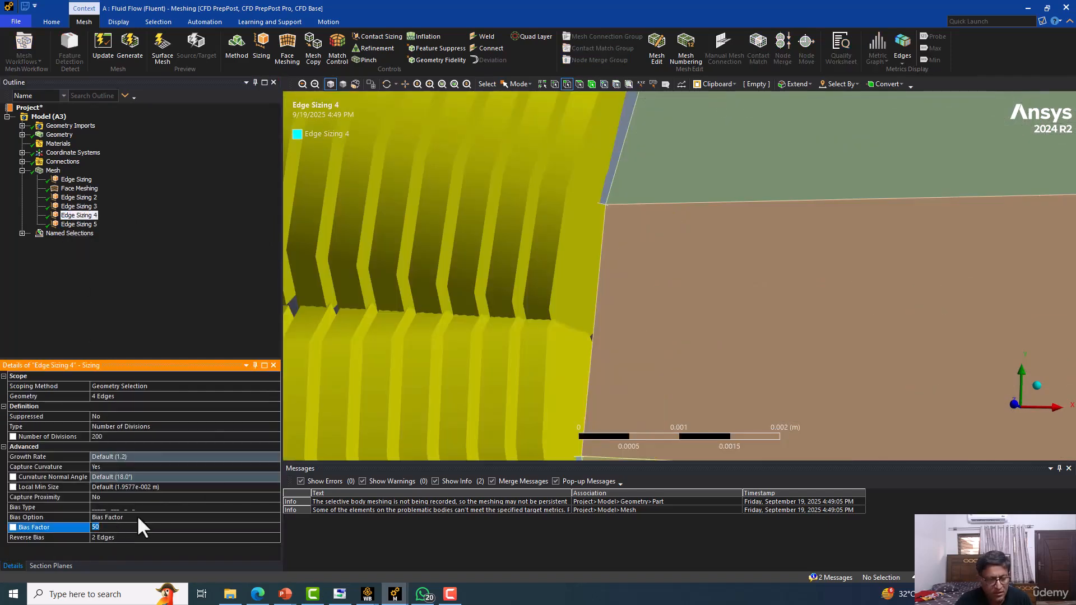
text(500)
key(Return)
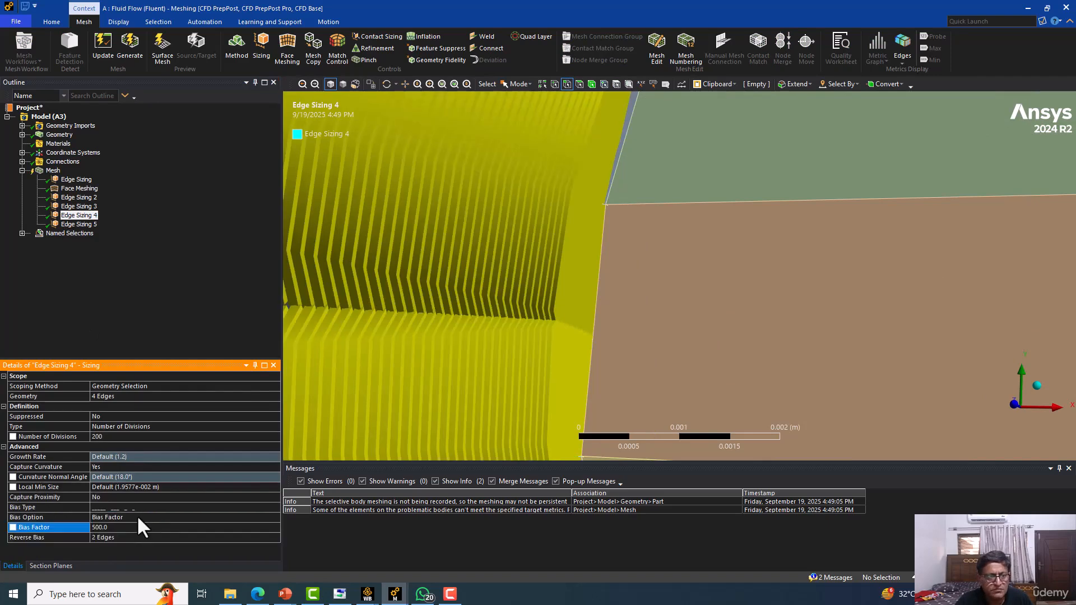
Regenerate the mesh with the higher airfoil bias and compare cell sizes on both sides of the upper trailing-edge corner
click(137, 46)
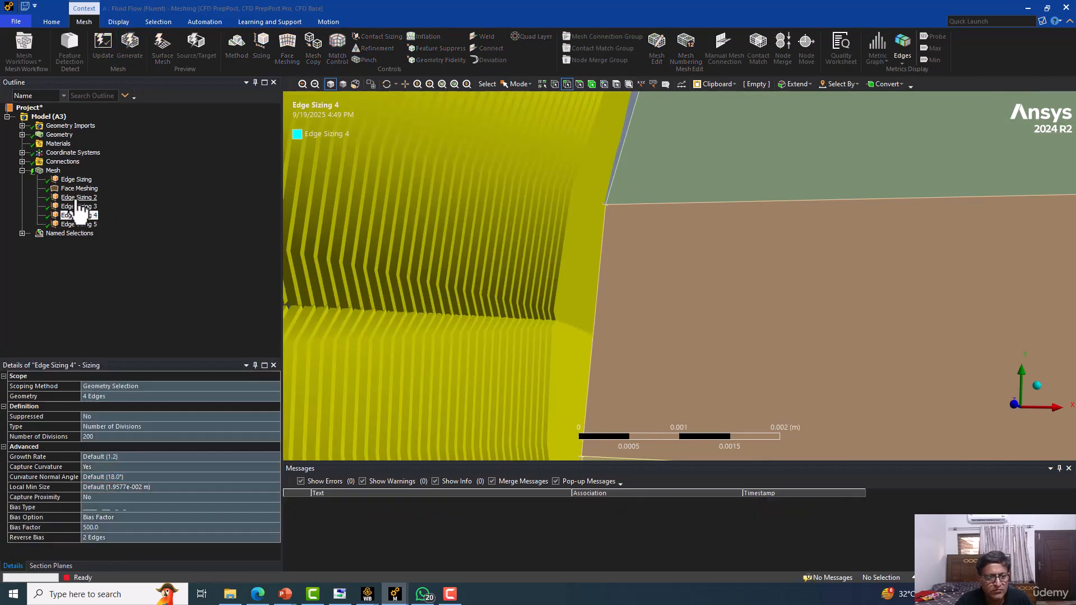
click(78, 198)
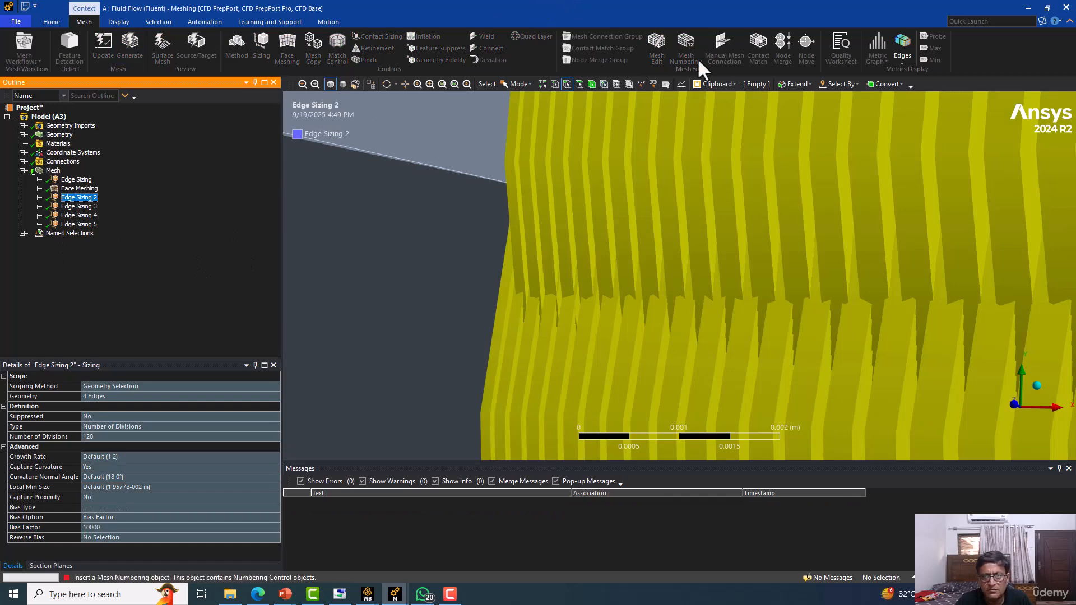
click(53, 170)
scroll(617, 189, up, 5)
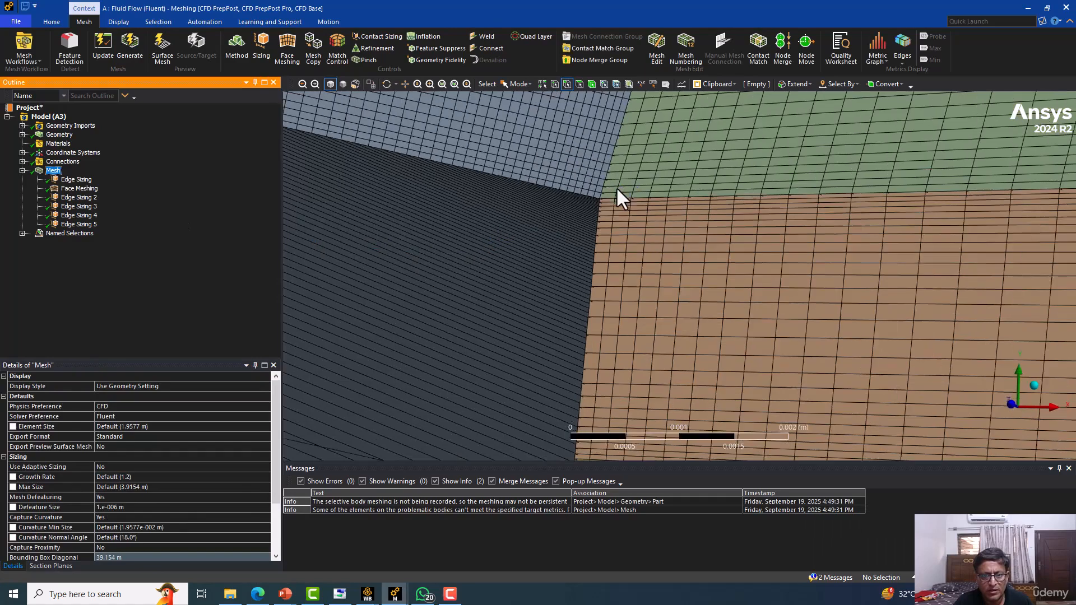
ctrl+middle_drag(578, 203, 582, 280)
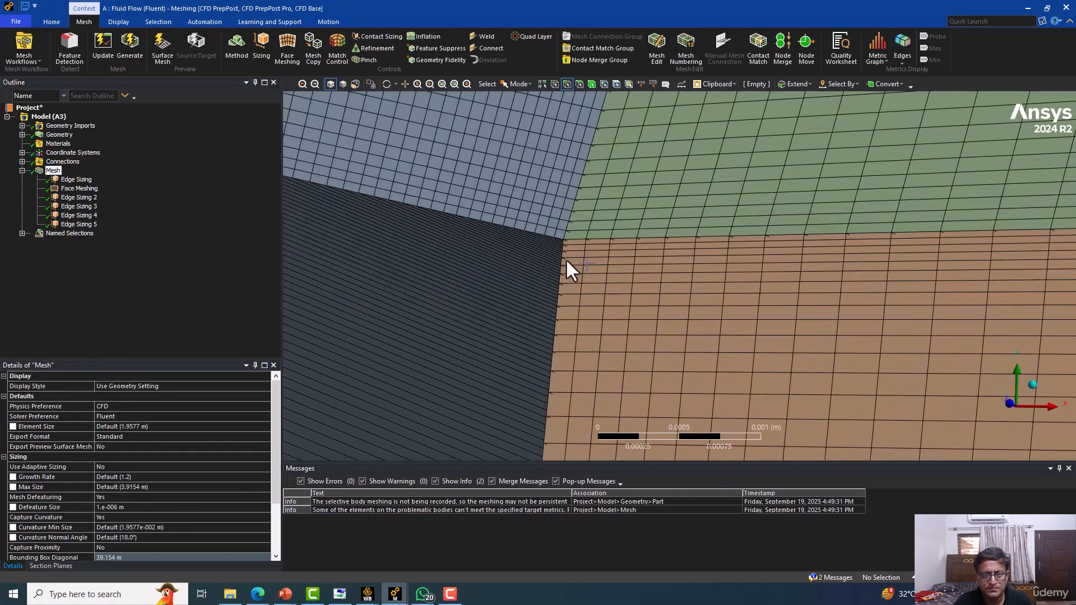
Set the bias factor of Edge Sizing 2 to 15000 for finer near-wall spacing around the airfoil
scroll(549, 243, down, 6)
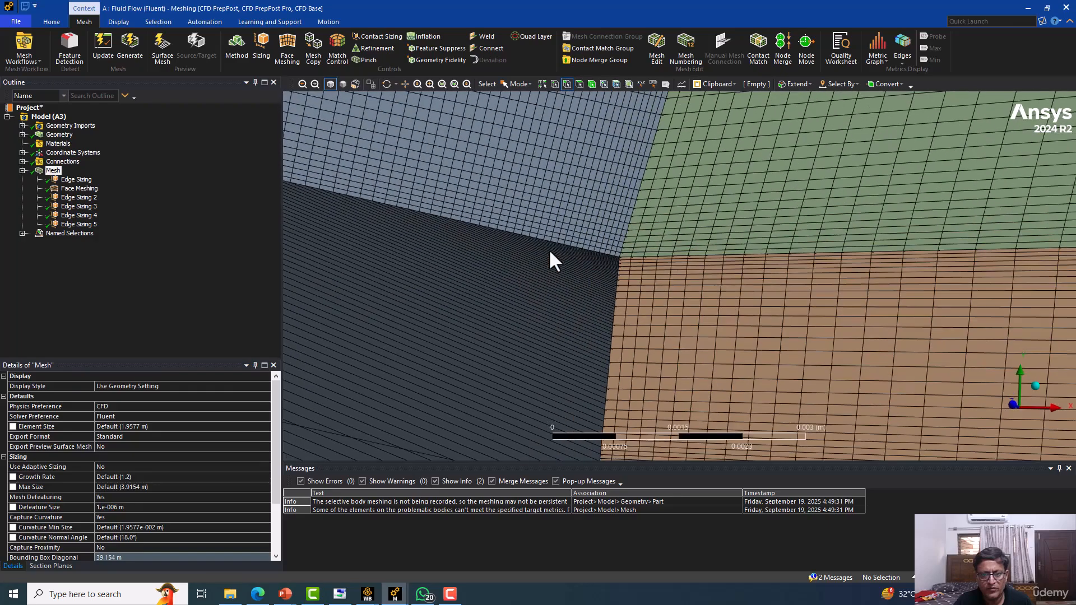
scroll(550, 249, down, 3)
scroll(549, 248, up, 1)
right_click(549, 249)
click(537, 223)
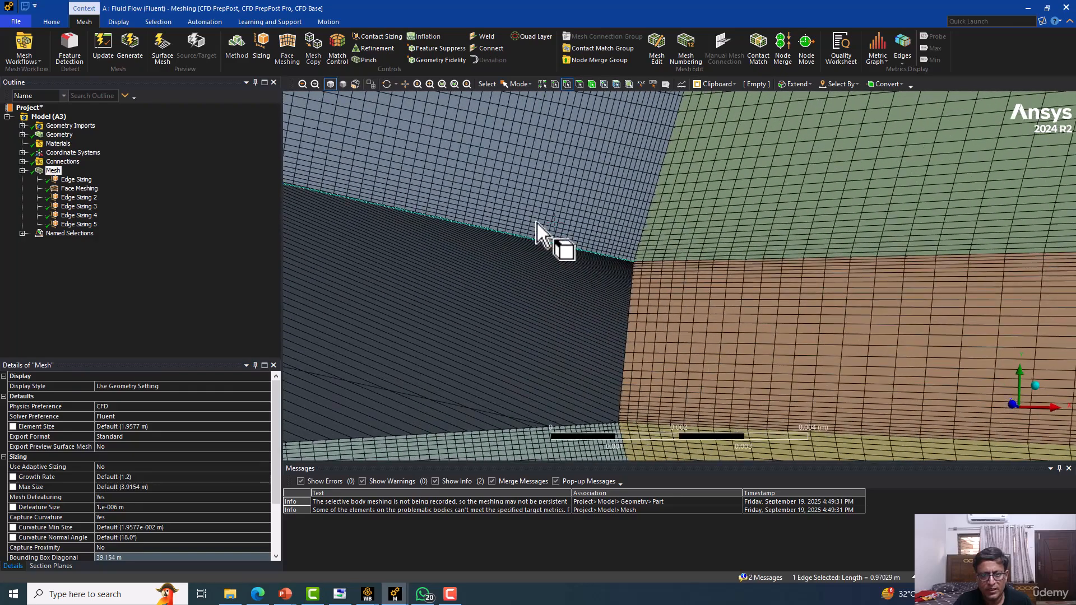
scroll(537, 223, up, 6)
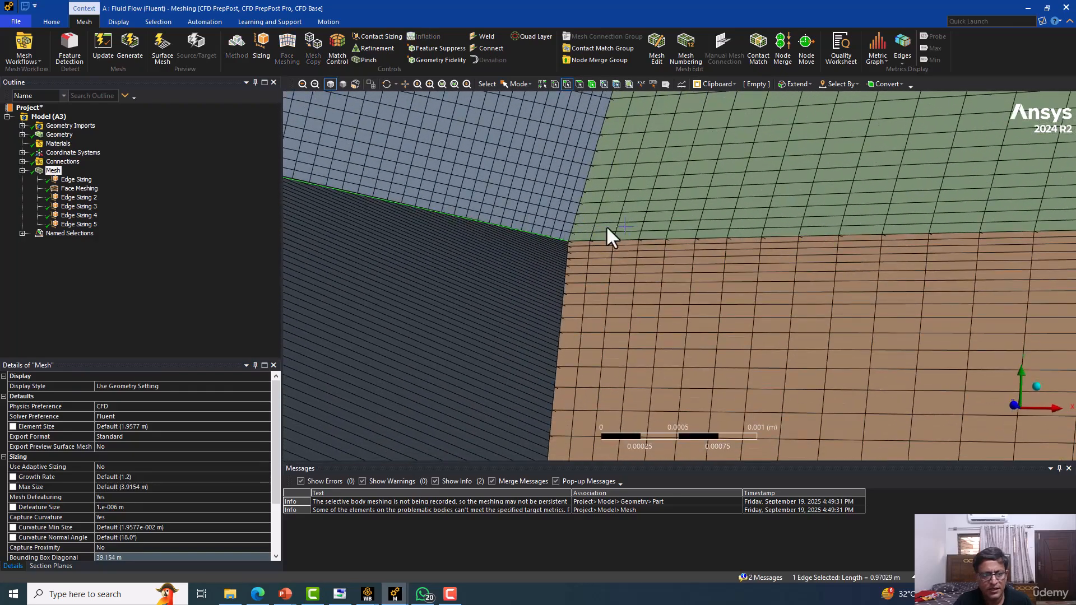
click(85, 199)
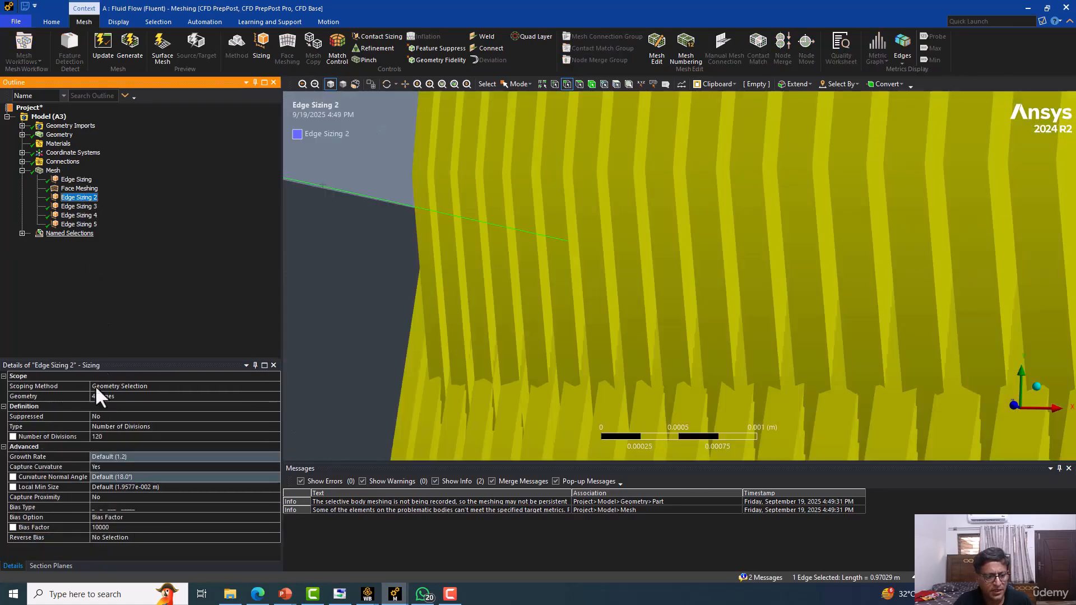
click(106, 526)
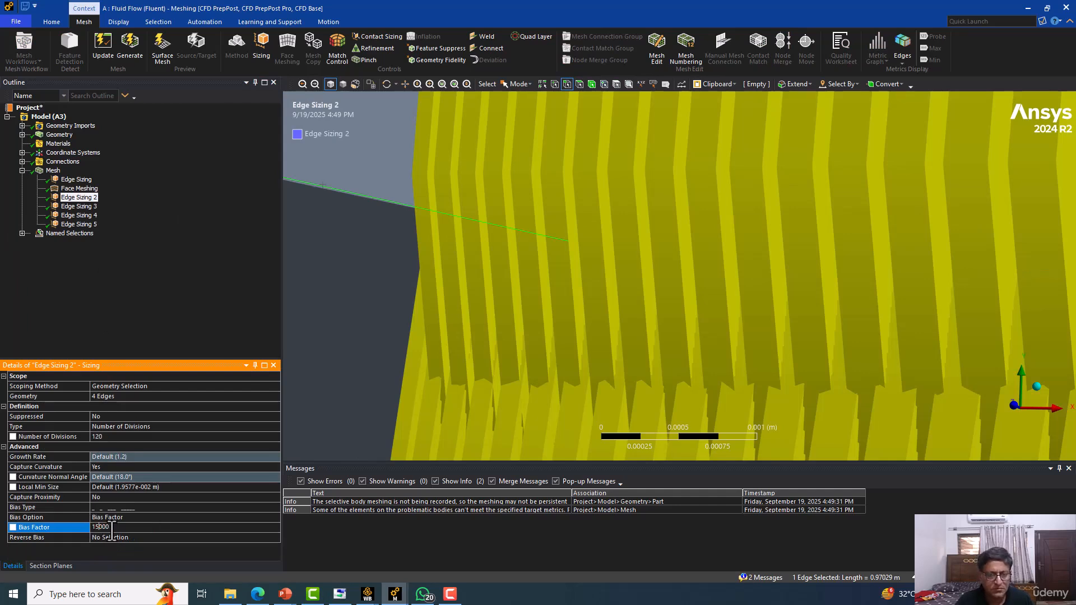
key(Return)
Regenerate the mesh with the higher Edge Sizing 2 bias and examine the cells around the blunt trailing edge
click(130, 44)
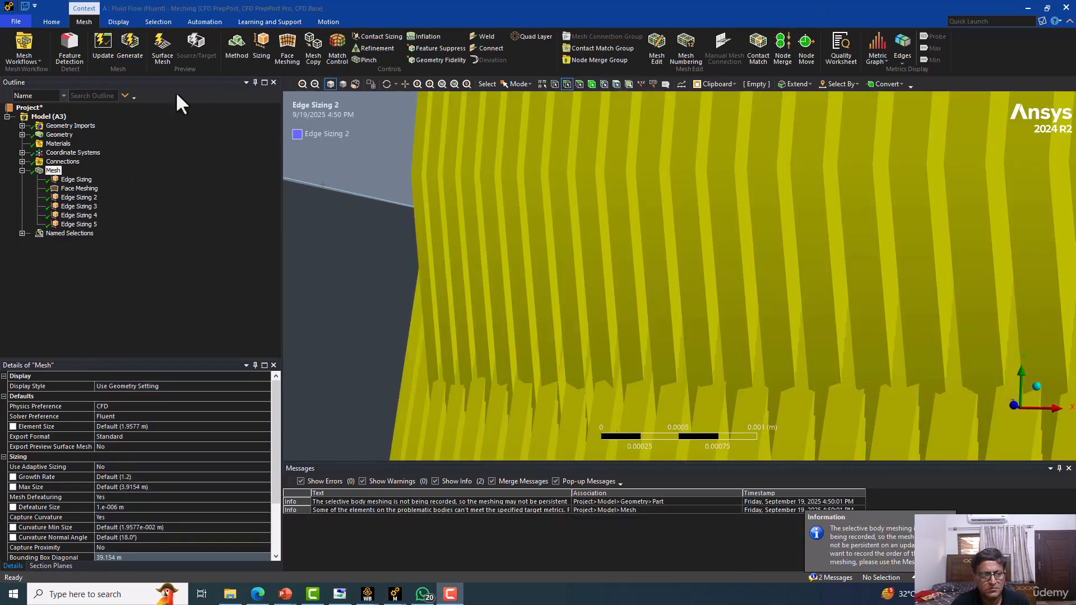
click(73, 189)
click(53, 170)
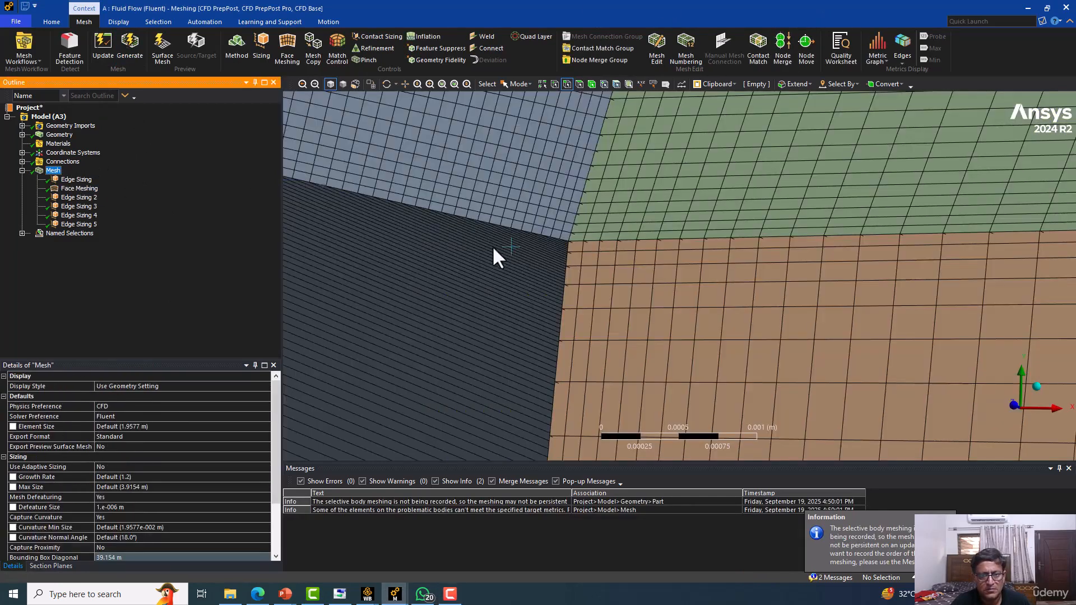
scroll(492, 247, up, 5)
scroll(433, 260, down, 10)
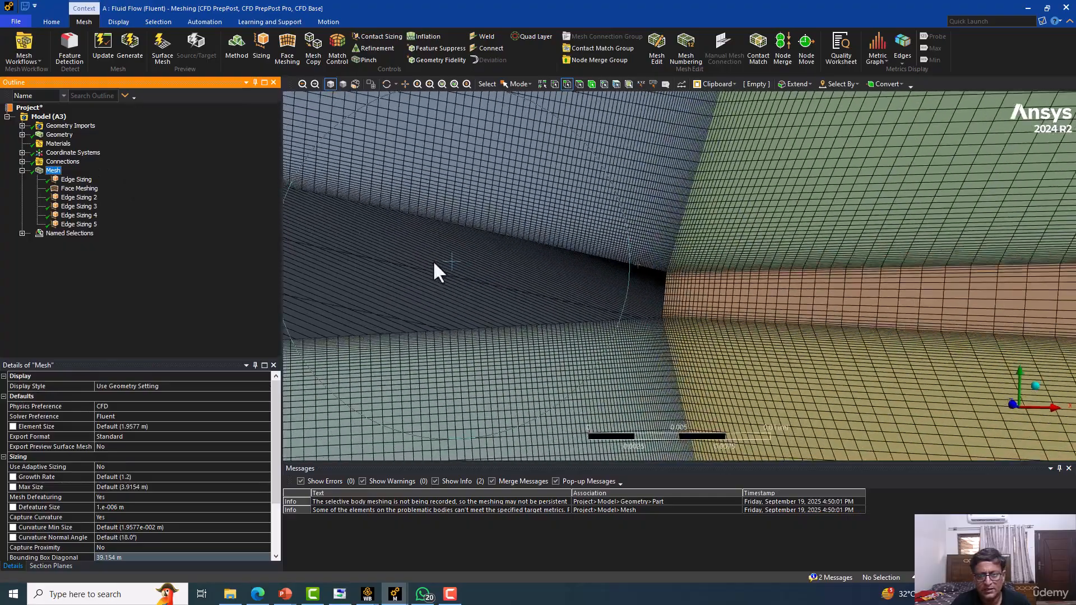
scroll(405, 223, down, 7)
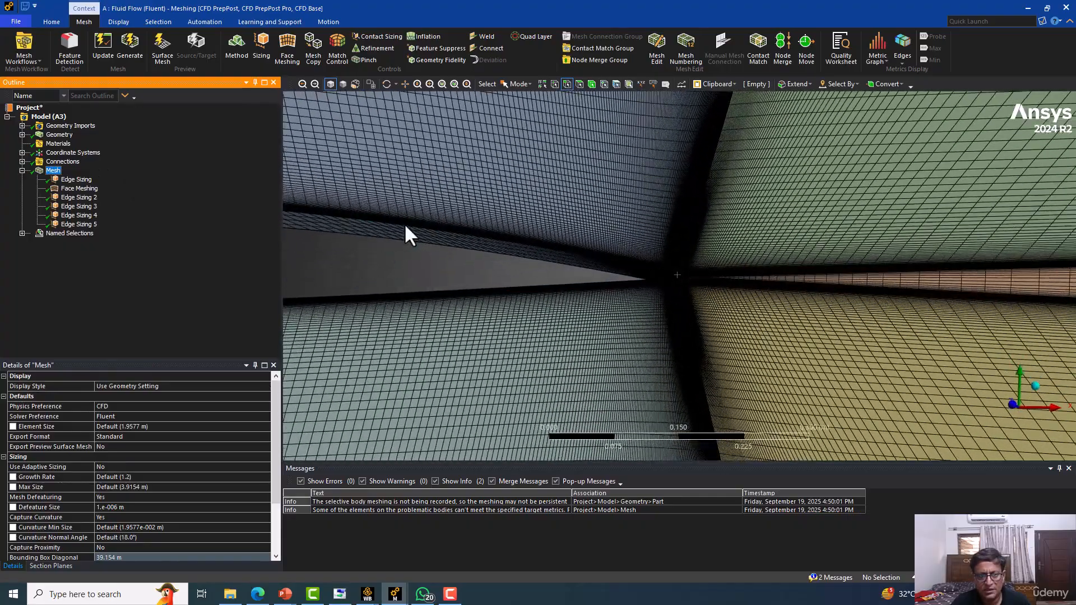
Examine the cell spacing around the airfoil's leading edge and where the nose curves meet the surface edges
scroll(483, 216, up, 4)
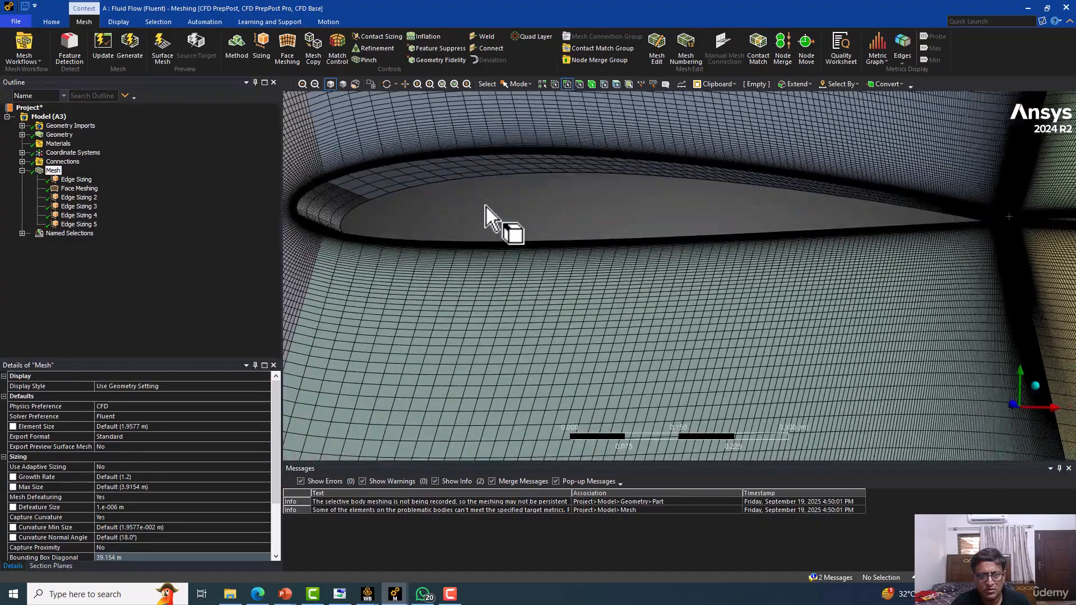
ctrl+middle_drag(355, 137, 525, 252)
scroll(525, 252, up, 2)
scroll(526, 252, down, 8)
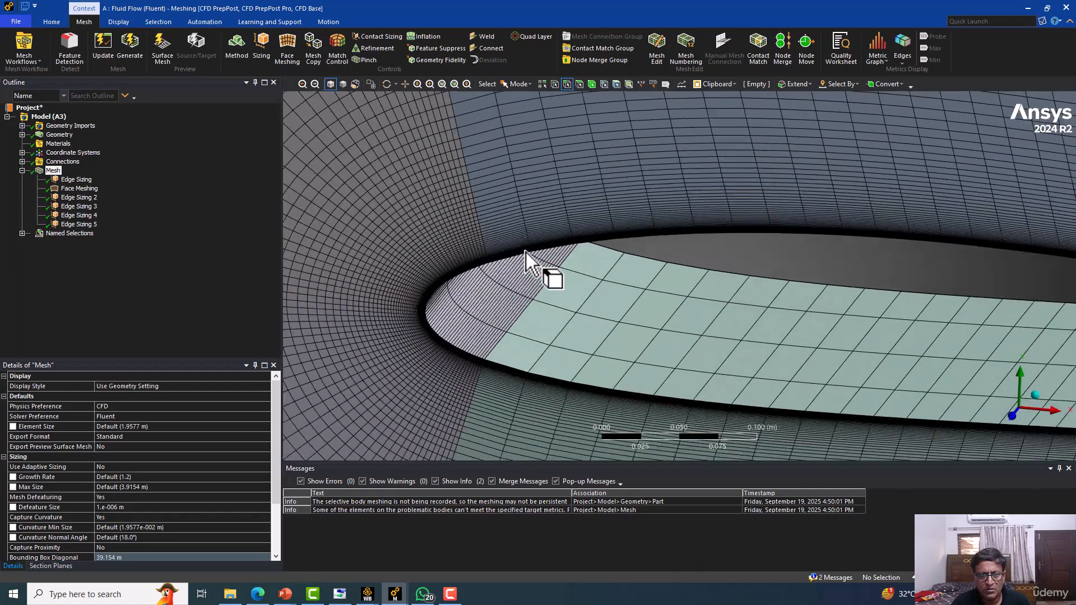
middle_drag(601, 268, 542, 301)
scroll(542, 301, up, 5)
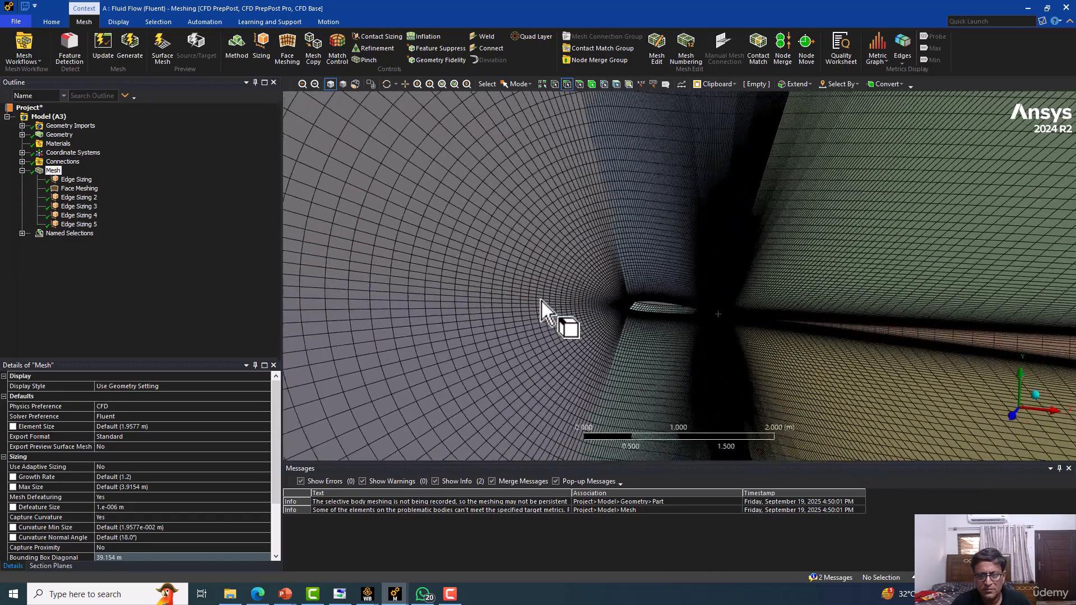
scroll(541, 301, up, 5)
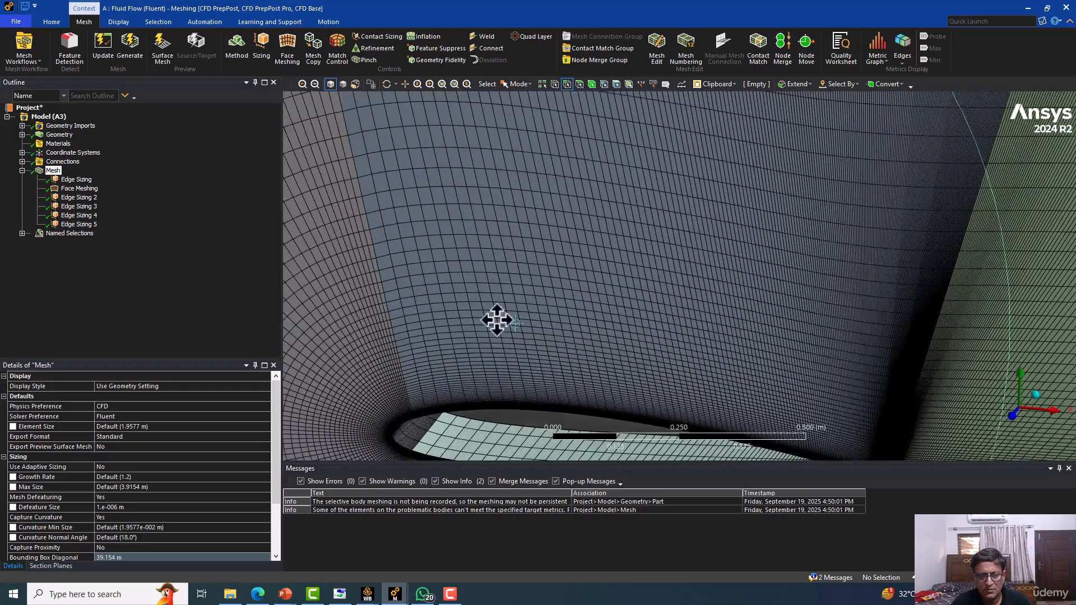
scroll(549, 235, up, 2)
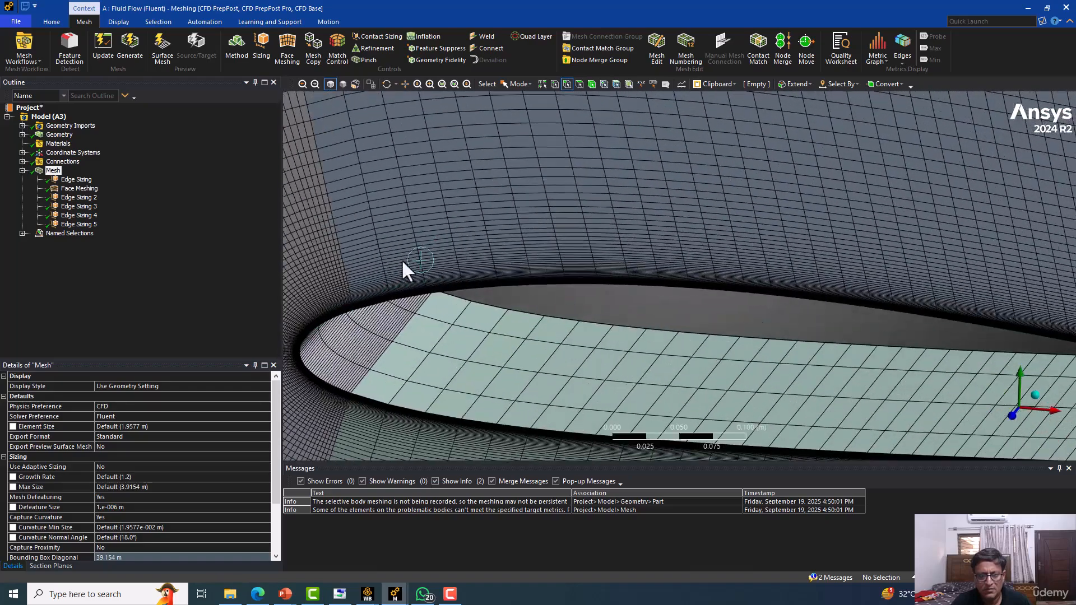
ctrl+middle_drag(337, 275, 536, 227)
scroll(518, 232, up, 3)
scroll(515, 236, up, 3)
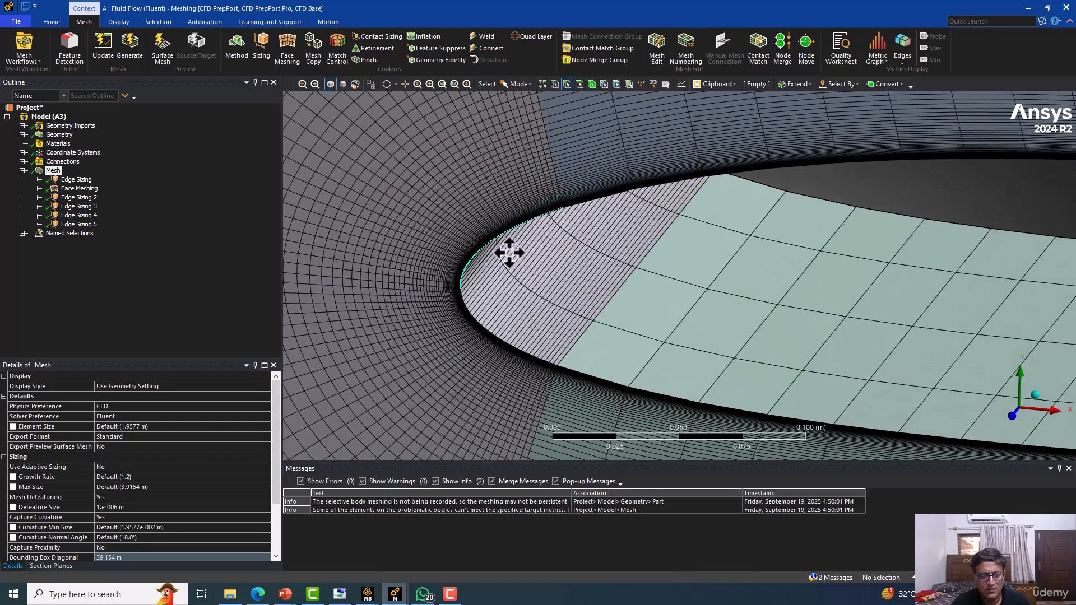
Set the bias type of Edge Sizing 4 to the symmetric pattern with fine divisions at both ends and coarse ones in the middle
click(77, 216)
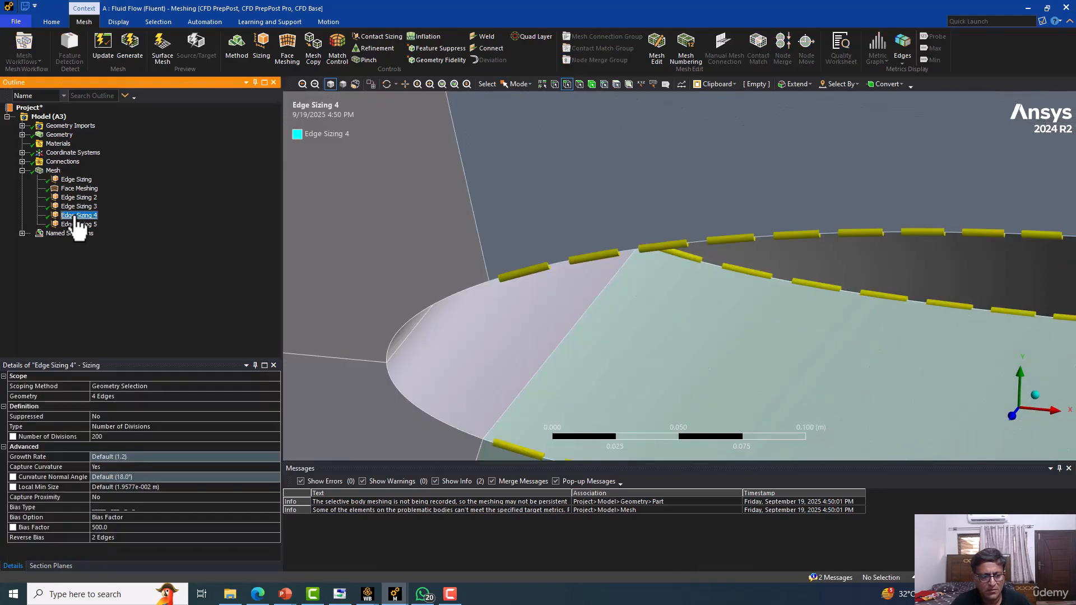
click(157, 509)
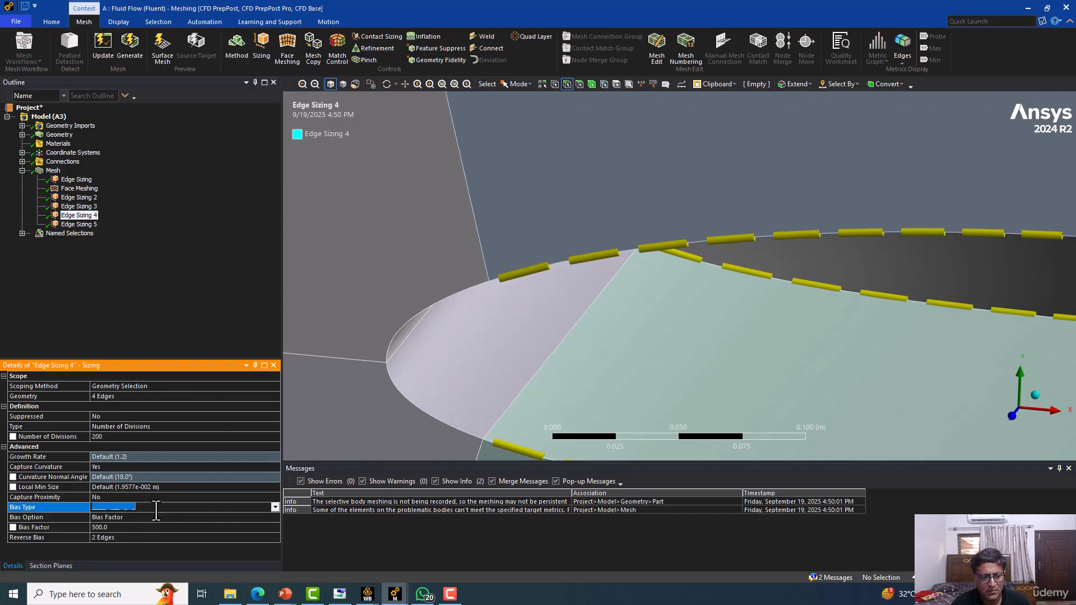
click(275, 507)
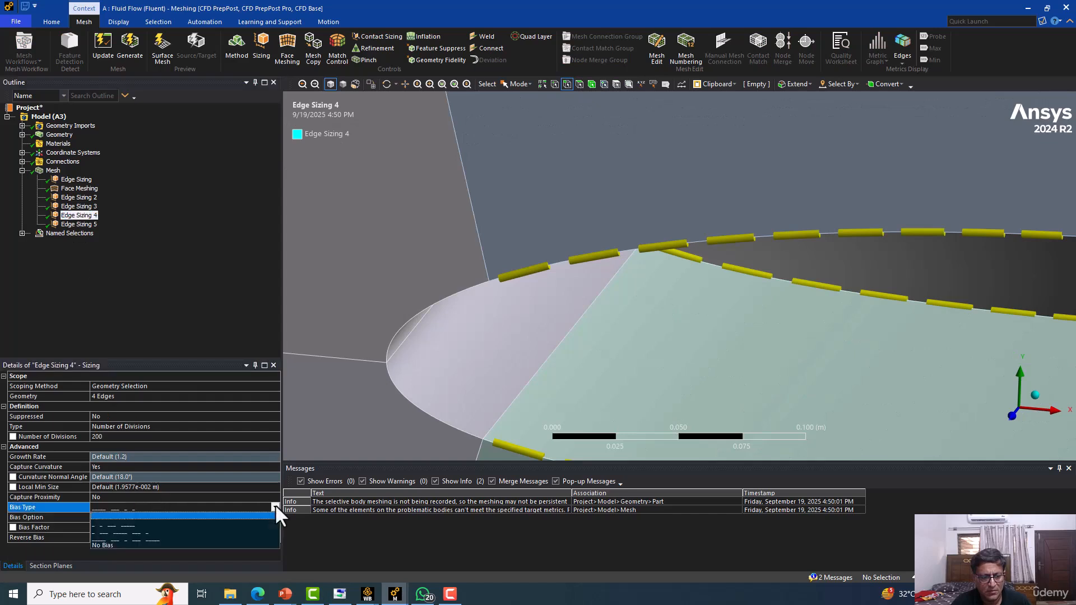
click(191, 528)
Regenerate the mesh with the symmetric airfoil-surface bias and inspect the cell transition behind the leading edge
click(128, 46)
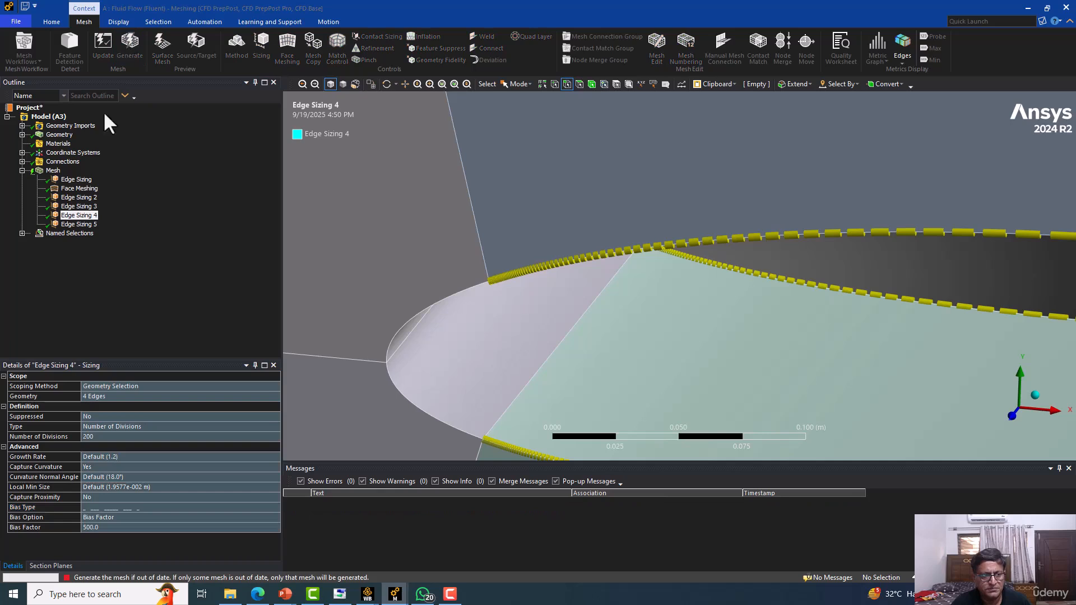
click(74, 180)
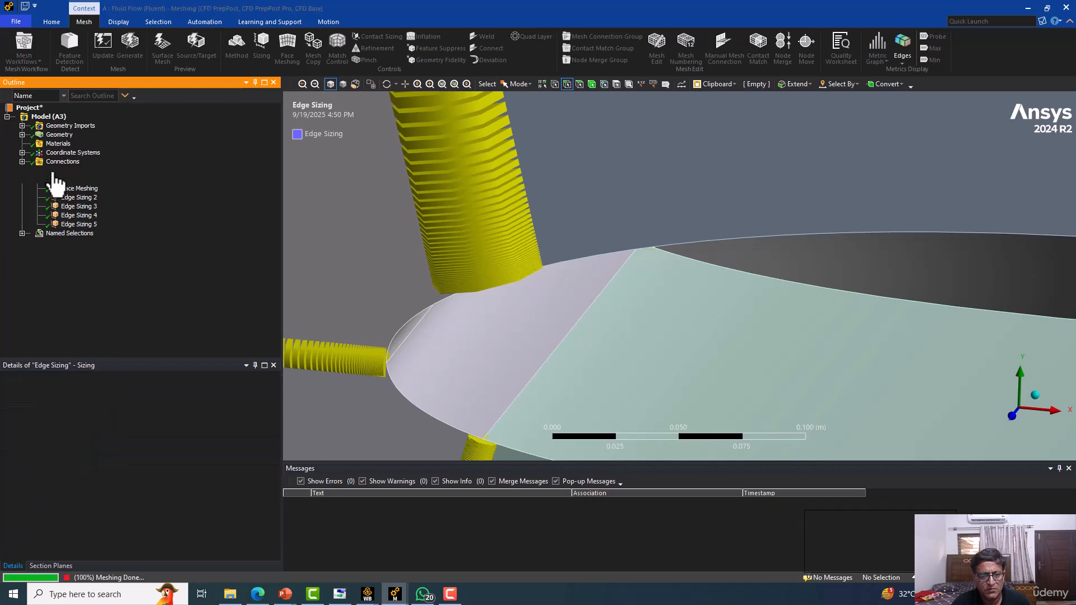
click(53, 172)
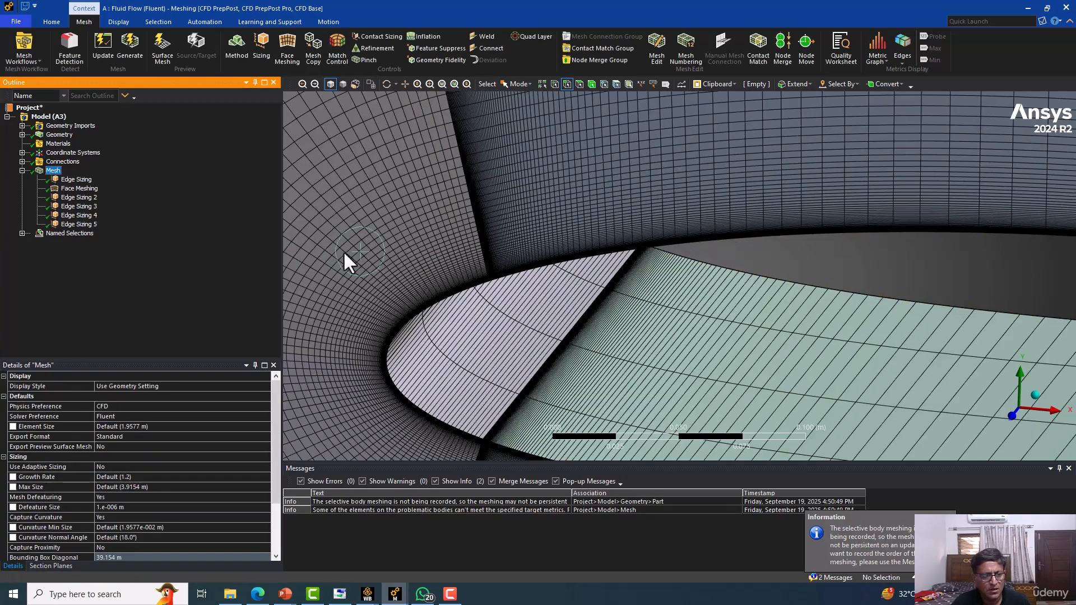
scroll(344, 251, up, 2)
Find the sizing applied to the leading-edge curves and delete that Edge Sizing 3 control
click(78, 225)
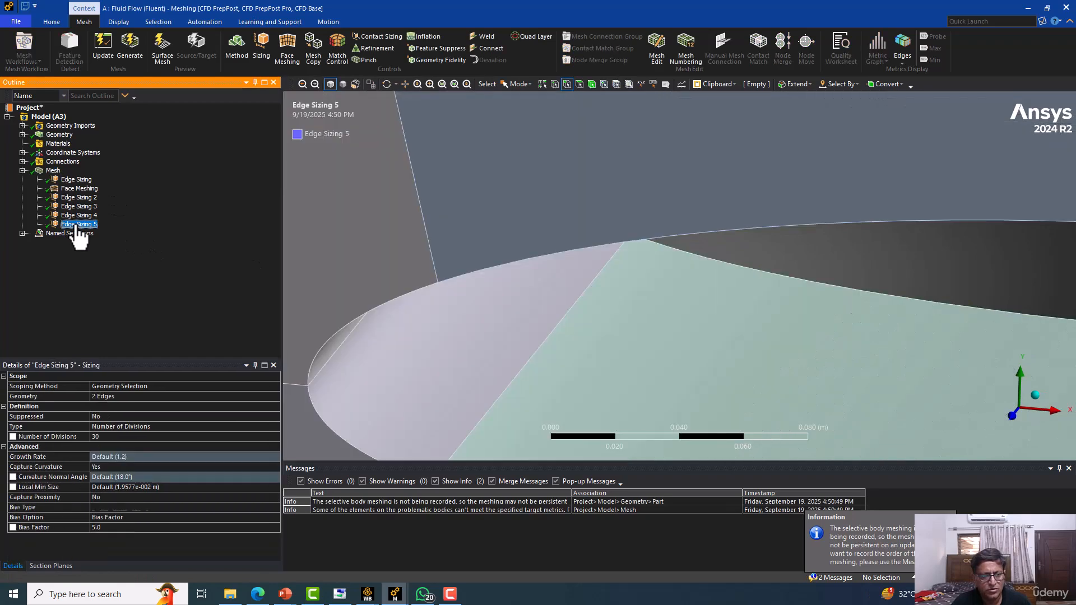
click(79, 198)
click(79, 206)
right_click(82, 210)
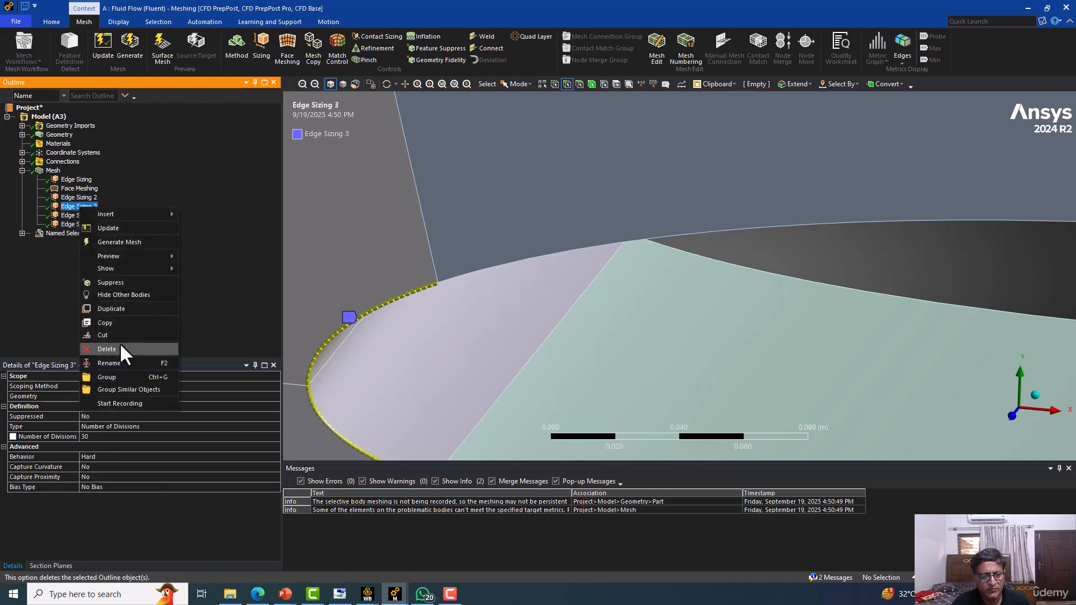
click(120, 346)
click(586, 337)
right_click(80, 206)
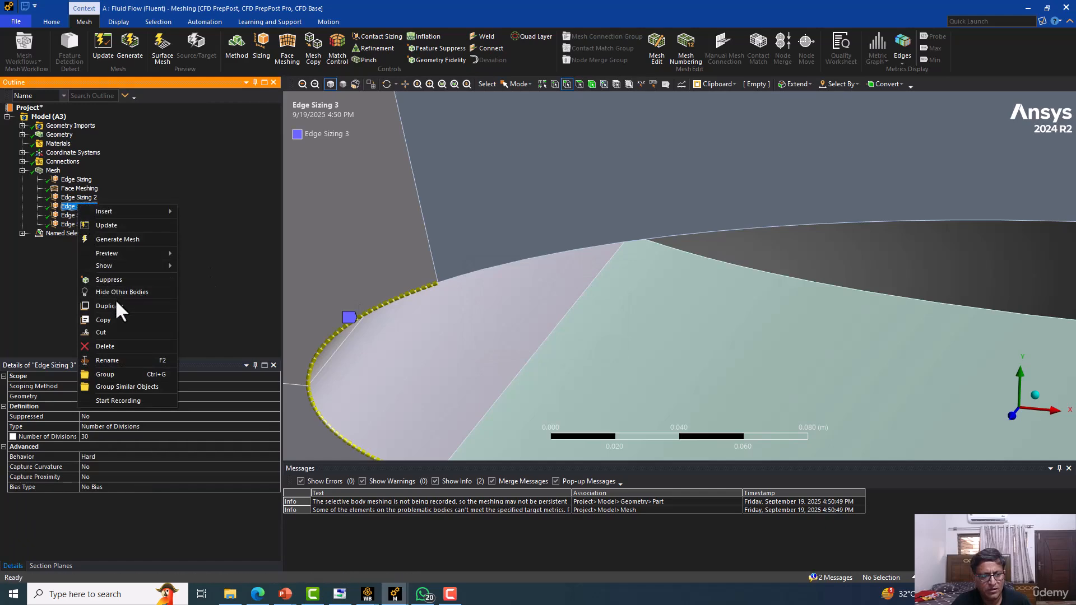
click(106, 346)
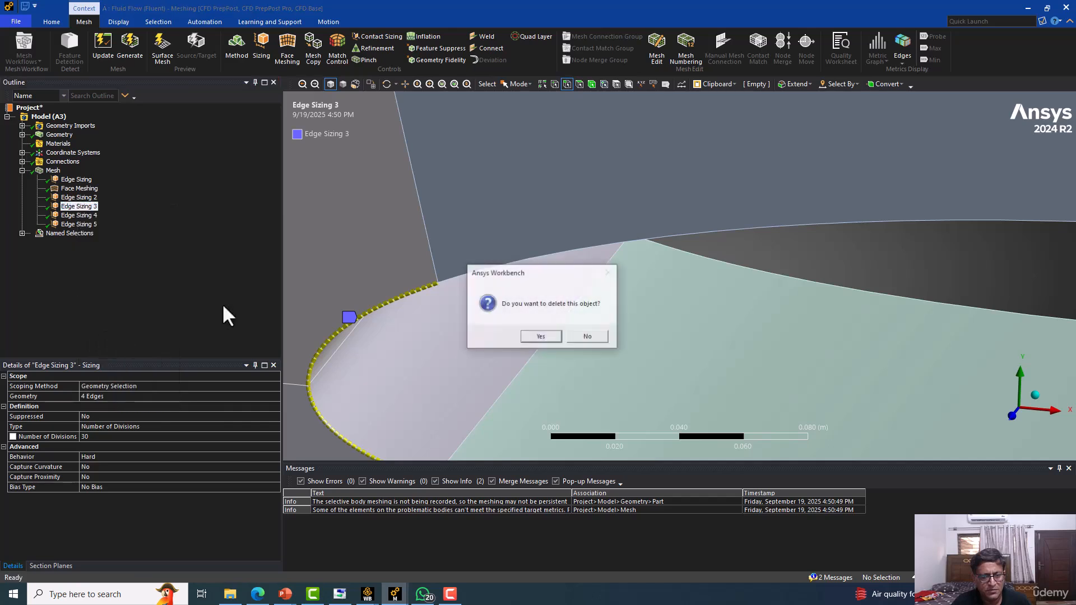
click(539, 337)
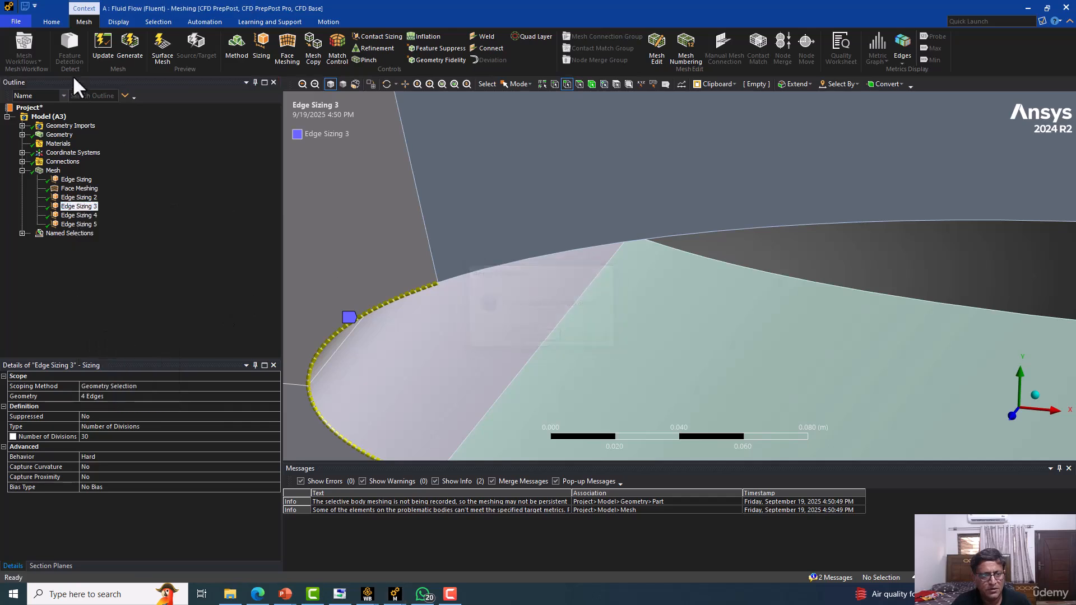
Regenerate the mesh without the leading-edge sizing and inspect the cells around the airfoil nose
click(139, 47)
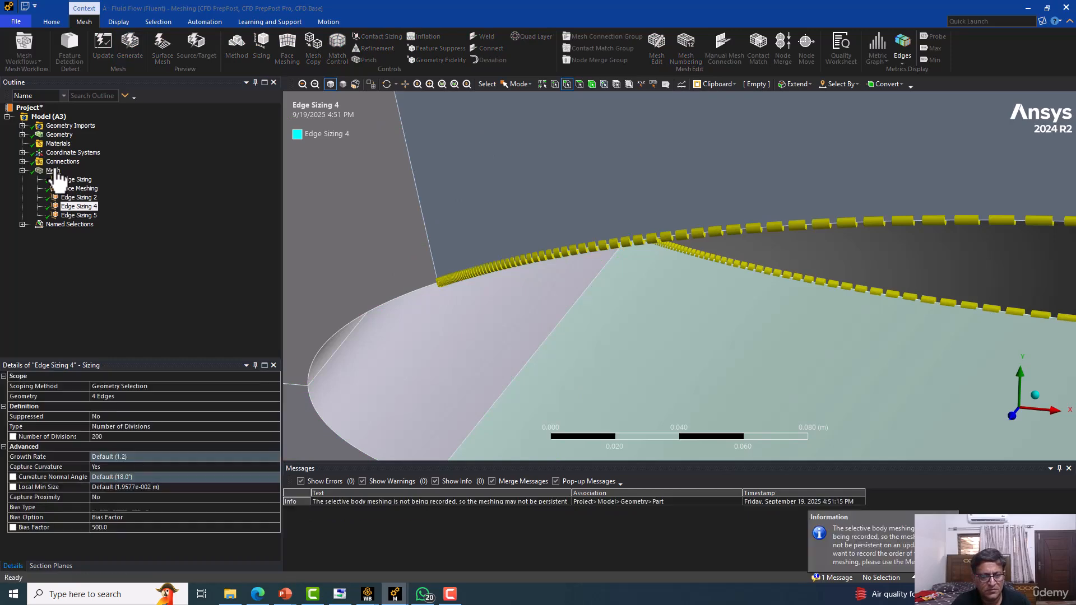
click(53, 171)
scroll(432, 277, down, 10)
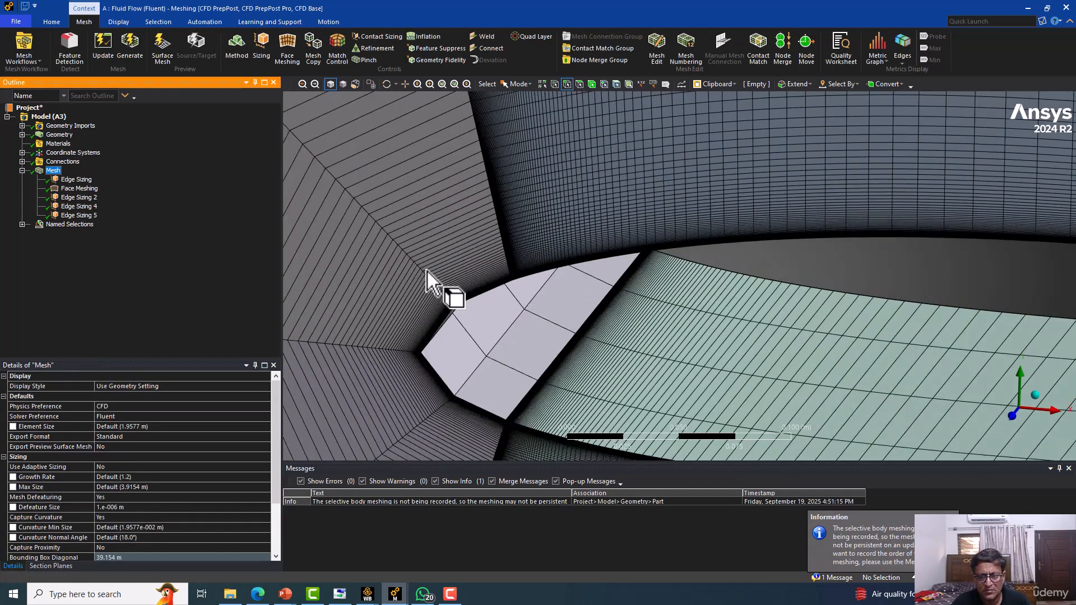
mouse_move(539, 300)
middle_down()
mouse_move(519, 262)
mouse_move(533, 281)
middle_up()
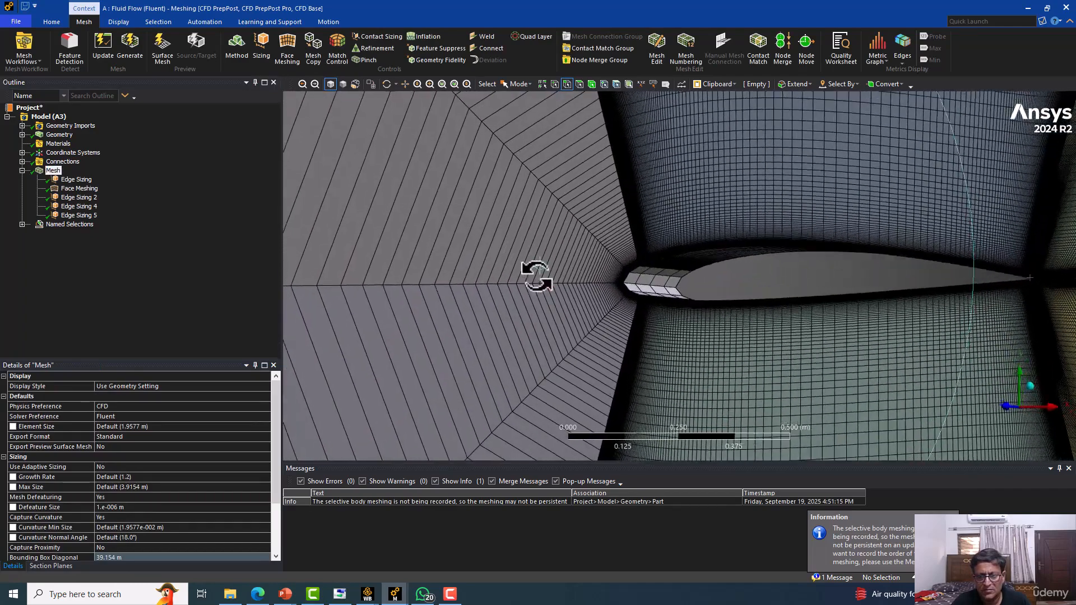
scroll(541, 281, up, 5)
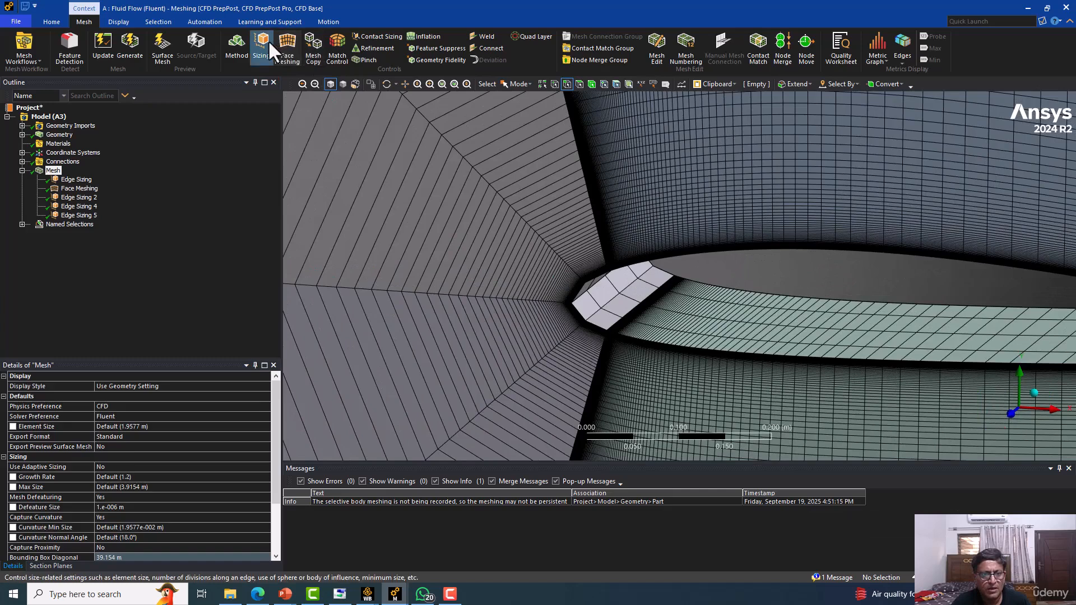
Add a new sizing control scoped to the four leading-edge curves, selecting them in wireframe display
click(268, 40)
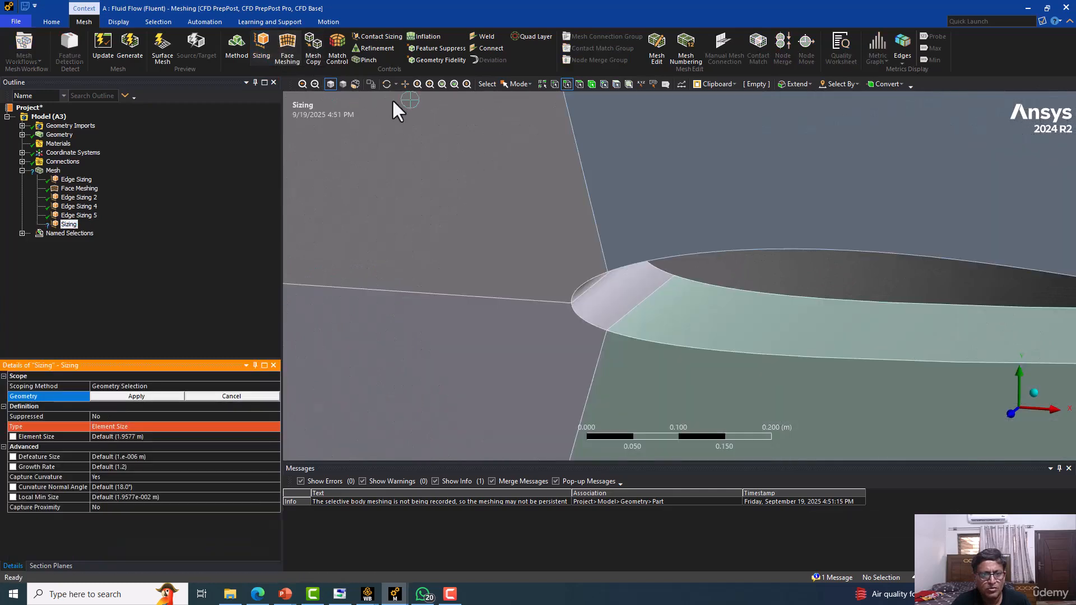
click(352, 86)
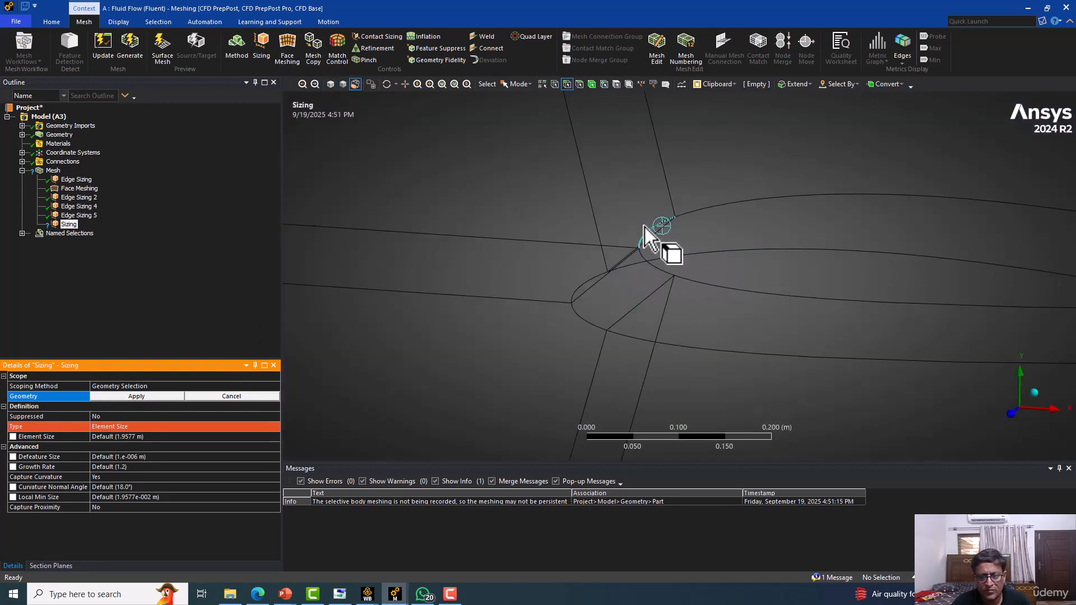
click(645, 229)
ctrl+click(642, 269)
ctrl+click(581, 316)
click(137, 396)
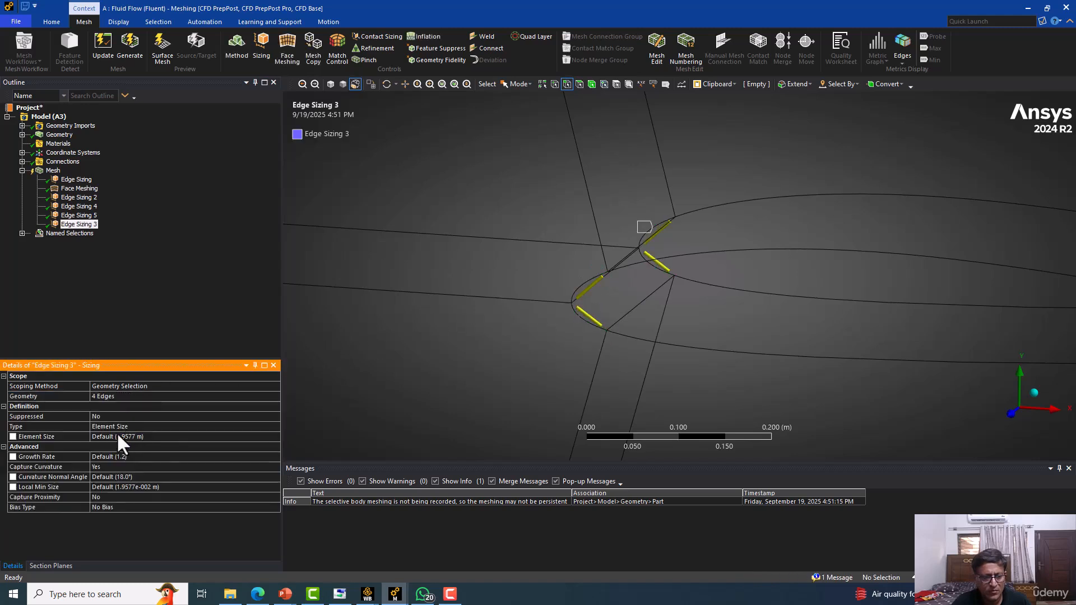
Define the new leading-edge sizing by Number of Divisions and set it to 30 divisions
click(226, 427)
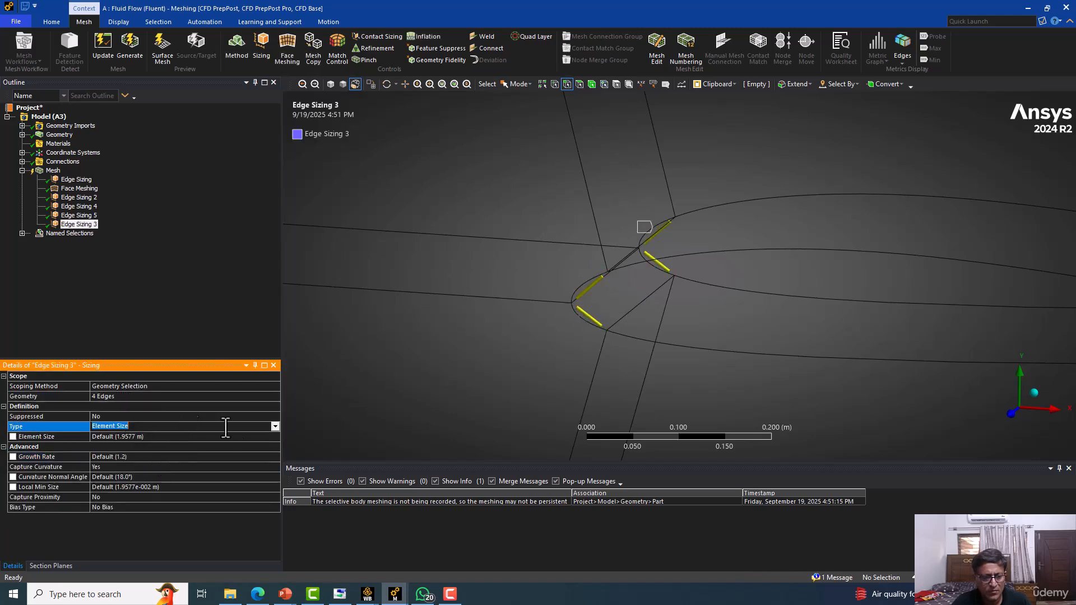
click(275, 427)
click(168, 444)
click(127, 437)
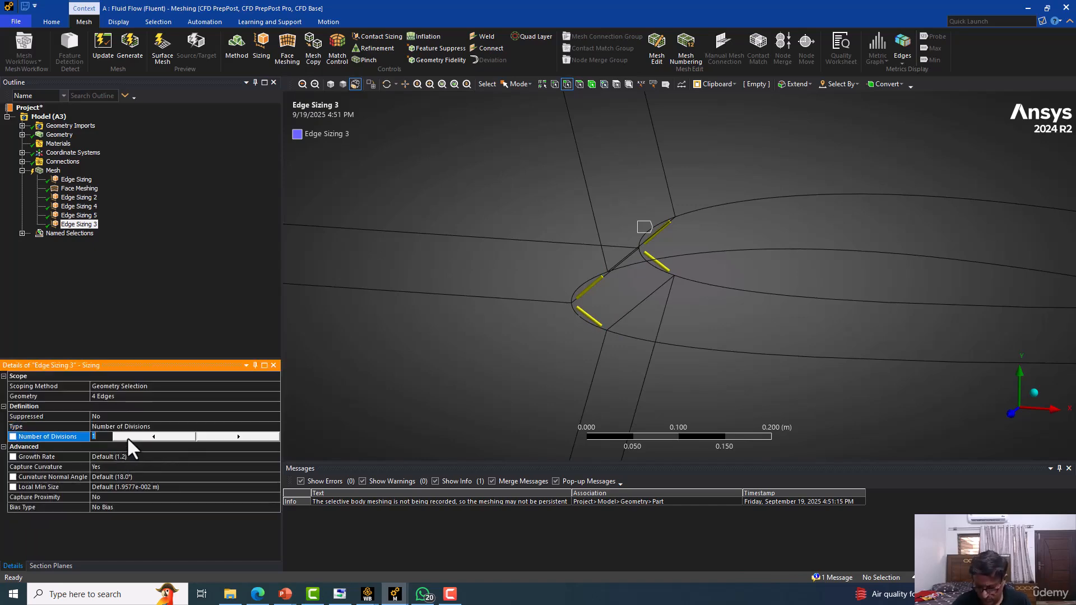
text(30)
key(Return)
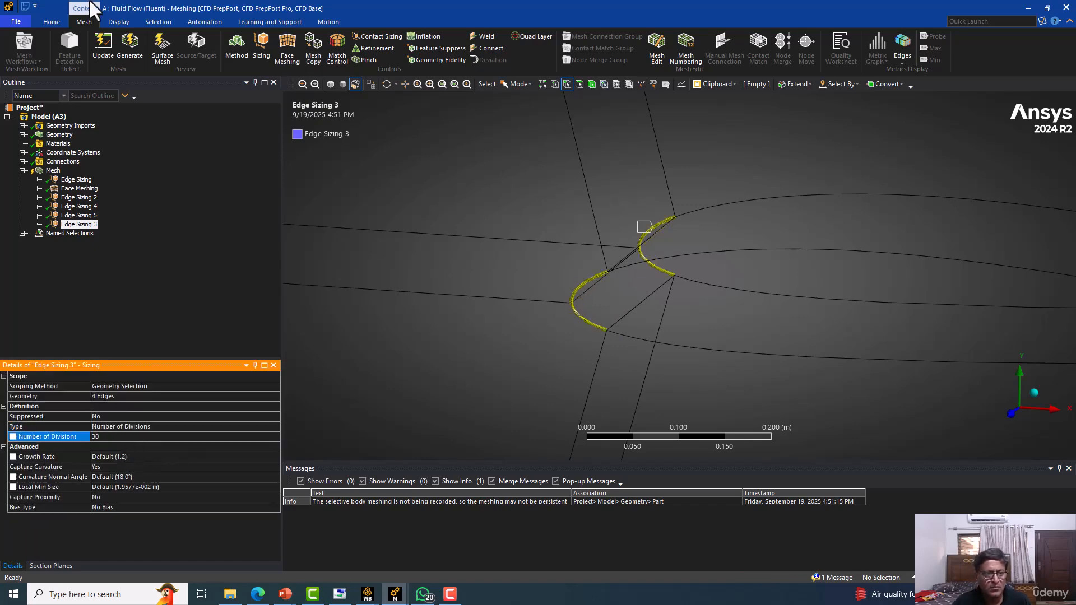
Regenerate the mesh with the new leading-edge divisions, restore the shaded display with edges and inspect the cells around the nose
click(61, 170)
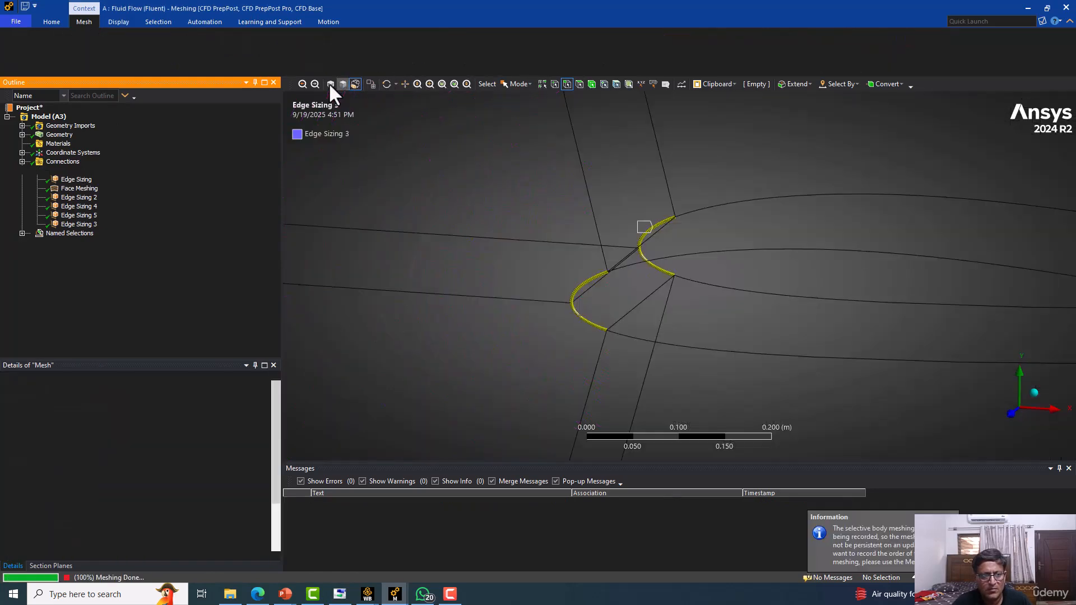
click(328, 83)
click(79, 198)
click(54, 170)
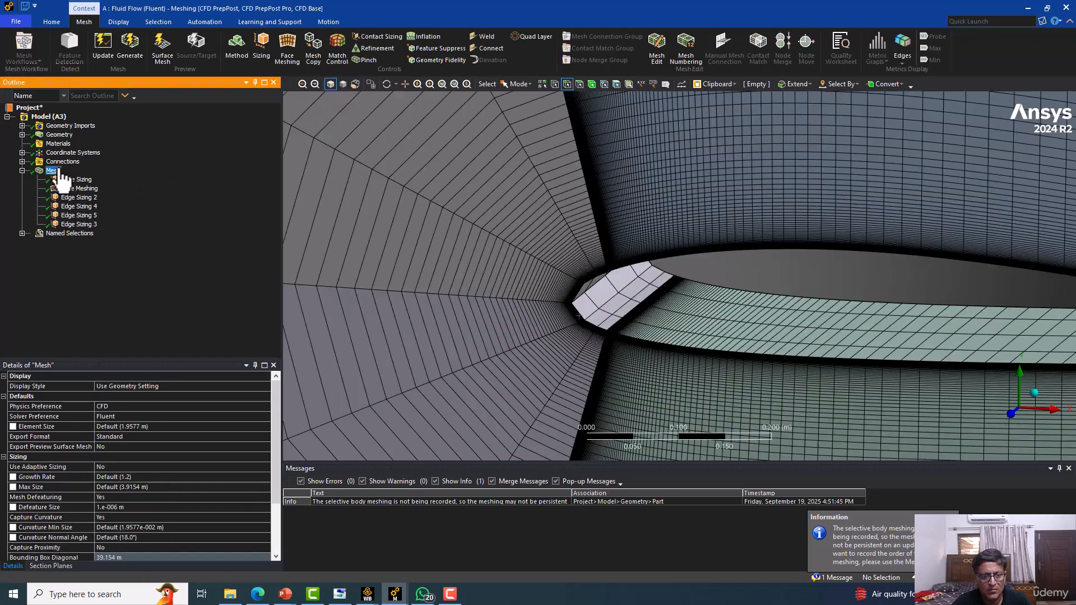
scroll(331, 273, up, 3)
Review the Capture Curvature option of the leading-edge sizing and open its Curvature Normal Angle for editing
click(79, 224)
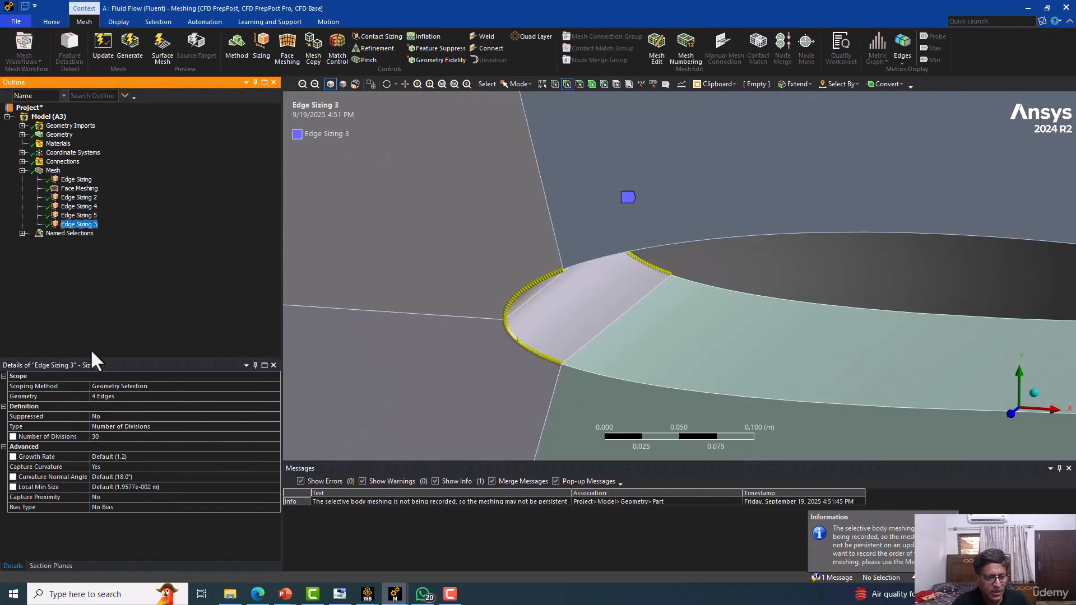
click(107, 467)
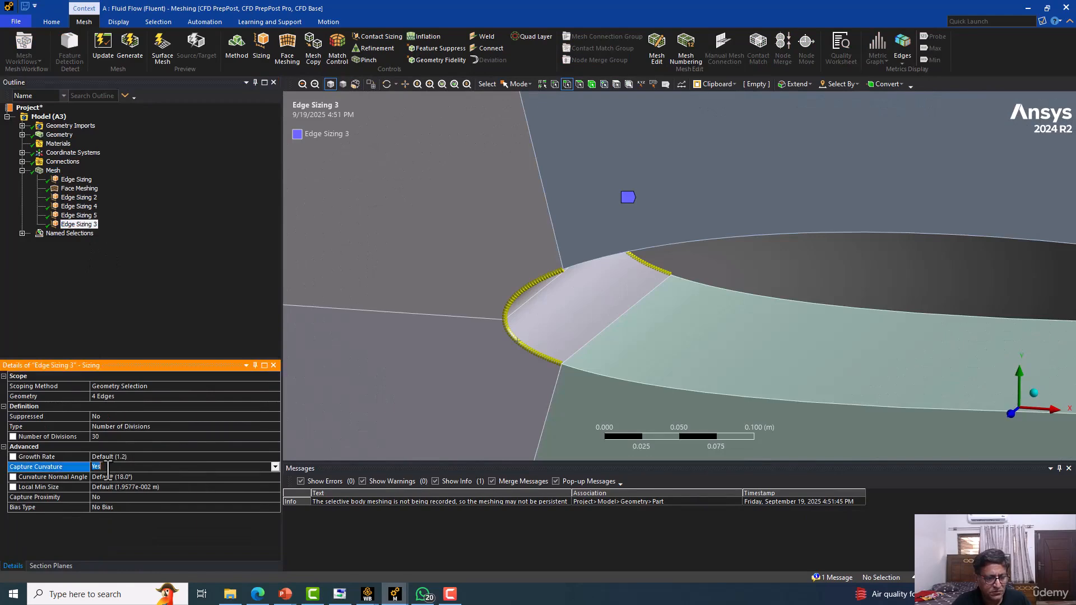
click(170, 477)
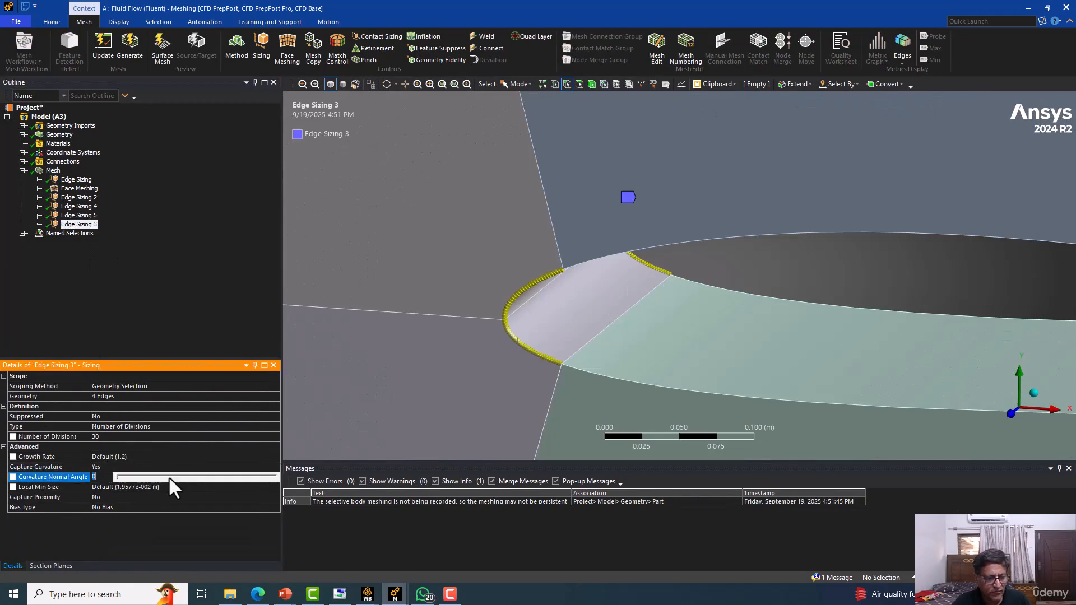
Set the local minimum size of Edge Sizing 3 to 5e-005 m and regenerate the mesh
click(120, 487)
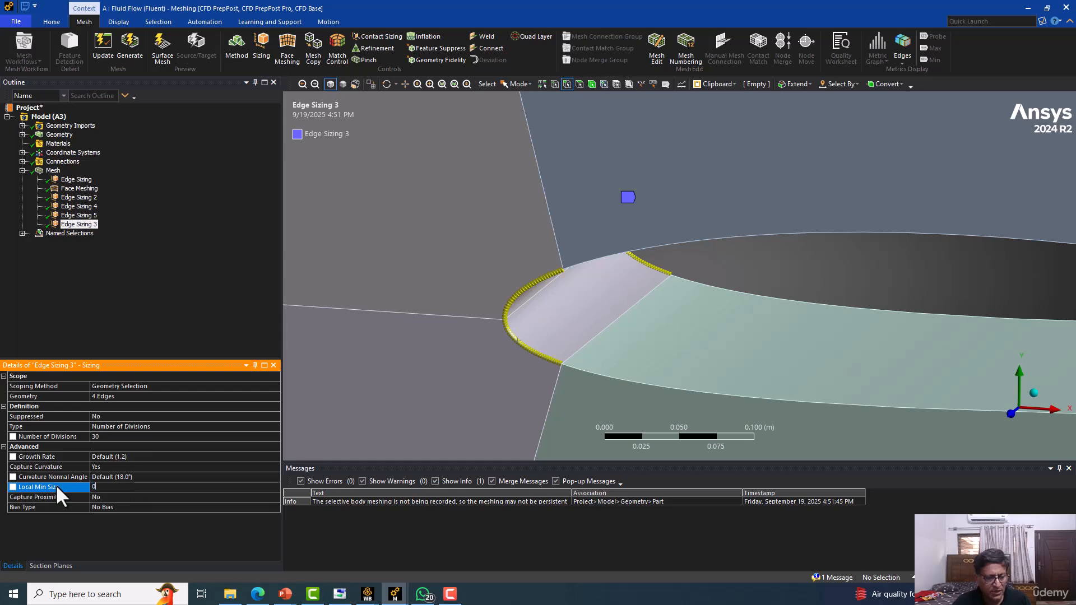
key(Return)
text(05)
key(Return)
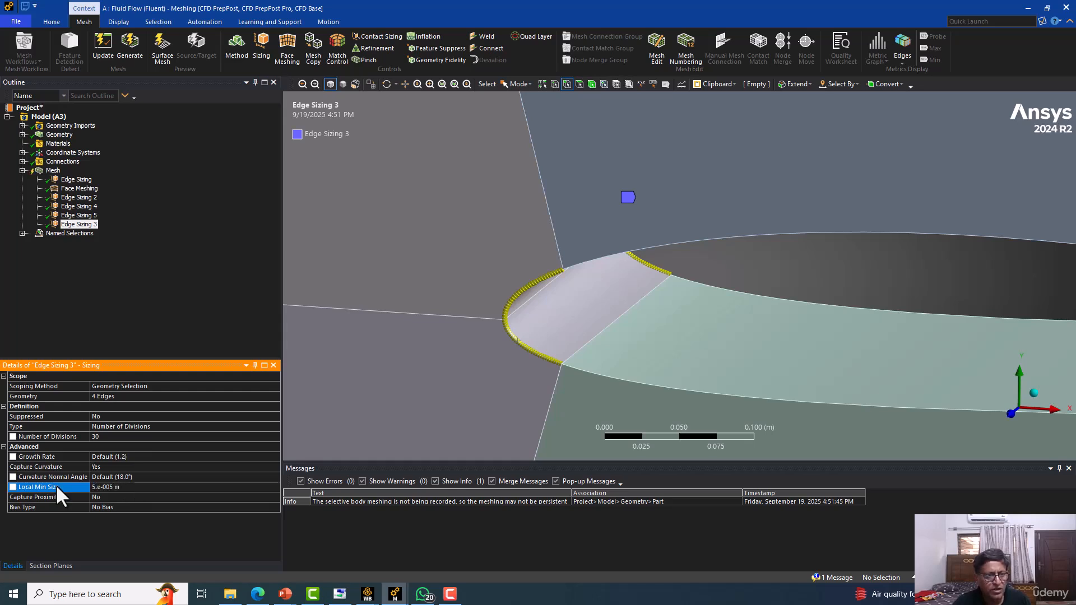
click(120, 40)
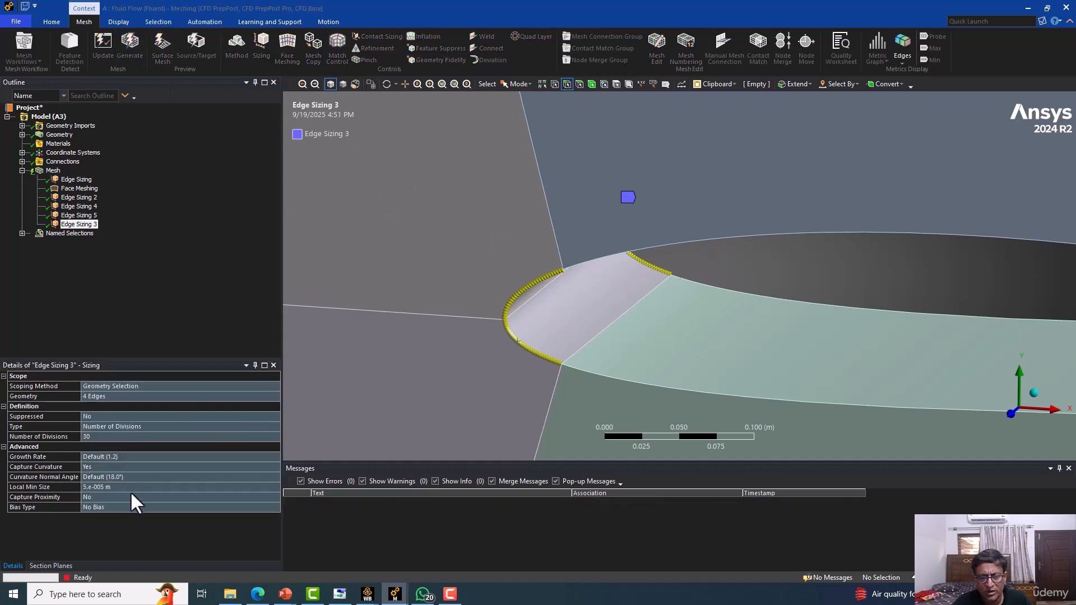
Display the mesh and examine its cells closely around the airfoil's leading edge
click(54, 171)
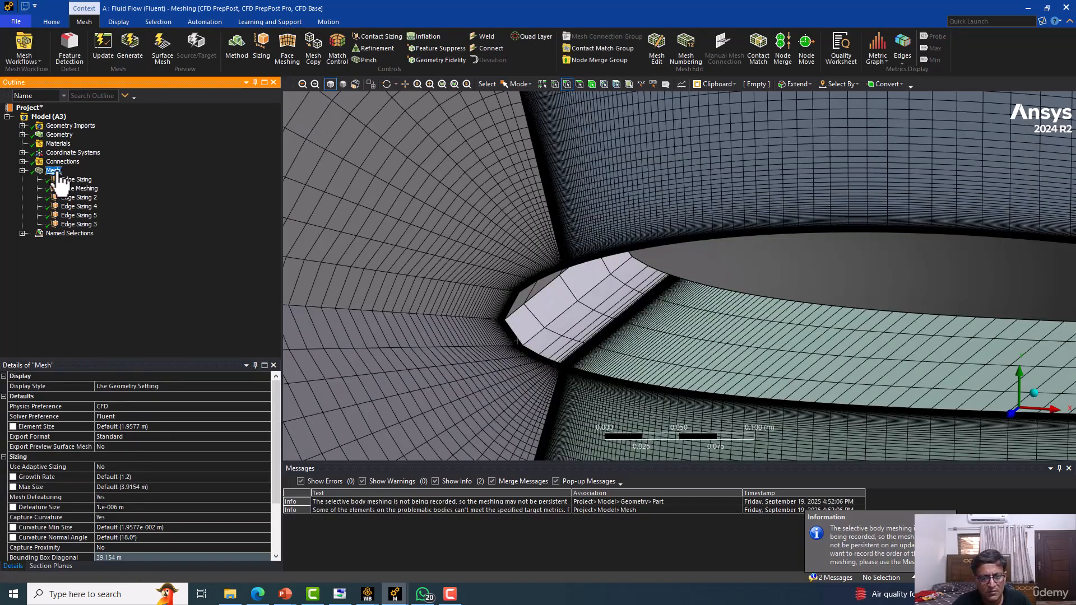
scroll(560, 348, up, 5)
middle_drag(493, 287, 742, 325)
scroll(520, 287, up, 5)
scroll(503, 289, up, 6)
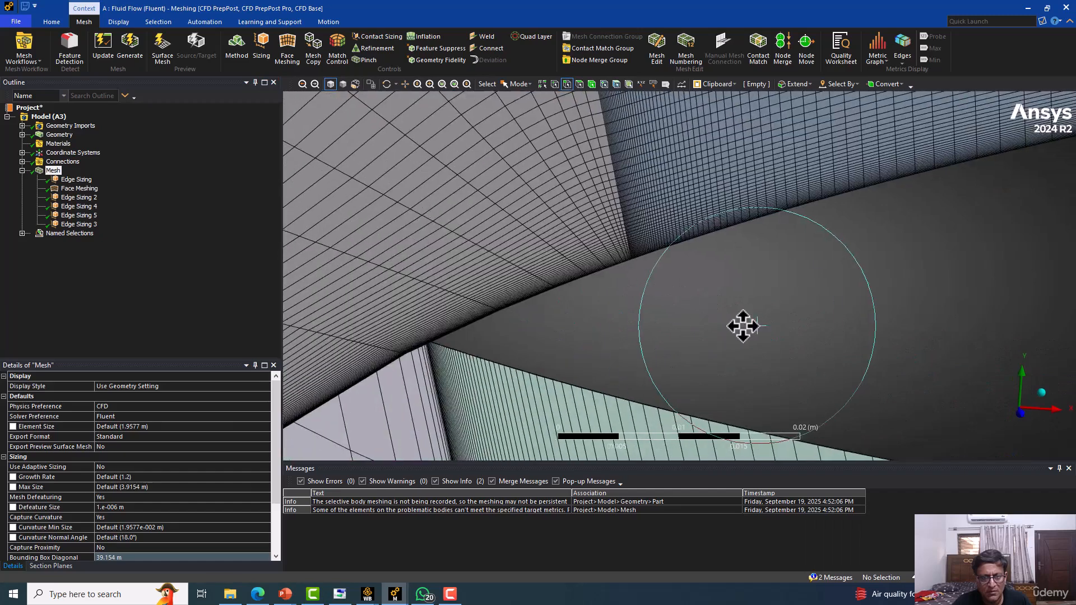
scroll(581, 301, up, 3)
scroll(581, 301, up, 2)
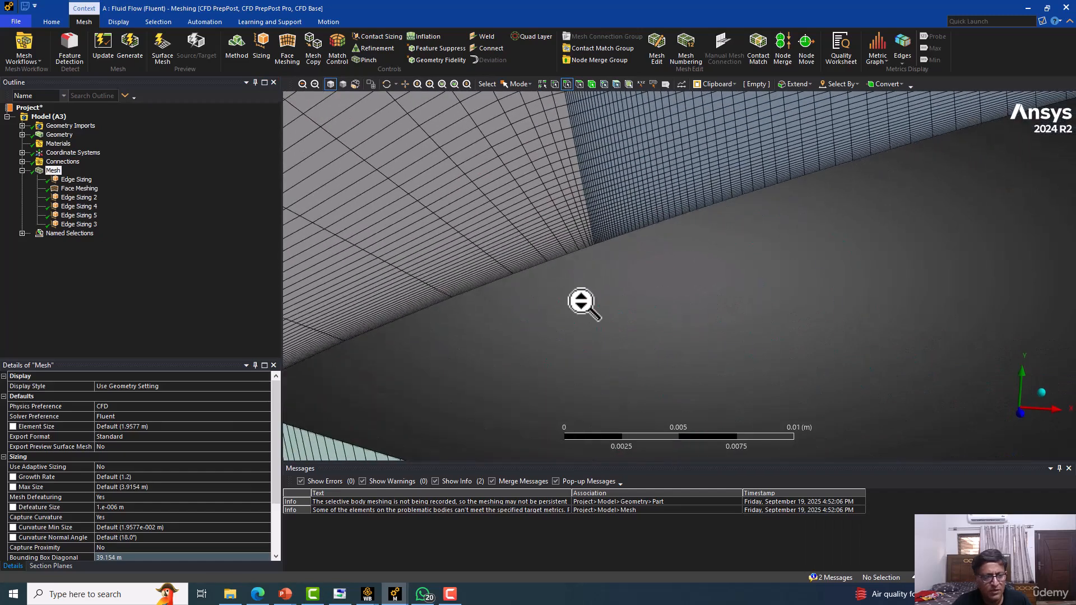
Set Edge Sizing 3's local minimum size to 1e-006 m and curvature normal angle to 5°, and regenerate the mesh
click(88, 233)
click(82, 224)
click(120, 488)
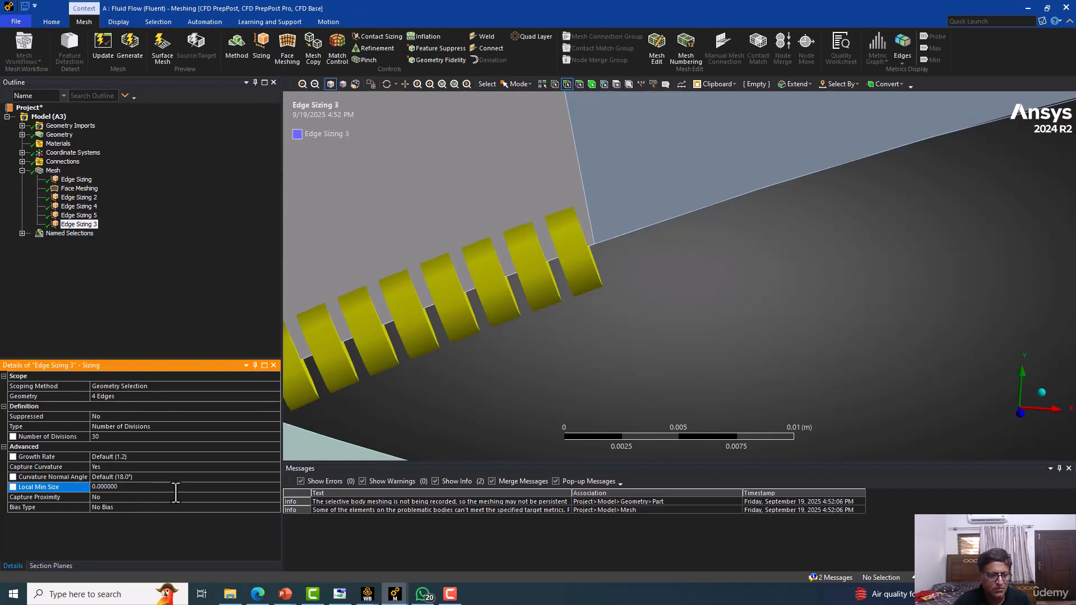
click(133, 476)
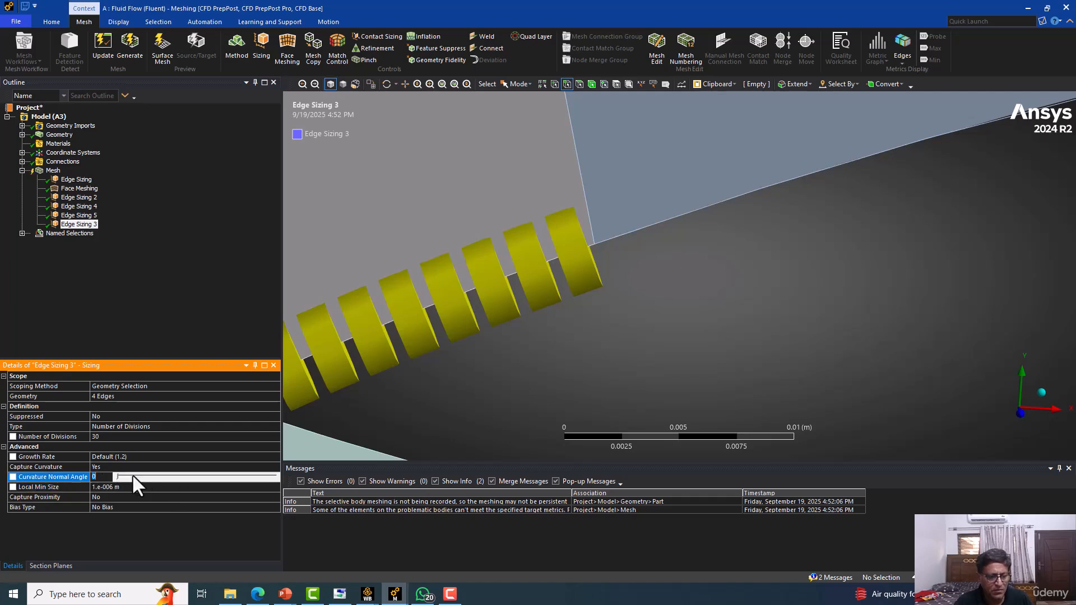
click(133, 54)
scroll(465, 247, down, 5)
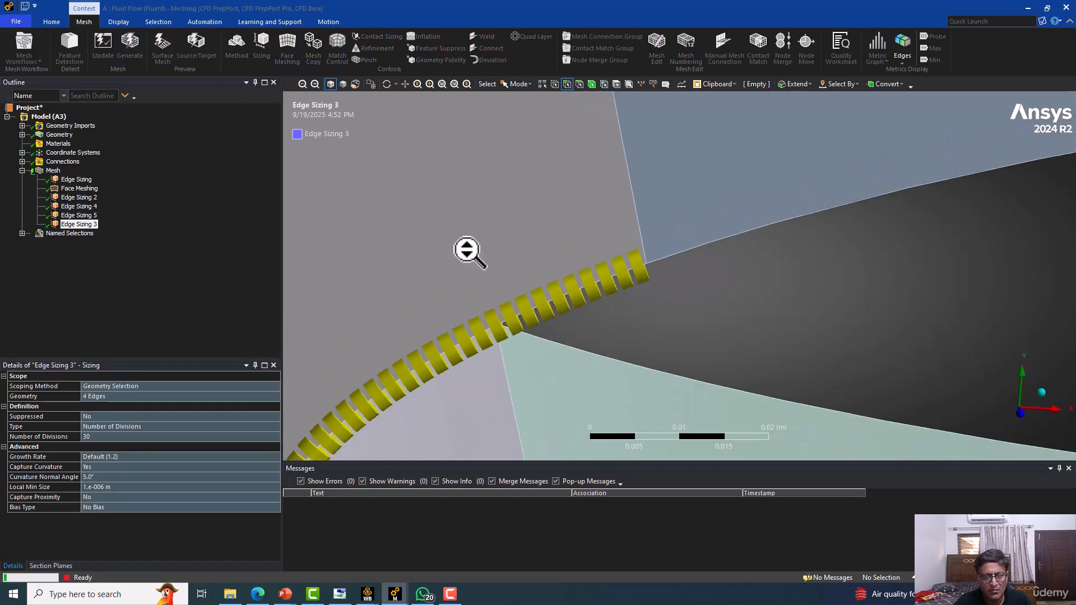
scroll(467, 250, down, 8)
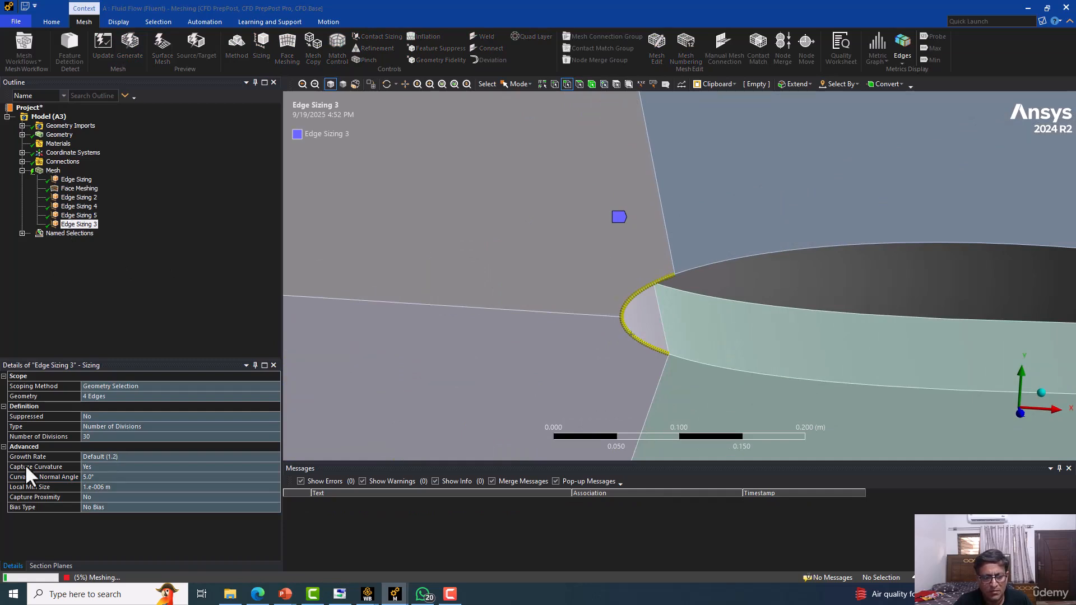
Examine the regenerated mesh around the airfoil's leading edge, both up close and across the surrounding blocks
click(53, 170)
middle_drag(468, 287, 429, 287)
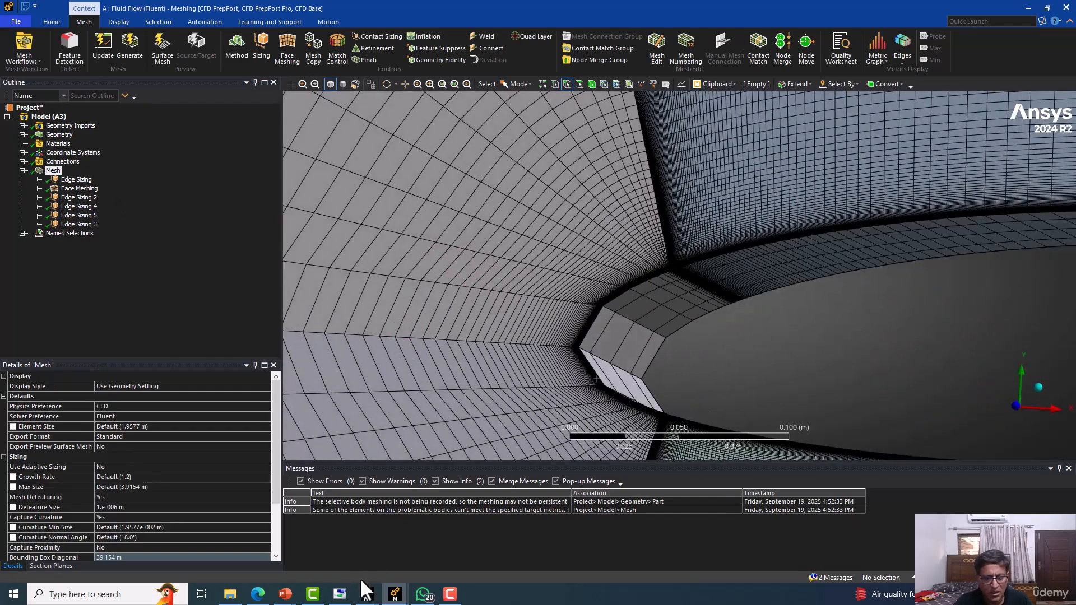
middle_drag(607, 398, 669, 287)
scroll(669, 287, down, 10)
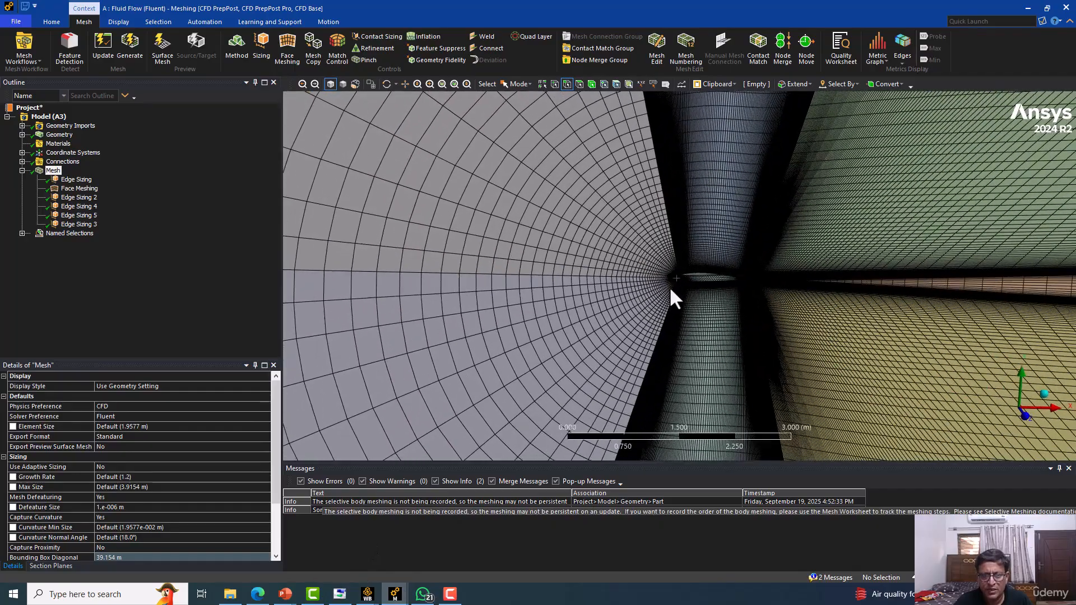
scroll(670, 287, down, 3)
scroll(670, 287, up, 10)
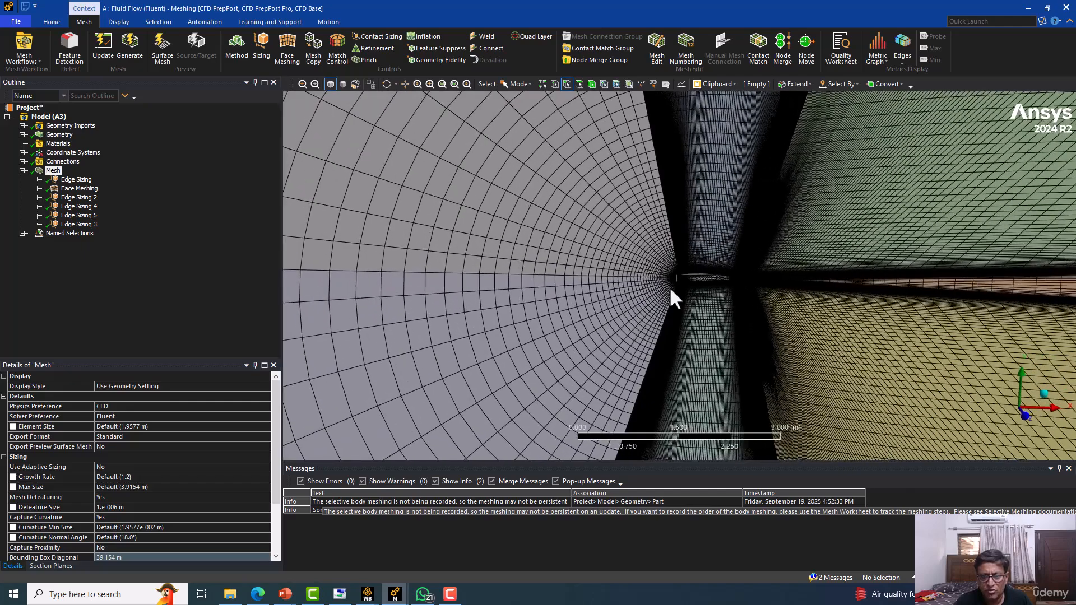
scroll(670, 290, up, 10)
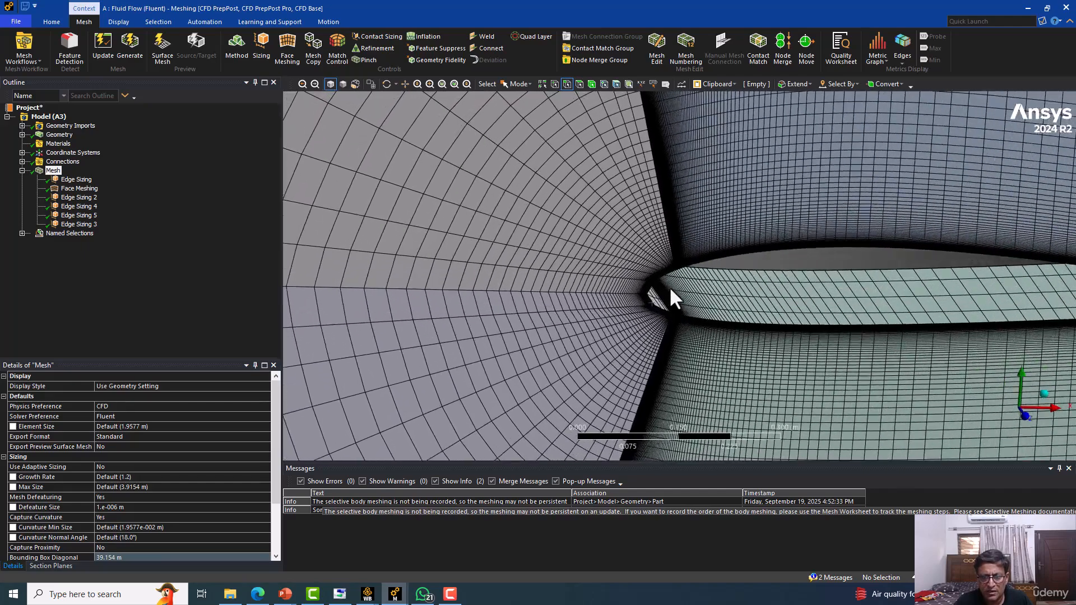
scroll(670, 287, up, 3)
click(620, 291)
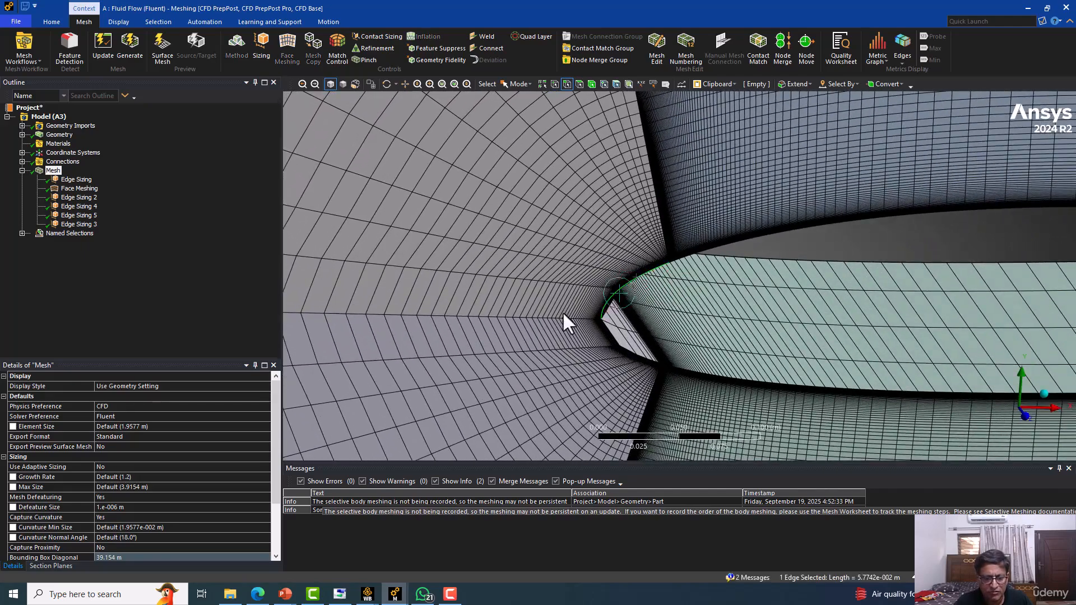
Switch to DesignModeler, set Sketch3's H10 dimension to 0.03 m, and regenerate the geometry
mouse_move(395, 594)
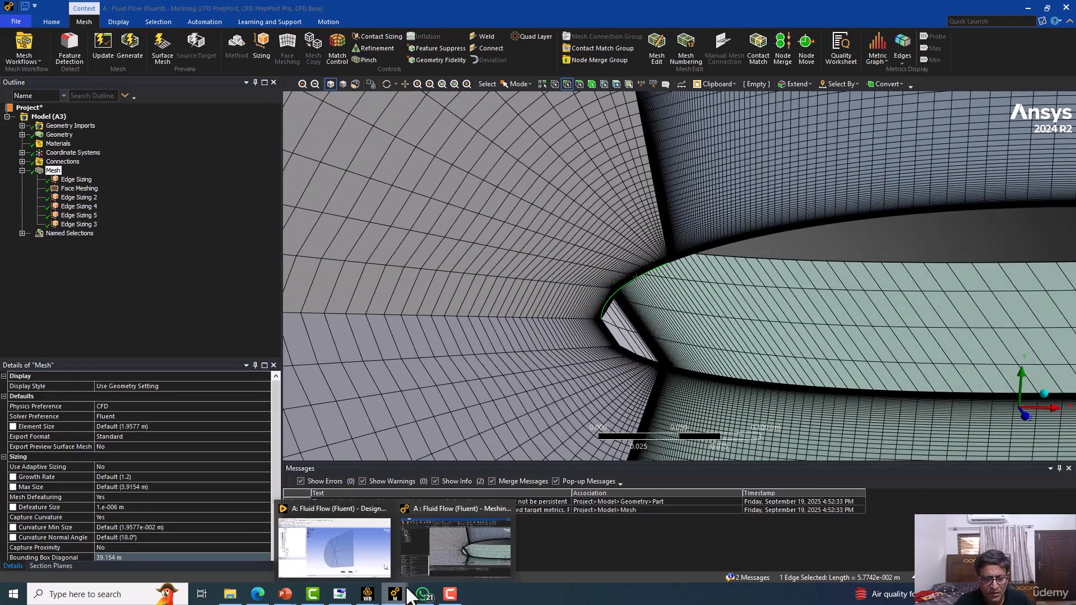
click(334, 539)
click(73, 134)
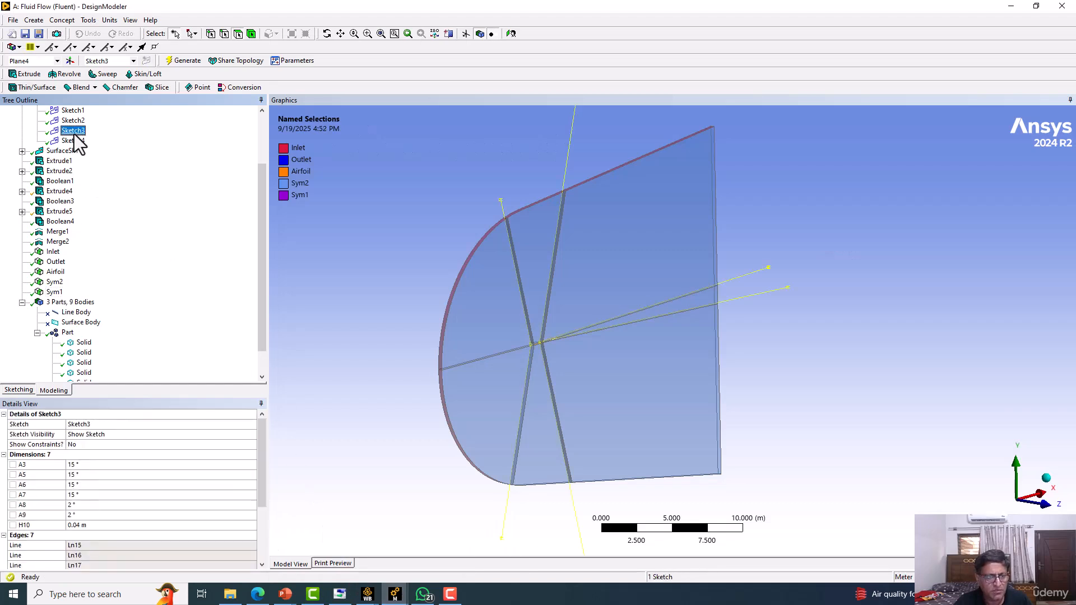
click(74, 121)
click(75, 130)
scroll(485, 346, up, 2)
click(95, 526)
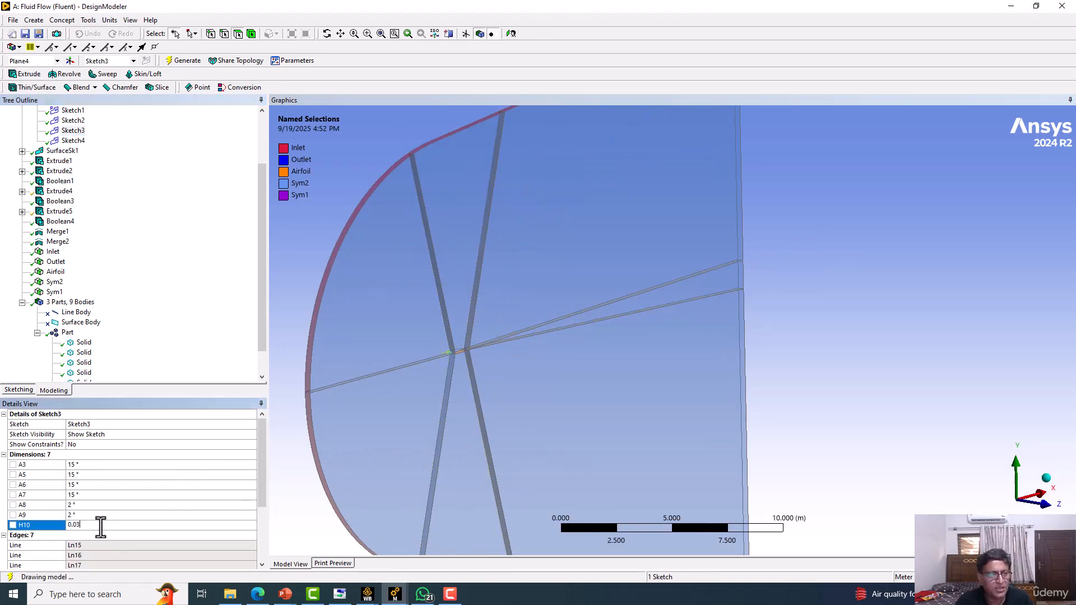
click(366, 453)
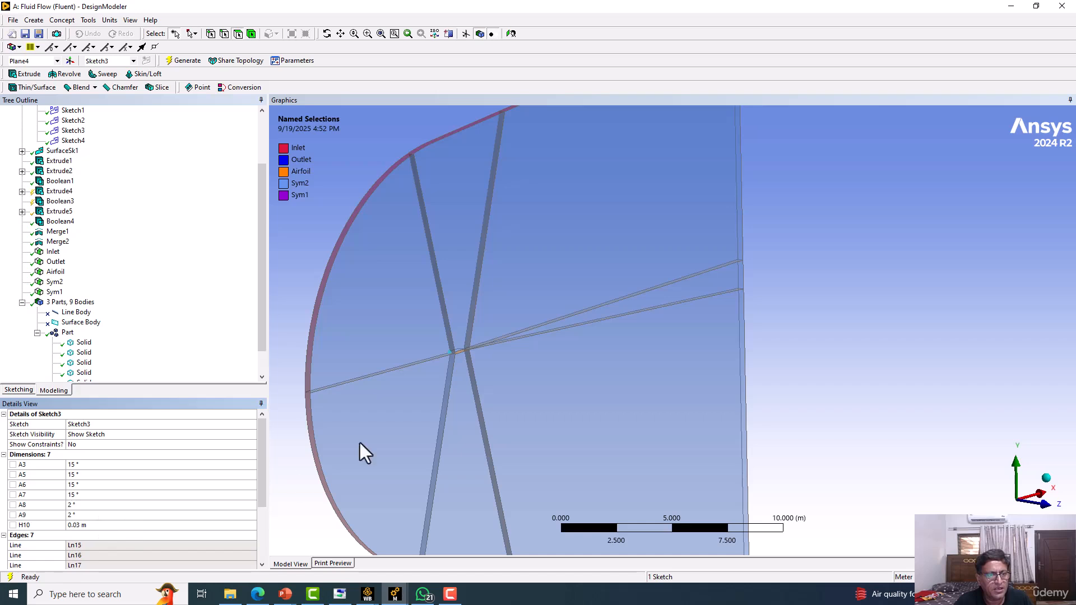
click(185, 61)
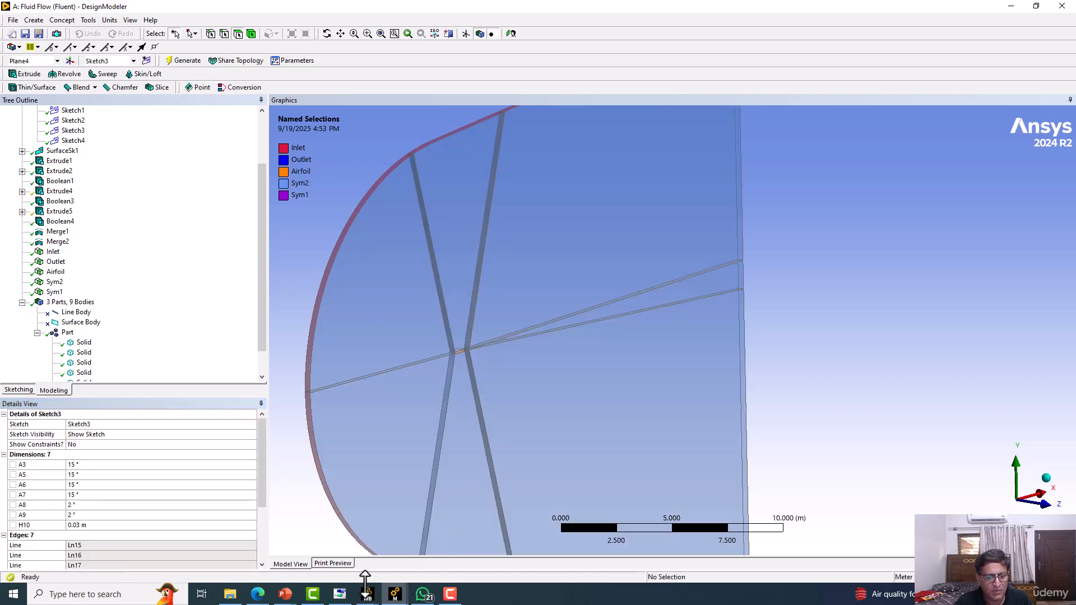
Switch to the single-system NACA2412 Workbench project and reopen its Mesh cell in Meshing to load the changed geometry
mouse_move(365, 593)
click(412, 555)
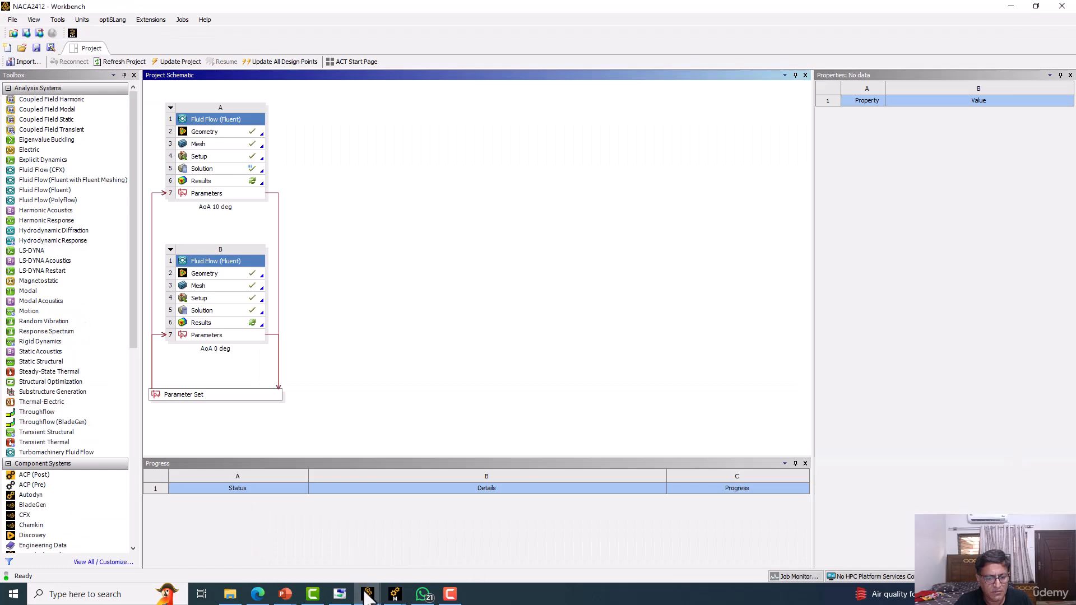
click(313, 560)
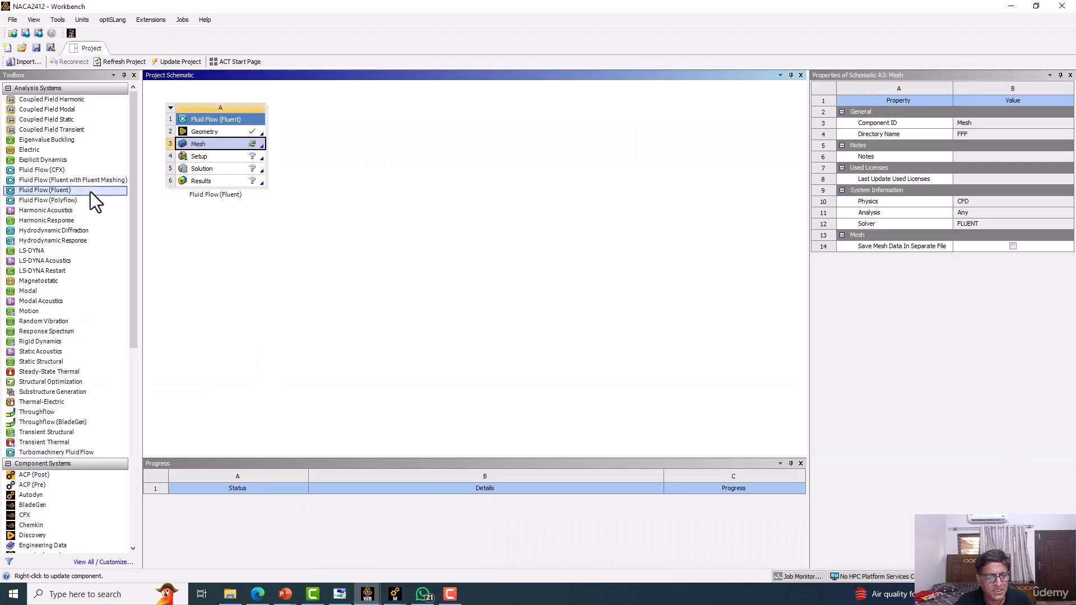
double_click(228, 144)
click(579, 337)
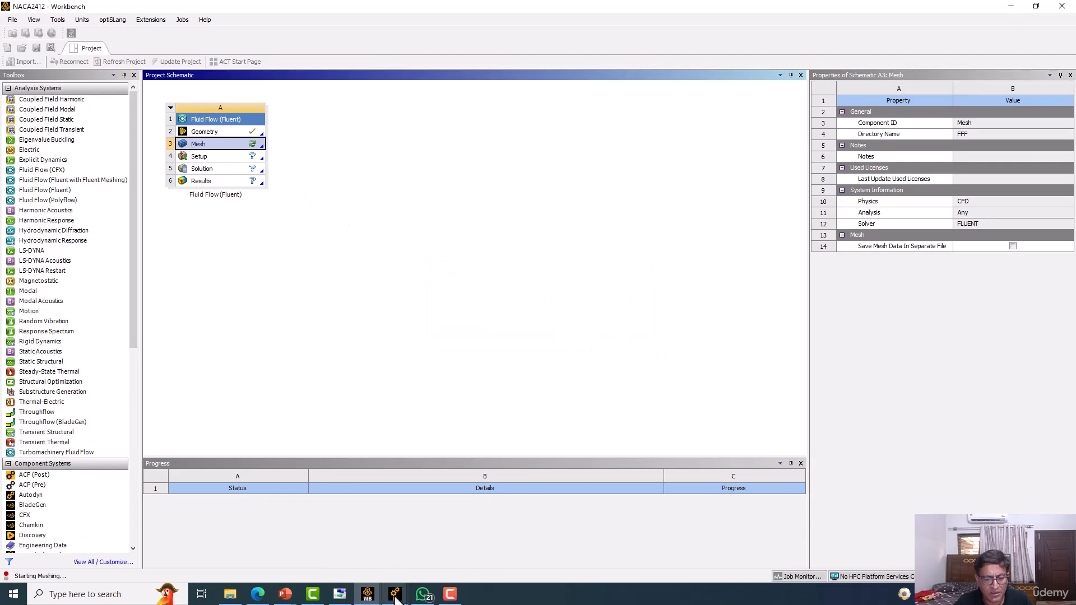
mouse_move(395, 595)
click(410, 536)
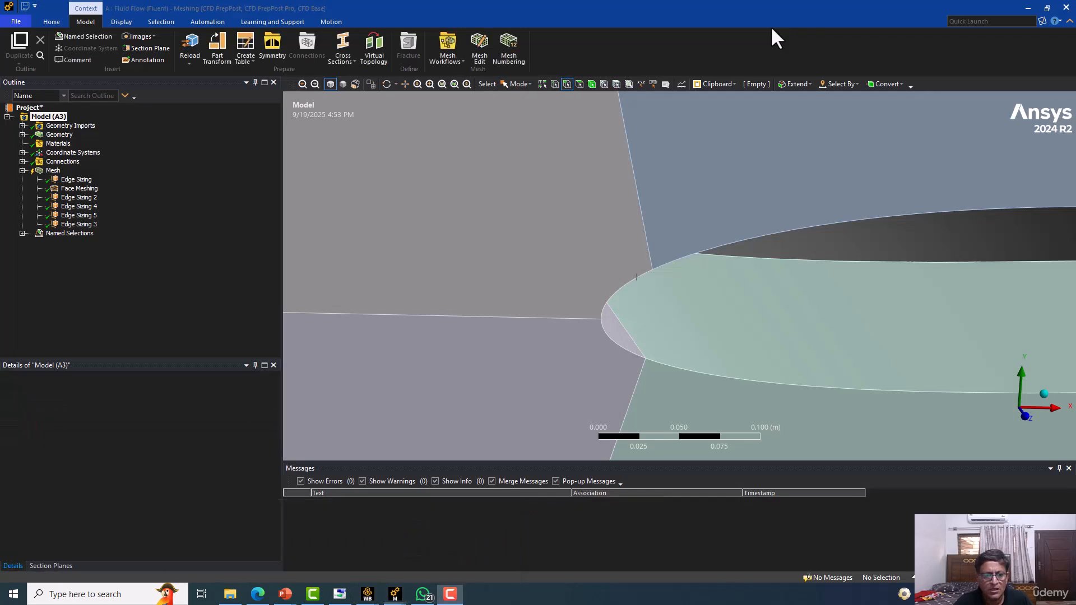
Regenerate the airfoil domain's mesh on the updated geometry
right_click(55, 117)
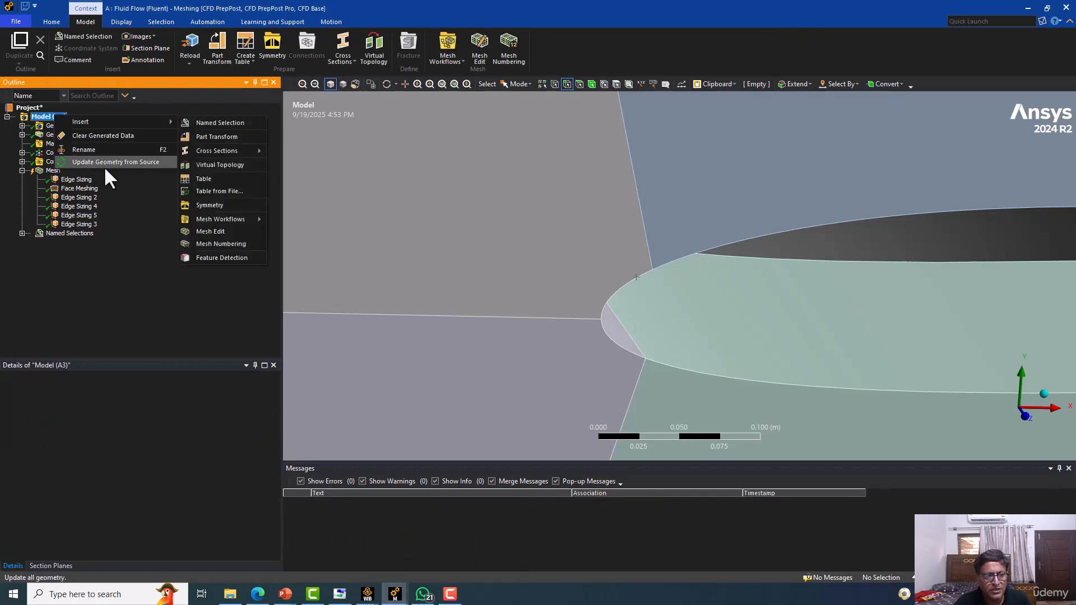
click(530, 292)
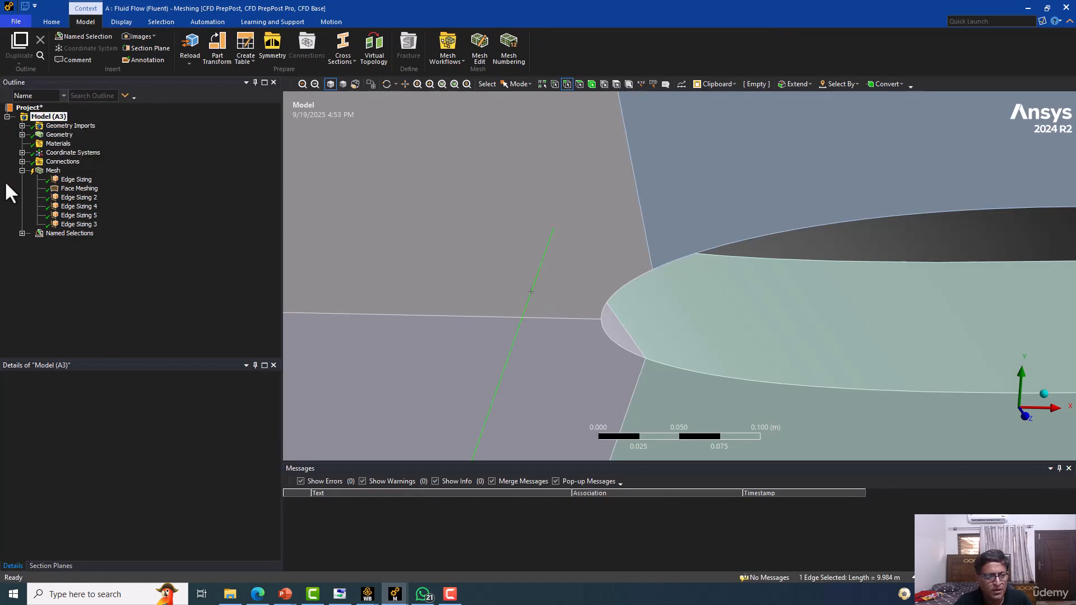
click(55, 172)
scroll(576, 238, down, 8)
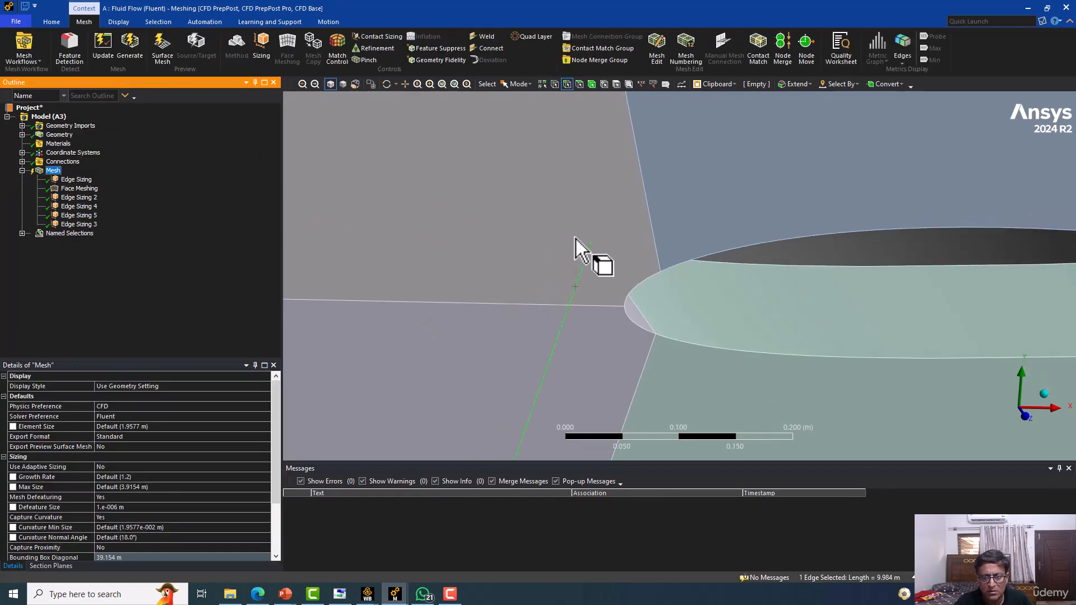
middle_drag(575, 267, 563, 254)
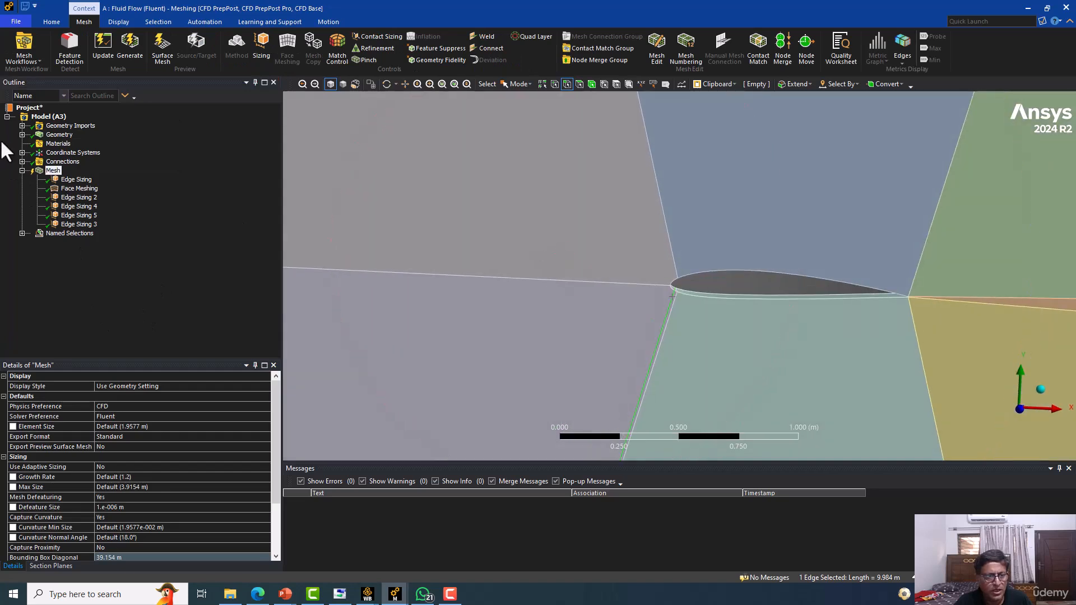
click(136, 49)
scroll(651, 299, up, 8)
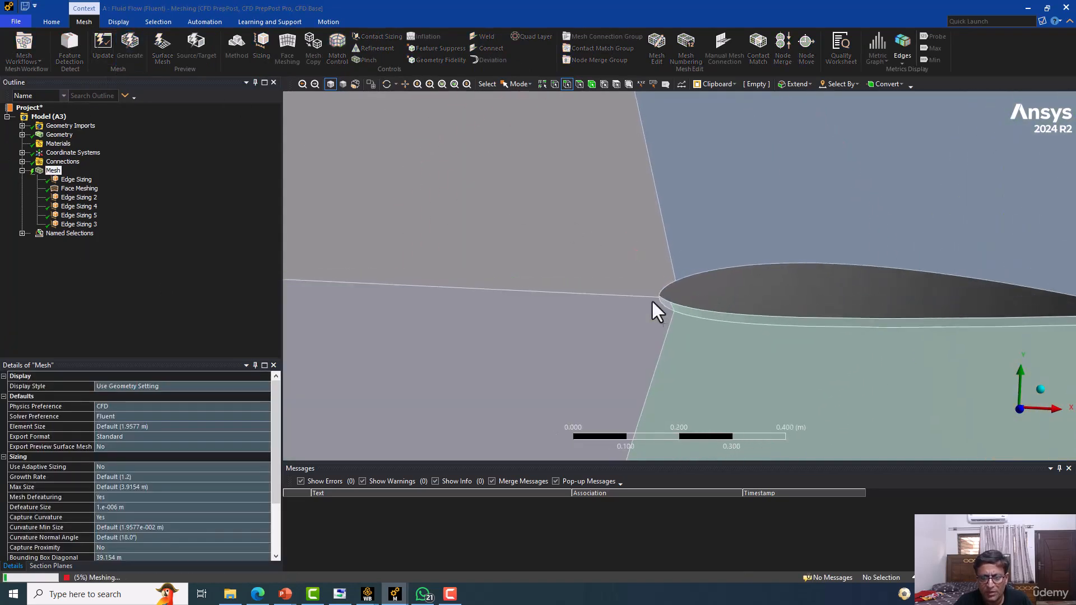
middle_drag(644, 306, 633, 308)
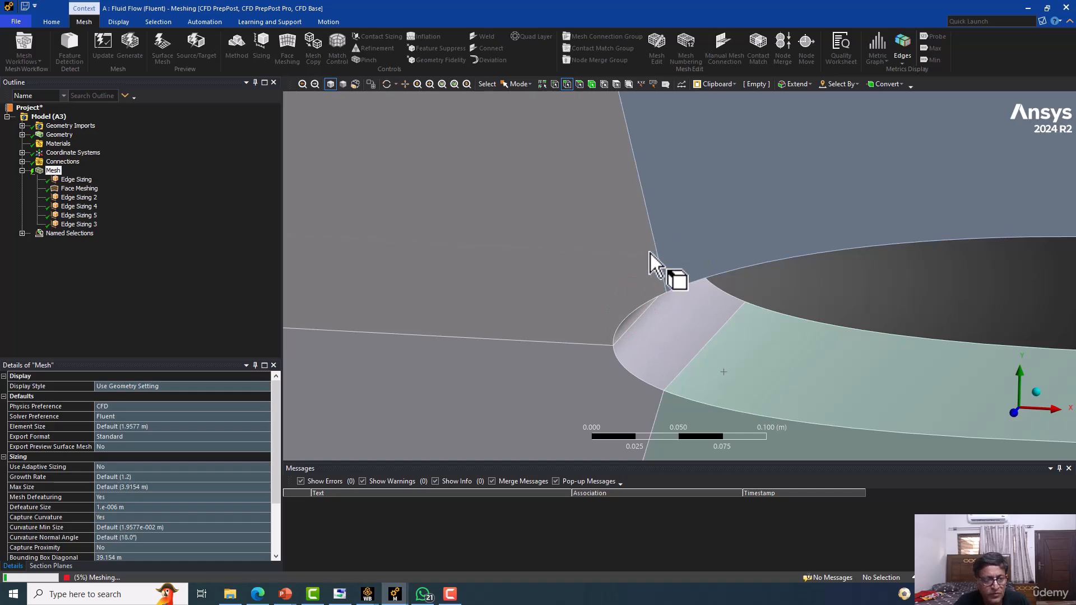
click(70, 197)
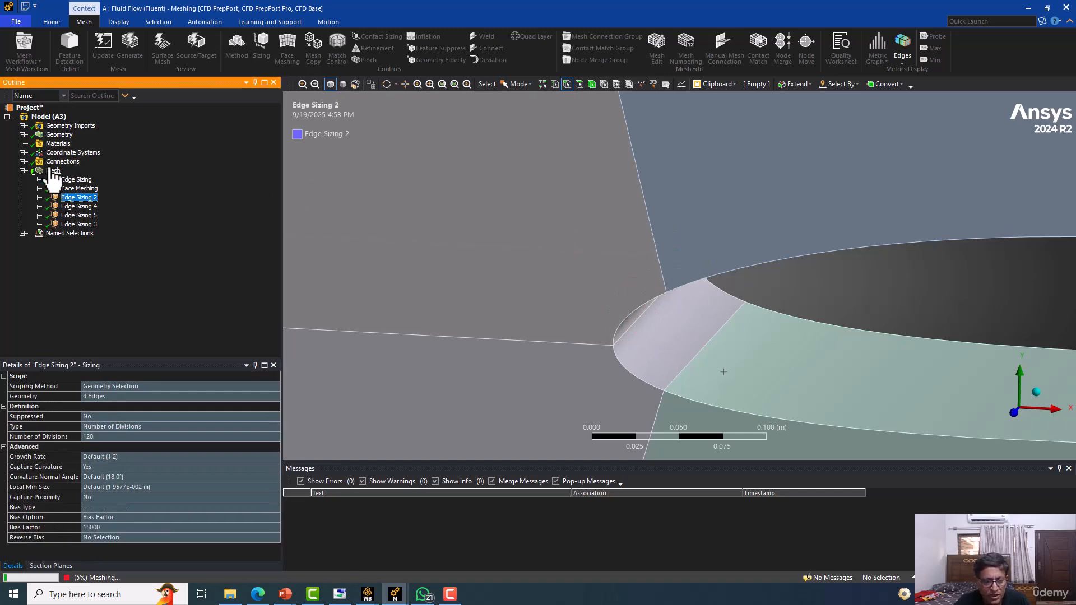
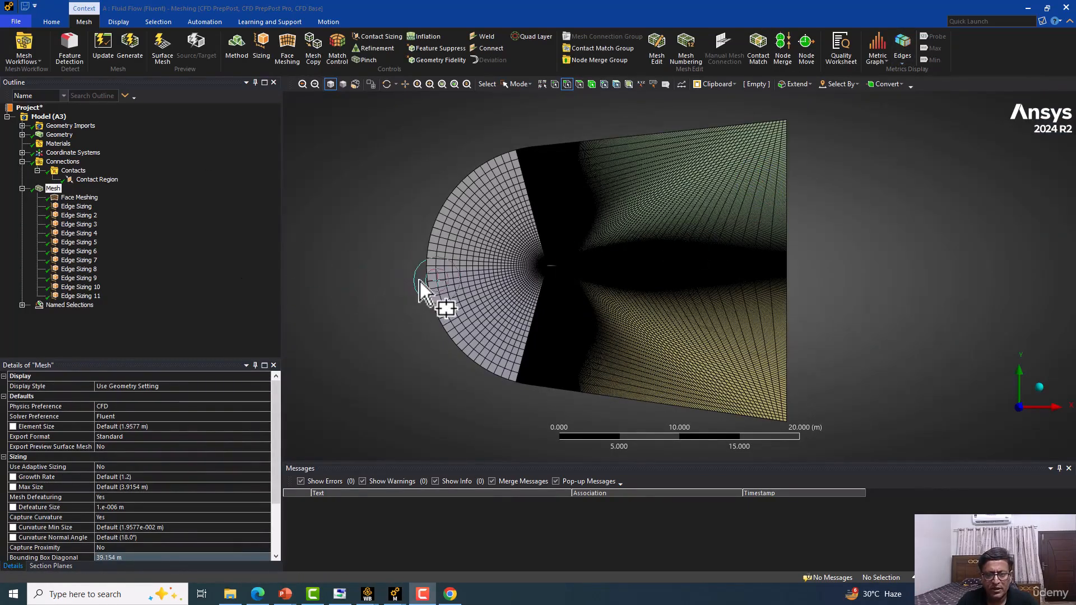
Display the domain's mesh as wireframe and review the scope and settings of the Face Meshing control
mouse_move(417, 282)
mouse_down()
mouse_move(404, 312)
mouse_move(404, 276)
mouse_up()
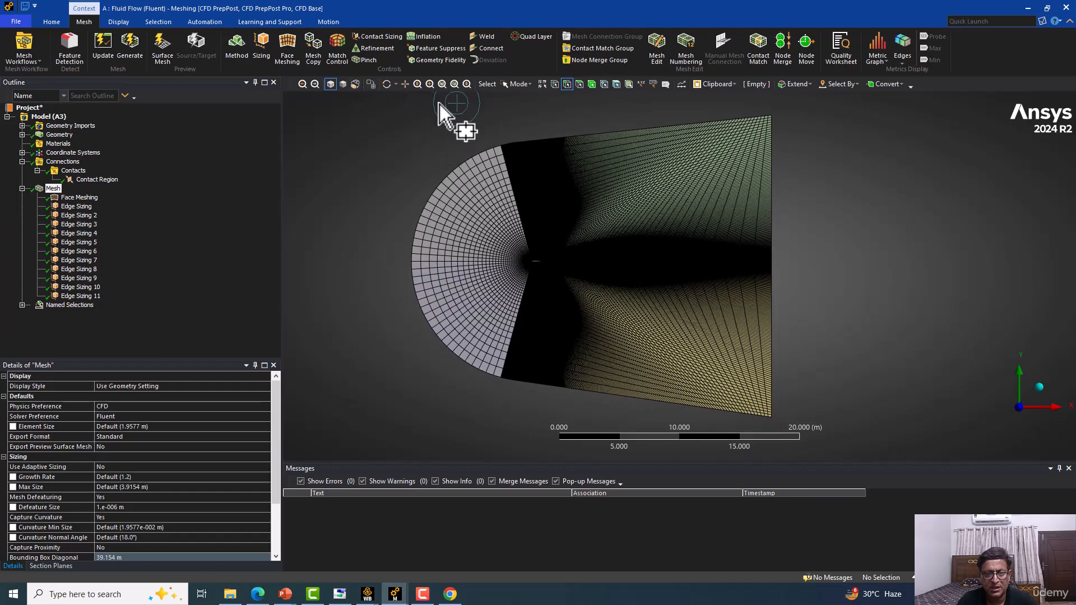
click(355, 84)
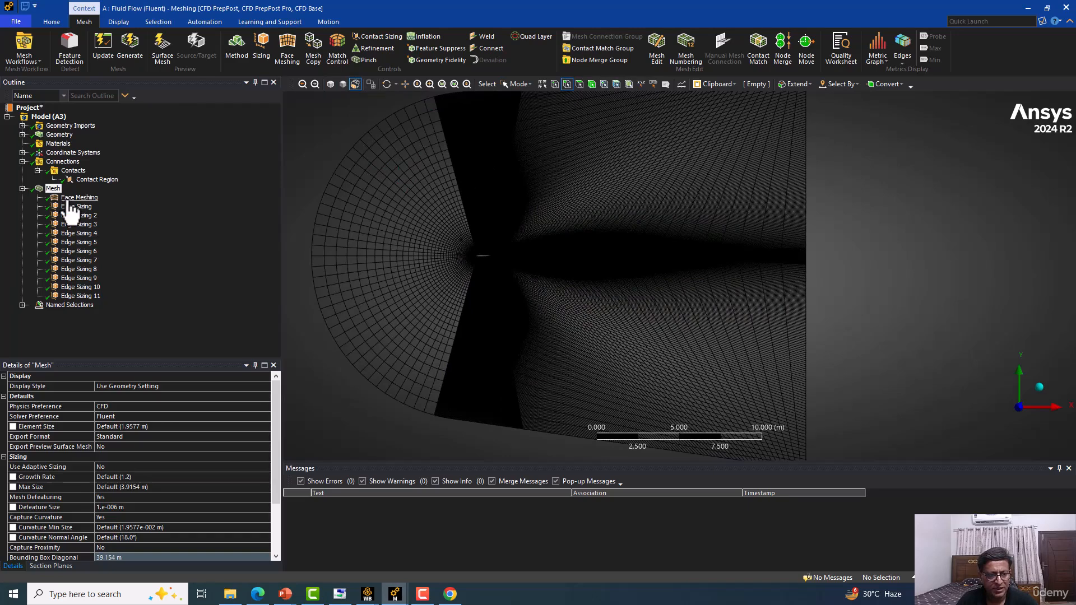
click(73, 200)
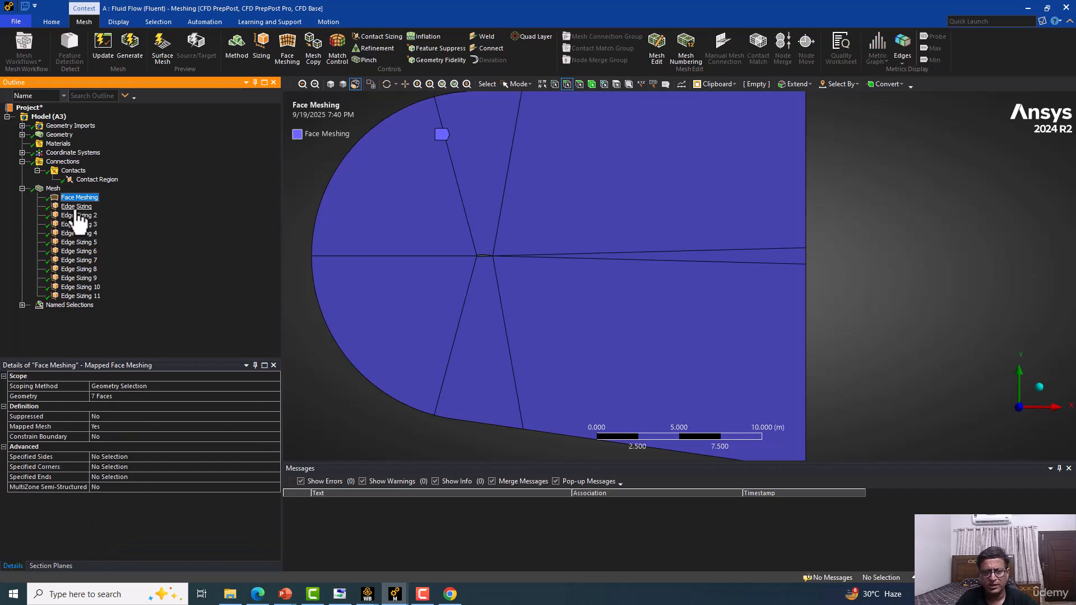
Examine the edges and division settings of the Edge Sizing control along the airfoil surface
click(76, 206)
scroll(342, 284, up, 3)
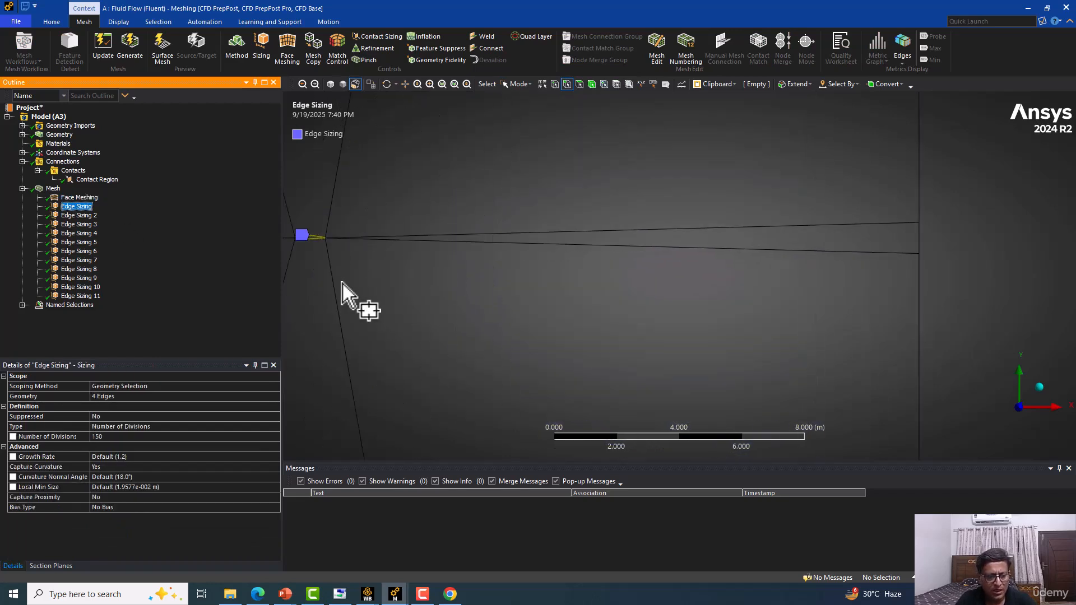
ctrl+middle_drag(341, 283, 659, 390)
scroll(589, 397, up, 6)
ctrl+middle_drag(589, 396, 580, 287)
scroll(444, 389, up, 2)
ctrl+middle_drag(443, 397, 502, 320)
scroll(439, 378, up, 4)
ctrl+middle_drag(438, 379, 524, 304)
scroll(527, 316, down, 4)
scroll(518, 321, down, 12)
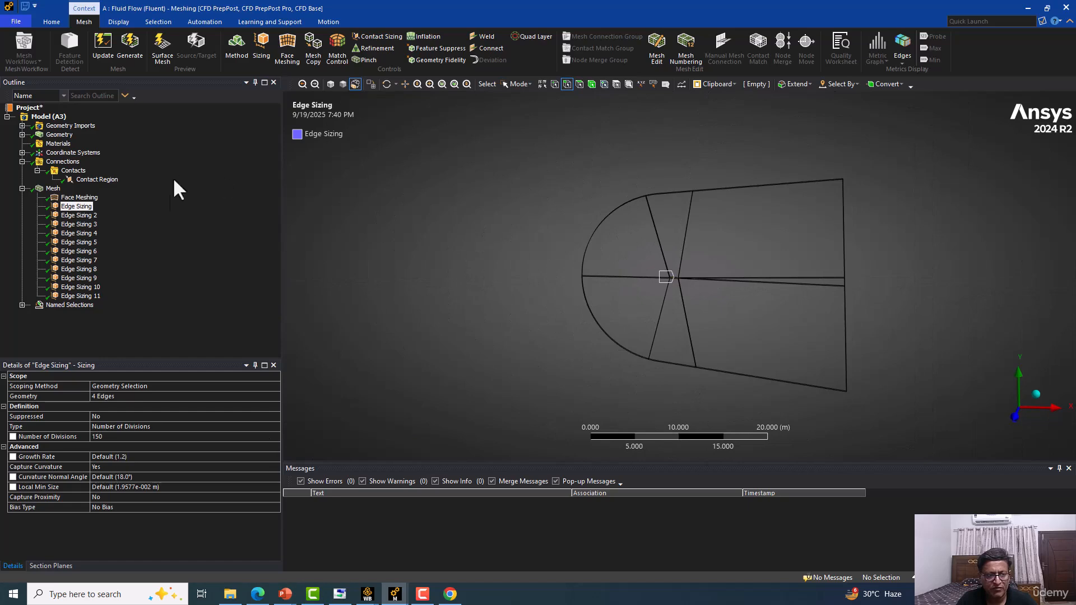
Review Edge Sizing 2 and its scoped far-field edges above and below the airfoil
click(83, 216)
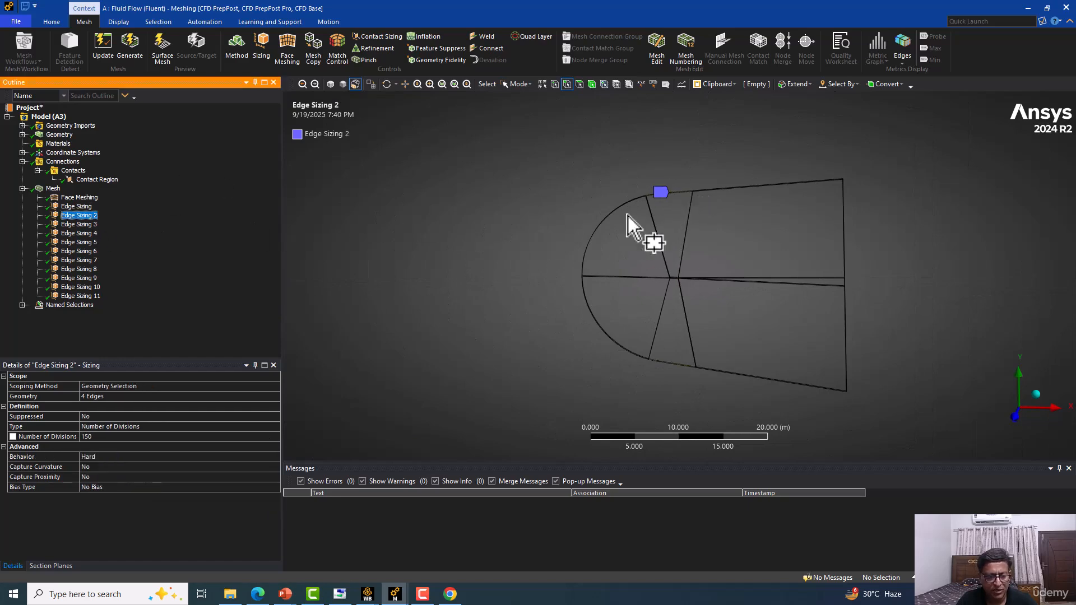
scroll(706, 170, up, 3)
middle_drag(685, 173, 590, 177)
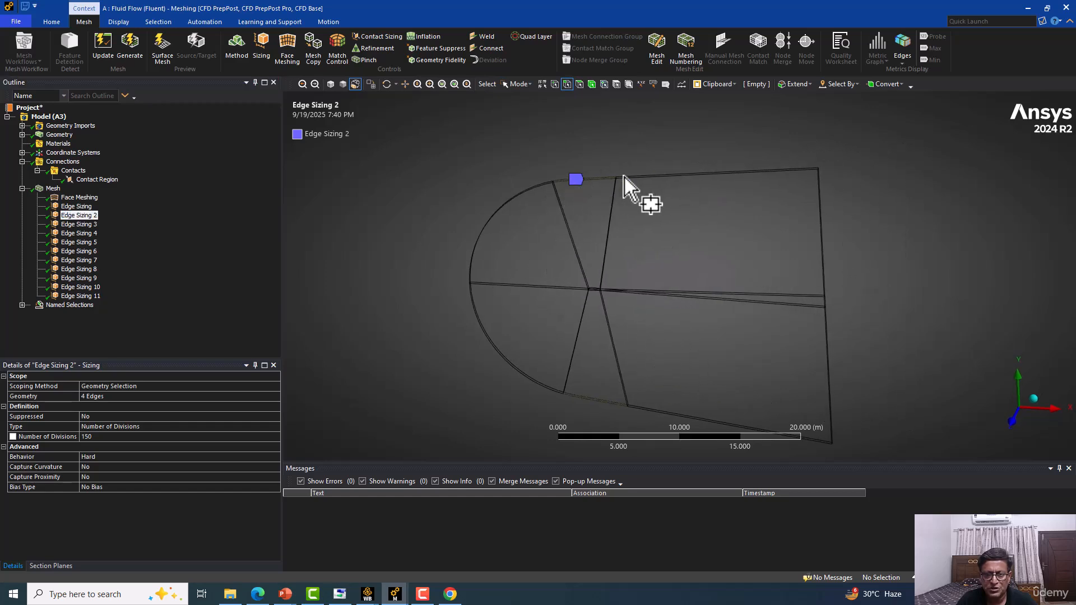
scroll(587, 179, up, 5)
ctrl+middle_drag(506, 169, 622, 279)
scroll(560, 202, down, 5)
scroll(628, 307, up, 3)
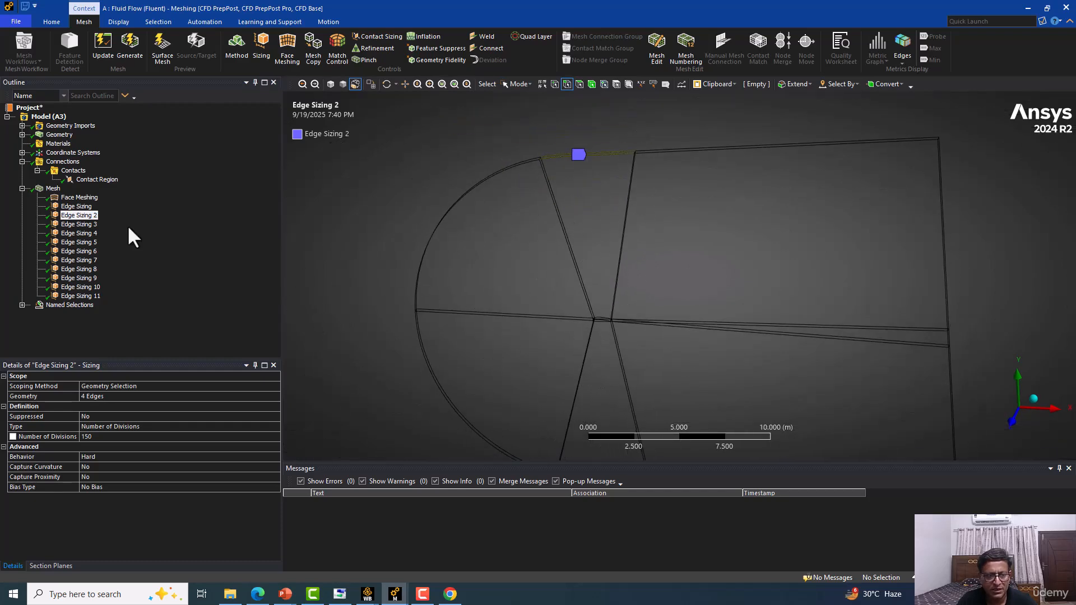
Return to the first Edge Sizing control and inspect its airfoil edges up close
click(76, 206)
scroll(550, 305, up, 5)
ctrl+middle_drag(530, 336, 601, 310)
scroll(691, 252, up, 5)
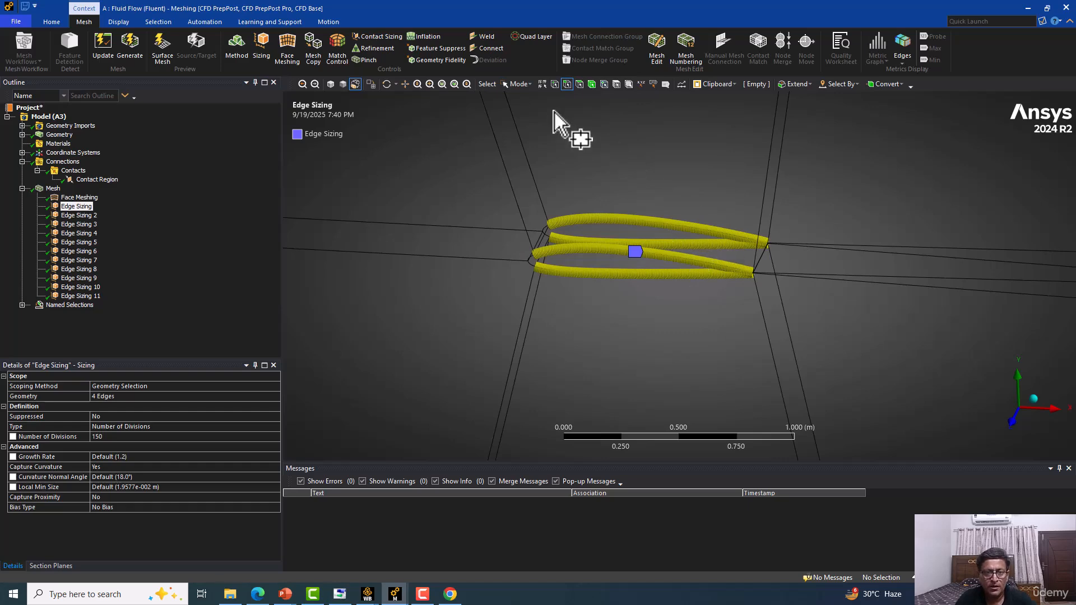
click(529, 85)
click(527, 97)
Recheck Edge Sizing 2, and review Edge Sizing 3's bias settings on the edges running from the airfoil to the outer boundary
click(78, 215)
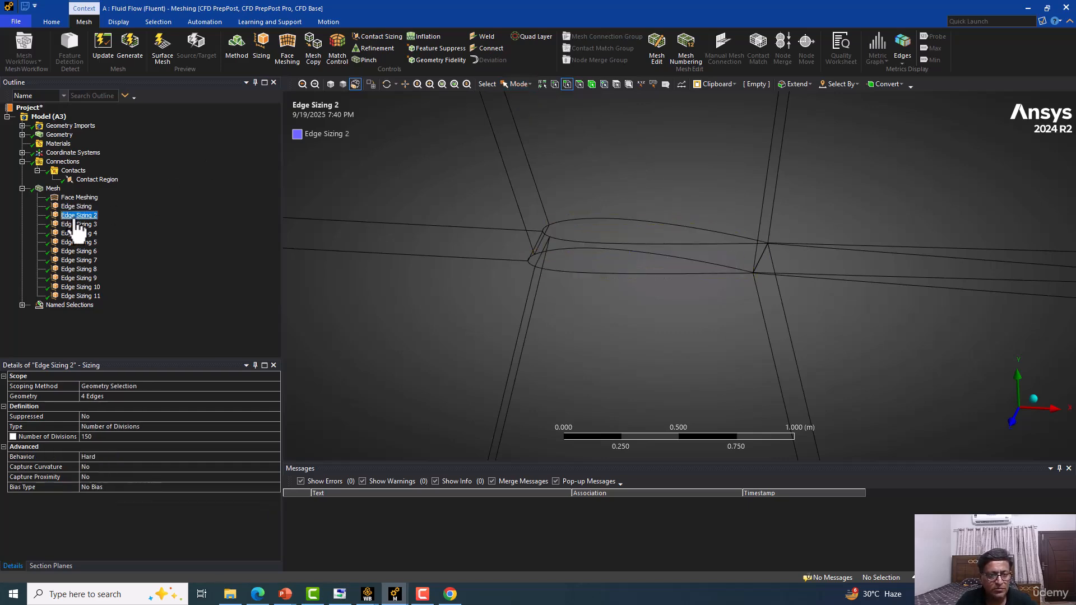
scroll(624, 281, down, 3)
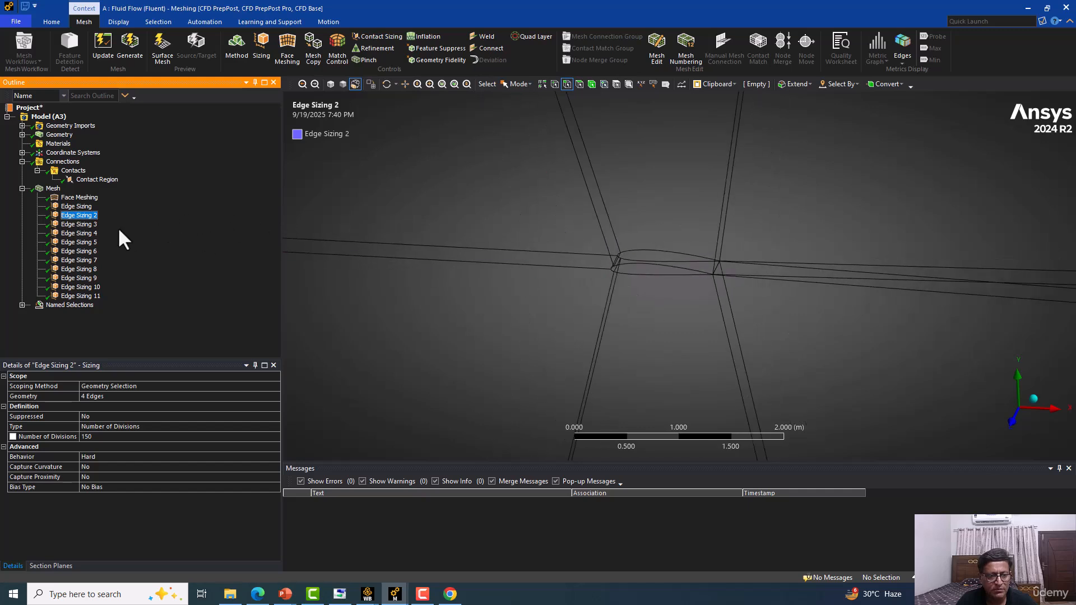
click(79, 224)
scroll(602, 278, down, 4)
scroll(628, 274, down, 4)
scroll(529, 301, up, 7)
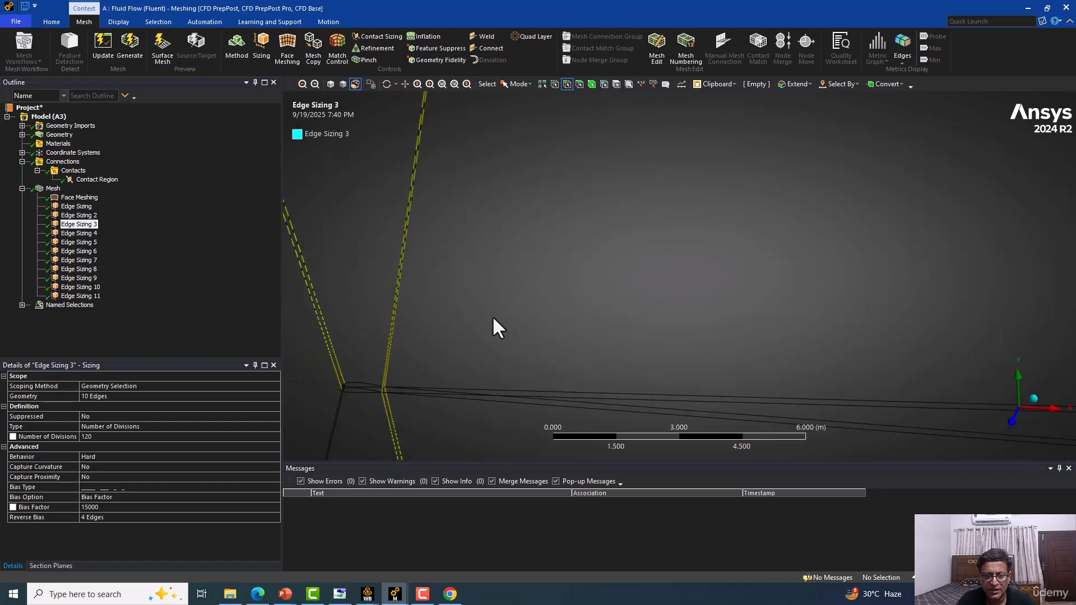
scroll(495, 328, down, 4)
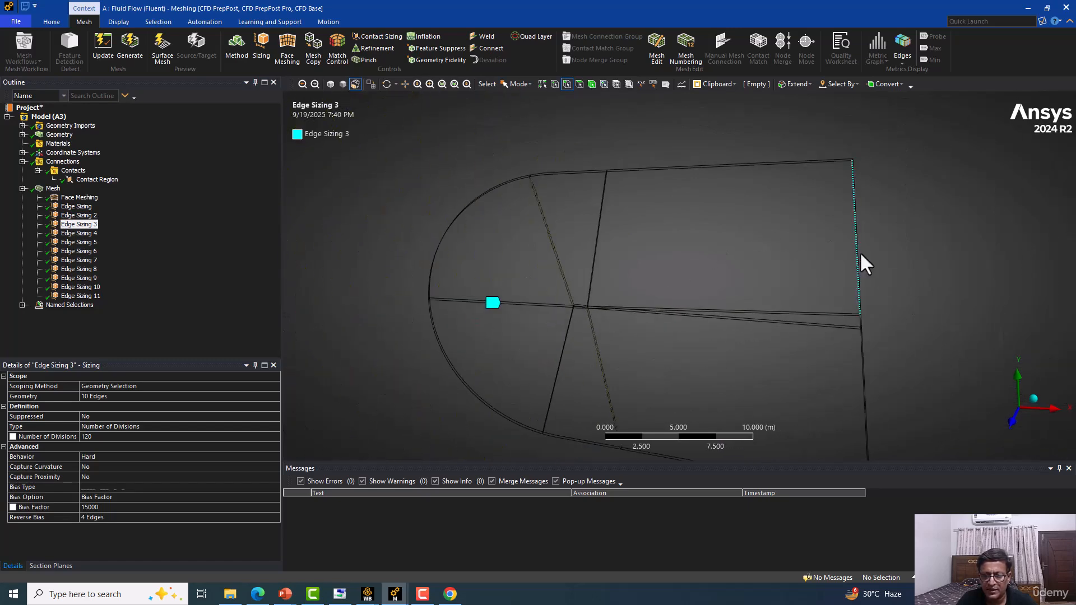
middle_drag(856, 262, 834, 264)
ctrl+middle_drag(584, 266, 577, 257)
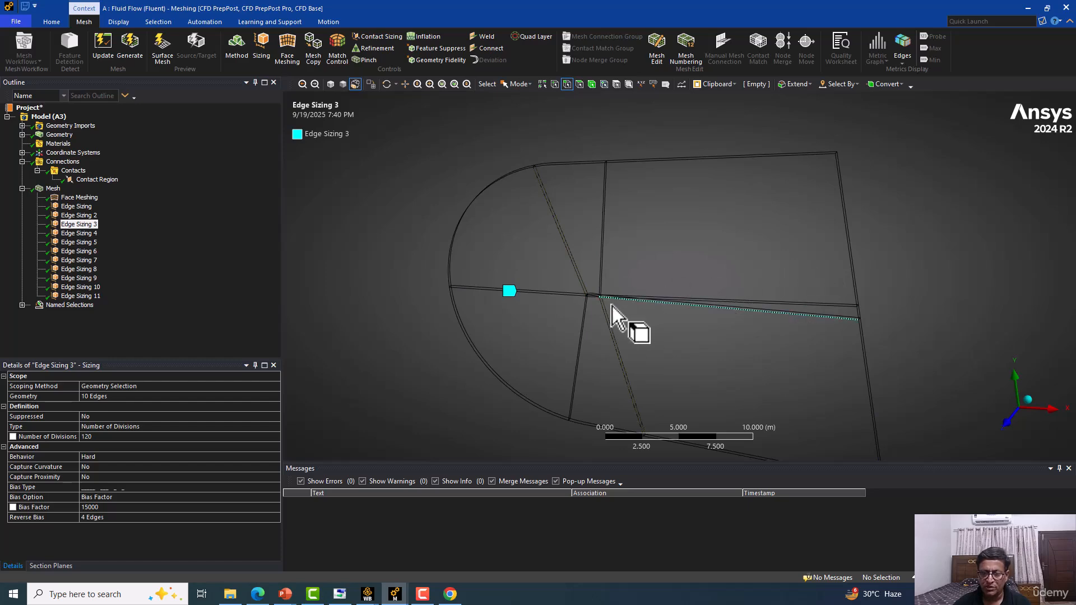
Examine Edge Sizing 4 and the direction of its bias along the outlet edges
click(95, 234)
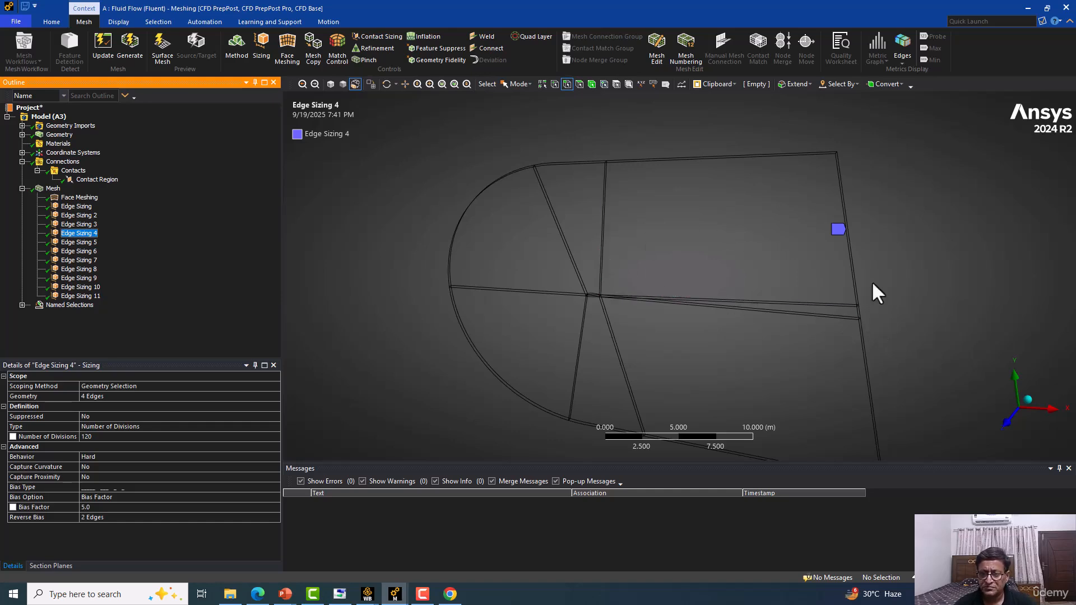
scroll(857, 201, up, 5)
ctrl+middle_drag(845, 220, 401, 266)
scroll(489, 265, up, 4)
ctrl+middle_drag(493, 267, 676, 152)
scroll(600, 350, up, 5)
scroll(600, 350, up, 4)
ctrl+middle_drag(596, 364, 654, 274)
scroll(470, 375, up, 6)
ctrl+middle_drag(488, 292, 506, 209)
scroll(475, 363, down, 1)
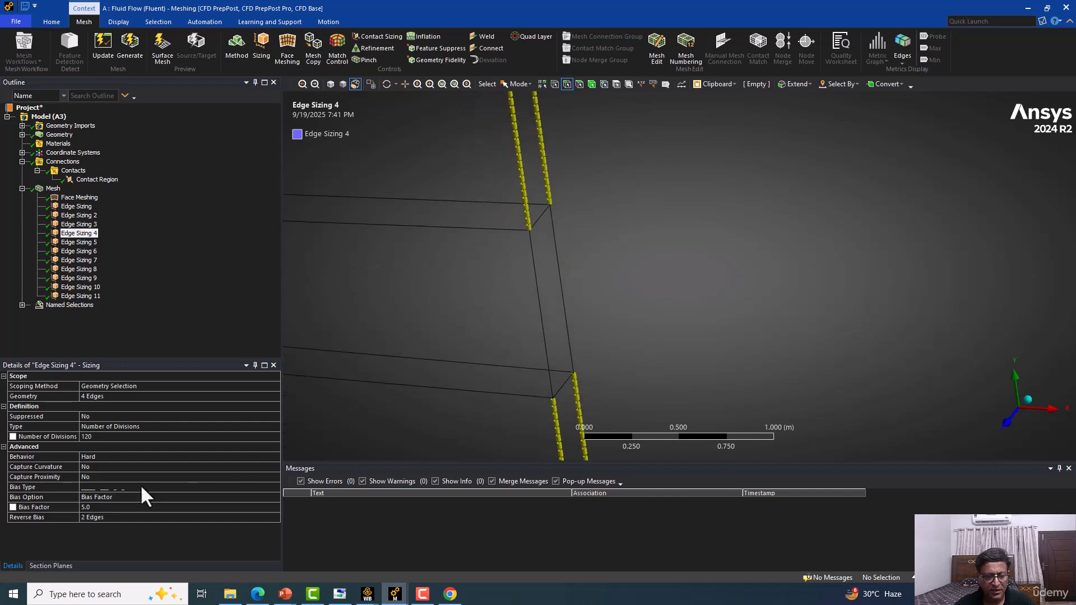
Inspect which outlet edges are assigned to Edge Sizing 4's Reverse Bias
click(99, 517)
ctrl+middle_drag(420, 404, 449, 288)
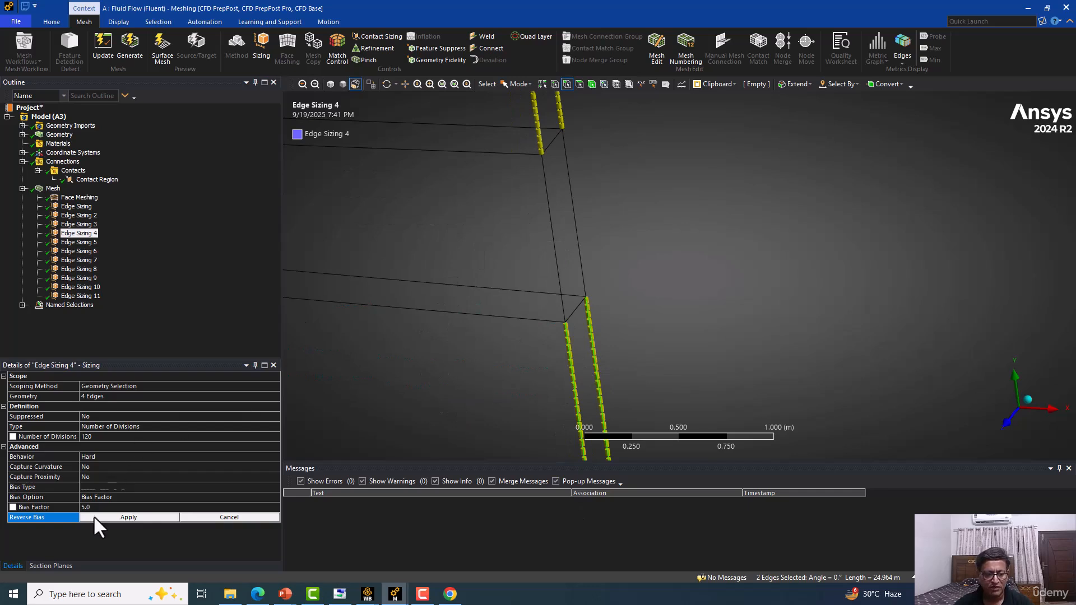
click(386, 429)
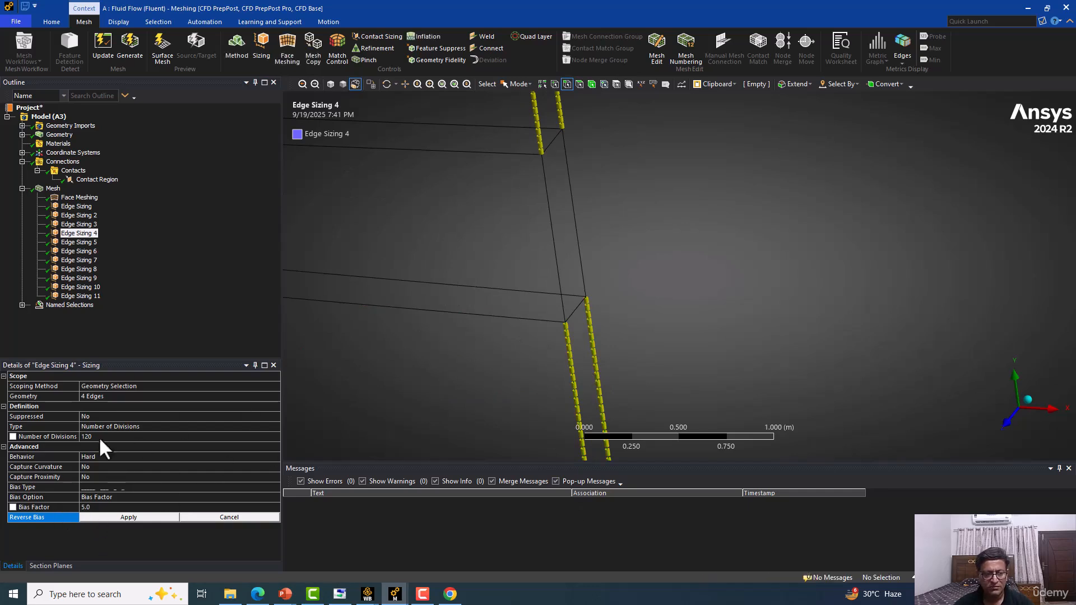
Review Edge Sizing 5's bias settings on the wake edges between the trailing edge and the outlet
click(79, 242)
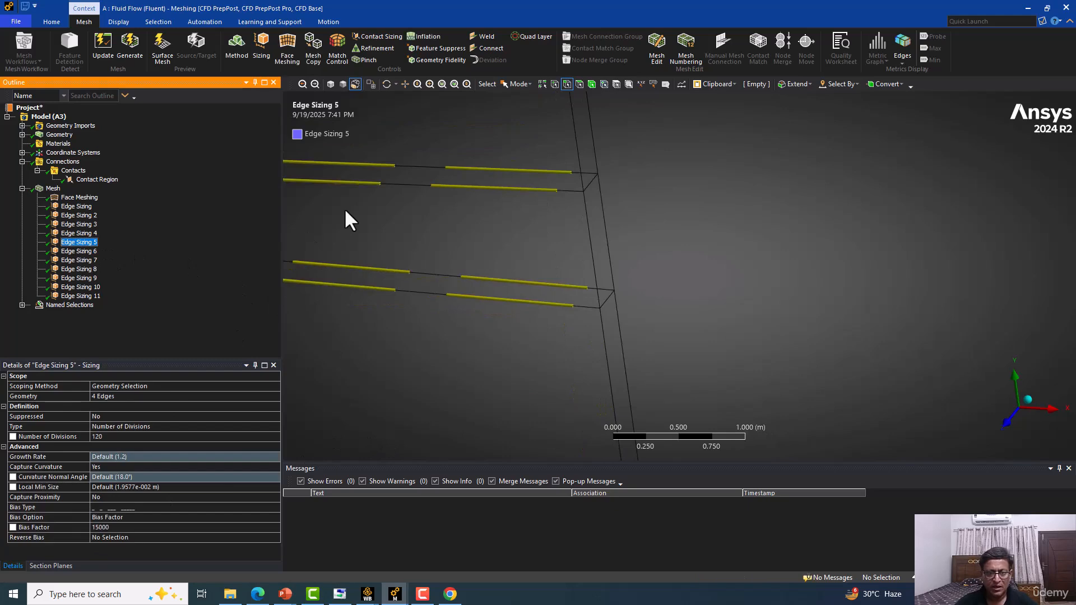
scroll(387, 242, down, 9)
scroll(486, 308, up, 3)
ctrl+middle_drag(328, 246, 635, 339)
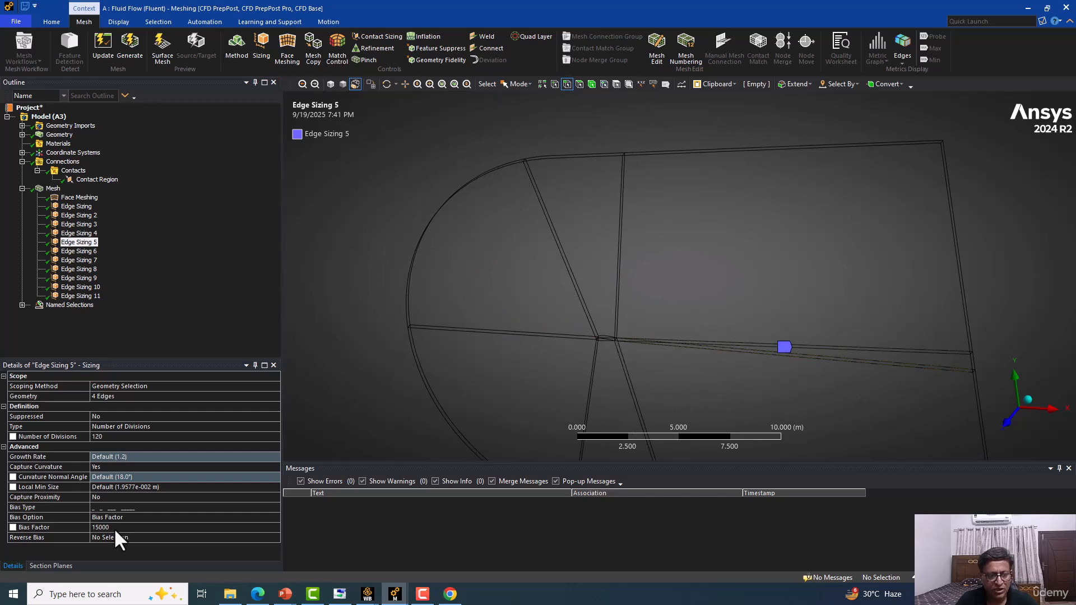
Review Edge Sizing 6 on the outer boundary edges downstream of the airfoil
click(74, 254)
scroll(775, 275, down, 2)
ctrl+middle_drag(724, 274, 677, 247)
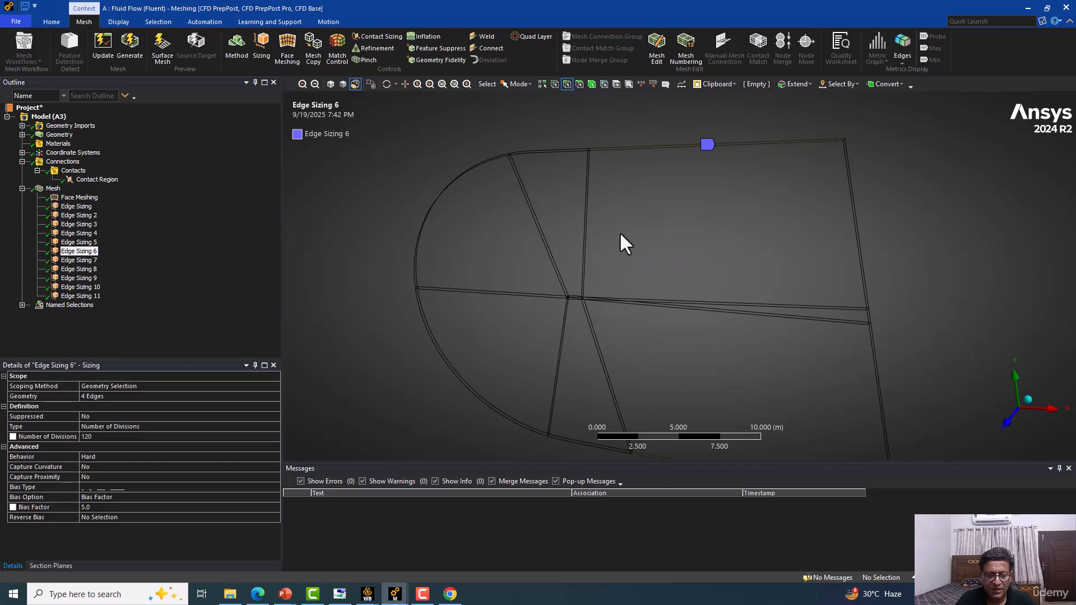
scroll(540, 177, up, 1)
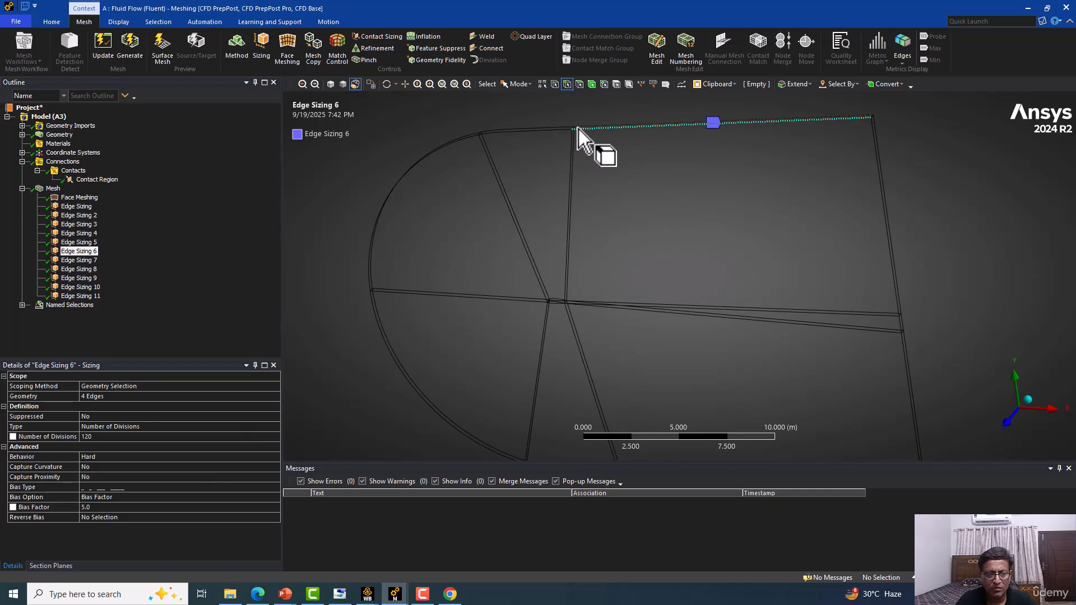
Examine Edge Sizing 7 on the short edges of the airfoil's blunt trailing edge
click(78, 260)
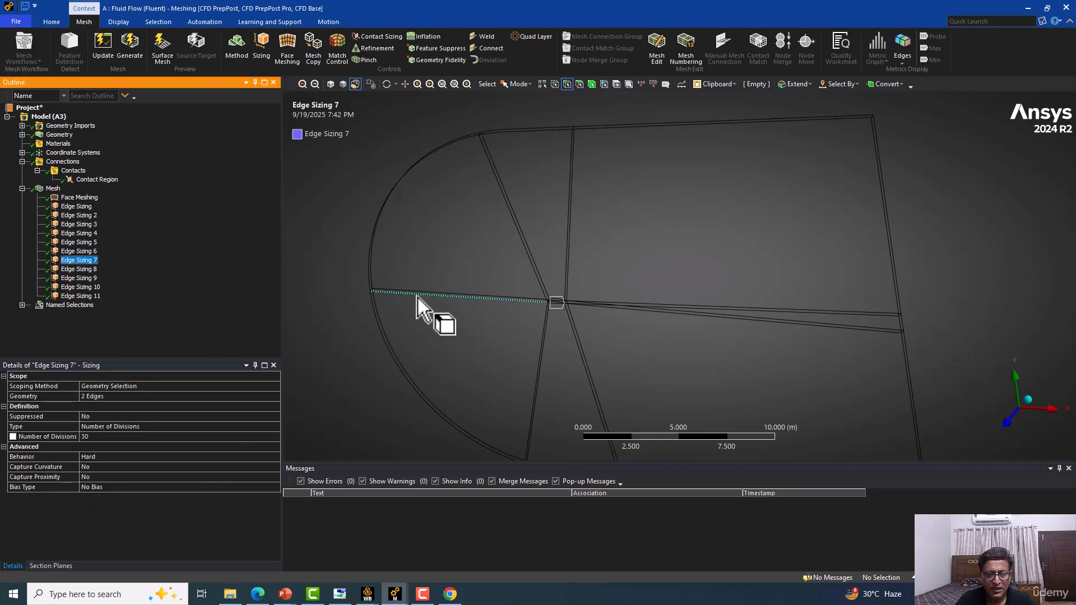
scroll(416, 298, up, 6)
scroll(416, 334, up, 2)
ctrl+middle_drag(416, 335, 918, 263)
scroll(719, 322, up, 7)
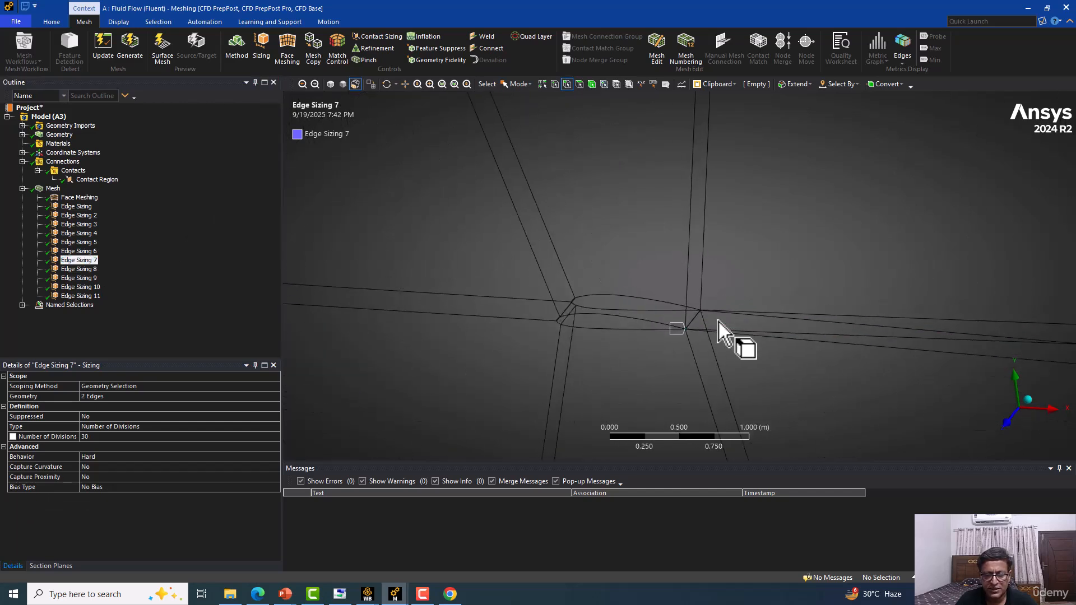
ctrl+middle_drag(680, 346, 638, 282)
scroll(638, 281, up, 9)
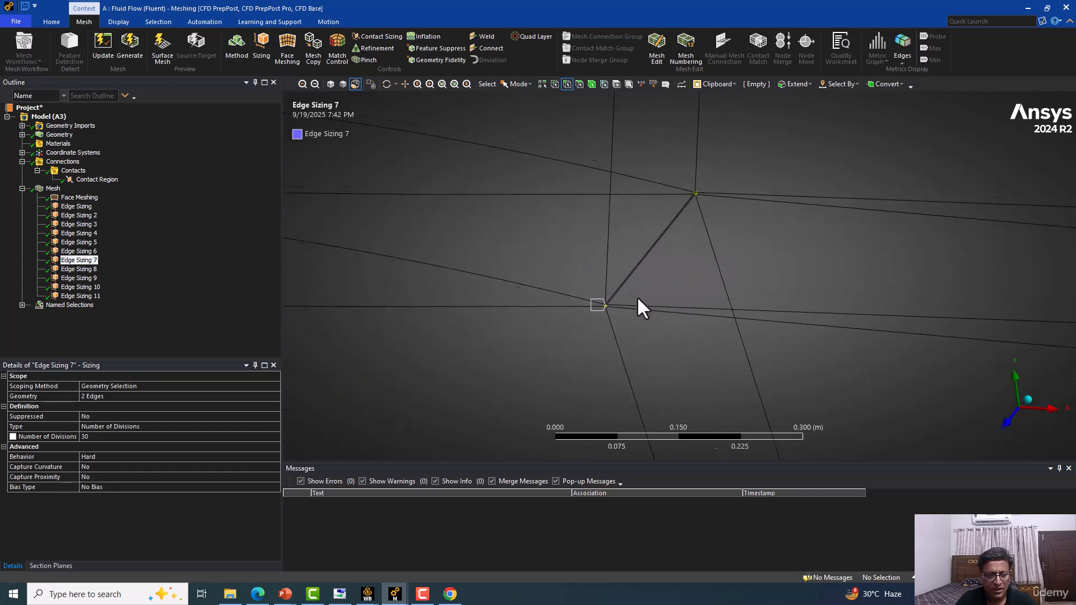
ctrl+middle_drag(591, 295, 752, 227)
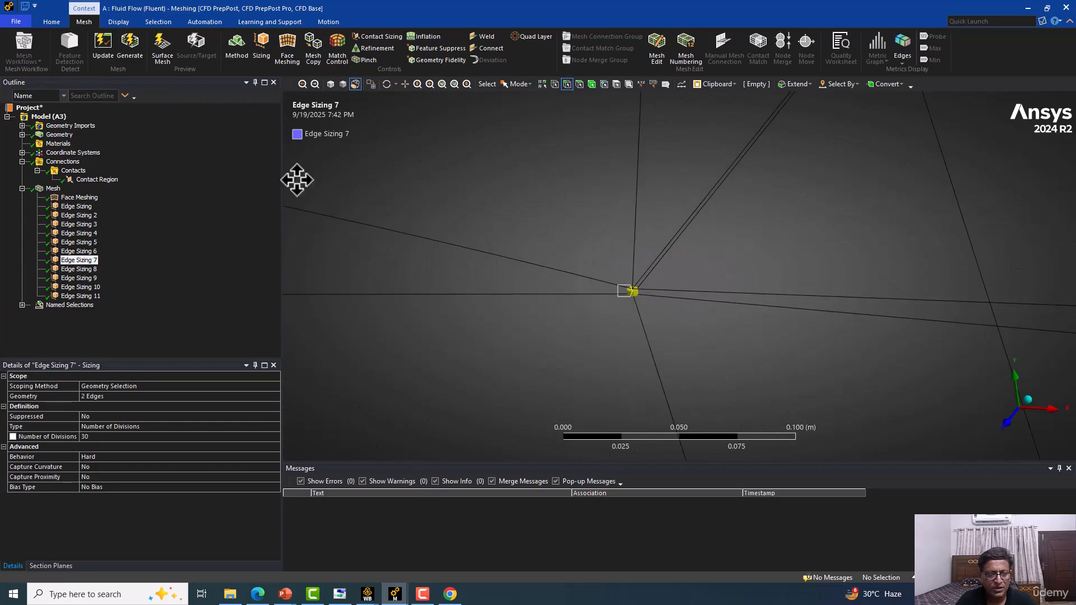
Inspect the generated mesh cells around the blunt trailing edge at close range
click(54, 191)
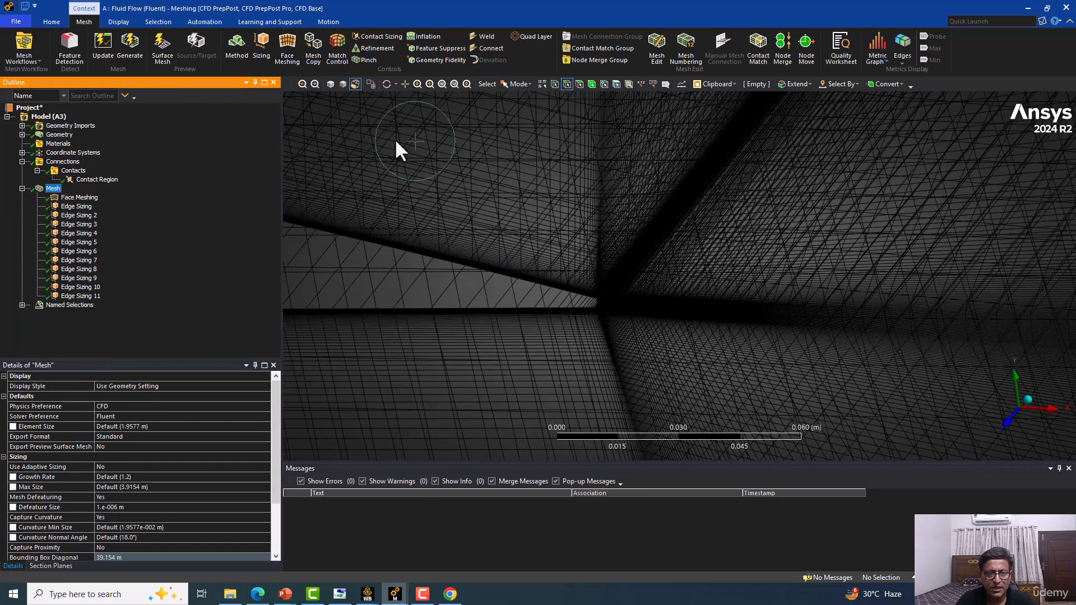
scroll(440, 253, up, 8)
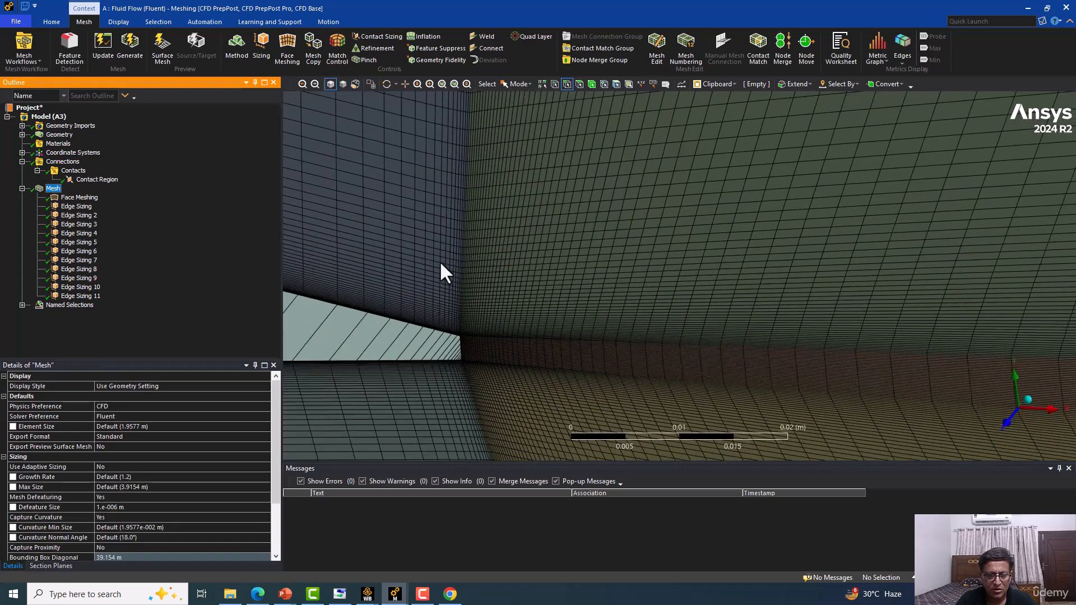
ctrl+middle_drag(715, 166, 751, 144)
scroll(677, 211, up, 8)
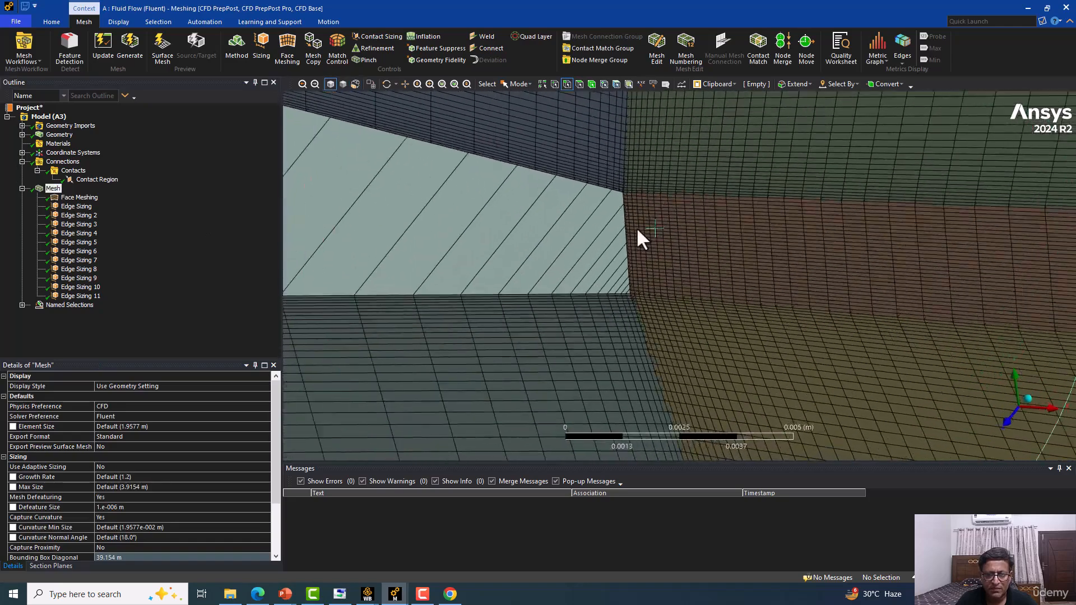
scroll(612, 218, up, 2)
ctrl+middle_drag(541, 145, 559, 196)
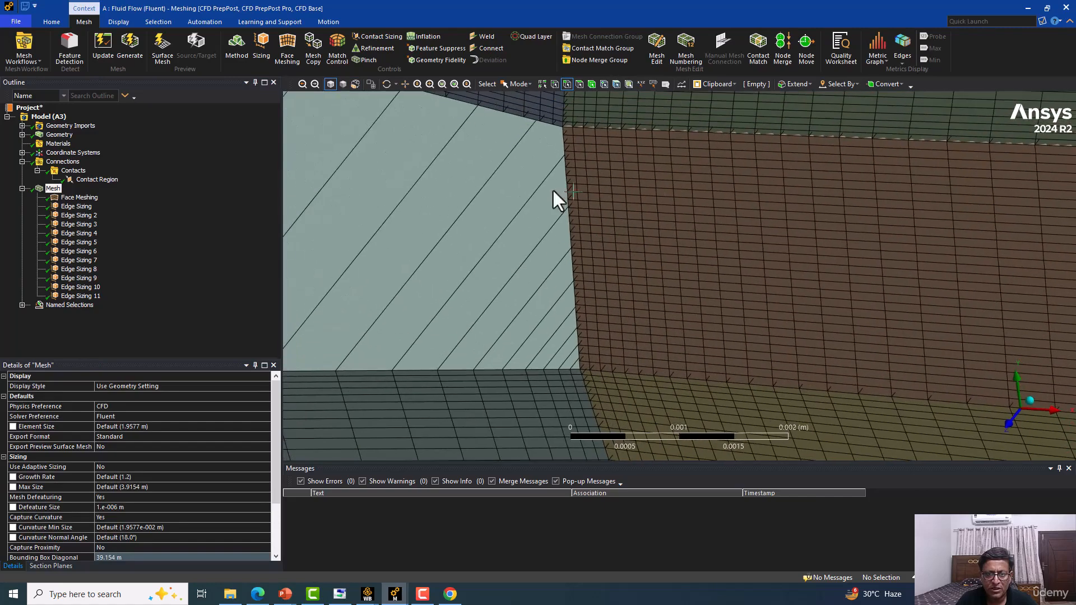
ctrl+middle_drag(533, 143, 565, 235)
scroll(542, 145, up, 3)
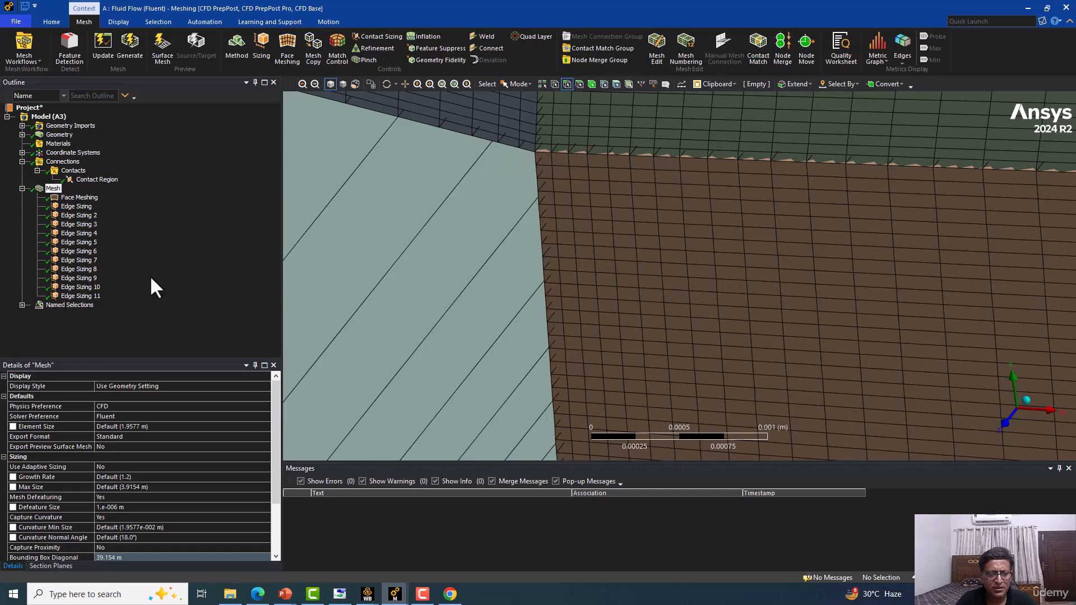
Give Edge Sizing 7 at the trailing edge a bias that refines both ends, with a bias factor of 5
click(120, 548)
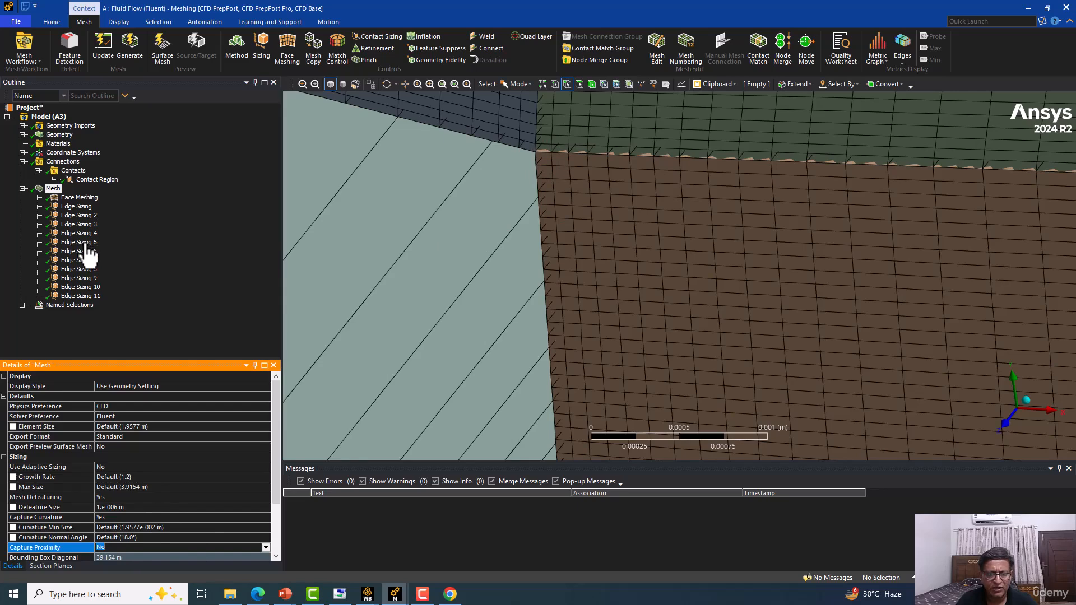
click(86, 242)
click(86, 251)
click(84, 260)
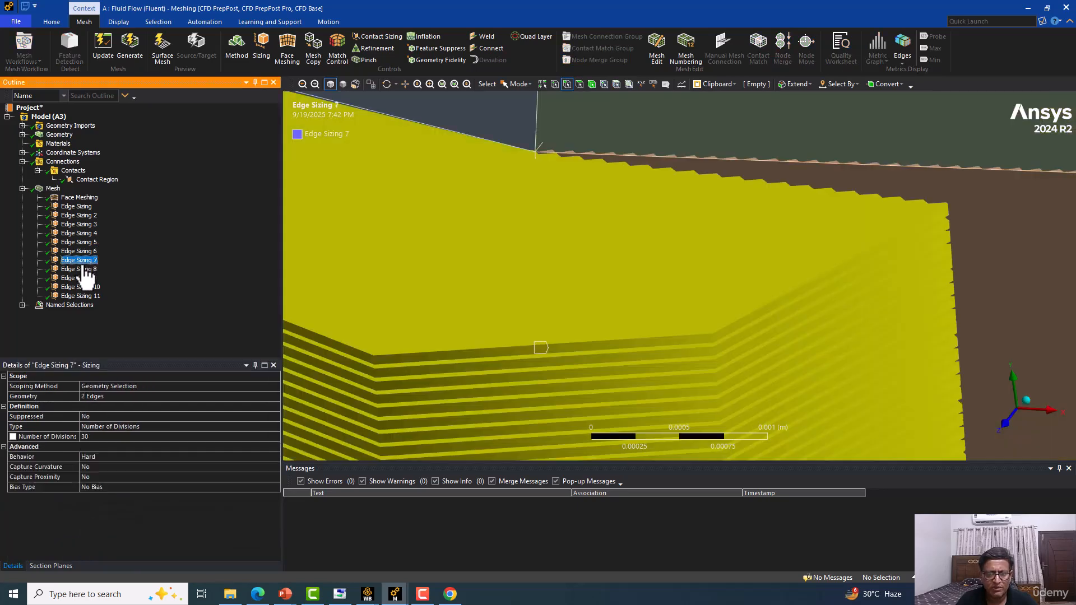
scroll(416, 314, down, 5)
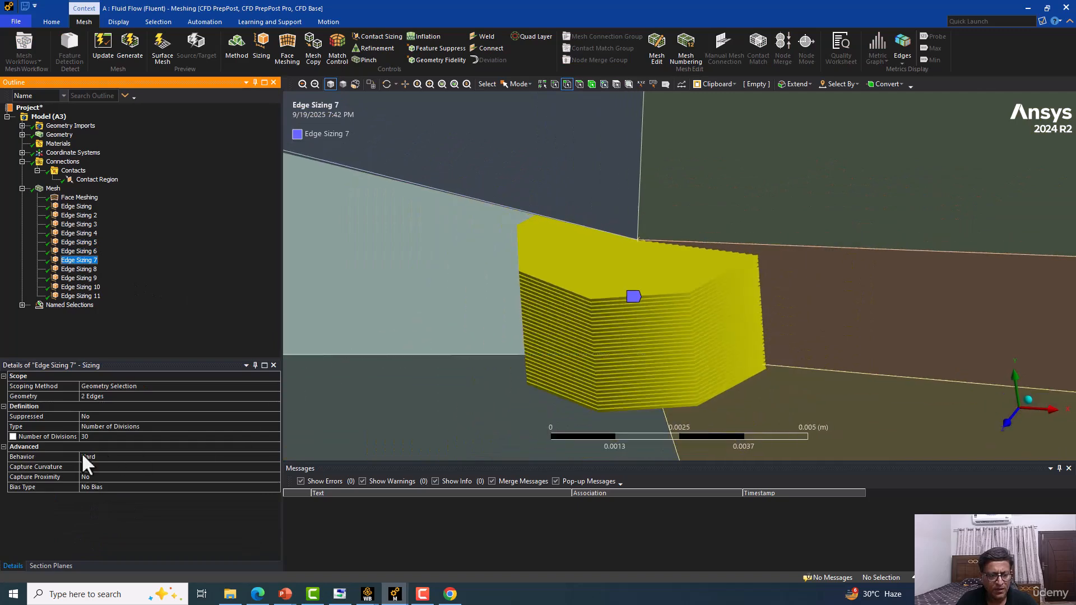
click(111, 486)
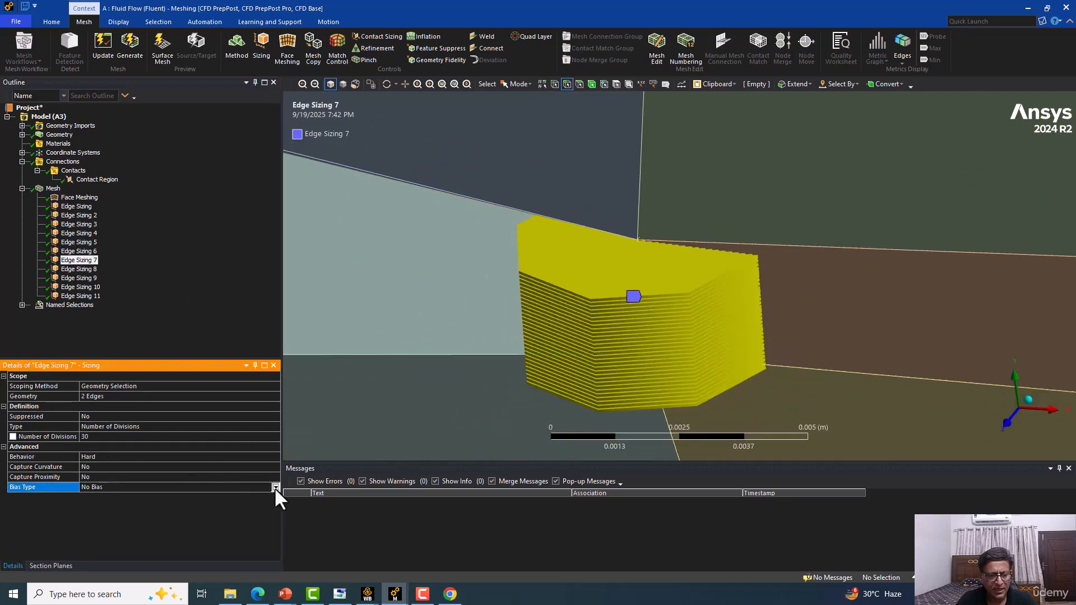
click(274, 486)
click(147, 510)
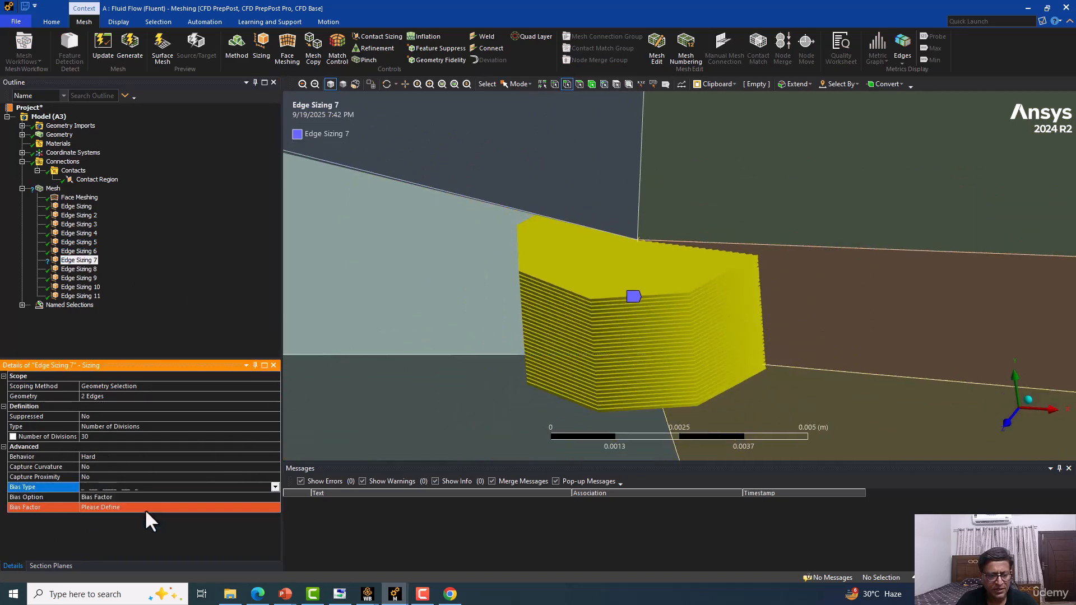
click(118, 507)
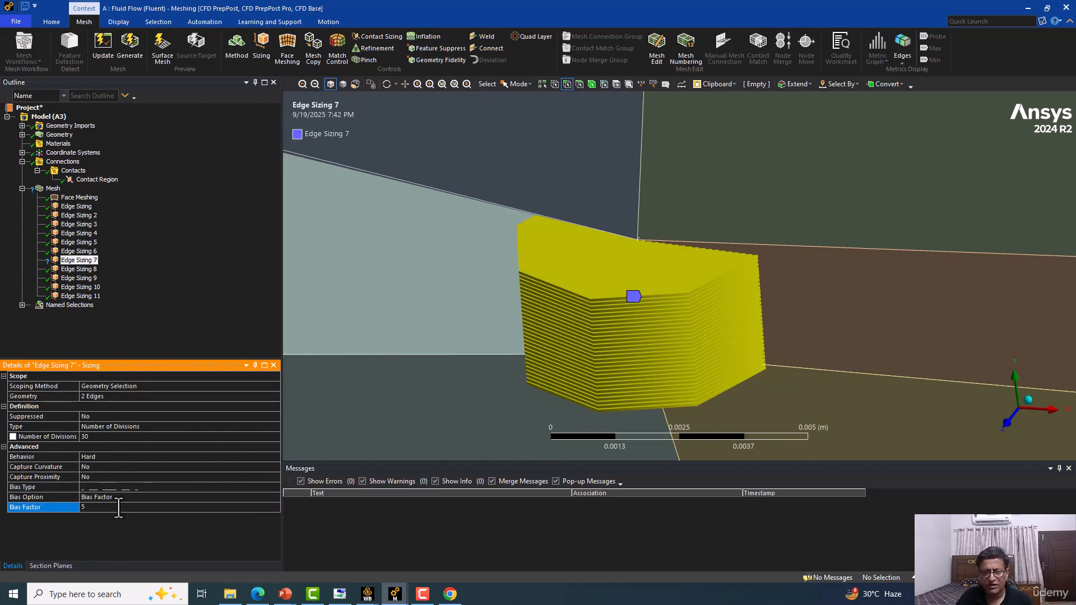
key(Return)
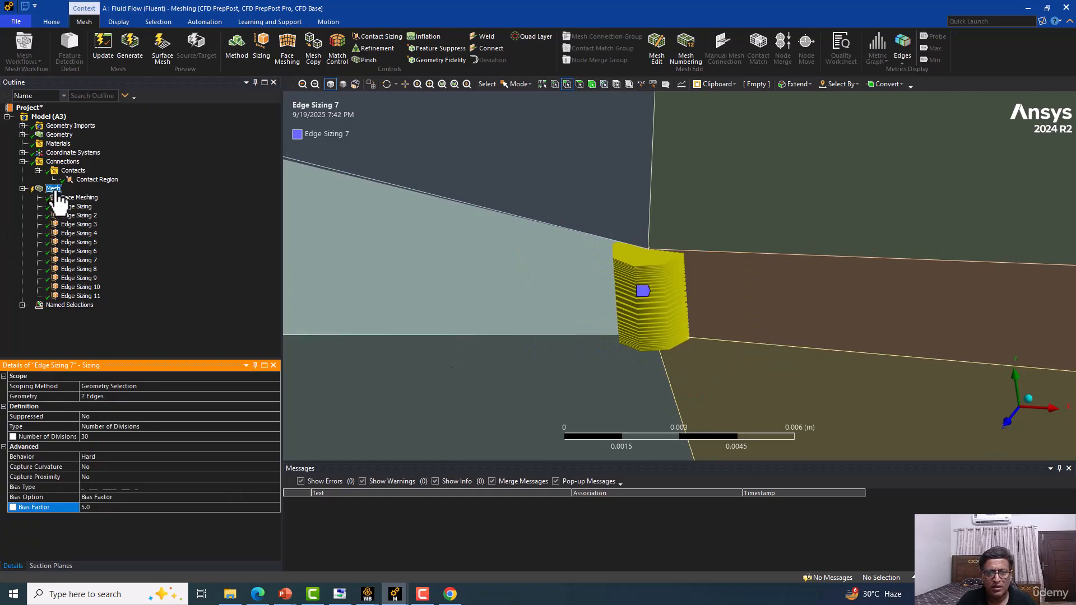
Review Edge Sizing 8 on the airfoil's leading-edge edges
scroll(553, 222, up, 5)
scroll(553, 222, down, 5)
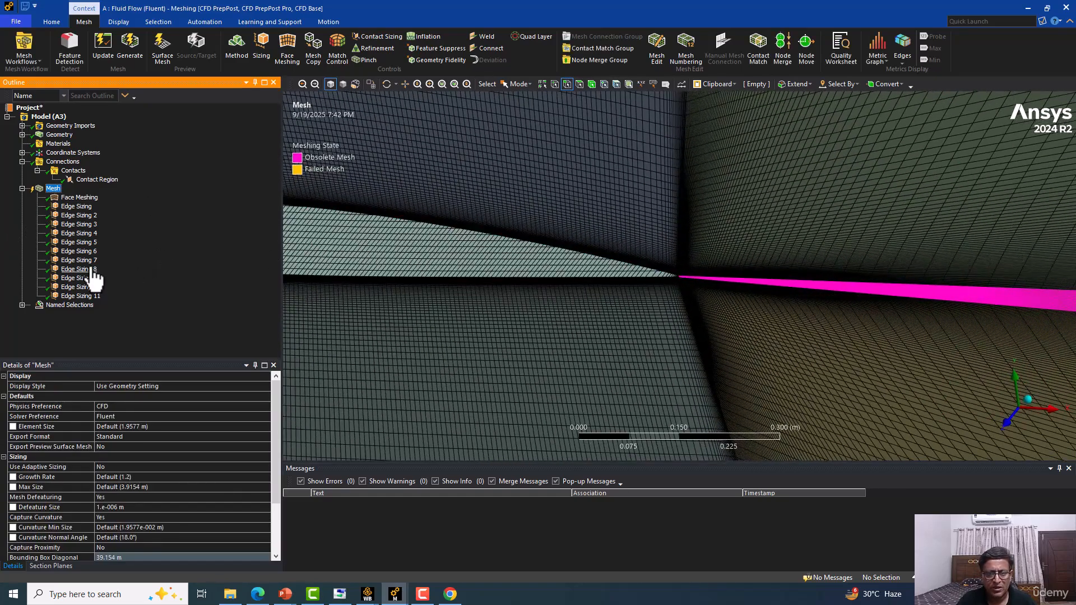
click(79, 269)
click(89, 261)
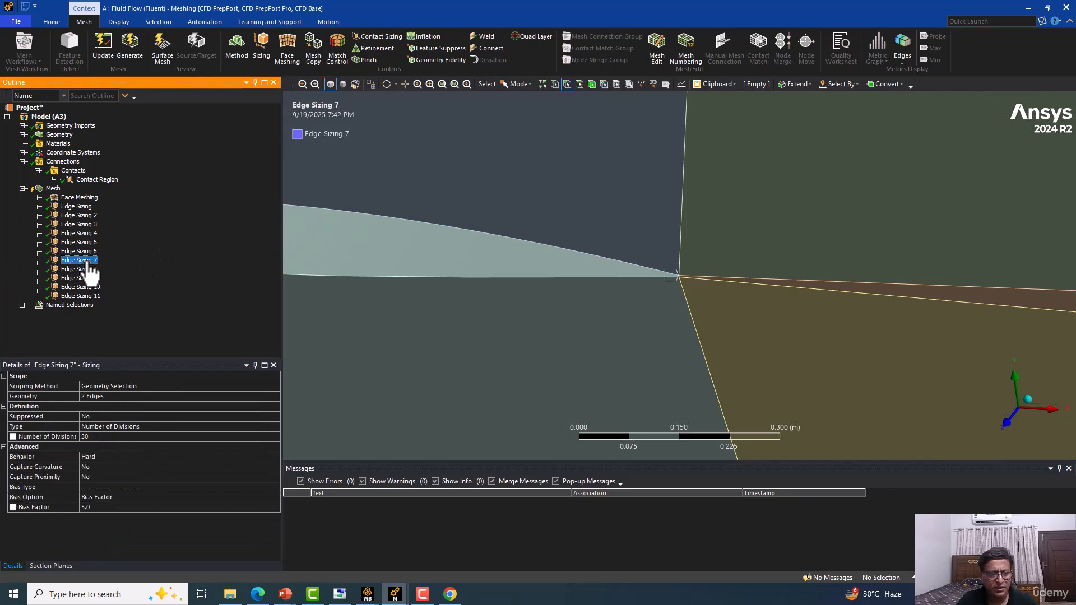
click(78, 270)
scroll(624, 268, down, 3)
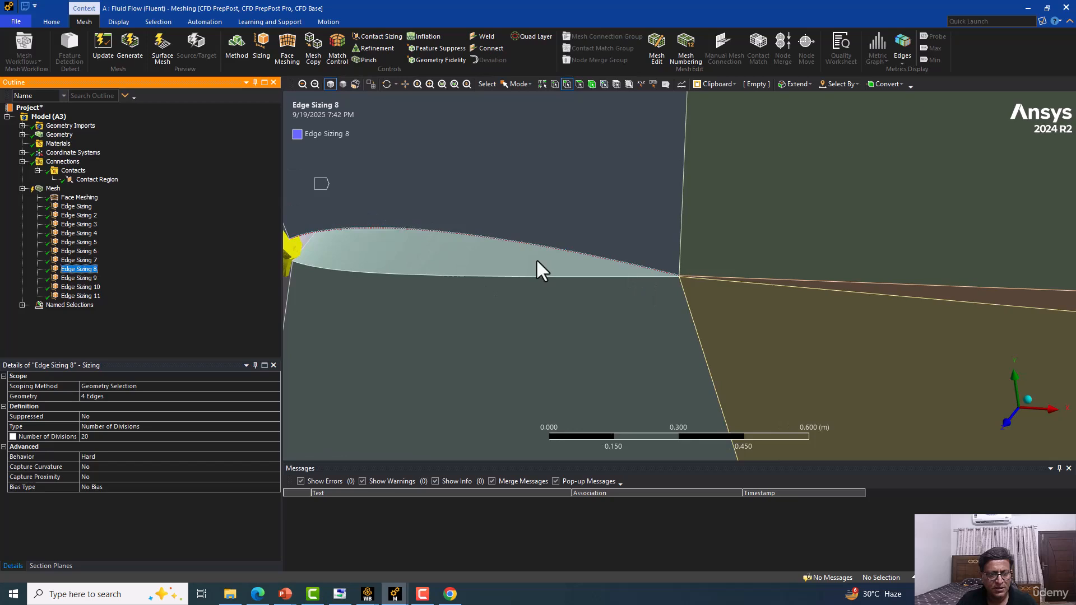
scroll(351, 239, down, 5)
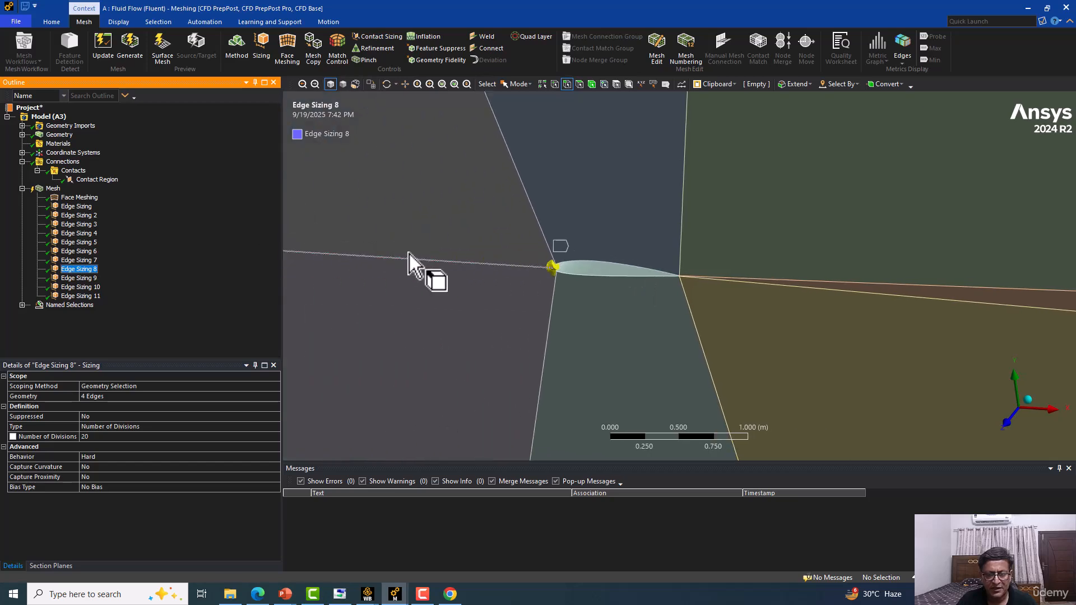
scroll(436, 250, down, 3)
scroll(500, 306, up, 7)
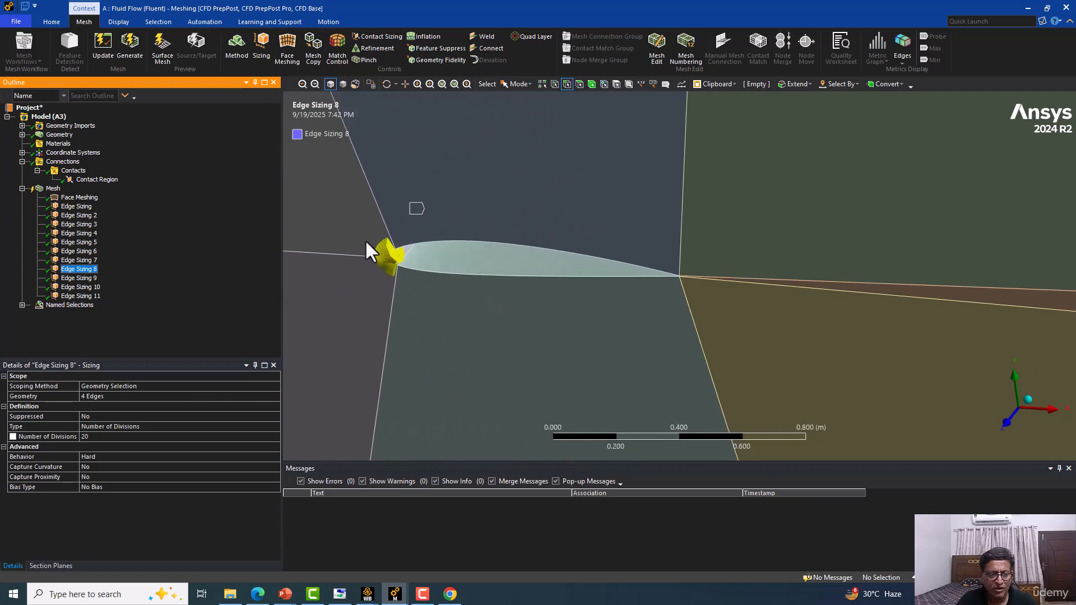
Review Edge Sizing 9 on the curved outer boundary edges upstream of the airfoil
click(77, 278)
scroll(448, 270, down, 10)
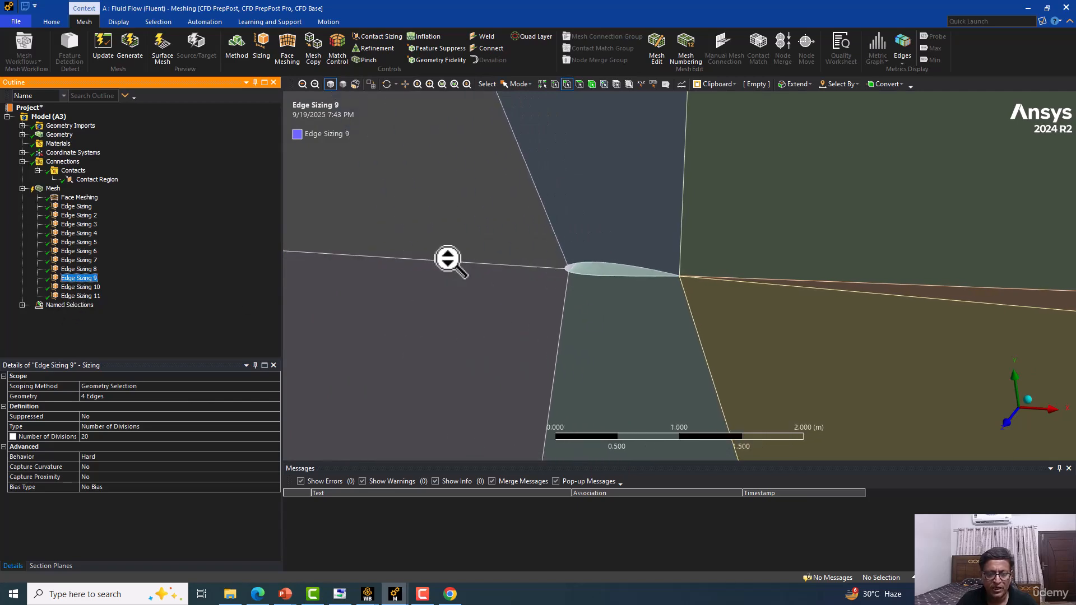
mouse_move(497, 139)
ctrl+middle_down()
mouse_move(480, 254)
mouse_move(448, 267)
mouse_move(481, 324)
mouse_move(491, 264)
ctrl+middle_up()
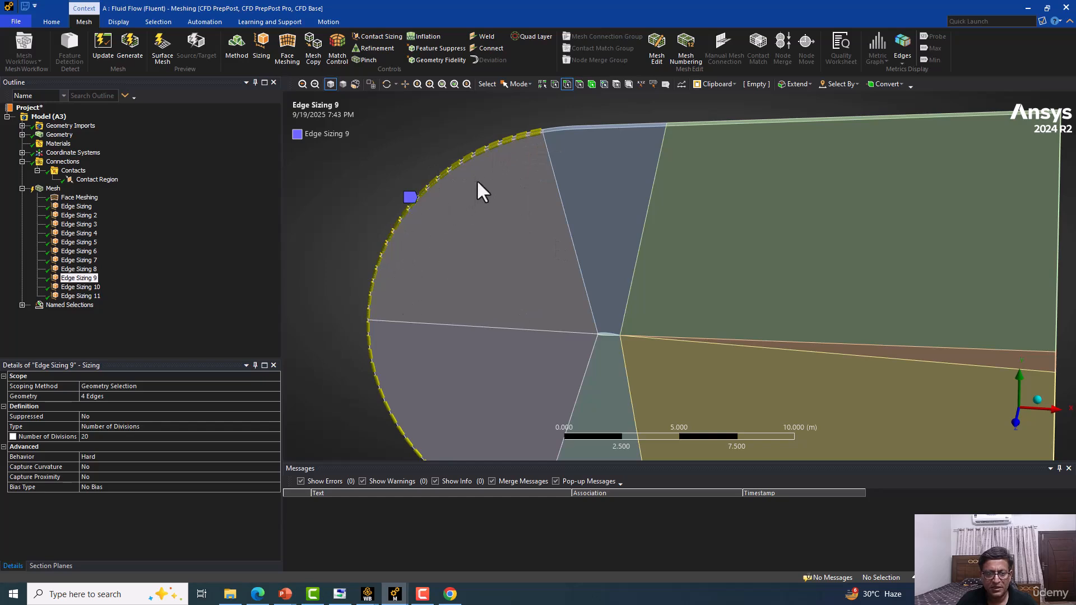
Examine Edge Sizing 10 on the spanwise edges at the airfoil's leading and trailing edges
click(84, 288)
scroll(538, 286, up, 5)
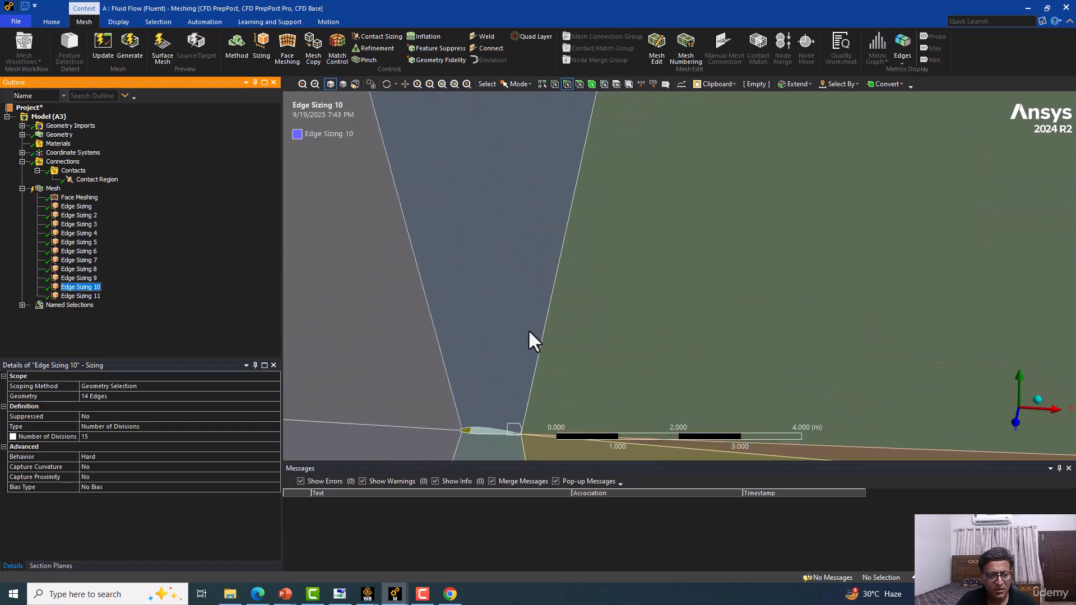
ctrl+middle_drag(533, 339, 661, 196)
ctrl+middle_drag(584, 330, 680, 259)
scroll(553, 353, up, 5)
scroll(552, 353, up, 2)
middle_drag(552, 353, 500, 331)
scroll(483, 346, up, 2)
scroll(483, 346, up, 3)
ctrl+middle_drag(435, 356, 486, 345)
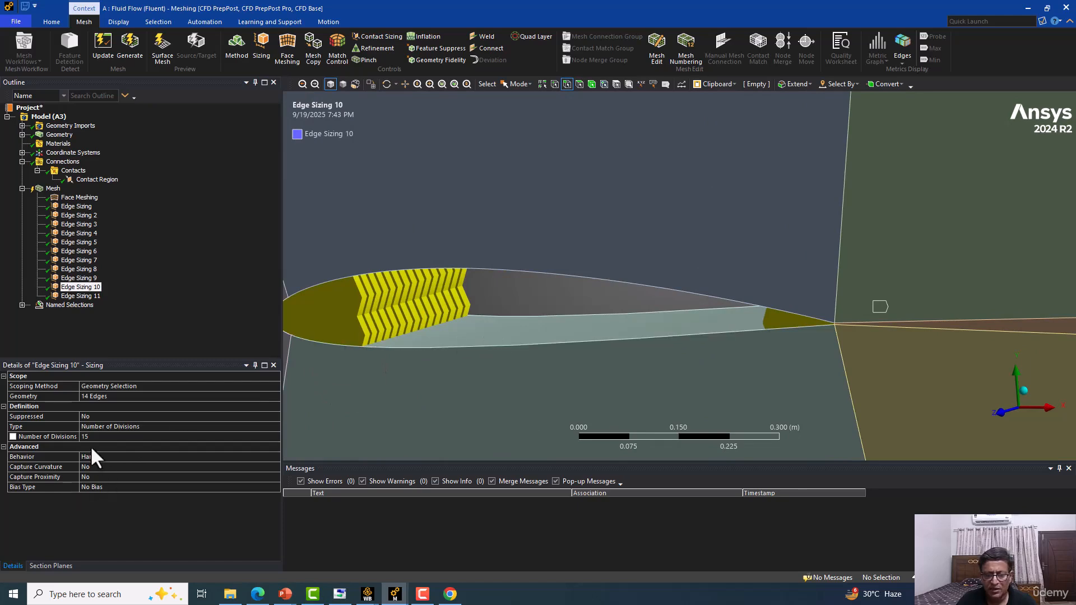
scroll(441, 285, down, 2)
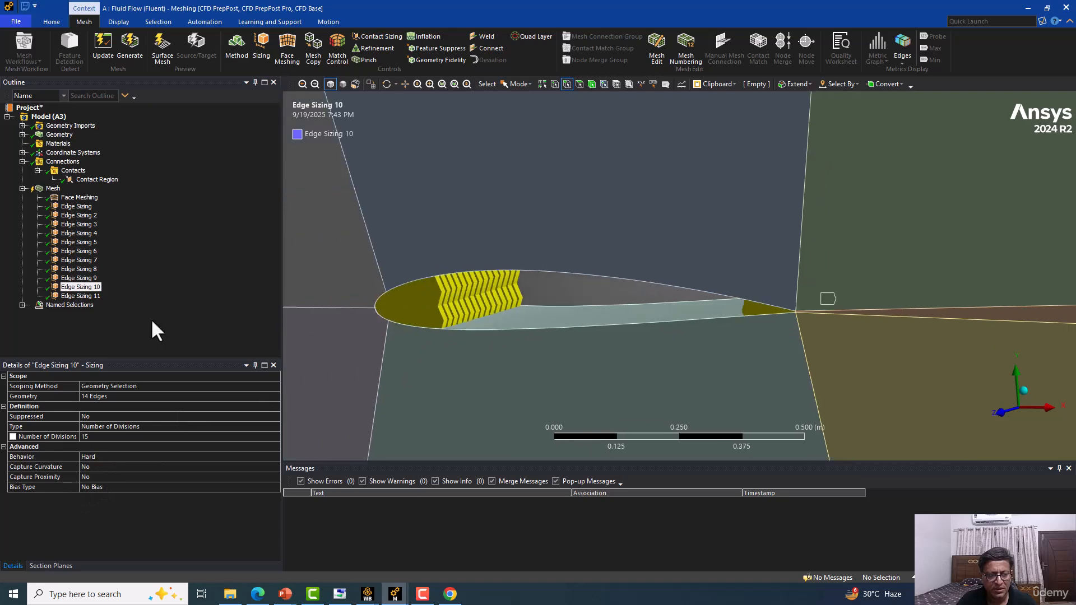
Show the model in wireframe with the mesh hidden and examine Edge Sizing 10's spanwise edges across the whole domain
click(90, 296)
scroll(395, 321, down, 1)
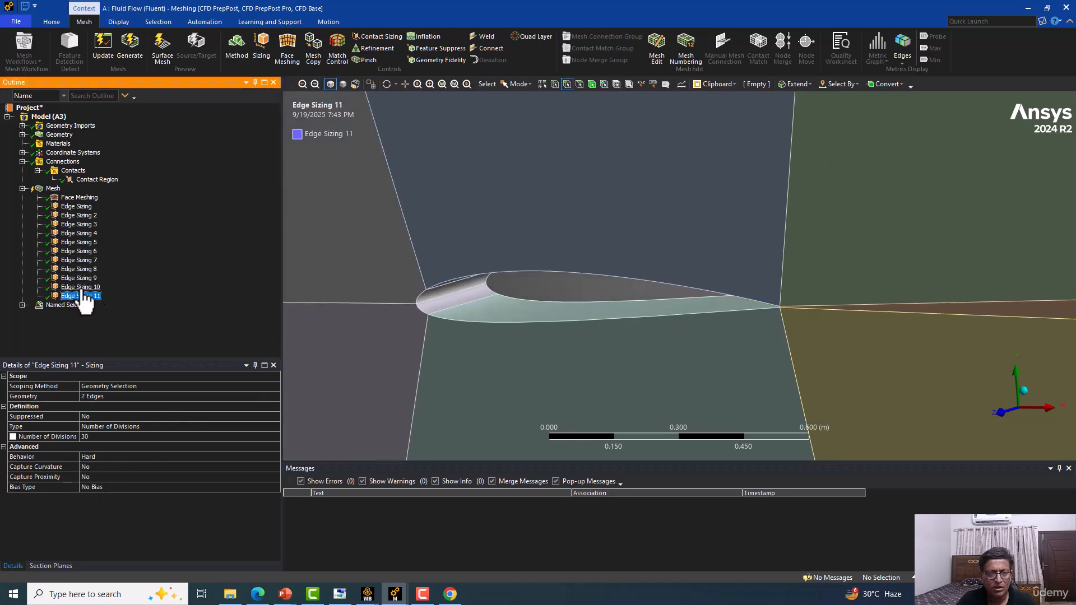
click(84, 287)
click(369, 83)
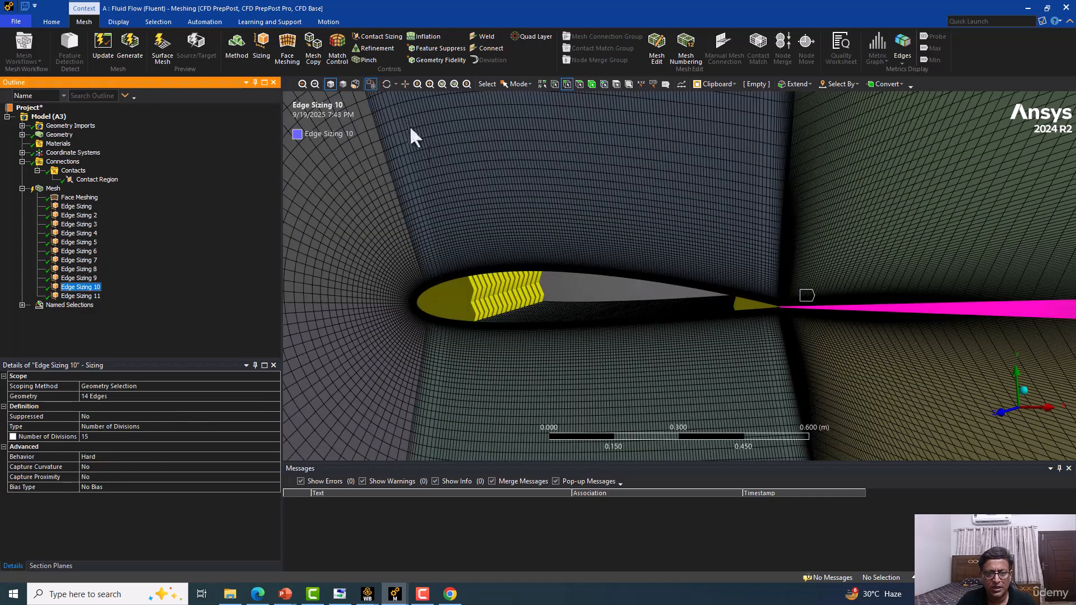
scroll(488, 208, down, 2)
click(356, 83)
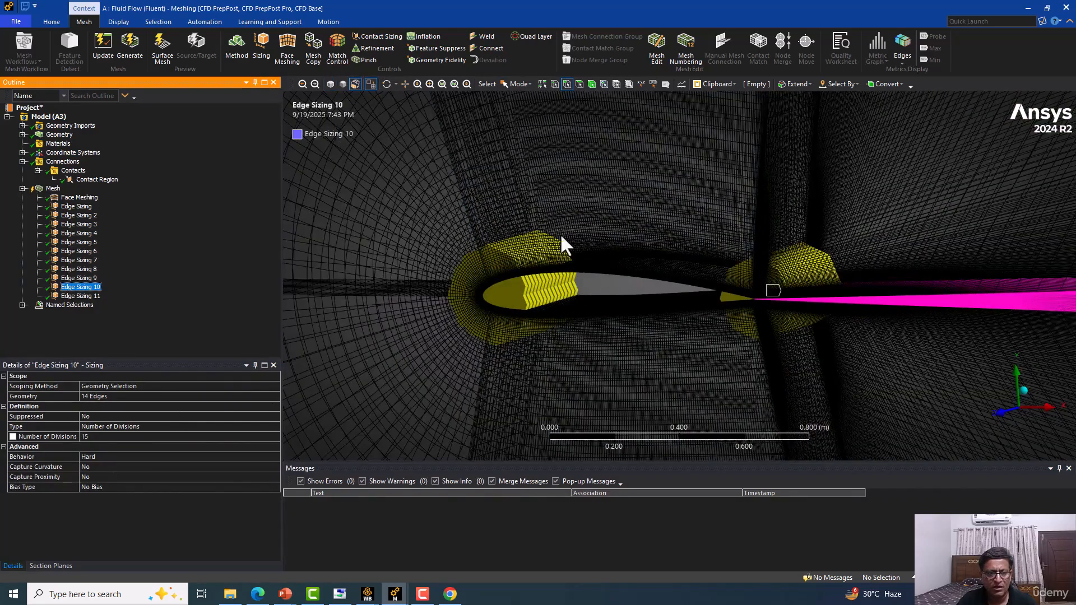
scroll(560, 233, down, 1)
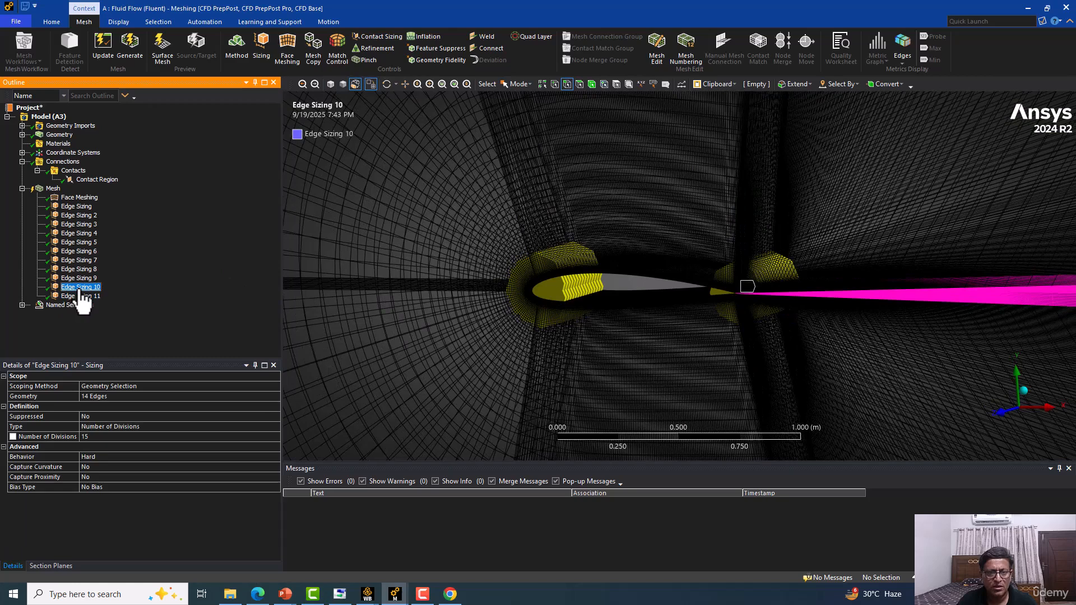
click(370, 84)
scroll(603, 269, down, 5)
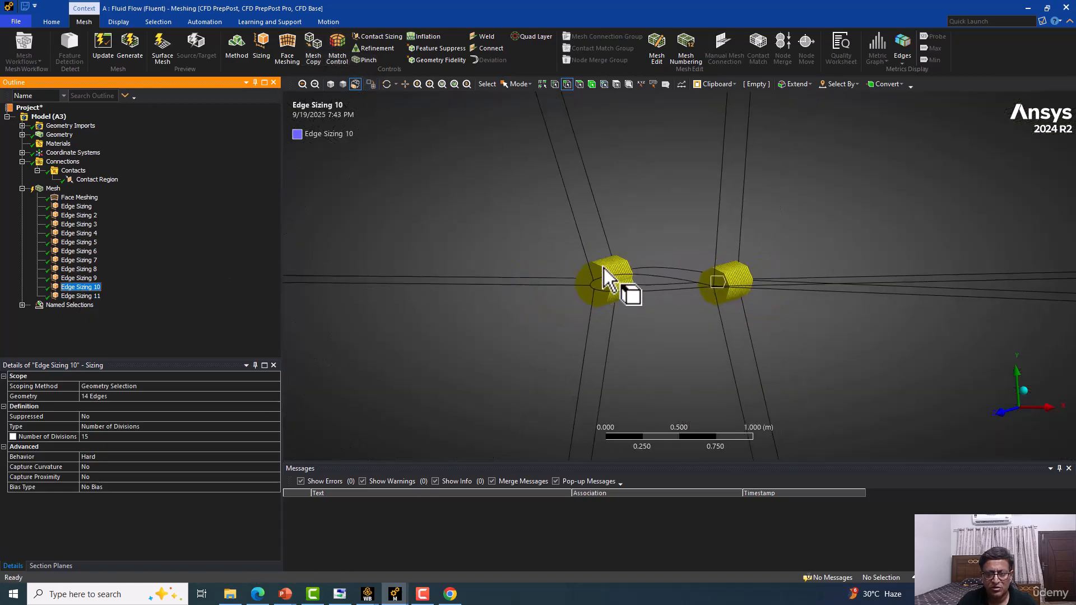
scroll(604, 269, down, 6)
middle_drag(605, 283, 652, 244)
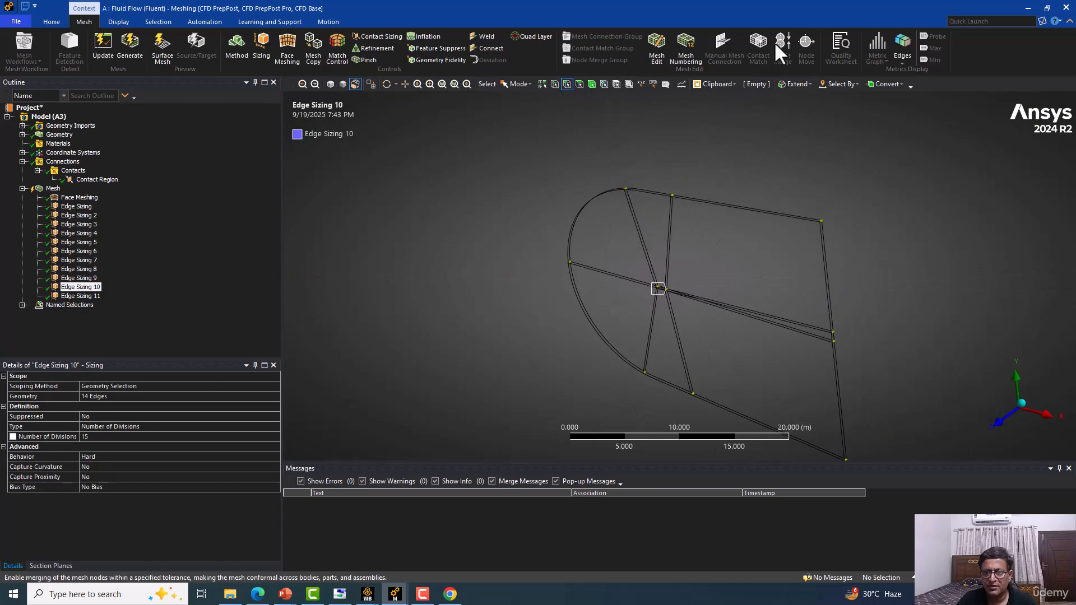
Review Edge Sizing 11 on the short outlet edges at the downstream end of the wake block
click(81, 296)
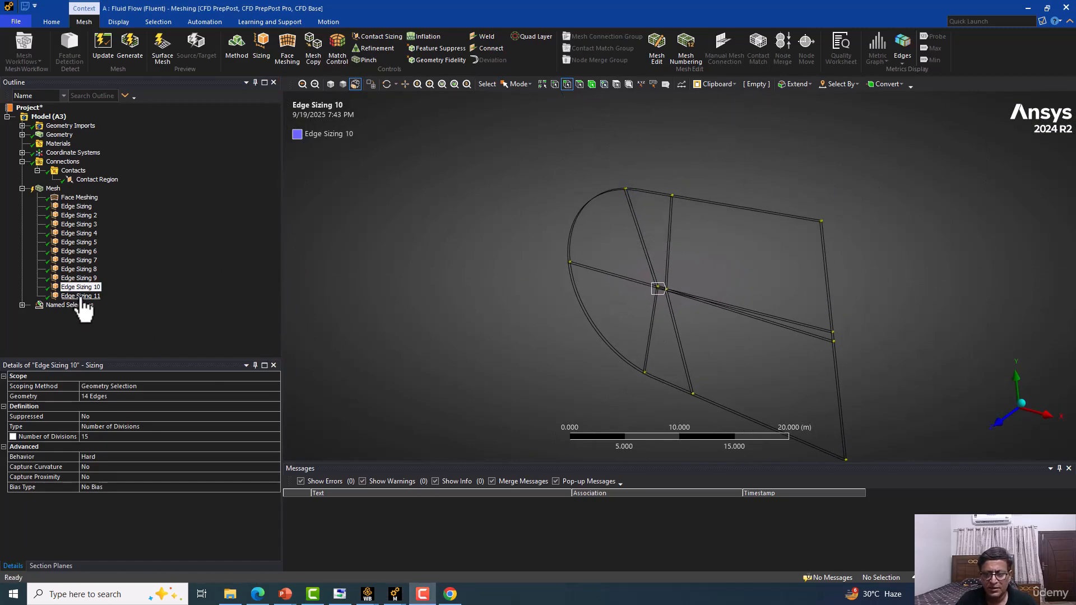
scroll(596, 363, up, 4)
ctrl+middle_drag(877, 419, 839, 310)
scroll(558, 334, up, 8)
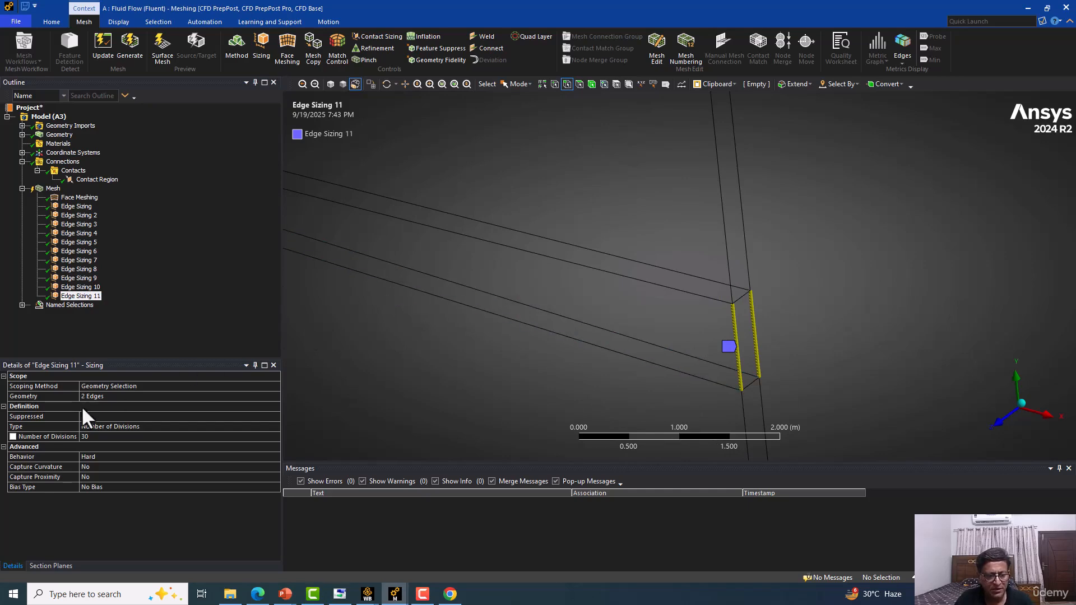
scroll(697, 316, up, 3)
ctrl+middle_drag(651, 317, 519, 221)
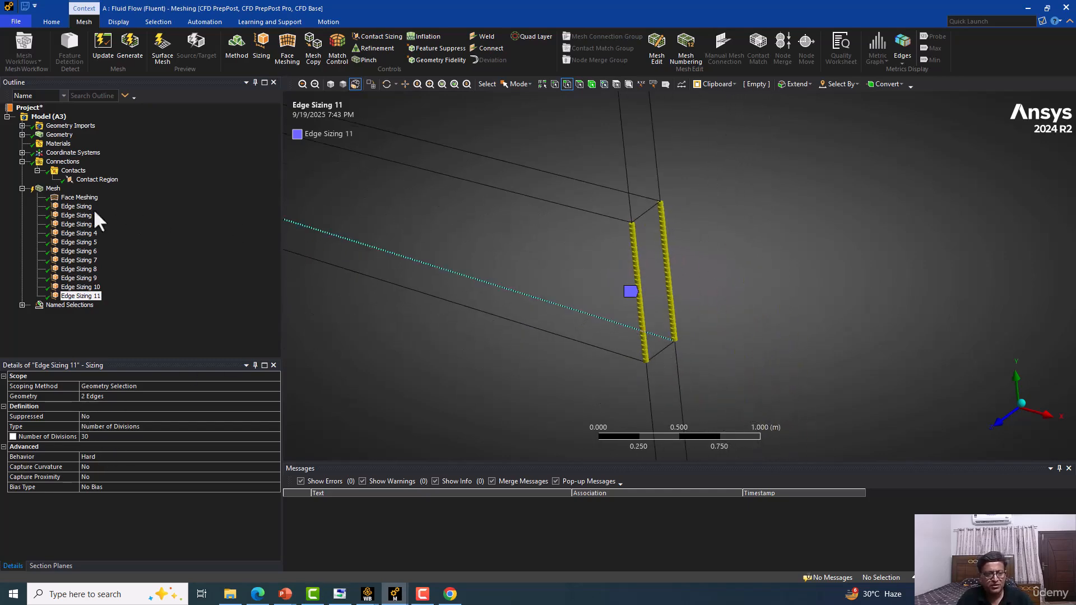
Show the mesh on shaded faces and inspect the cells where the wake block meets its upper neighbour at the outlet
click(52, 188)
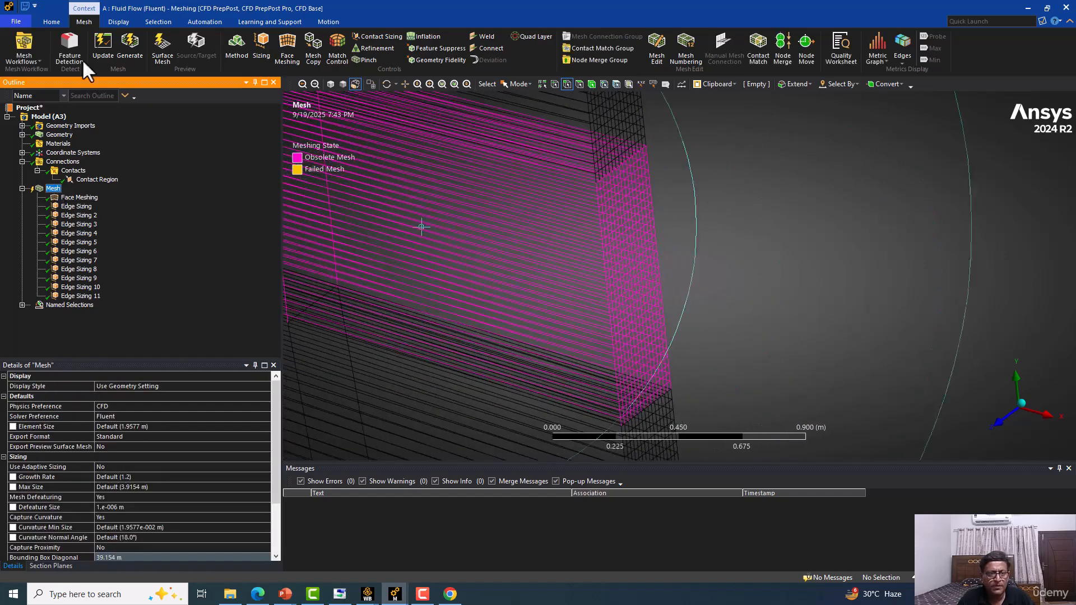
click(331, 84)
mouse_move(501, 213)
middle_down()
mouse_move(516, 204)
mouse_move(573, 227)
middle_up()
scroll(590, 213, up, 5)
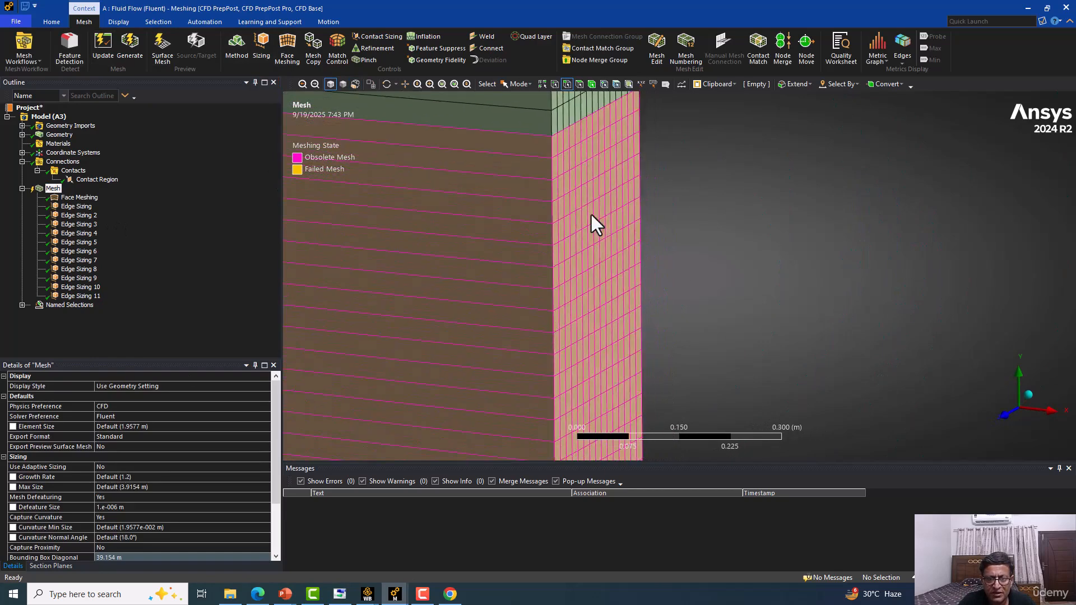
ctrl+middle_drag(530, 146, 557, 257)
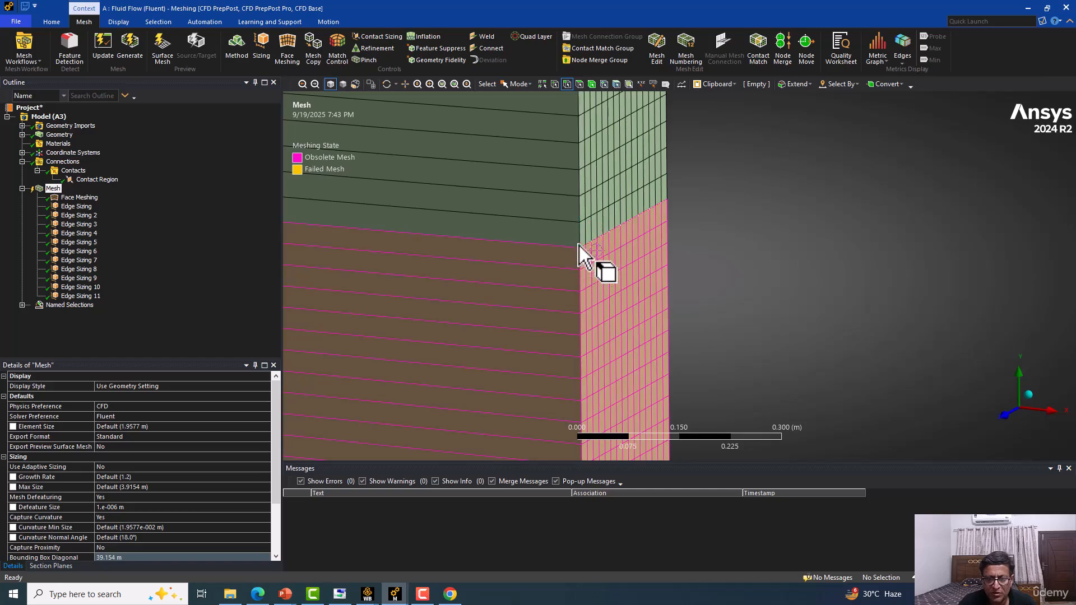
scroll(569, 147, down, 5)
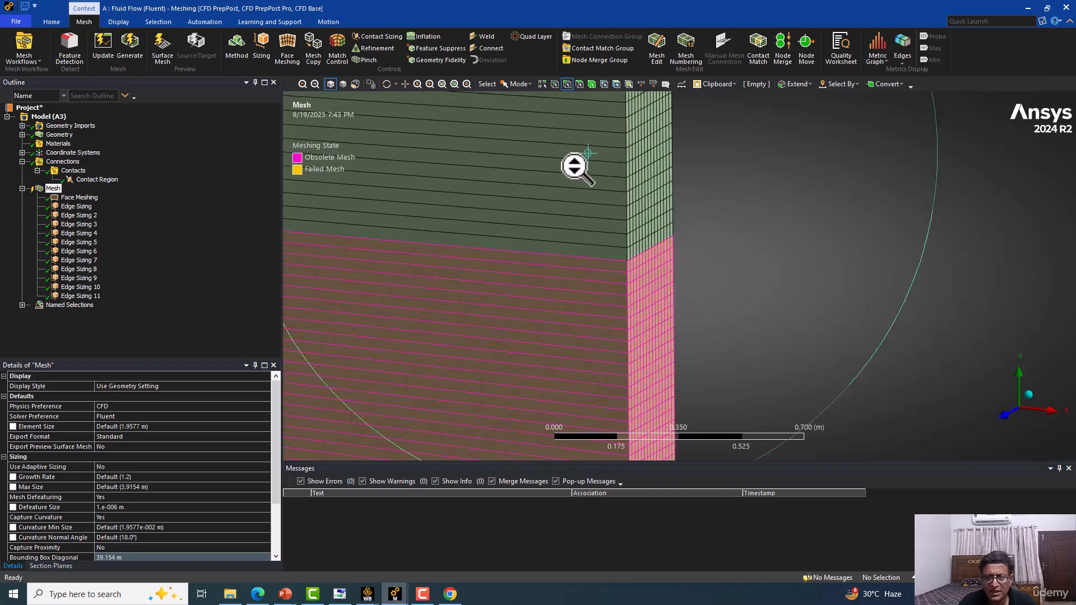
scroll(590, 204, down, 5)
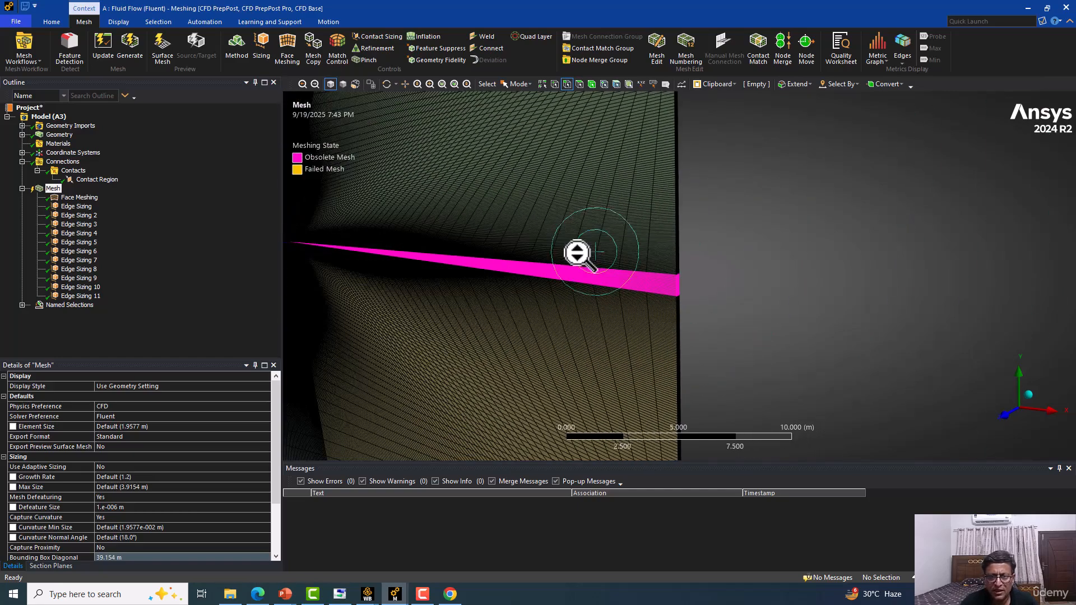
Inspect the cell spacing along the upper outer boundary where the block above the airfoil meets the downstream block
ctrl+middle_drag(537, 207, 634, 228)
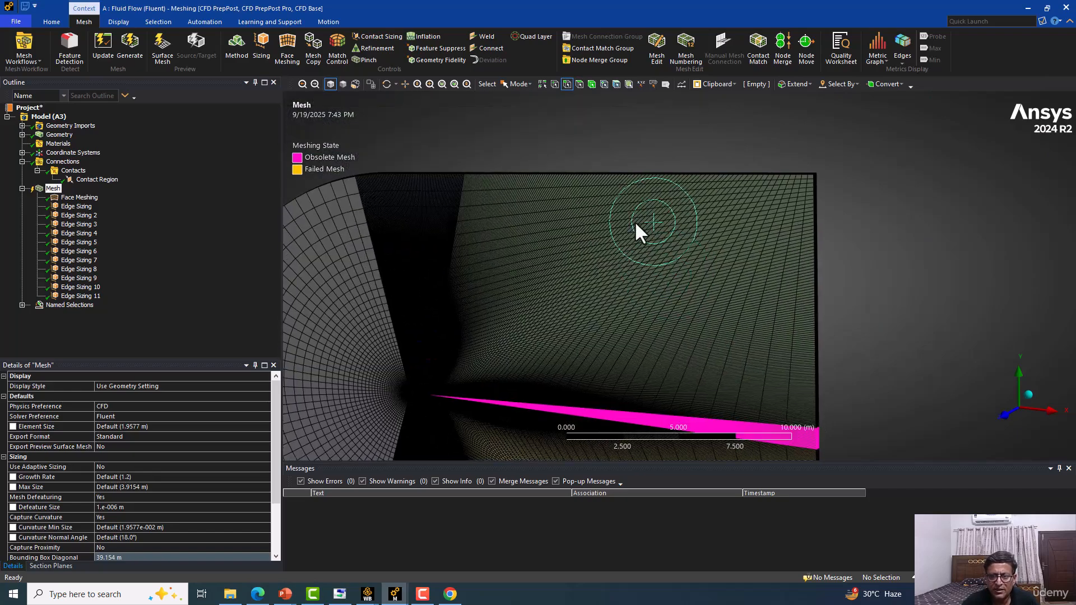
scroll(635, 221, down, 1)
scroll(475, 187, up, 2)
scroll(337, 177, up, 3)
scroll(553, 248, up, 5)
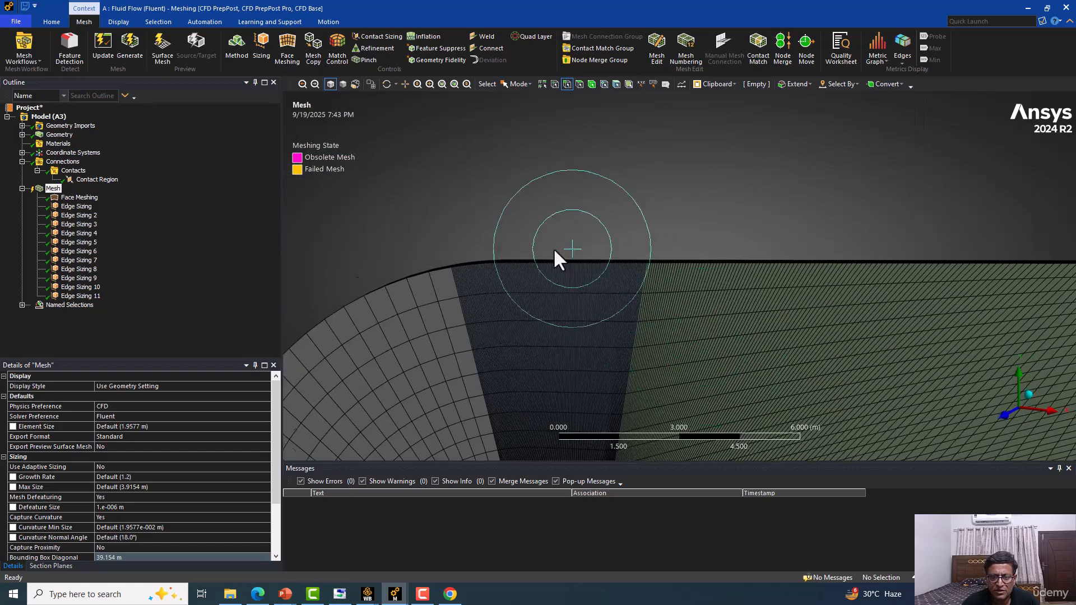
scroll(554, 248, up, 2)
ctrl+middle_drag(555, 248, 563, 271)
scroll(460, 203, up, 2)
scroll(513, 246, up, 2)
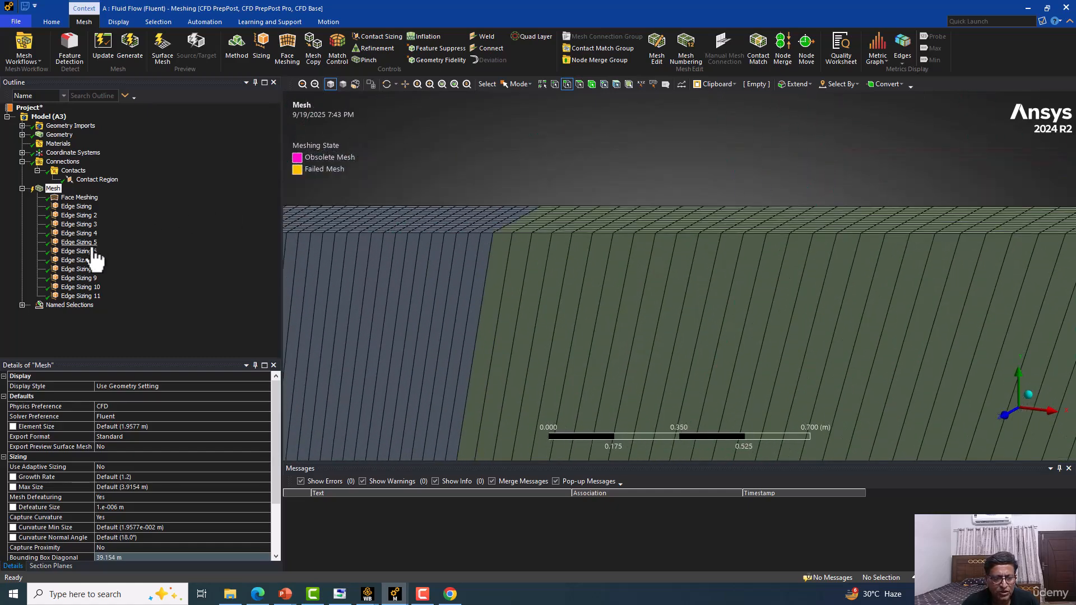
Set the bias factor of Edge Sizing 6 on the downstream outer boundary edges to 10
click(81, 279)
click(75, 270)
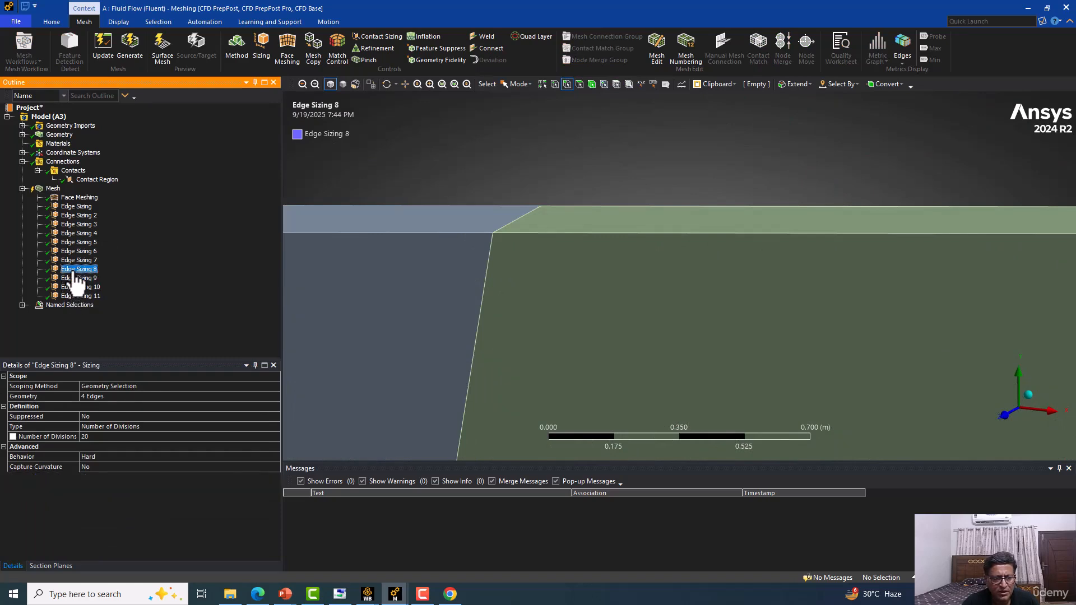
click(78, 260)
click(78, 252)
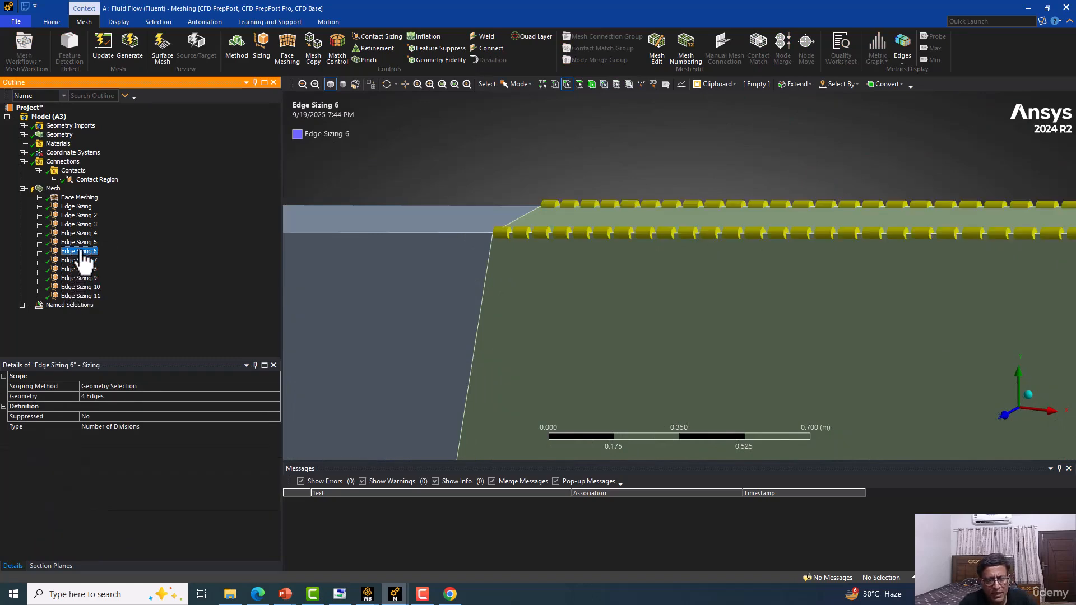
click(106, 508)
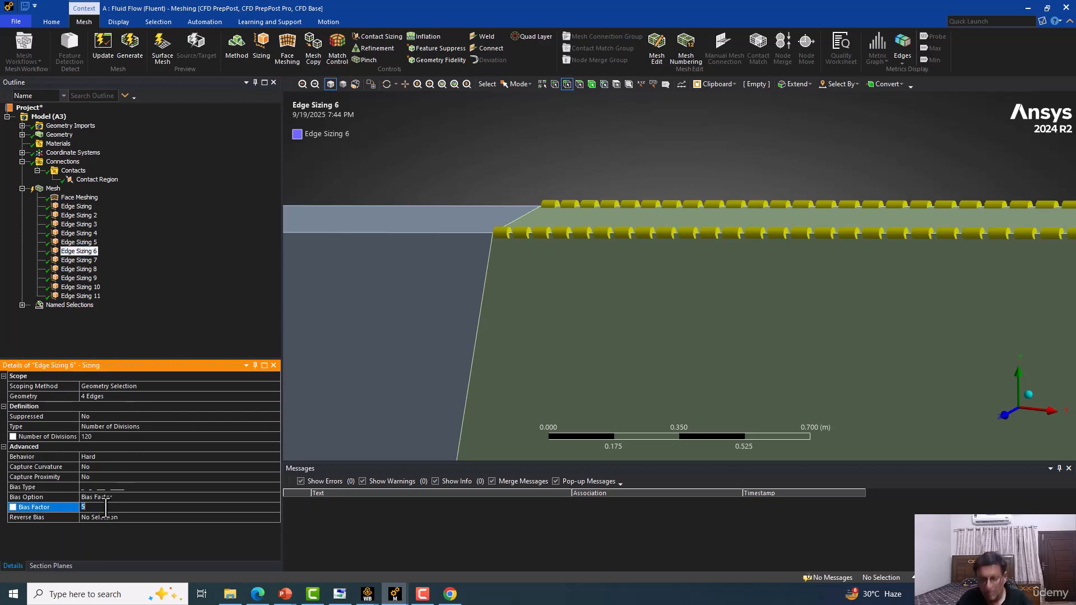
key(BackSpace)
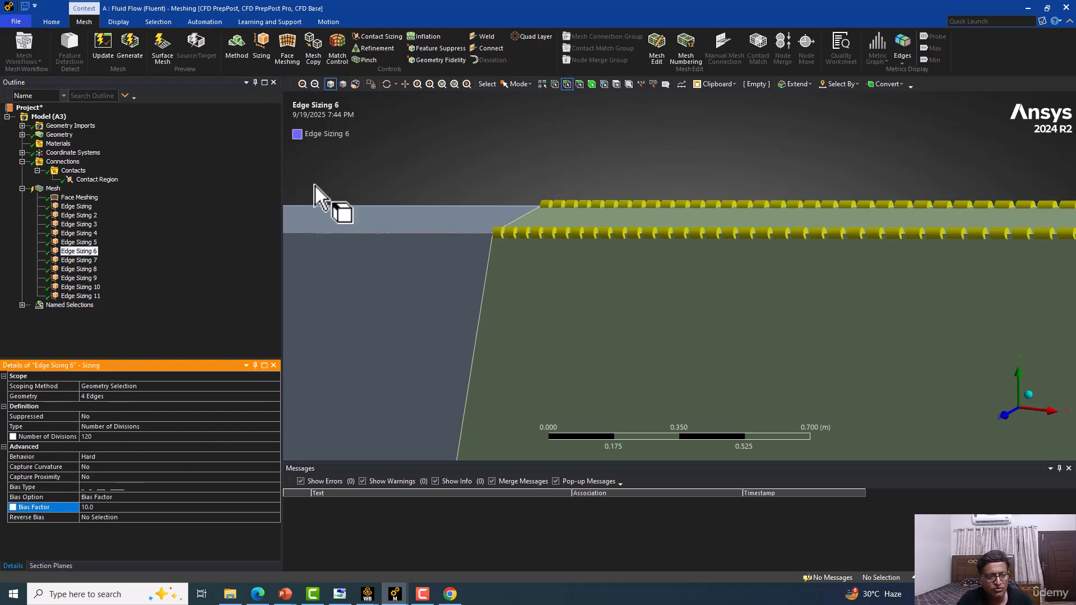
Inspect the mesh along the outer boundary where the curved inlet block meets the block above the airfoil
click(53, 188)
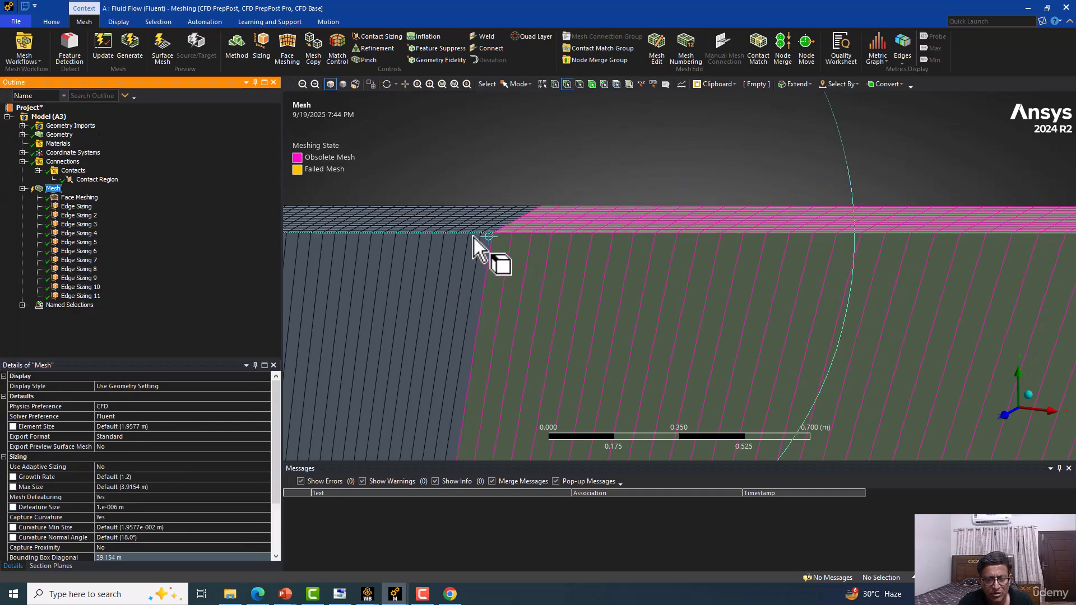
scroll(506, 242, down, 5)
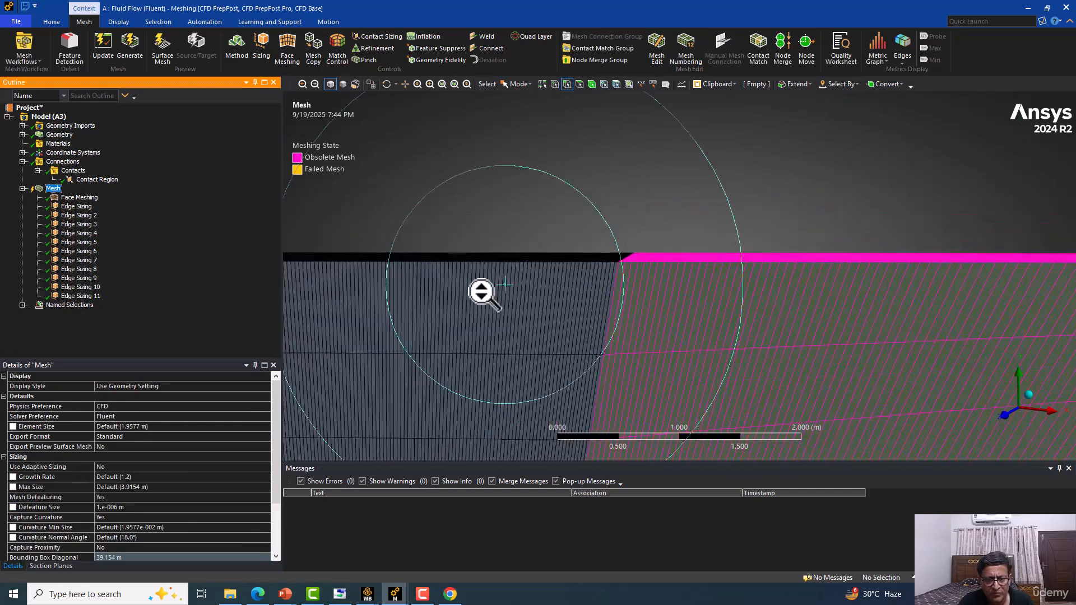
scroll(465, 296, down, 3)
ctrl+middle_drag(421, 304, 597, 228)
scroll(514, 261, up, 3)
middle_drag(477, 227, 472, 247)
scroll(453, 199, up, 4)
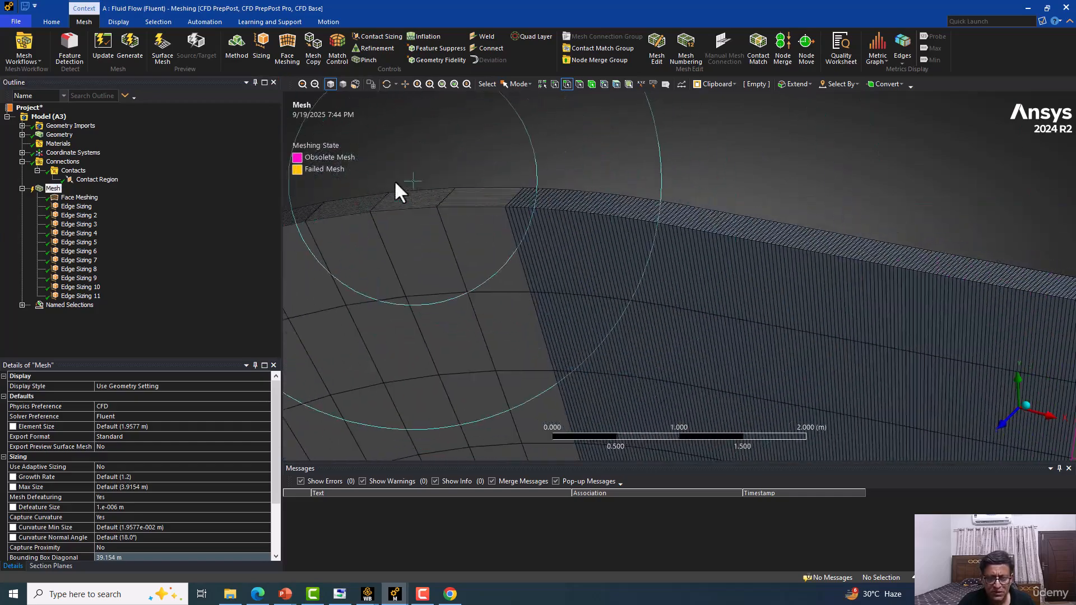
middle_drag(464, 197, 504, 212)
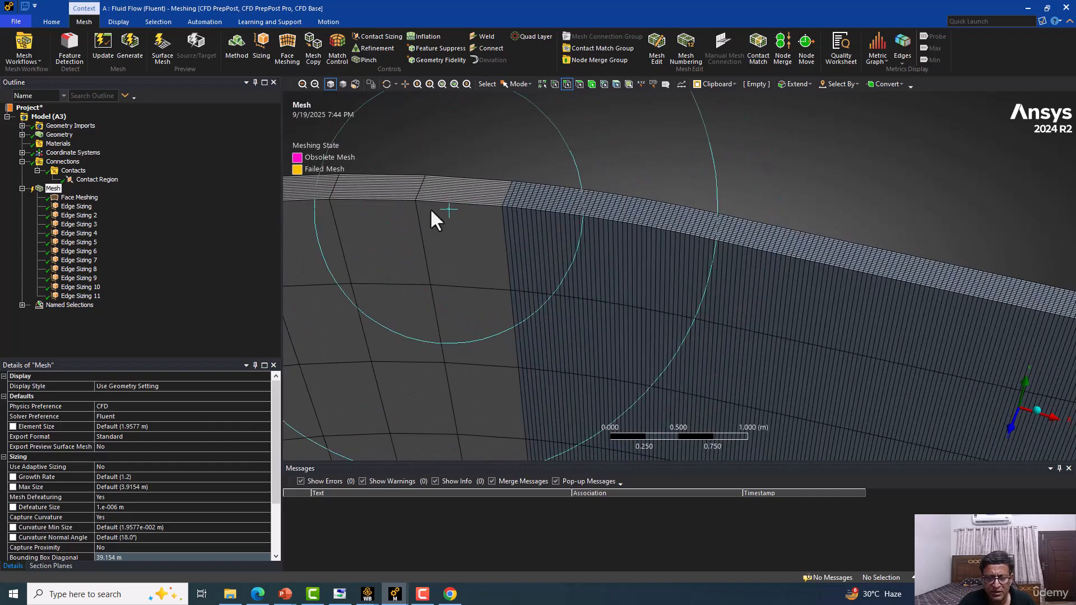
Inspect the mesh from the outer boundary down to the airfoil's leading edge, where the curved inlet block meets the upper and lower blocks
scroll(430, 209, down, 2)
scroll(437, 215, down, 2)
scroll(572, 244, down, 2)
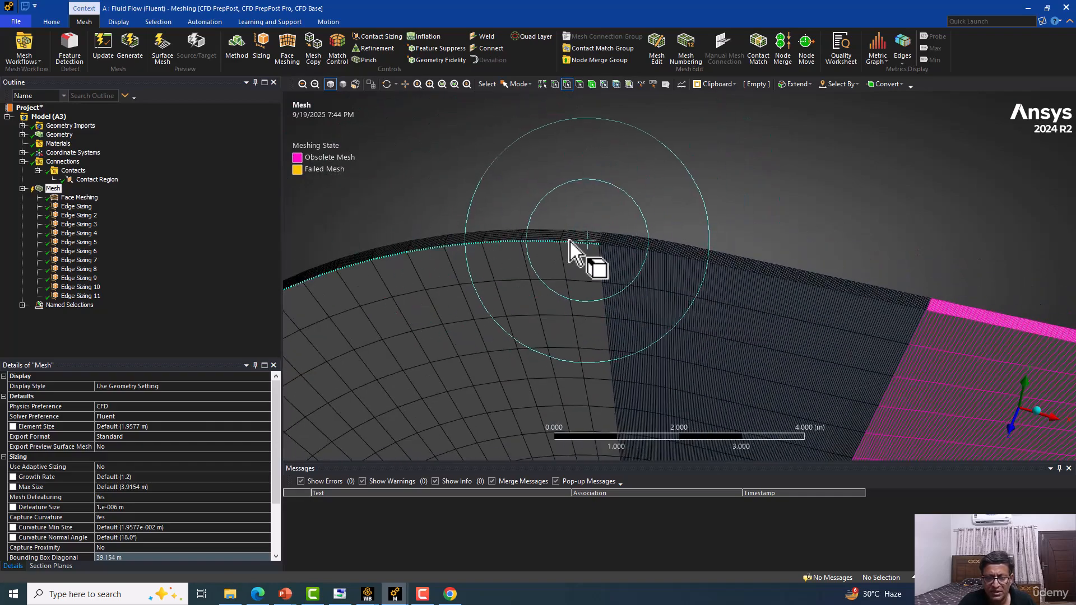
middle_drag(561, 248, 663, 157)
middle_drag(570, 268, 594, 229)
scroll(653, 286, up, 3)
ctrl+middle_drag(663, 336, 639, 194)
scroll(667, 358, up, 3)
ctrl+middle_drag(675, 412, 626, 96)
scroll(622, 180, up, 5)
middle_drag(570, 176, 591, 245)
scroll(524, 219, up, 5)
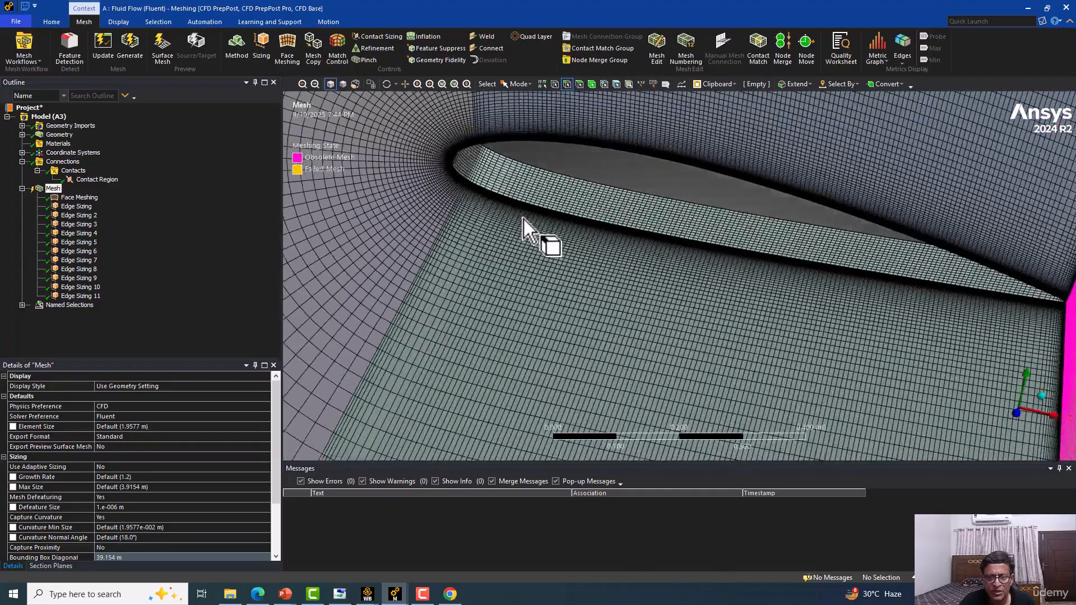
middle_drag(490, 194, 535, 231)
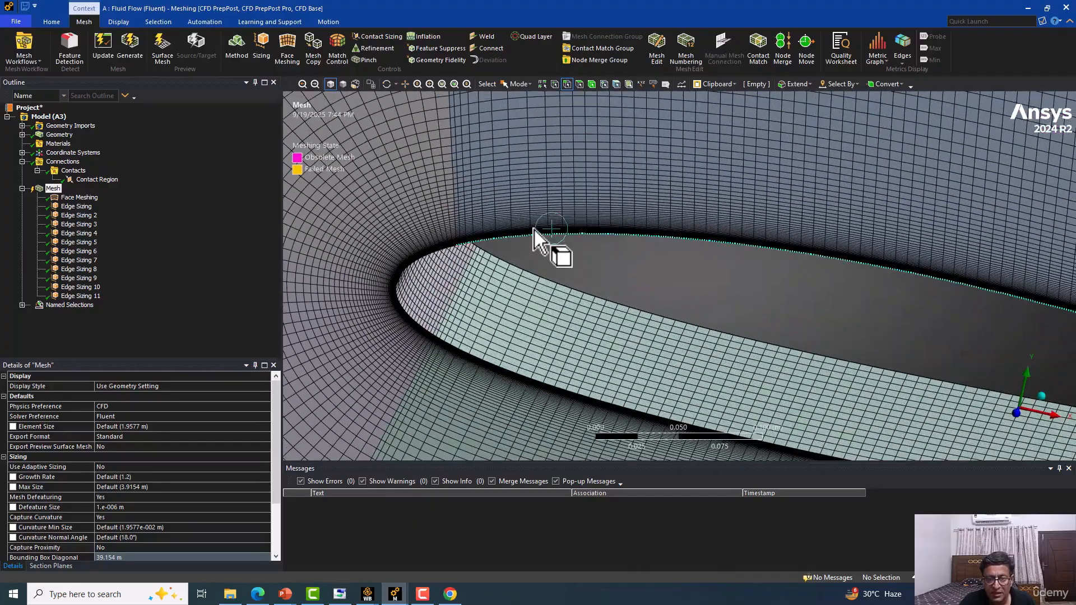
click(573, 234)
scroll(411, 234, up, 3)
ctrl+middle_drag(401, 233, 505, 252)
middle_drag(463, 284, 528, 221)
scroll(779, 319, down, 12)
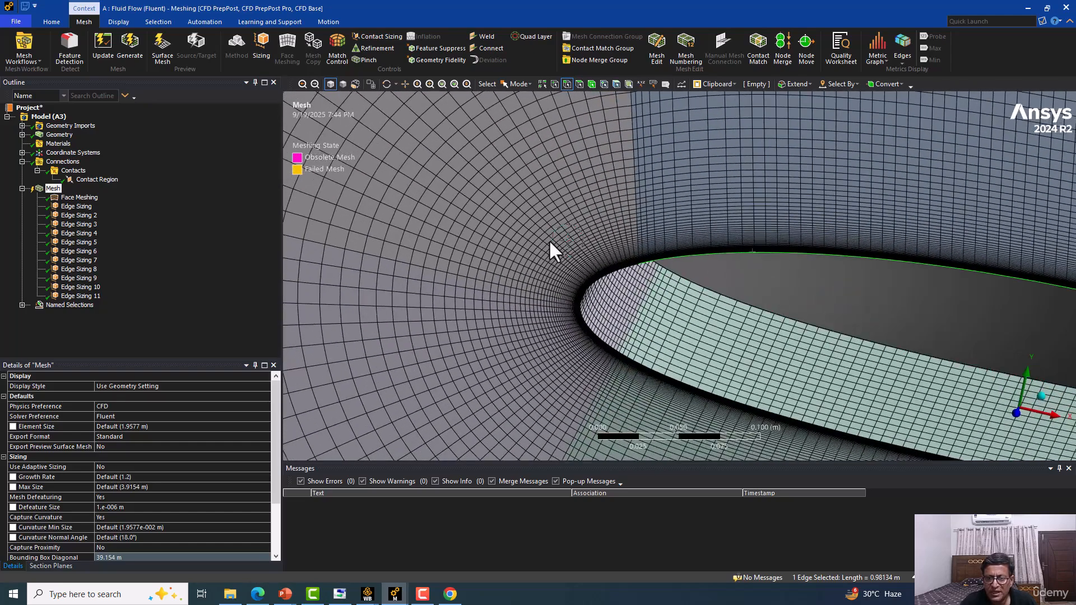
Inspect the cell spacing at the airfoil's trailing edge where the upper, lower and wake blocks meet
middle_drag(588, 244, 690, 244)
scroll(689, 243, up, 9)
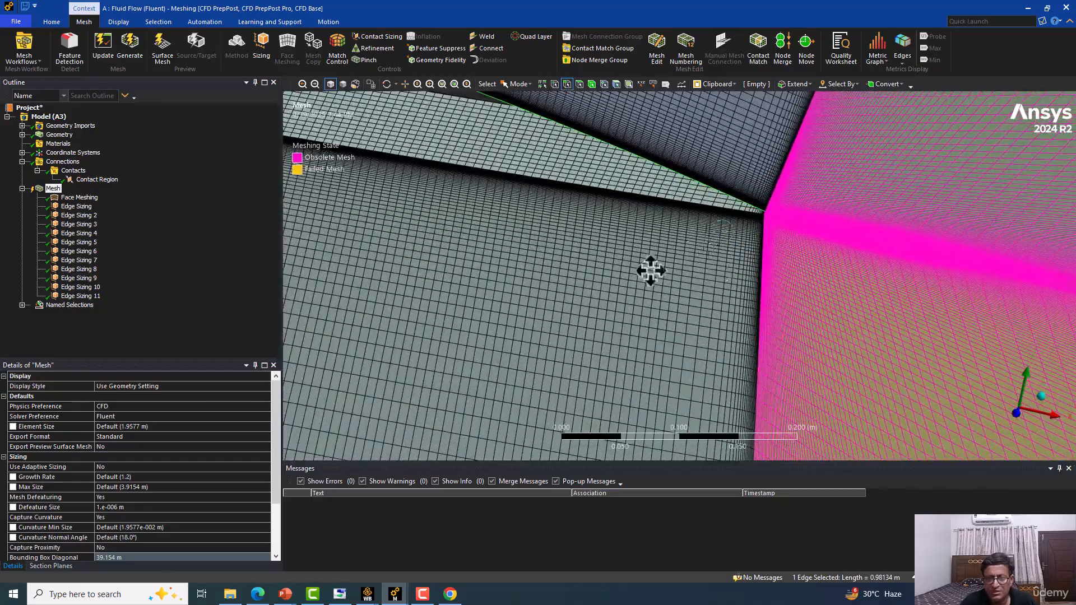
ctrl+middle_drag(748, 209, 617, 328)
scroll(617, 328, up, 1)
scroll(624, 322, up, 3)
ctrl+middle_drag(595, 364, 627, 248)
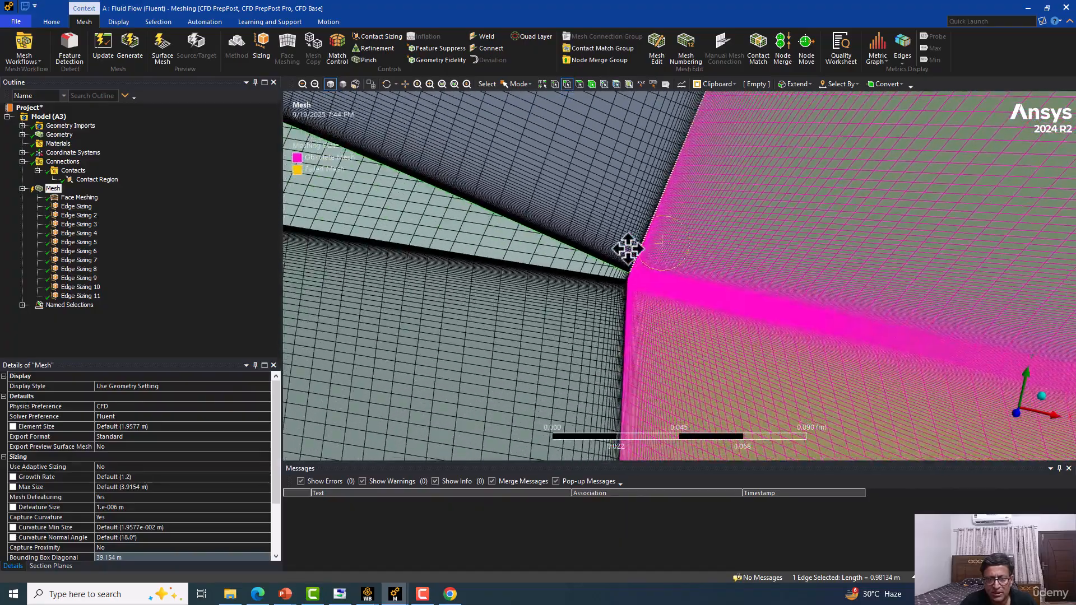
scroll(626, 247, up, 3)
scroll(606, 268, up, 6)
ctrl+middle_drag(291, 240, 562, 281)
scroll(474, 245, up, 5)
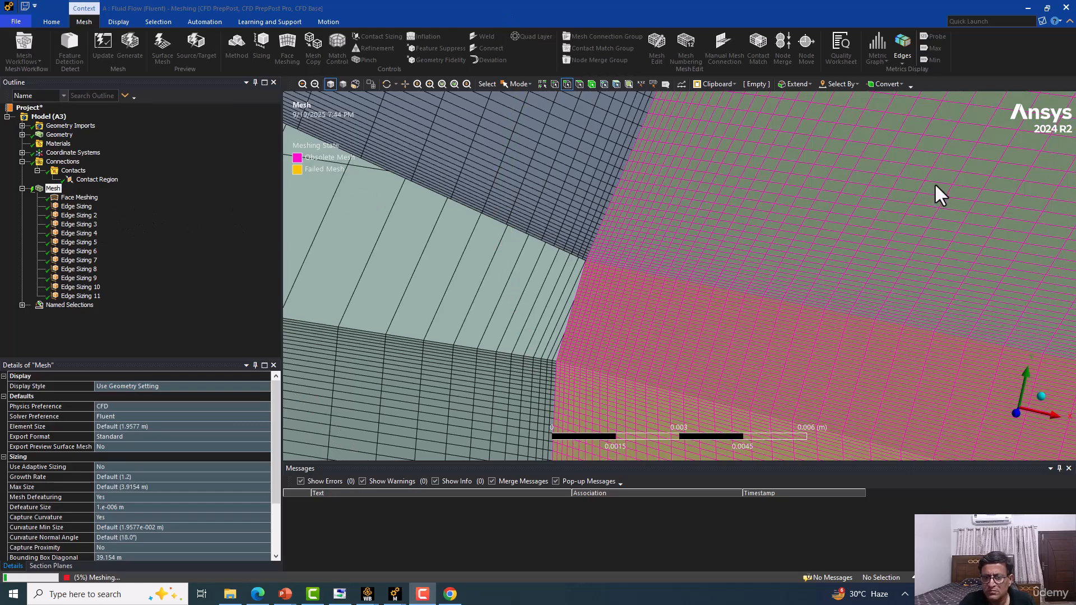
Examine the regenerated cells at the blunt trailing edge and check the bias factor of Edge Sizing 7
scroll(505, 258, up, 4)
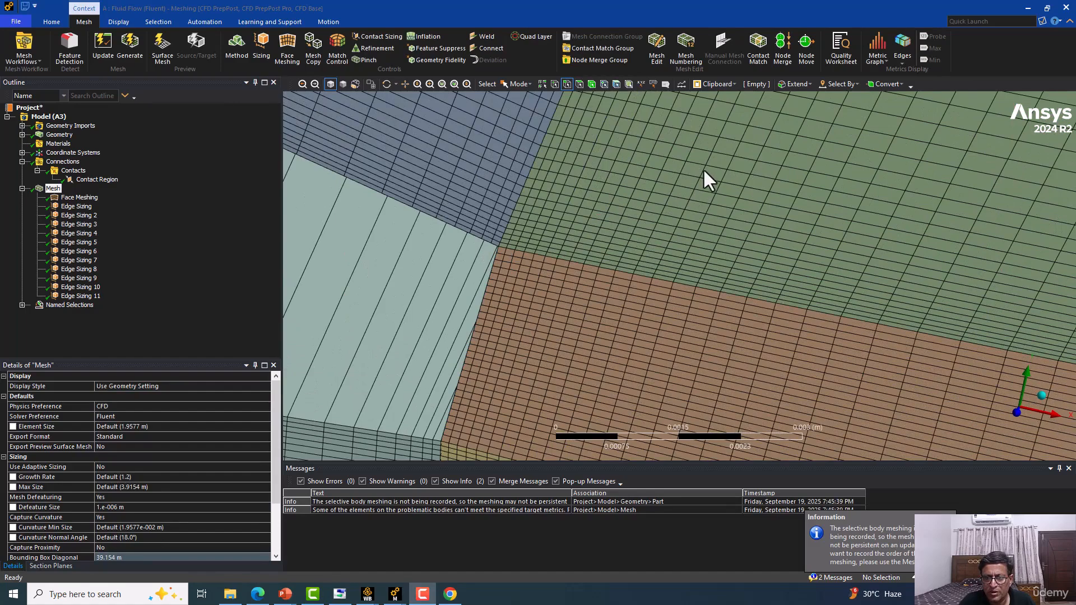
scroll(449, 284, up, 4)
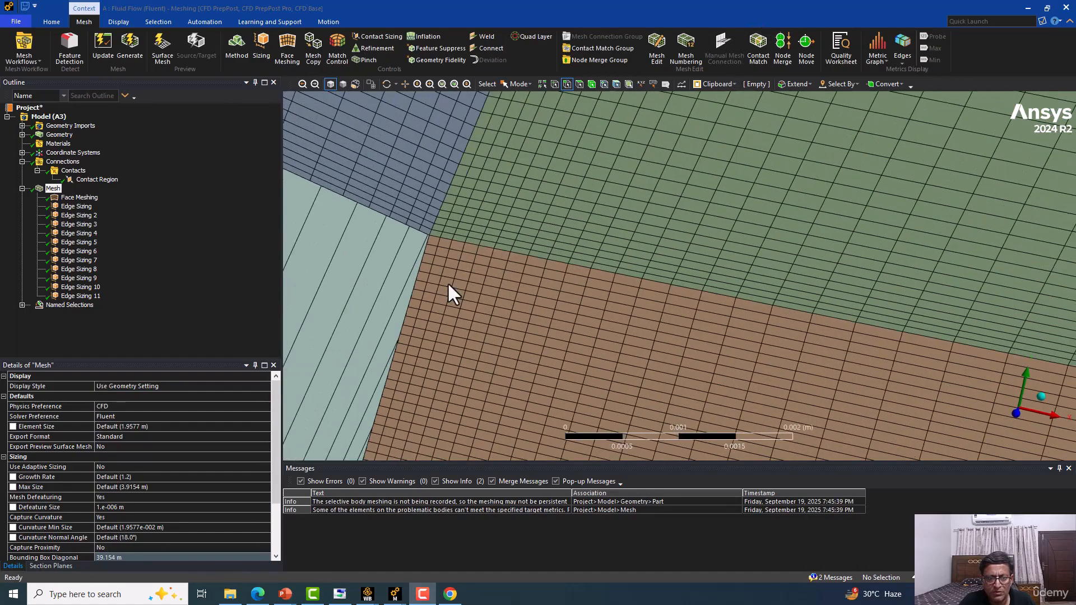
scroll(393, 276, down, 2)
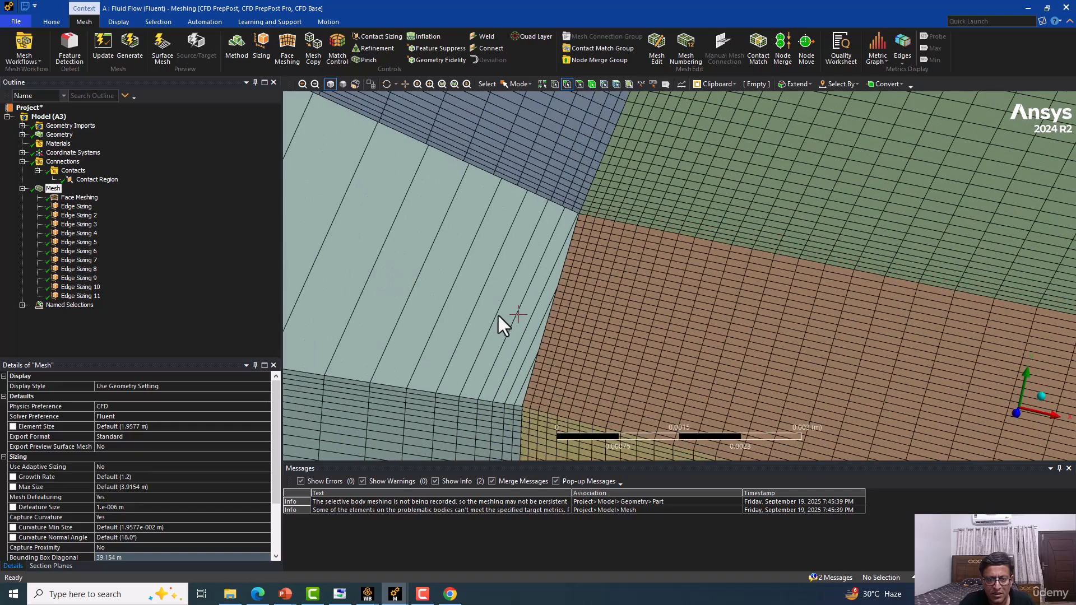
middle_drag(500, 315, 485, 315)
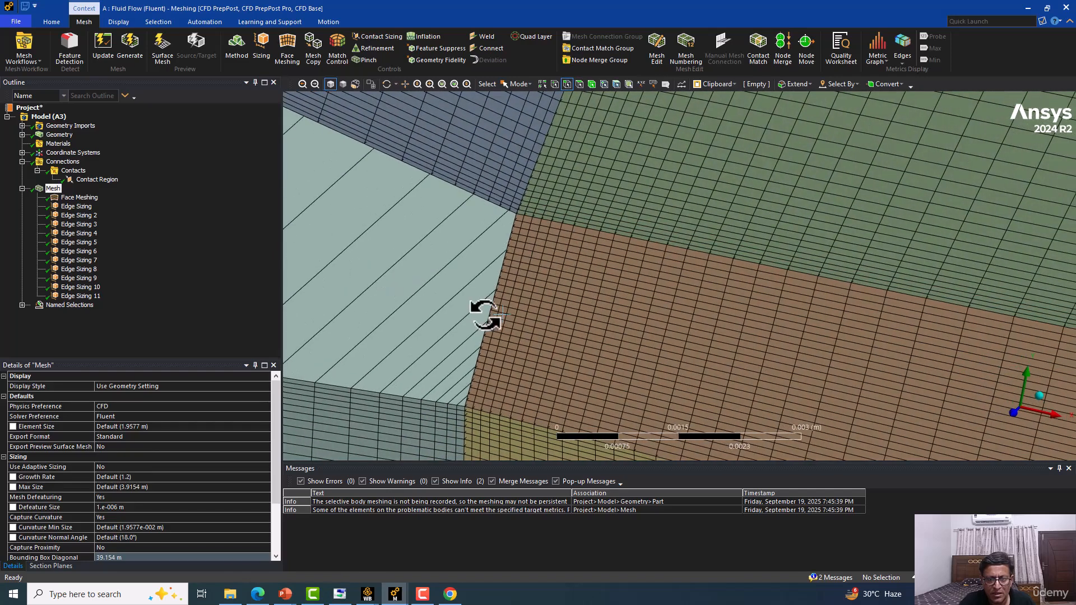
click(90, 261)
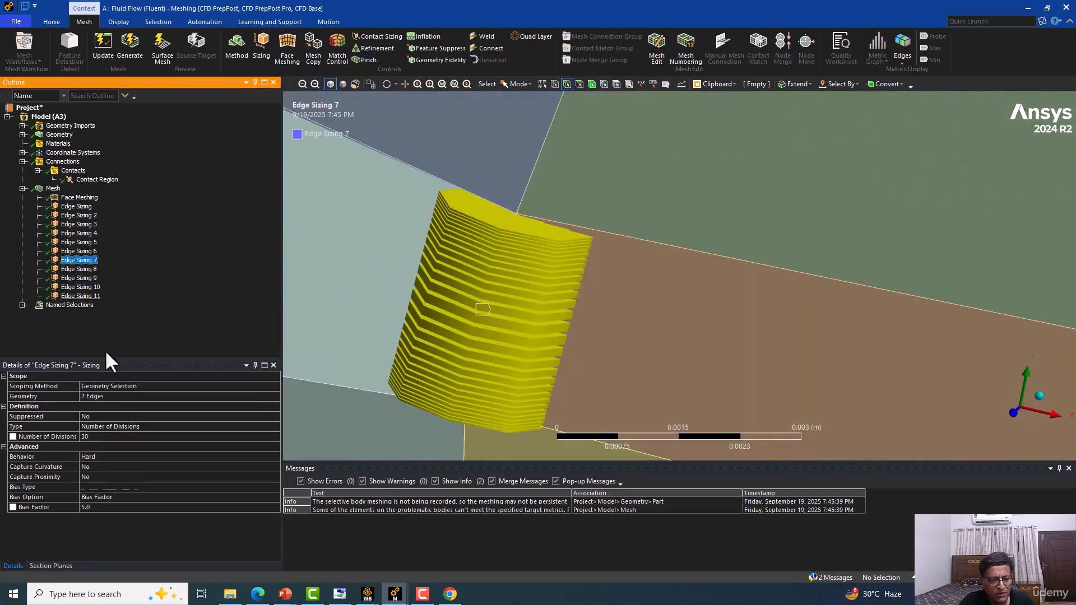
click(111, 508)
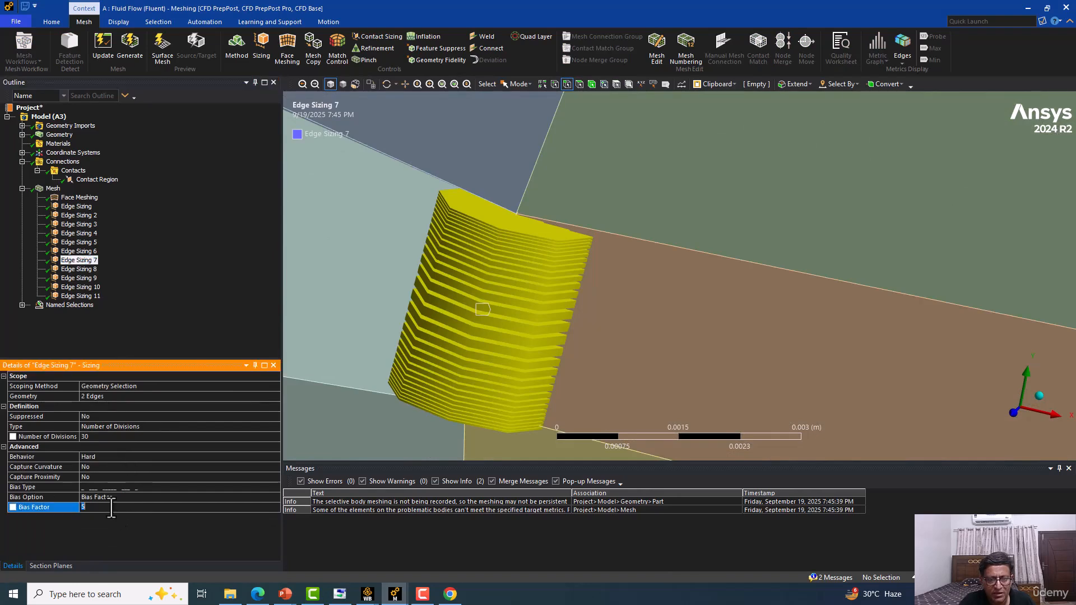
Clear all generated mesh data from the model
right_click(53, 190)
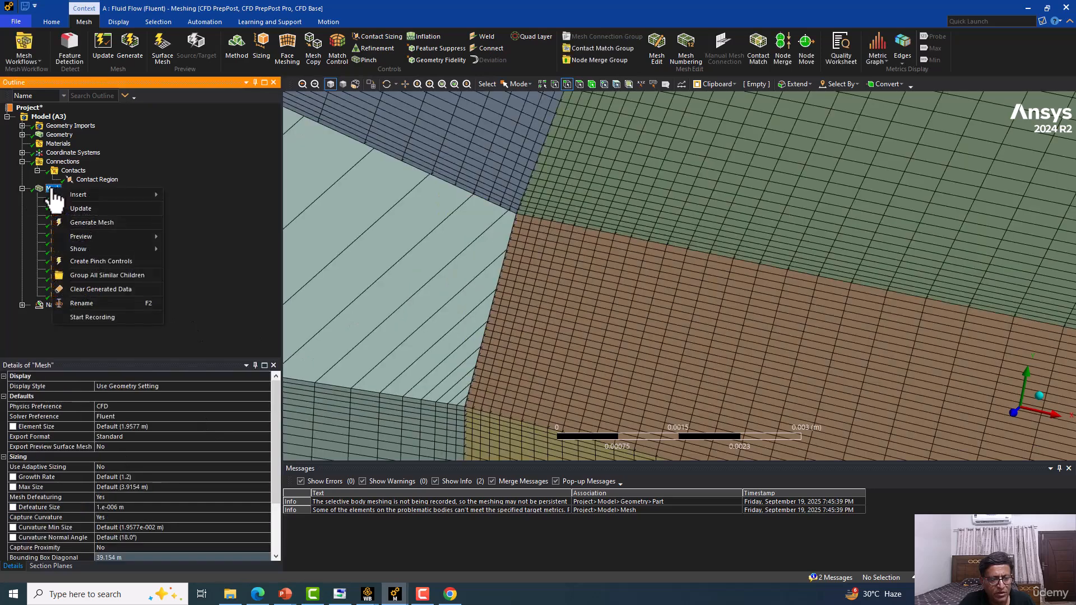
click(103, 283)
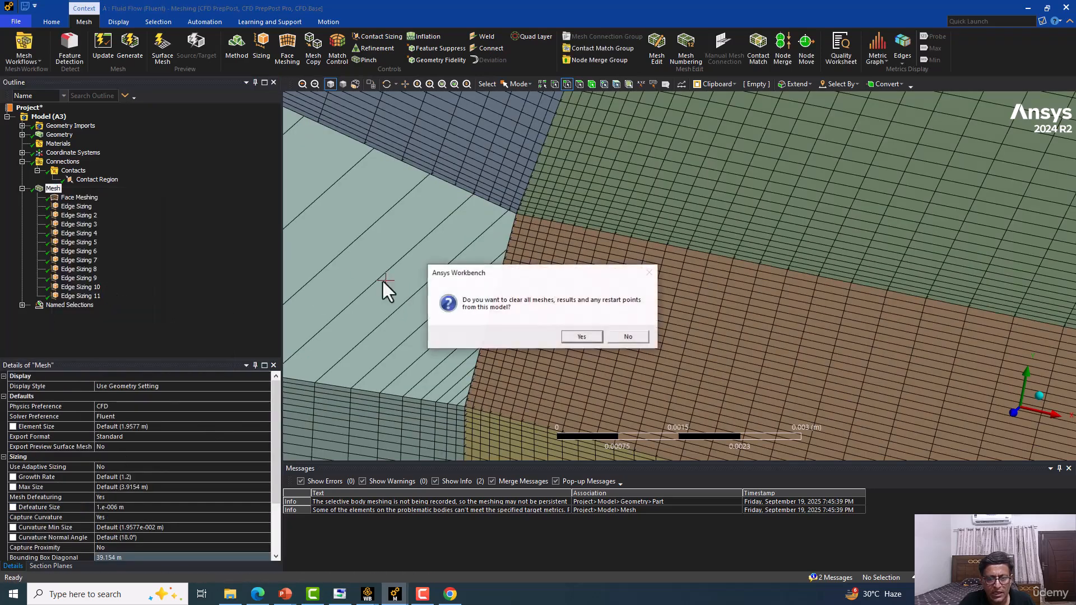
click(583, 337)
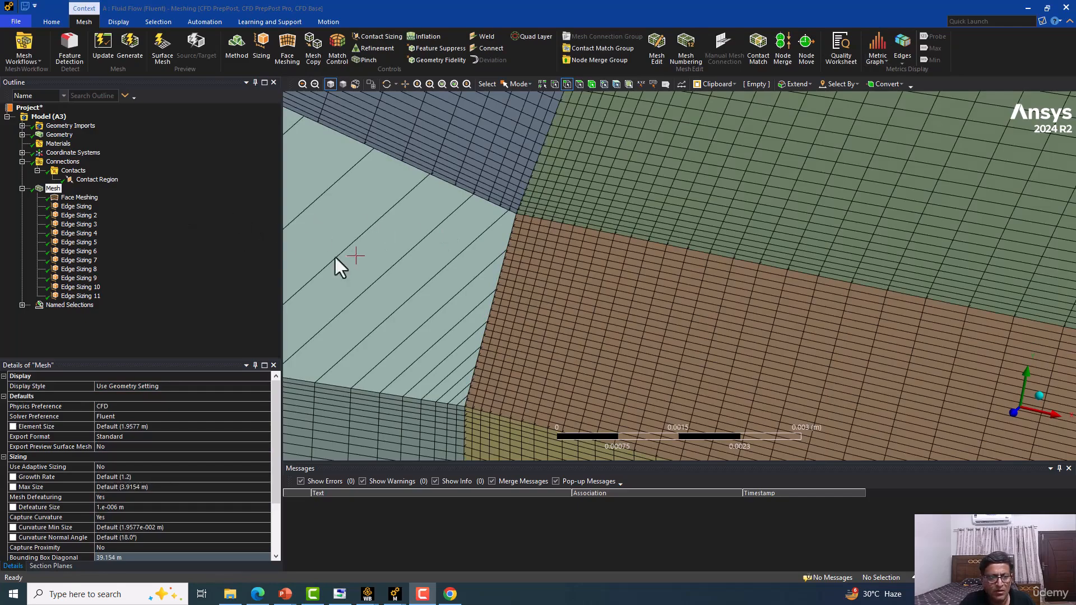
Examine the mesh around the whole airfoil and the cell transitions between the surrounding blocks
scroll(443, 266, down, 10)
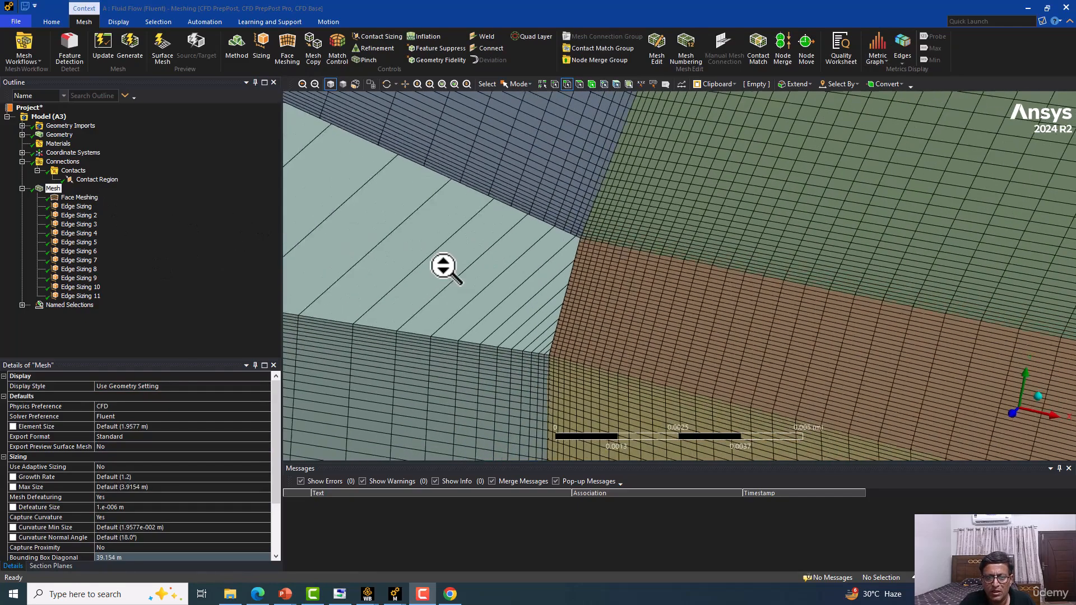
scroll(443, 266, down, 10)
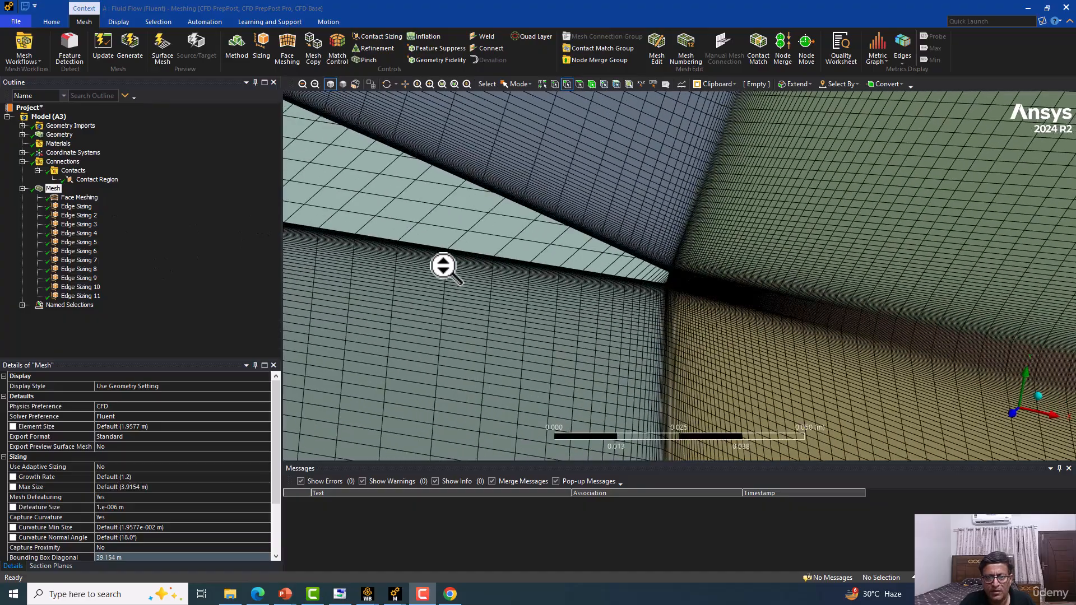
scroll(442, 267, down, 10)
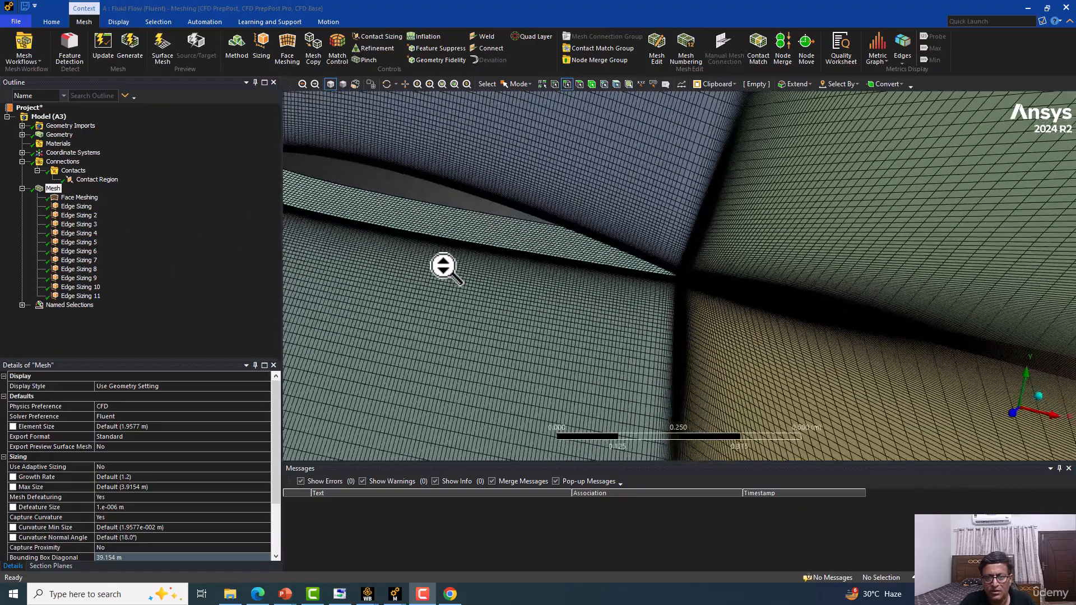
scroll(443, 267, down, 10)
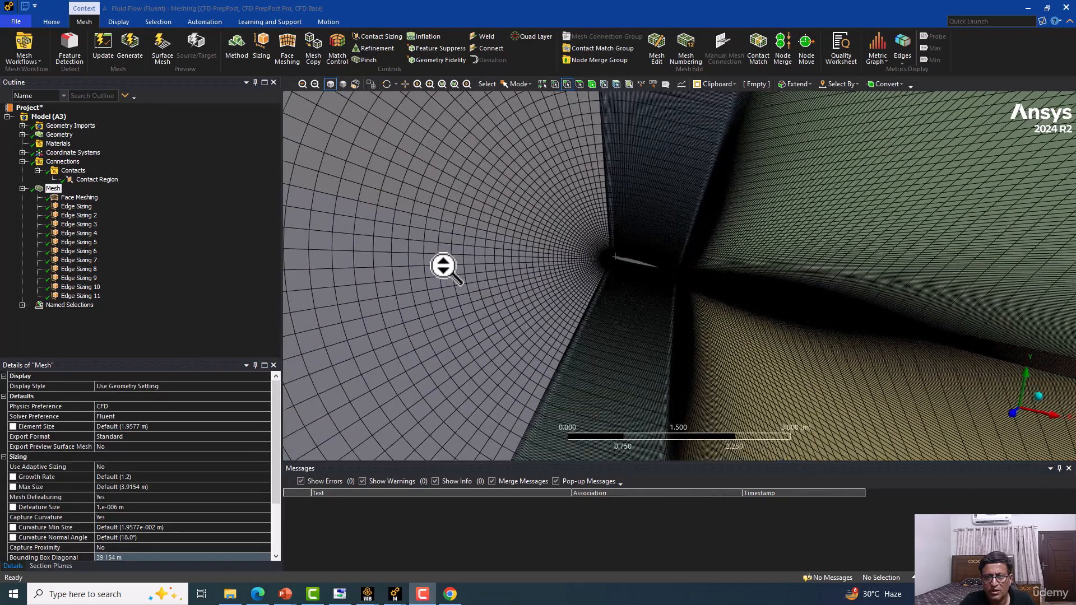
scroll(443, 267, up, 8)
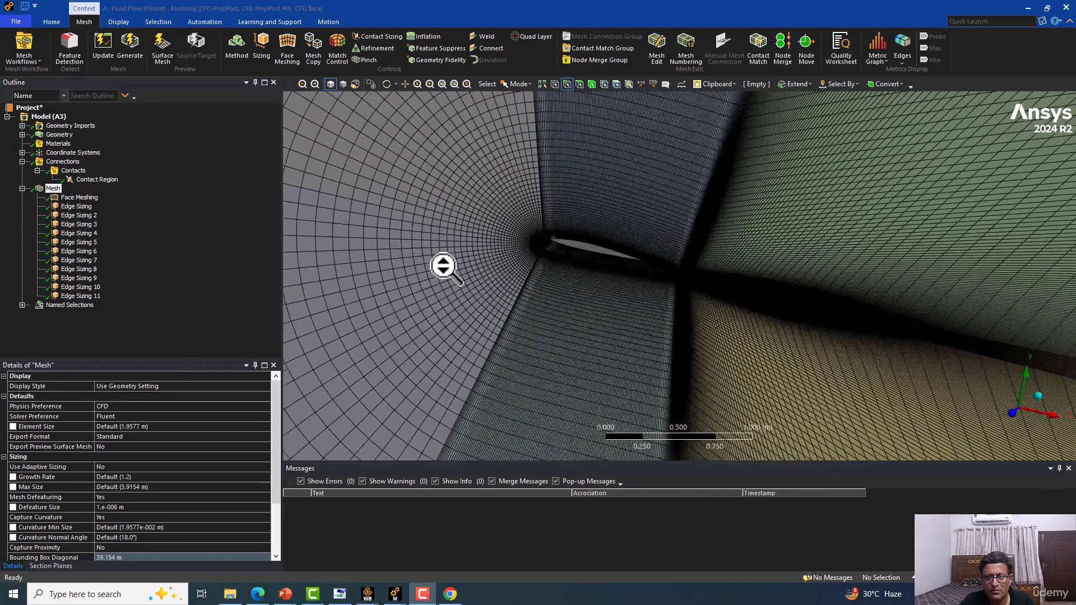
scroll(659, 218, up, 2)
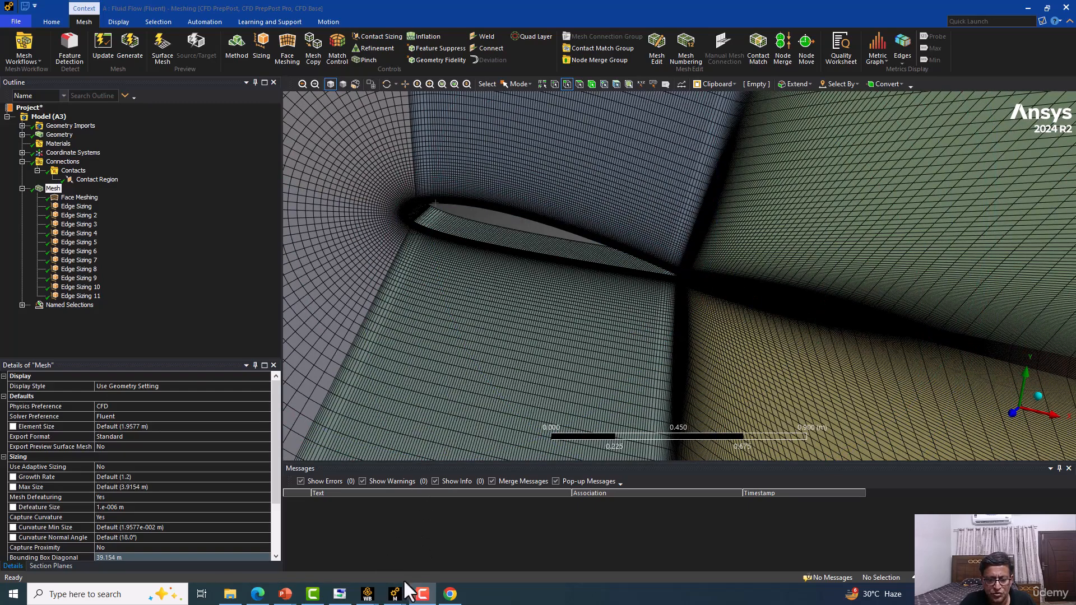
Switch to DesignModeler and set angle dimensions A5 and A3 of Sketch3 to 12°
mouse_move(394, 595)
click(435, 550)
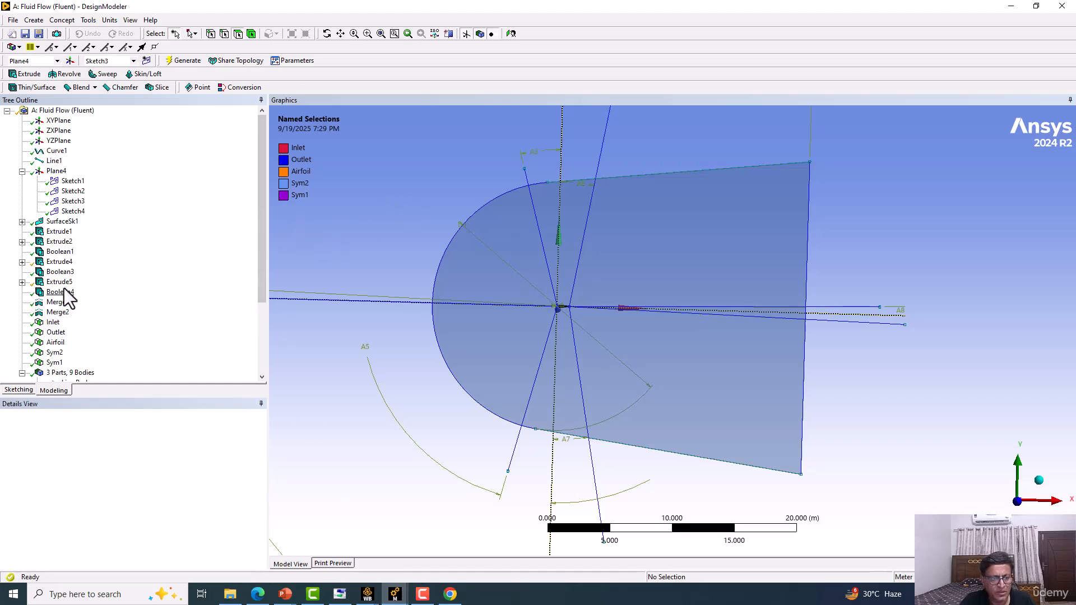
click(73, 201)
click(82, 475)
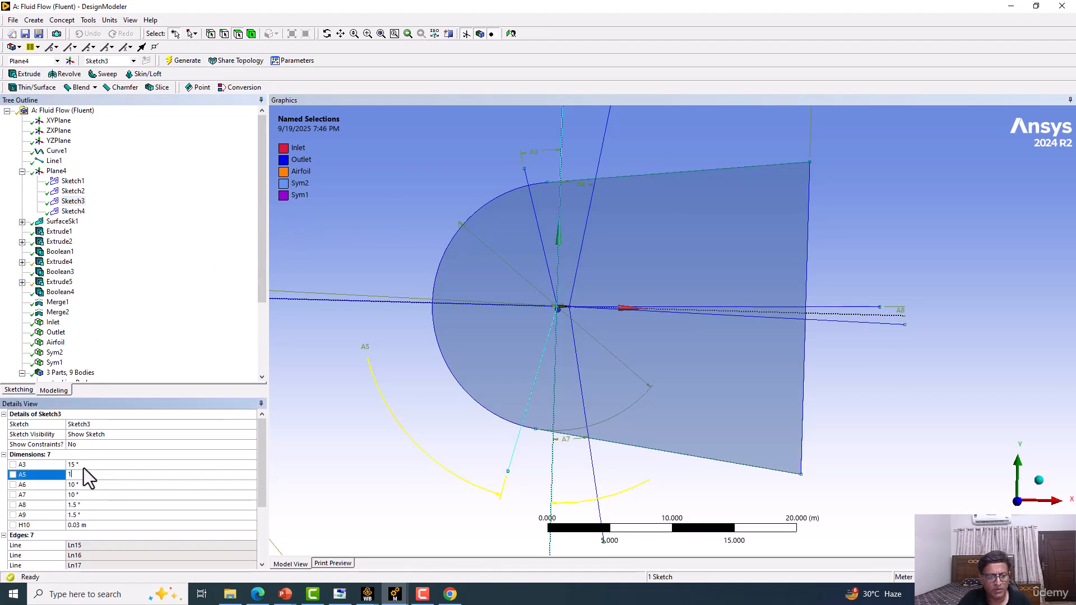
text(12)
key(Return)
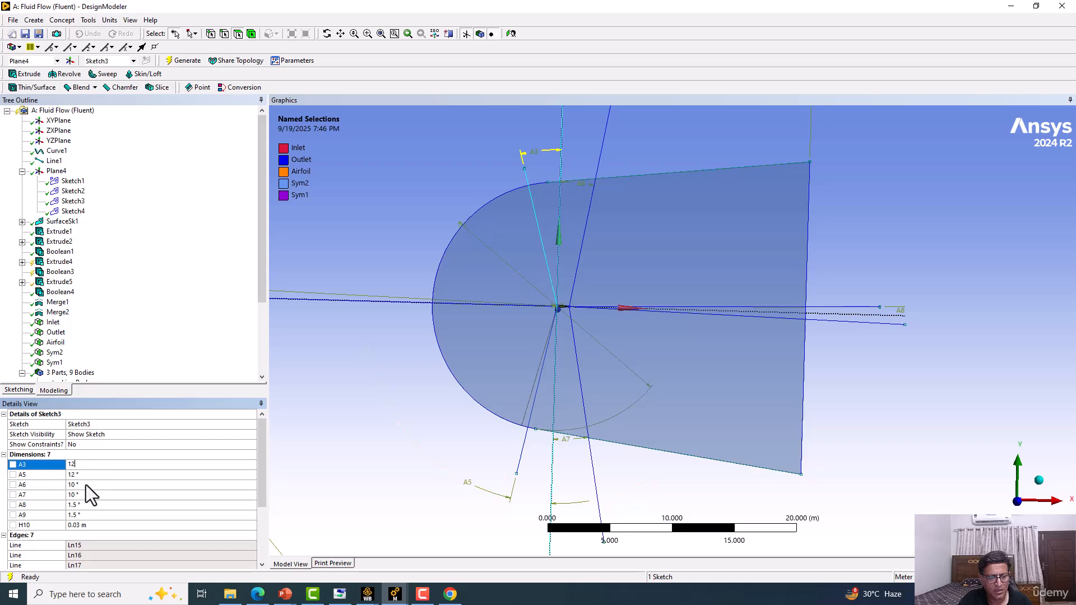
click(83, 495)
Set angle dimensions A6 and A7 of Sketch3 to 6° and regenerate the geometry
click(86, 485)
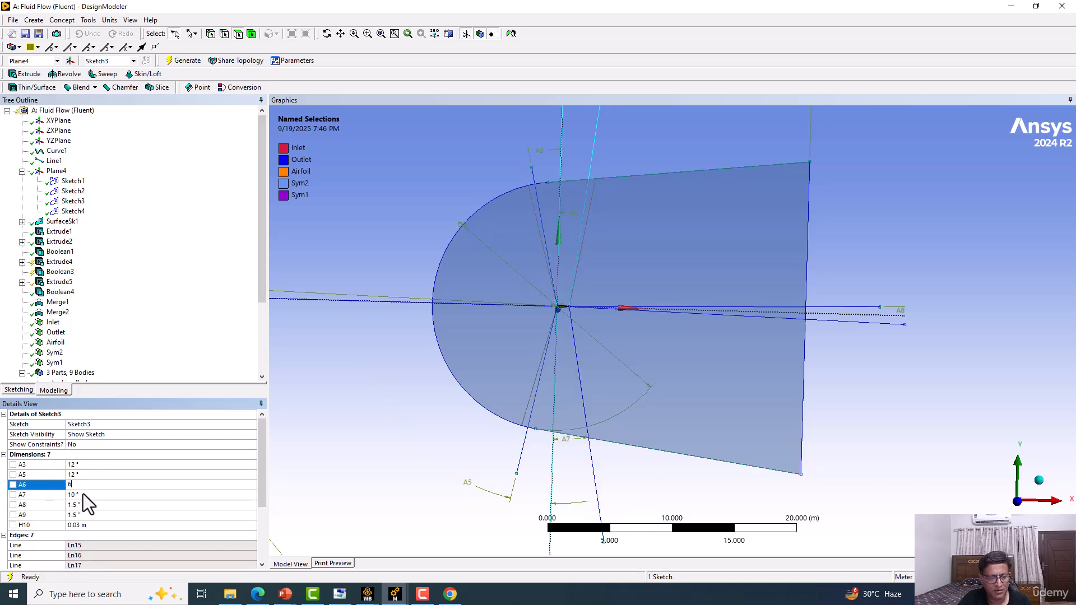
key(Return)
click(83, 495)
text(6)
key(Return)
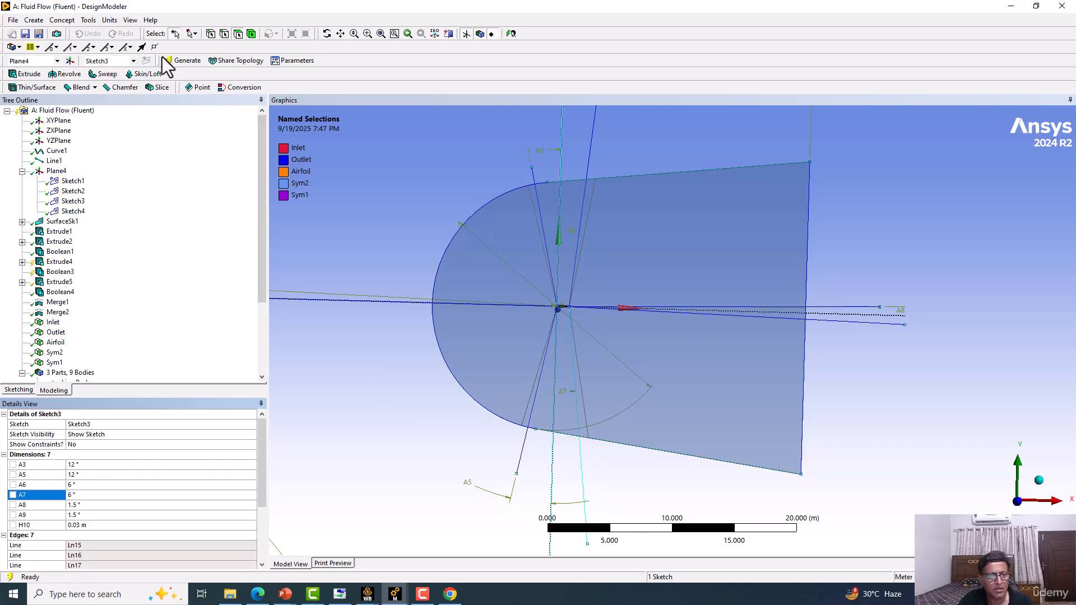
click(171, 61)
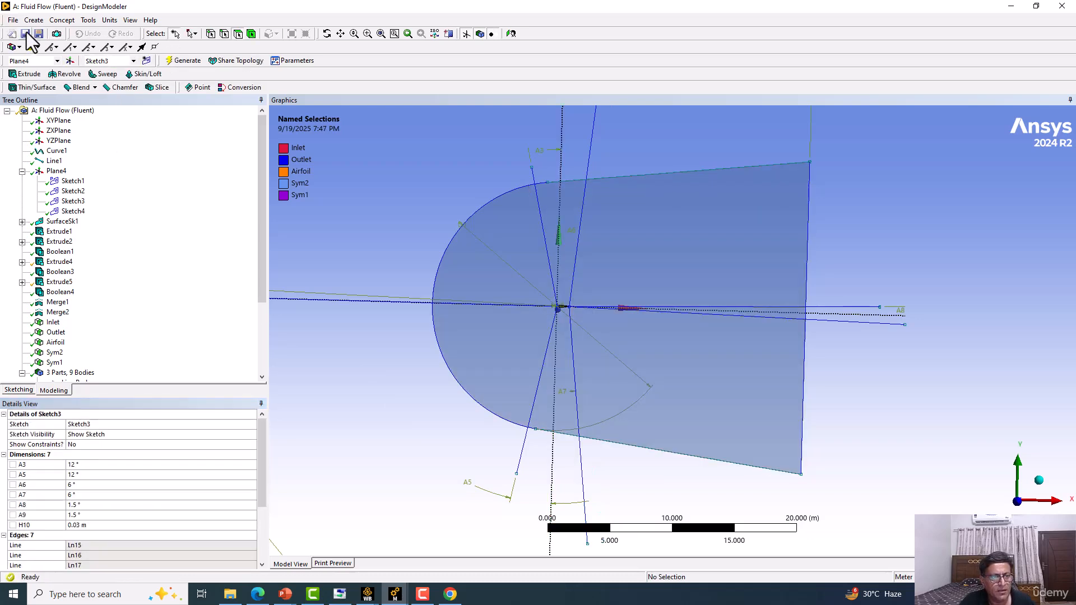
Check the project in Workbench, return to the Meshing application and update the model's geometry from source
mouse_move(367, 593)
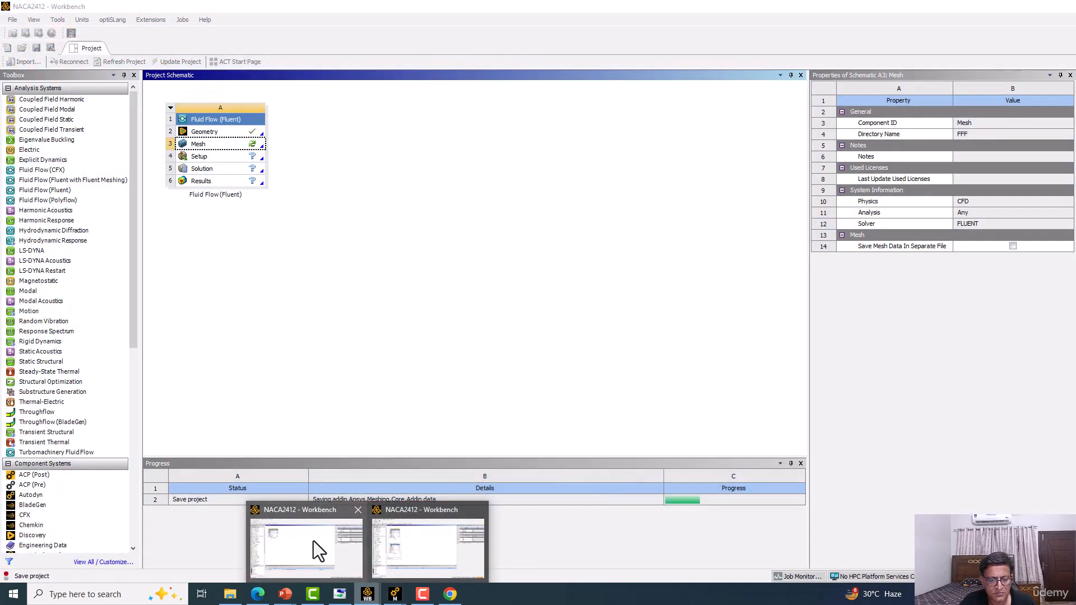
click(315, 550)
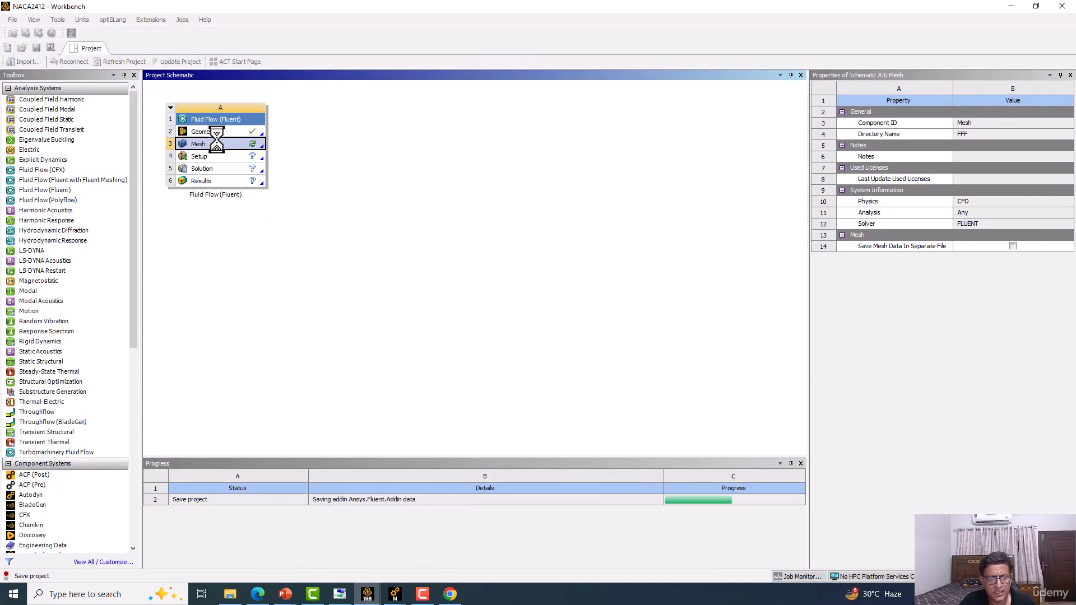
click(395, 593)
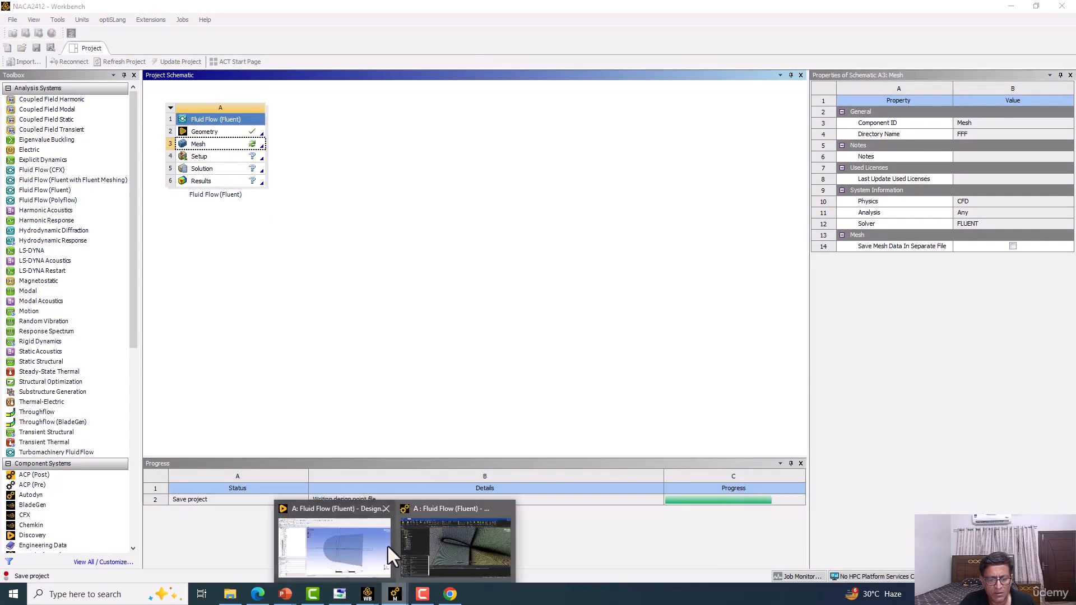
click(412, 538)
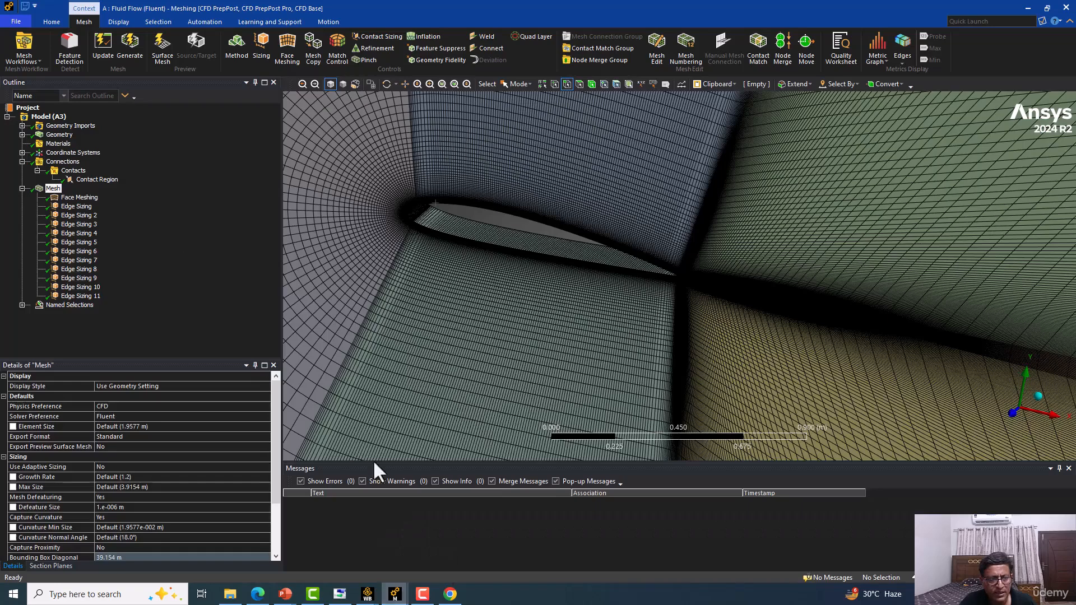
click(47, 109)
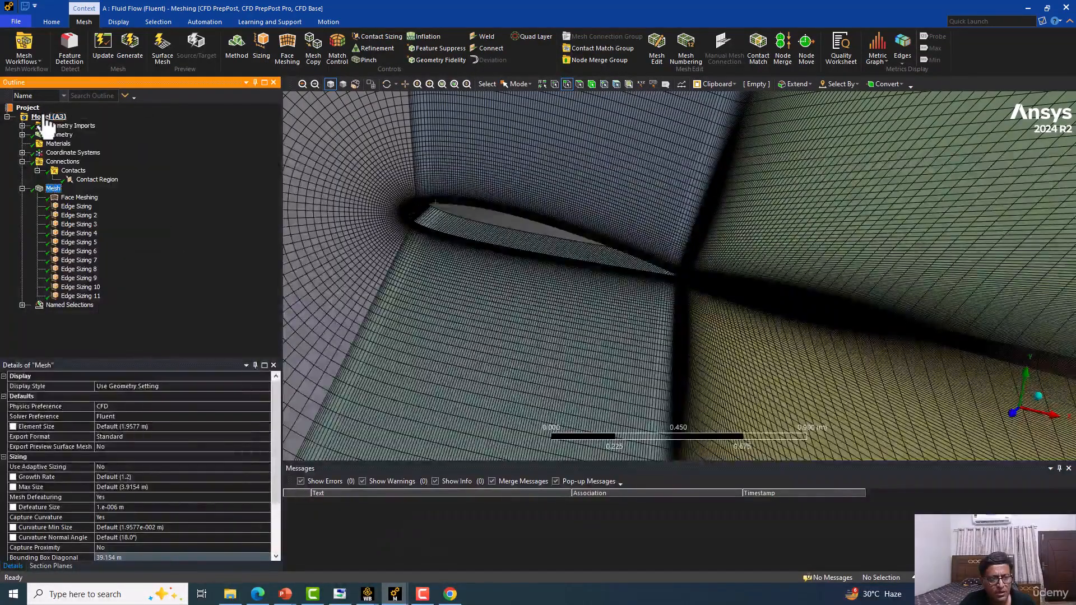
right_click(45, 118)
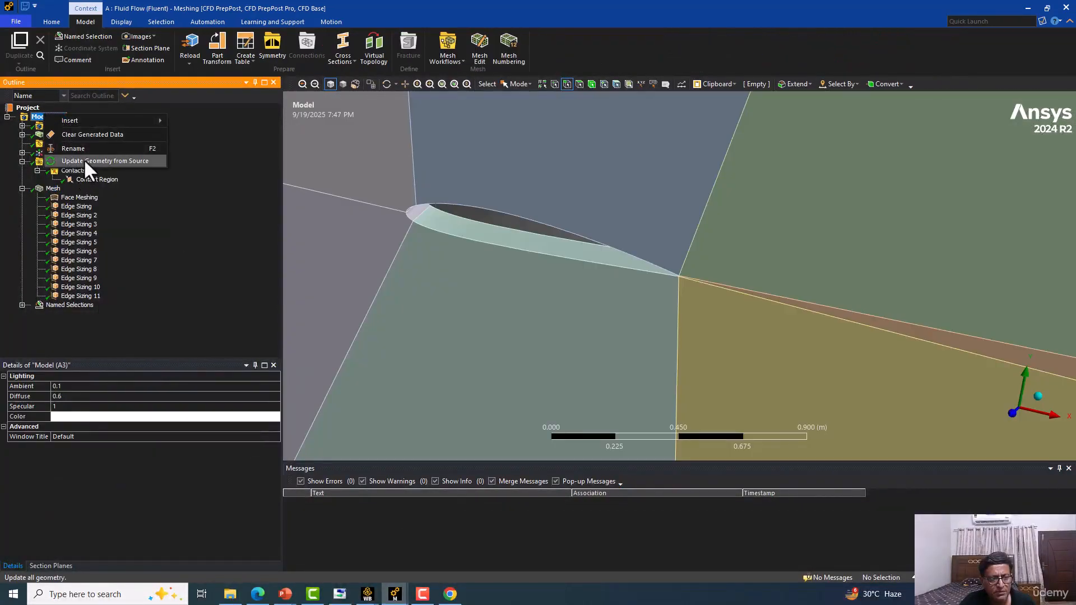
click(83, 160)
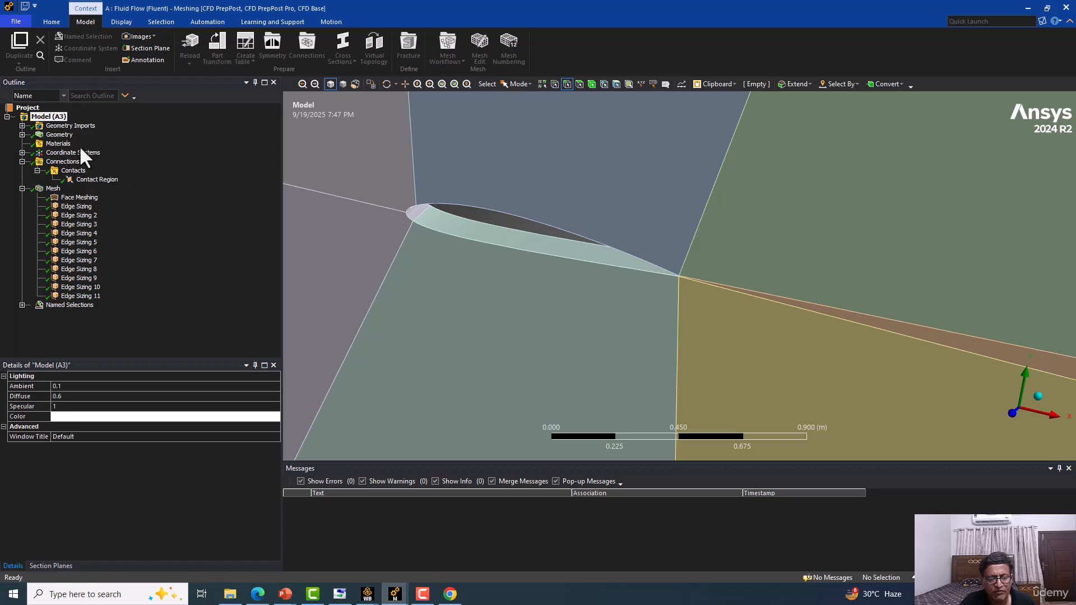
Delete the contact region under Contacts and generate the mesh again on the updated geometry
click(97, 180)
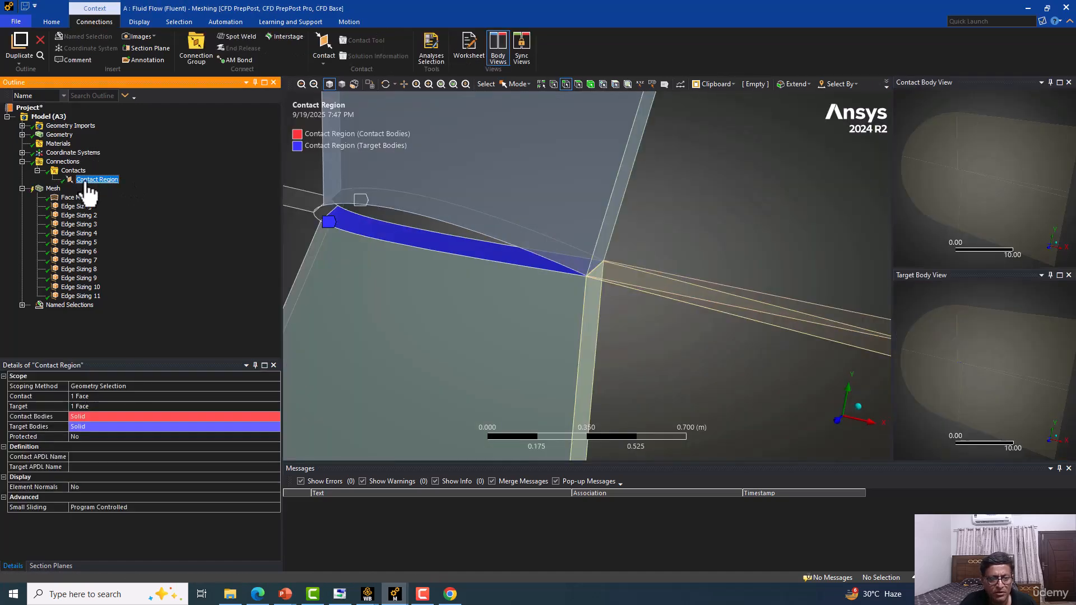
right_click(88, 188)
click(102, 391)
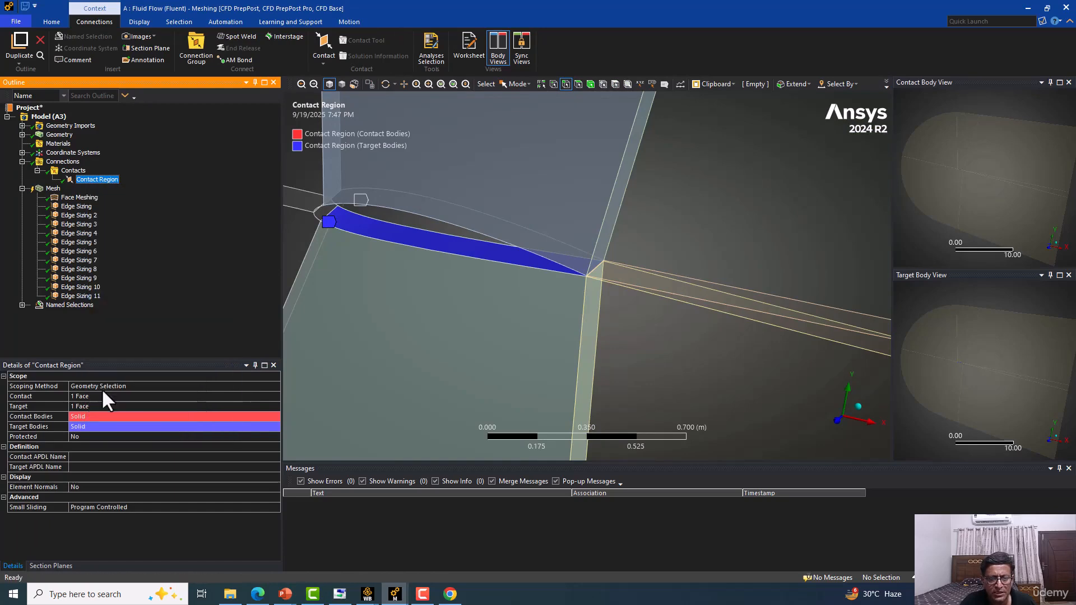
click(539, 338)
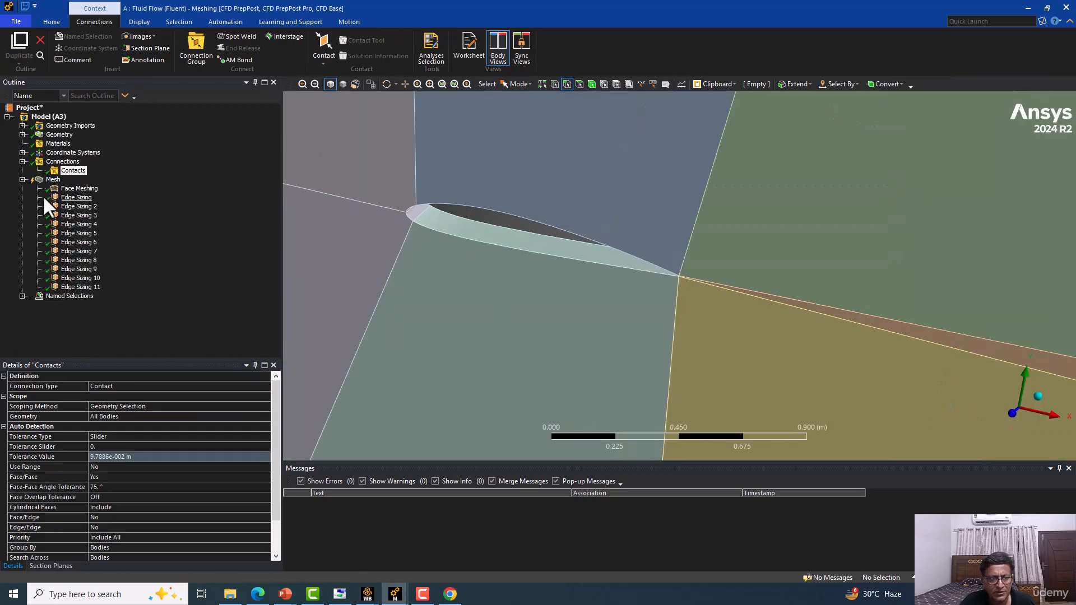
click(54, 180)
click(134, 35)
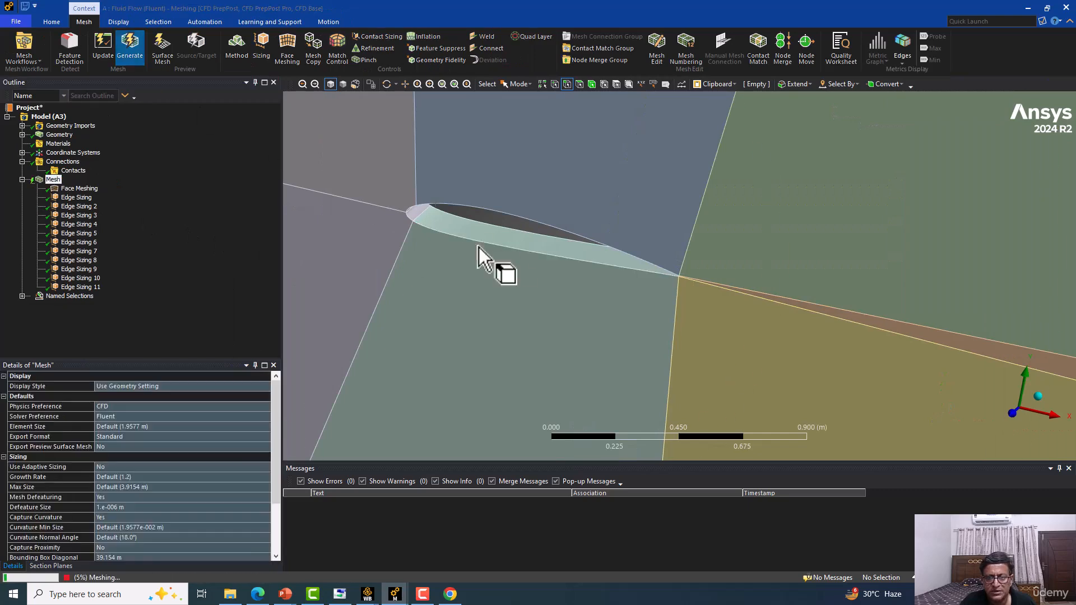
Examine the repositioned block-split lines around the airfoil's leading edge and in the surrounding domain
scroll(677, 298, down, 8)
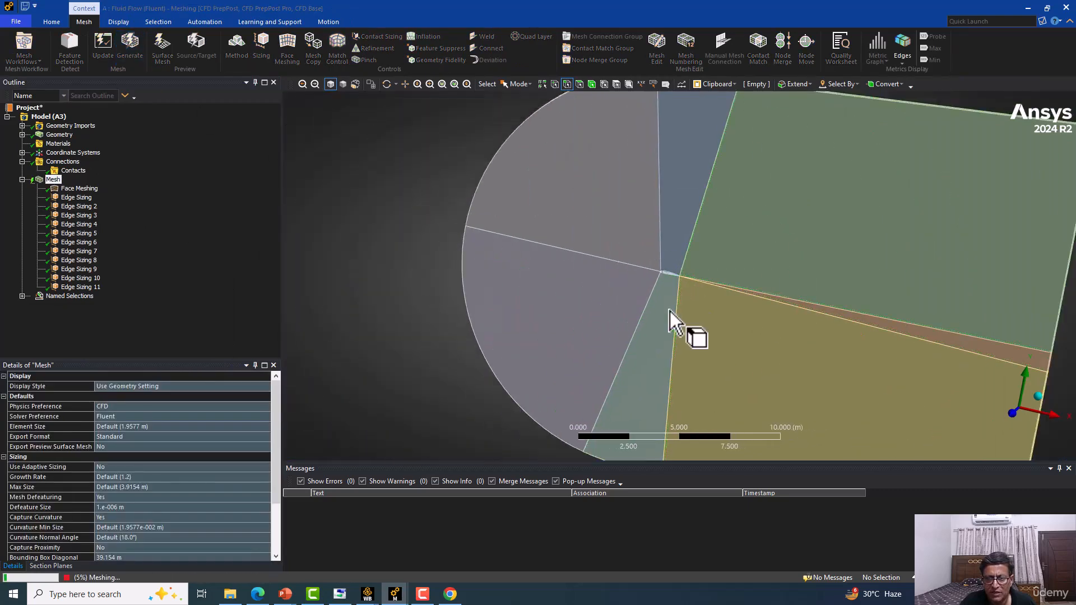
mouse_move(704, 200)
middle_down()
mouse_move(733, 164)
mouse_move(738, 202)
mouse_move(724, 200)
middle_up()
scroll(620, 303, up, 8)
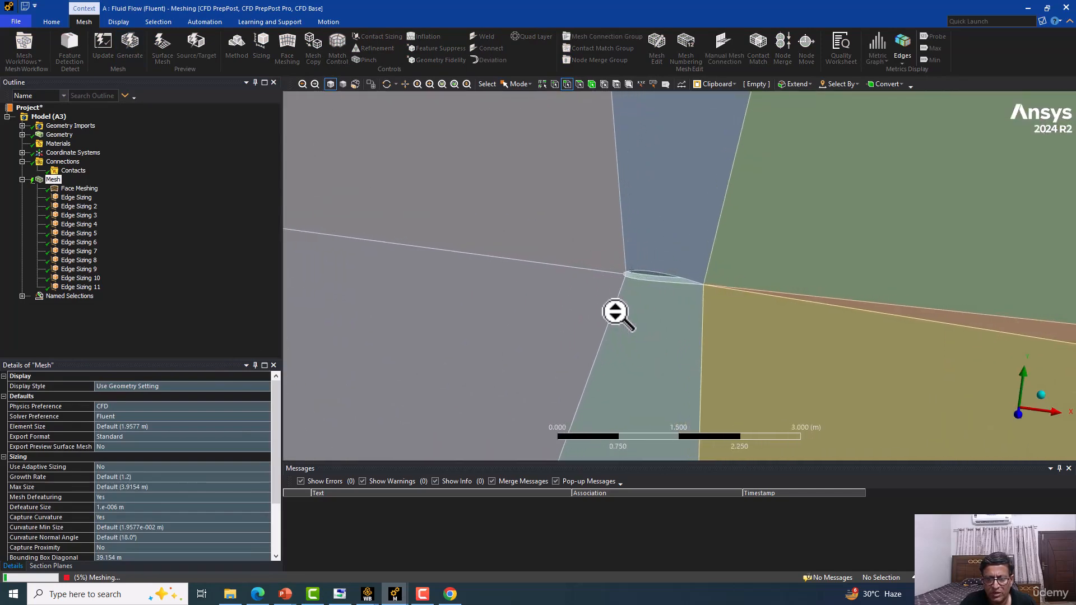
scroll(612, 320, up, 5)
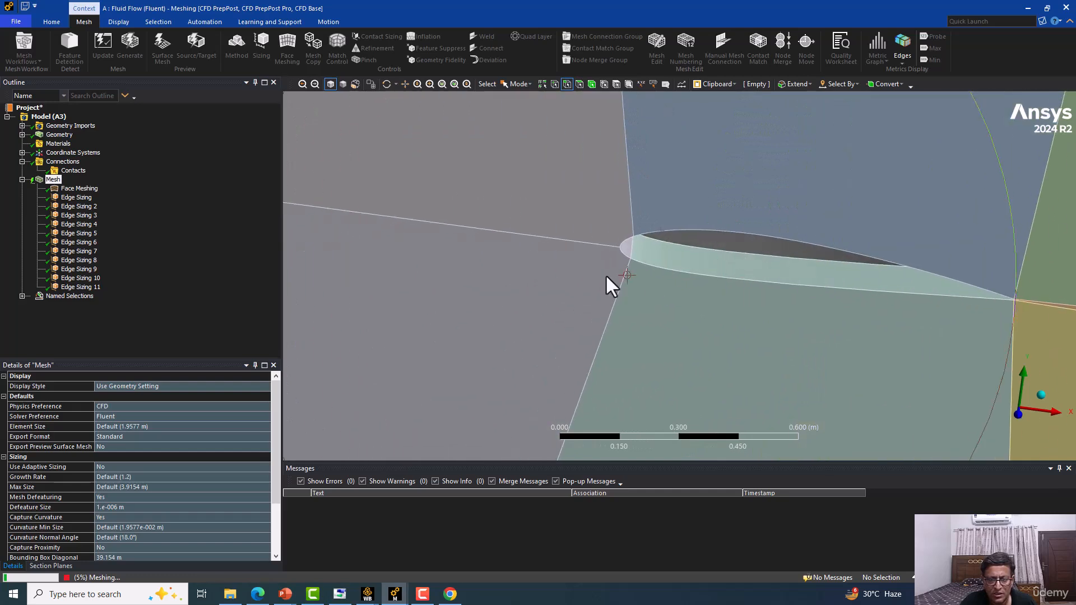
scroll(607, 276, up, 1)
click(555, 203)
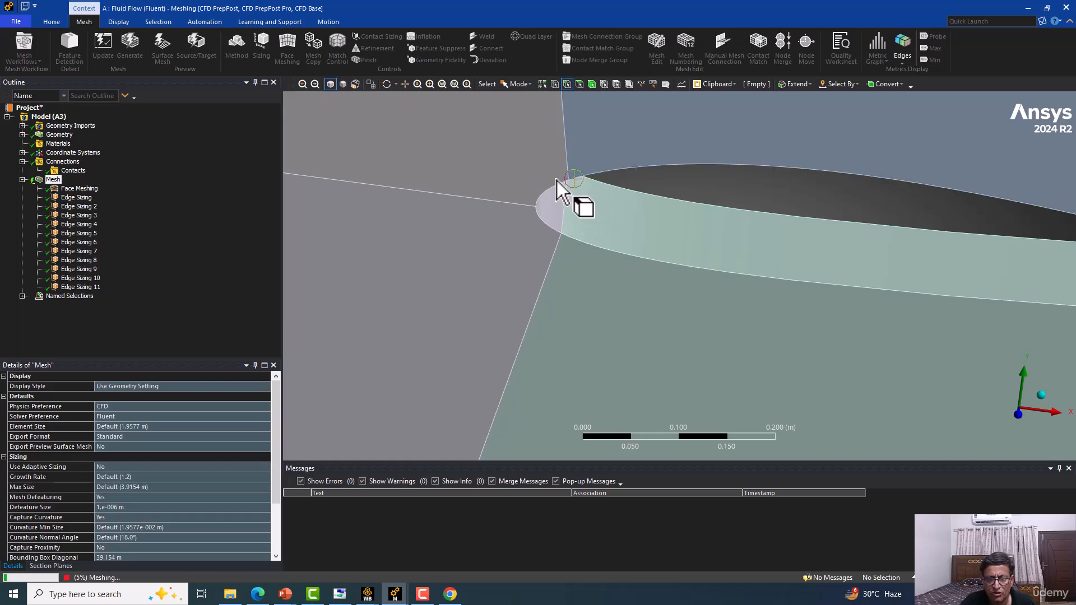
scroll(506, 233, down, 5)
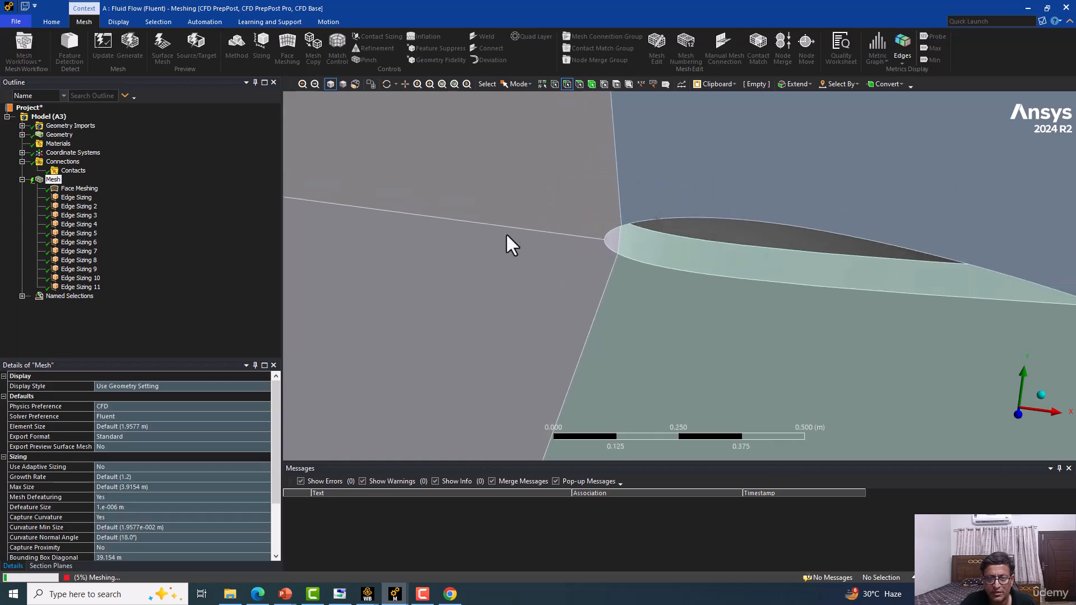
mouse_move(507, 236)
middle_down()
mouse_move(523, 250)
mouse_move(502, 231)
mouse_move(503, 253)
middle_up()
scroll(507, 261, up, 5)
middle_drag(570, 227, 592, 223)
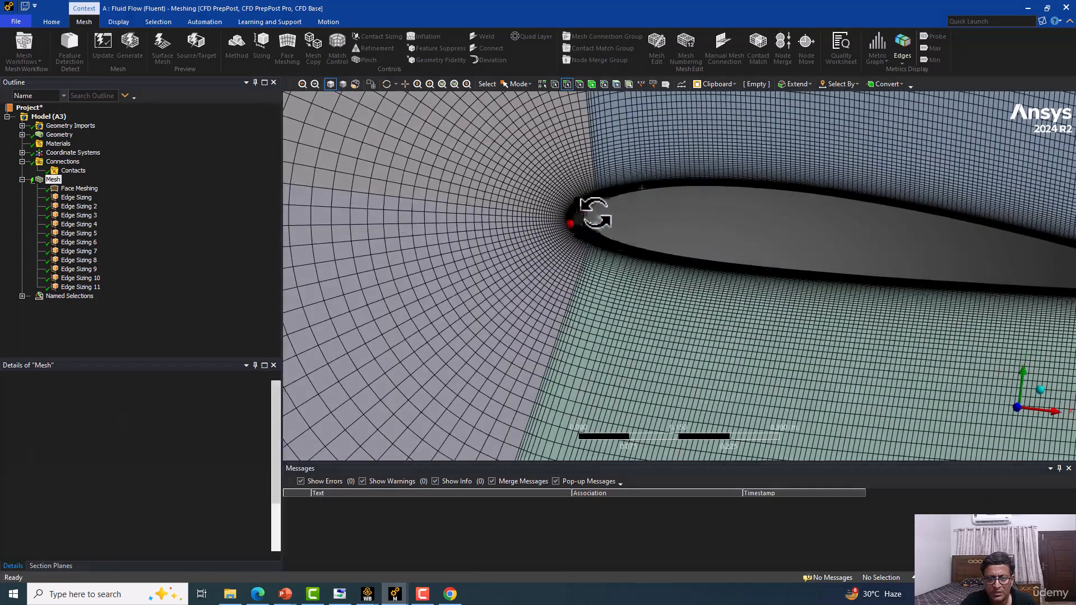
Examine the regenerated mesh from the near-wall cells at the leading edge out to the full C-shaped domain
click(539, 215)
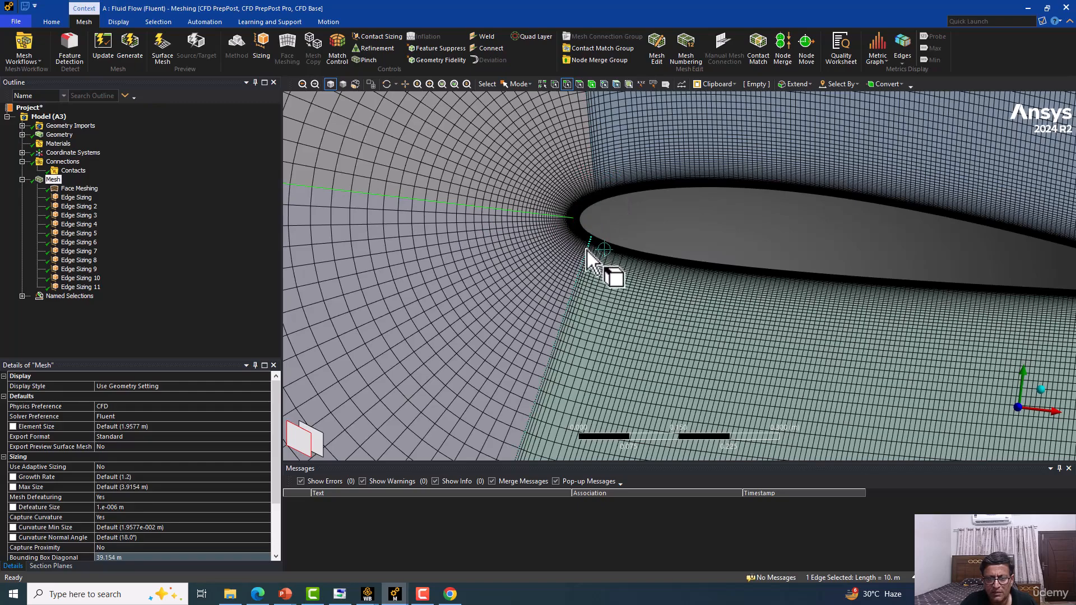
scroll(587, 251, down, 3)
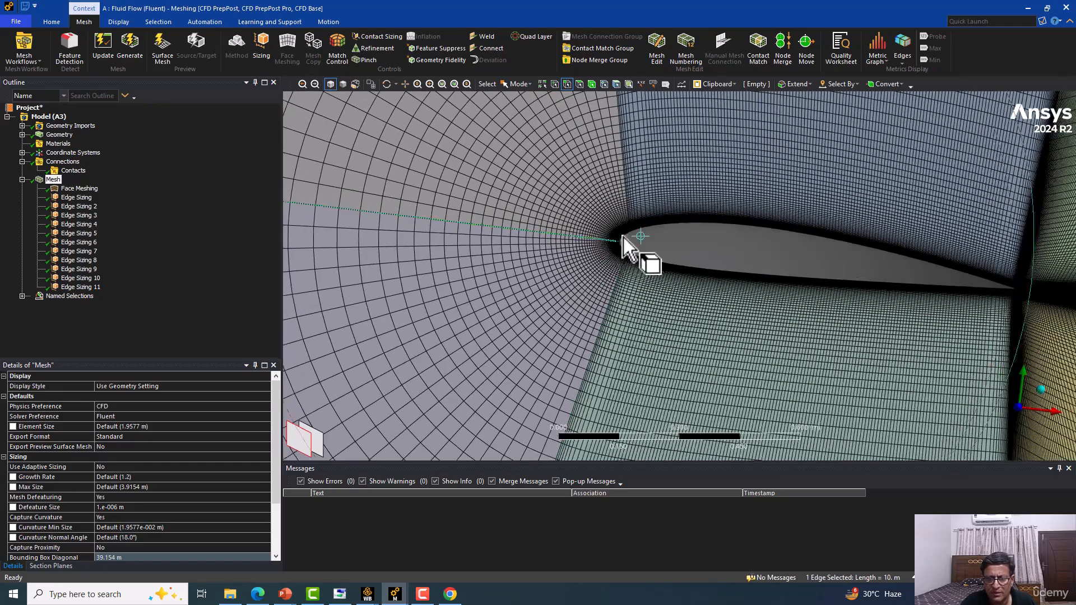
scroll(607, 244, down, 2)
scroll(608, 245, up, 3)
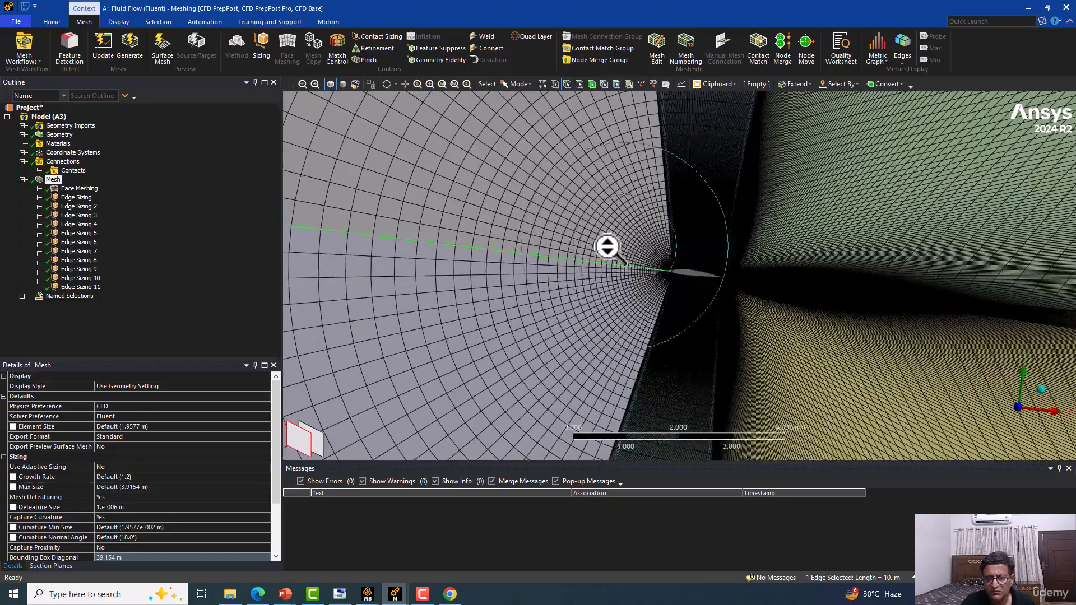
scroll(608, 247, up, 4)
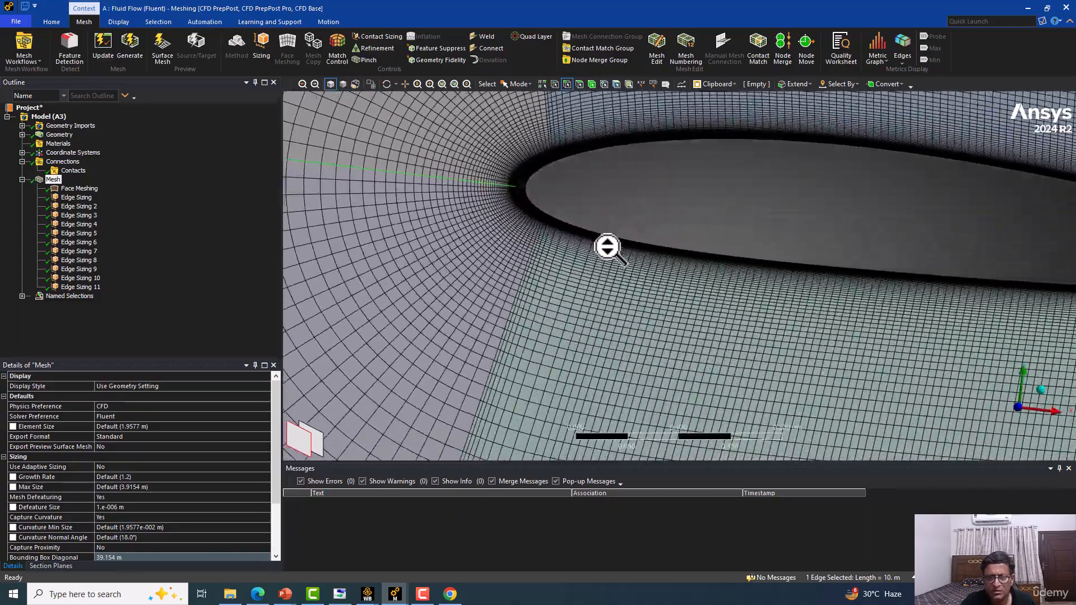
scroll(610, 255, up, 2)
scroll(611, 256, up, 2)
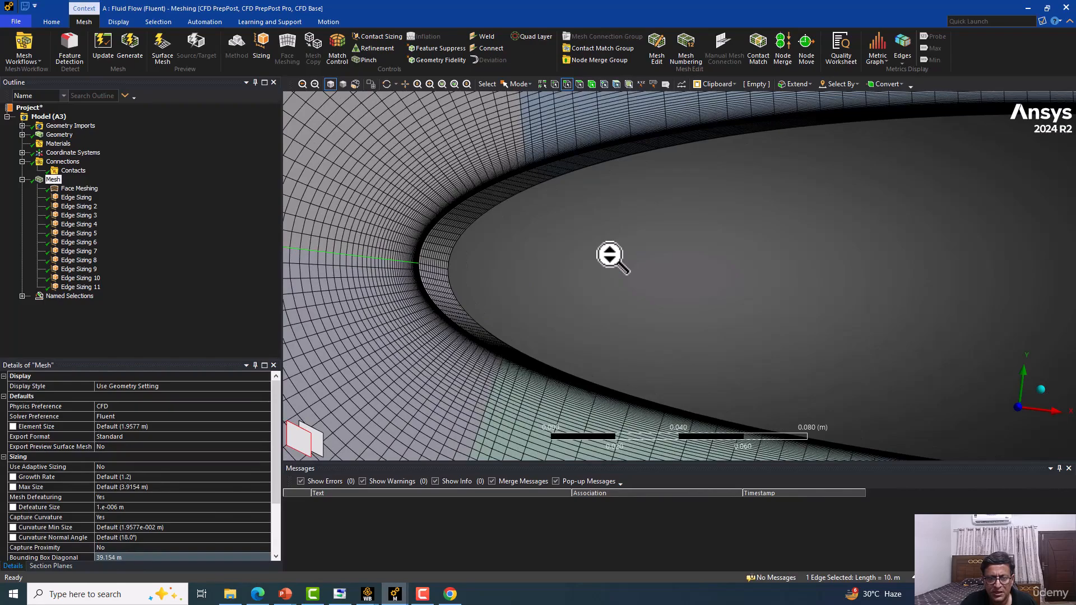
scroll(507, 122, up, 4)
ctrl+middle_drag(507, 122, 749, 397)
scroll(576, 265, up, 5)
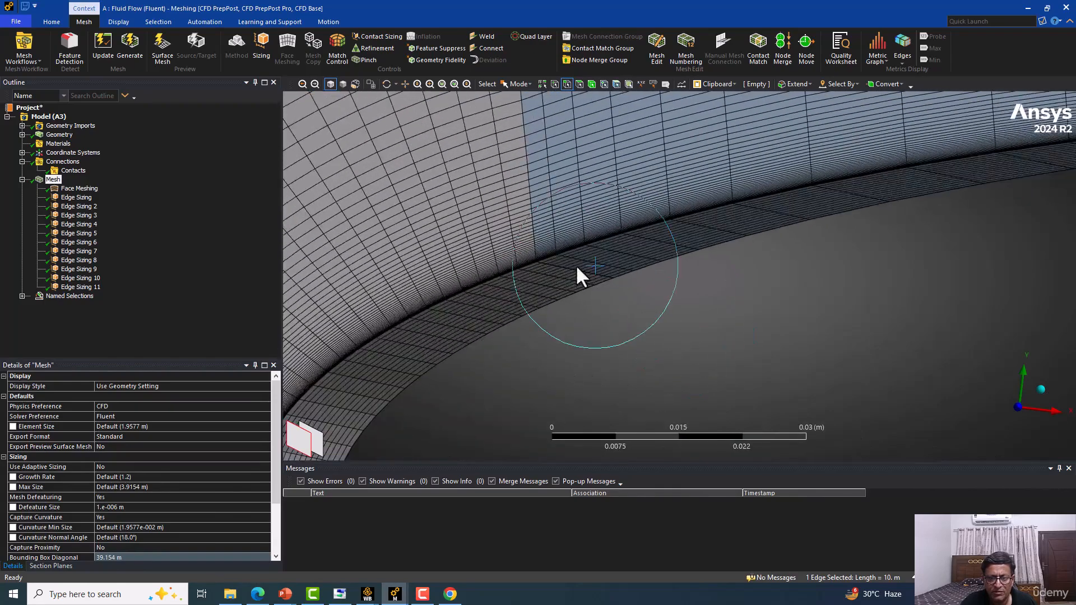
scroll(451, 231, down, 6)
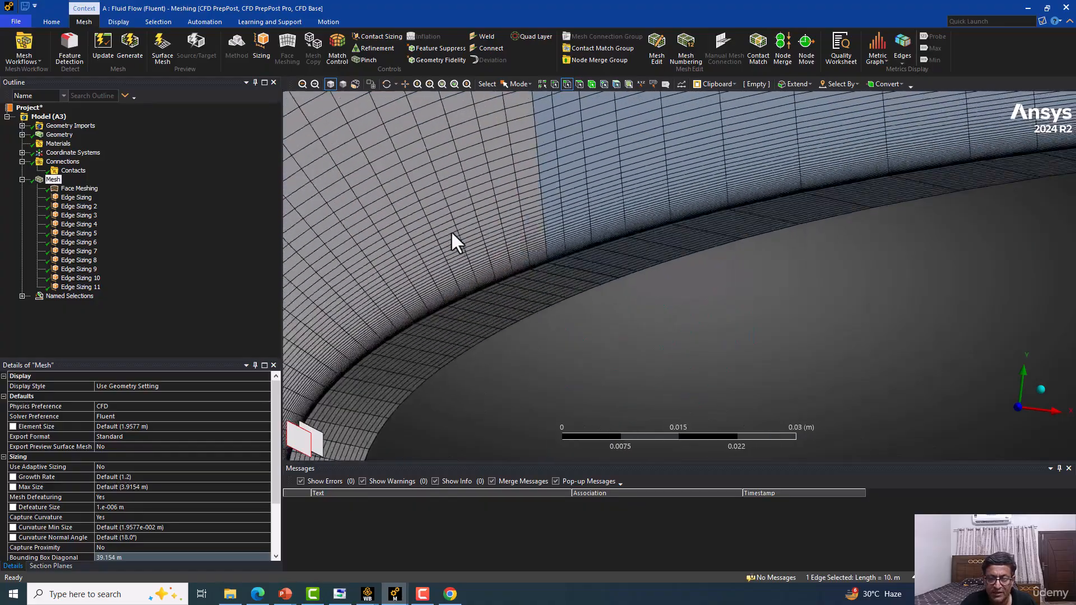
scroll(594, 291, down, 6)
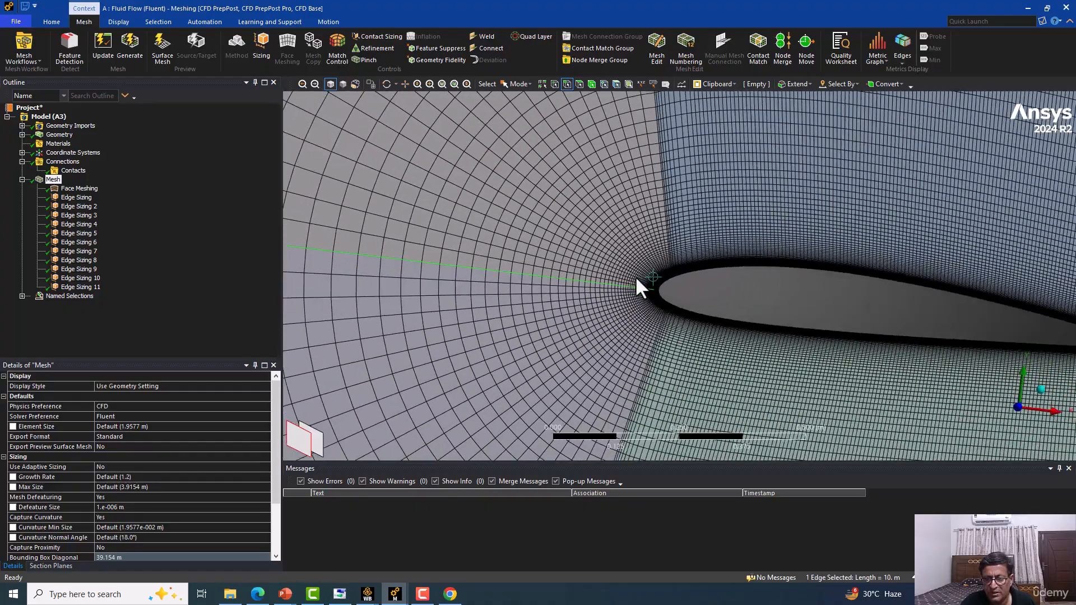
scroll(638, 283, down, 8)
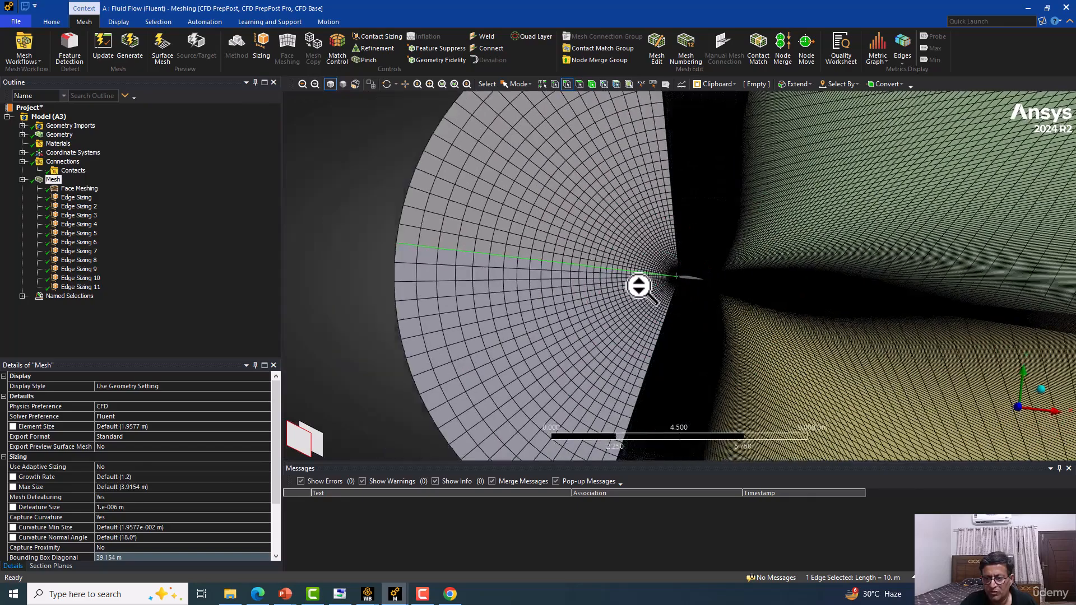
scroll(638, 286, down, 2)
middle_drag(638, 286, 579, 293)
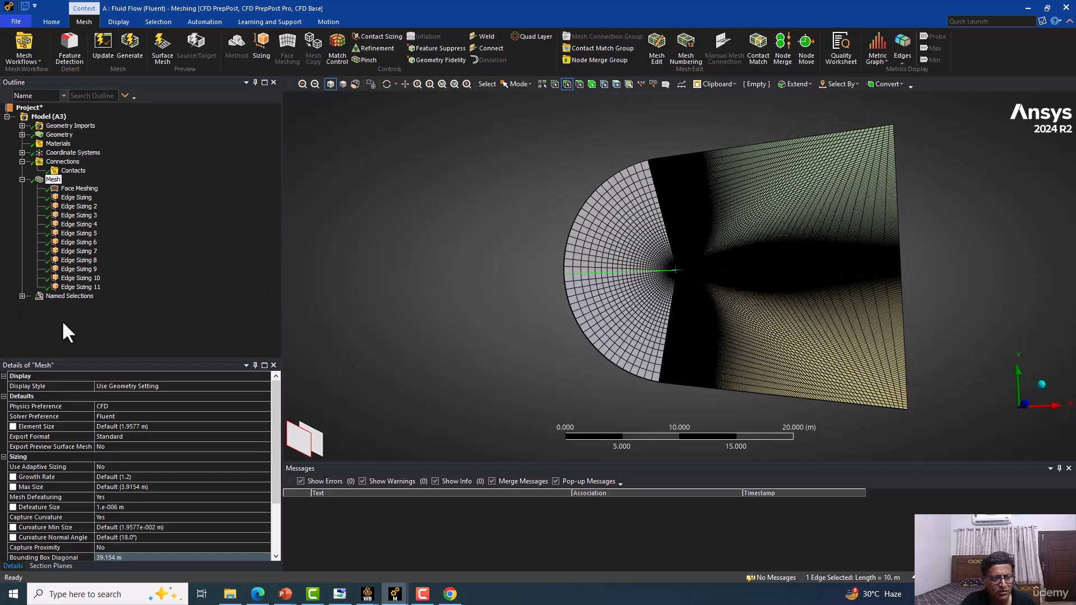
Set the mesh quality metric to Aspect Ratio and check its maximum value
scroll(61, 470, down, 3)
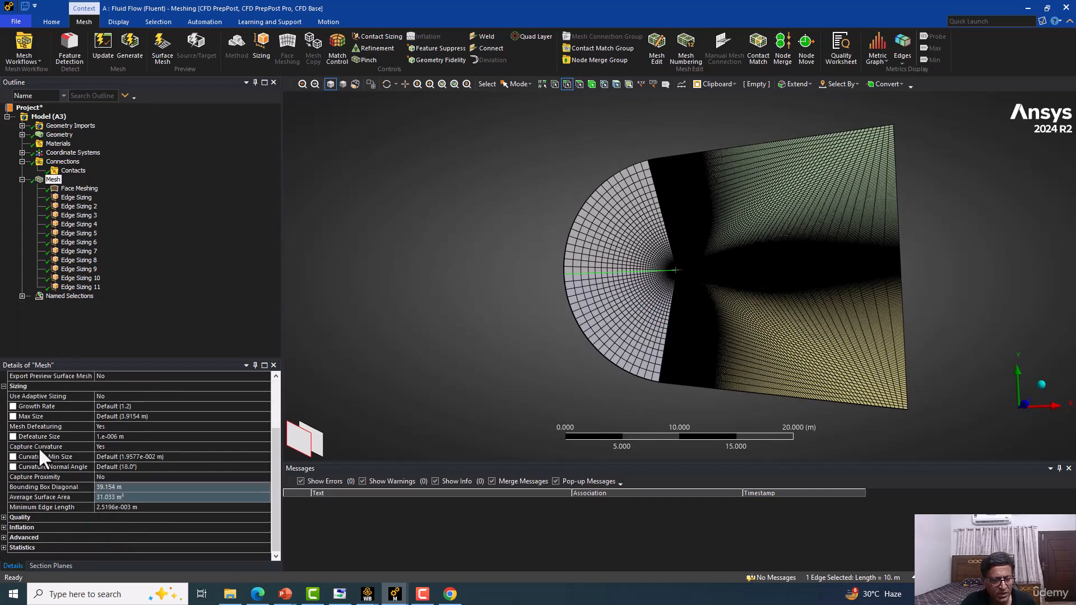
scroll(40, 447, up, 2)
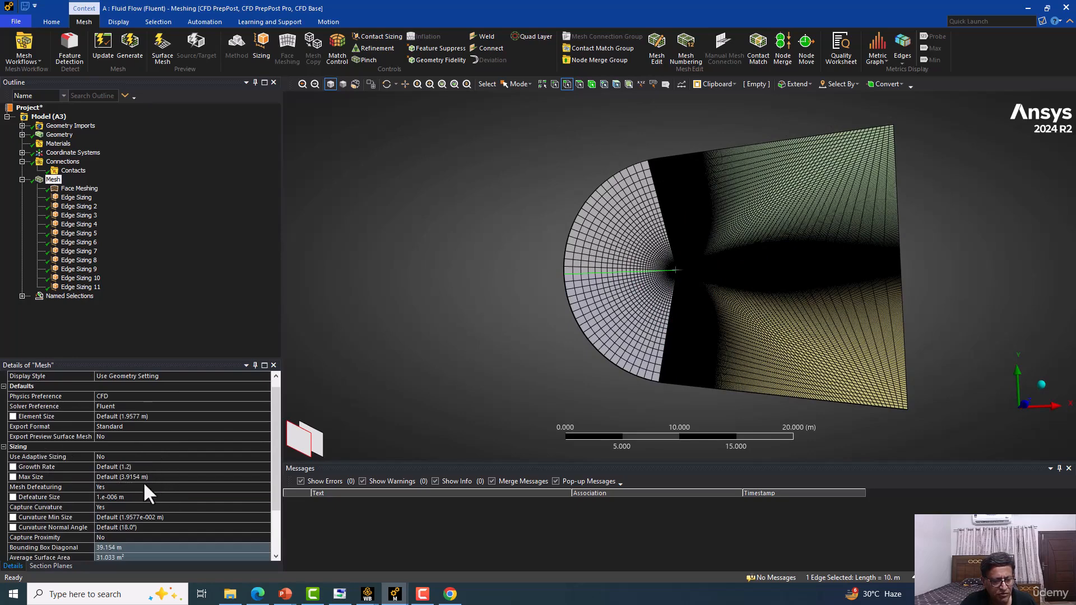
scroll(126, 498, down, 2)
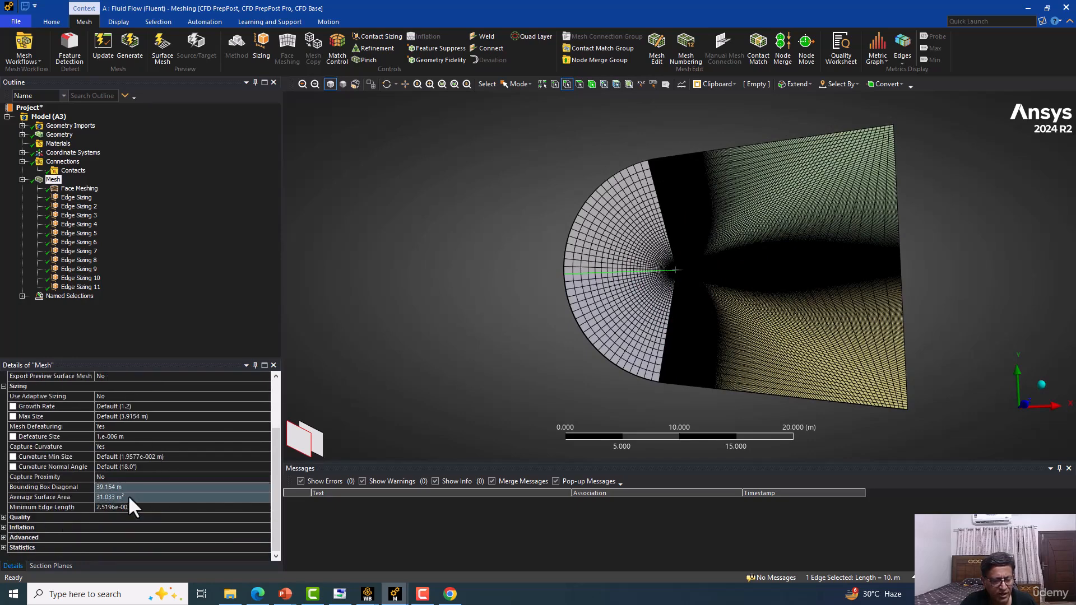
click(2, 517)
scroll(132, 533, down, 2)
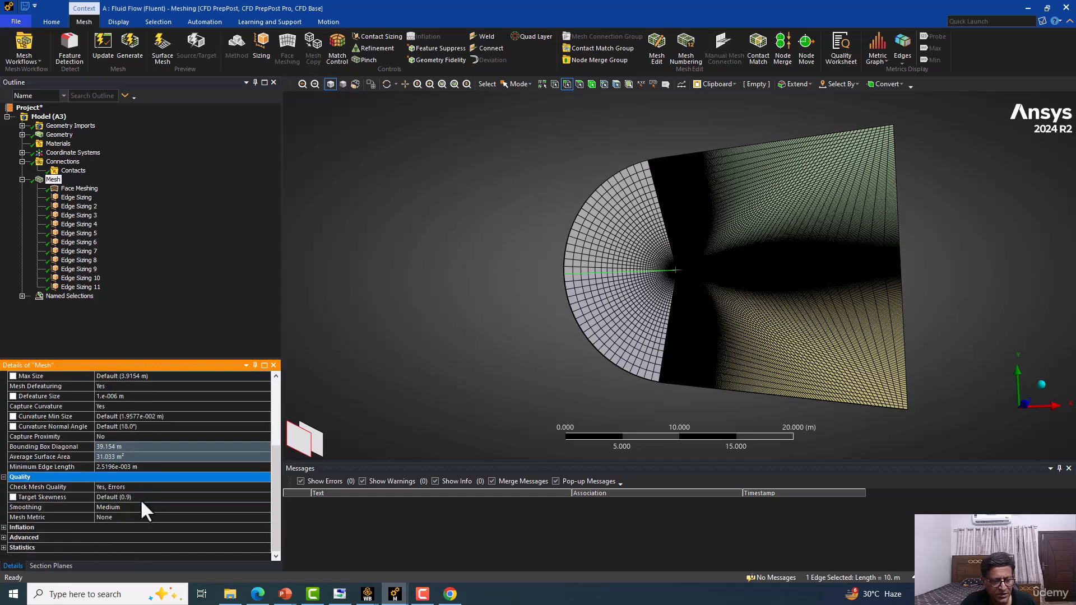
click(143, 507)
click(166, 518)
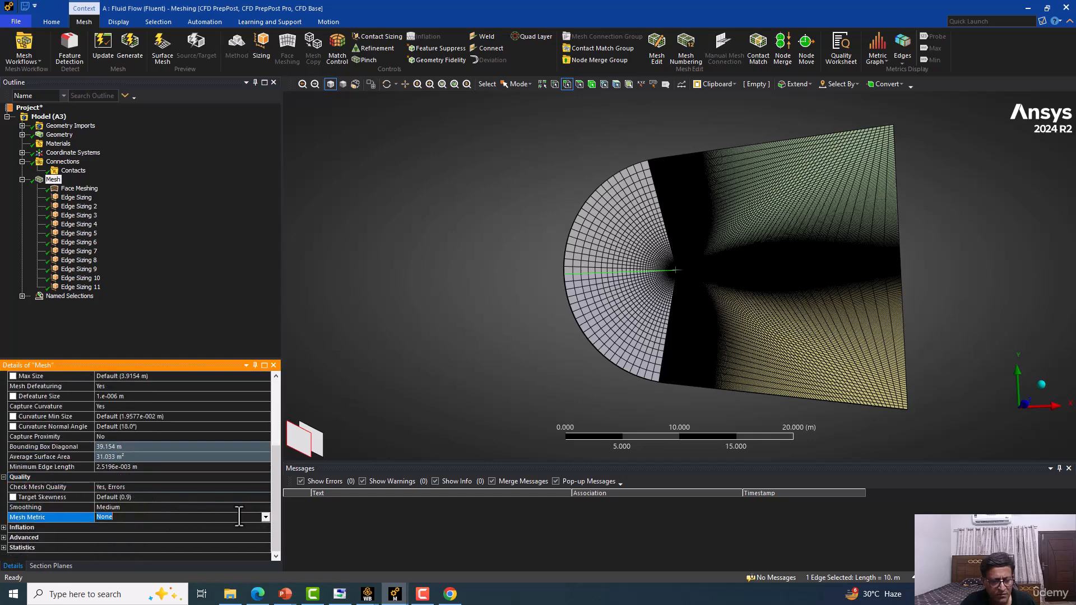
click(266, 518)
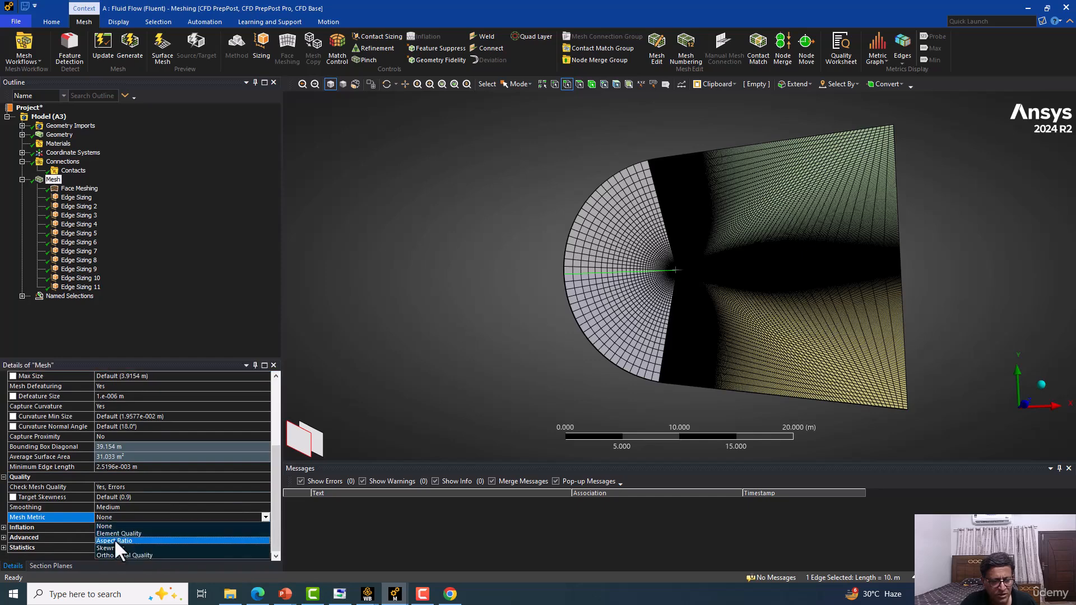
key(Return)
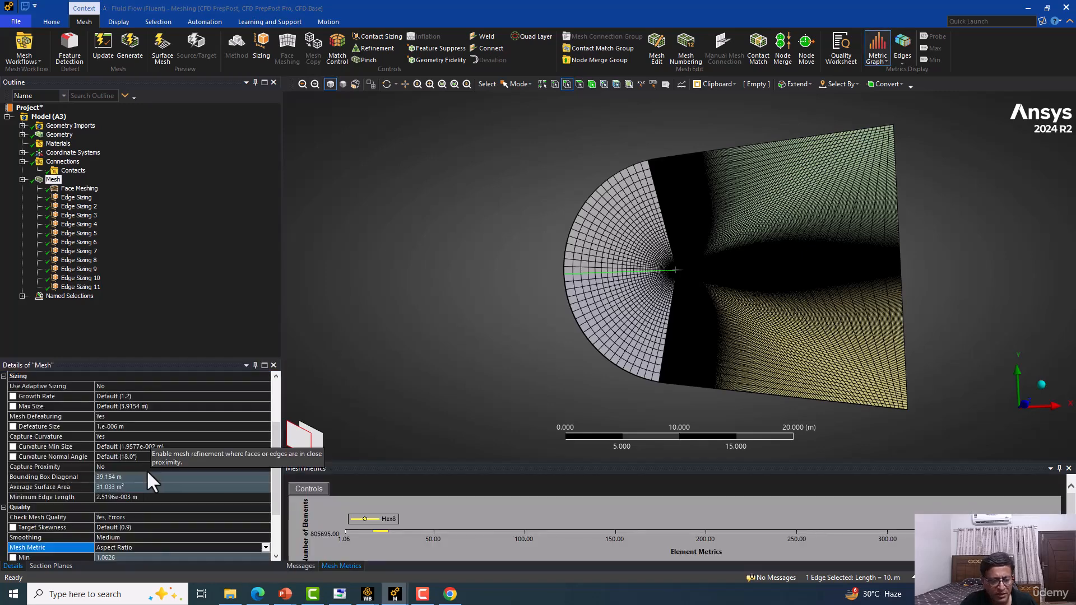
scroll(141, 524, down, 3)
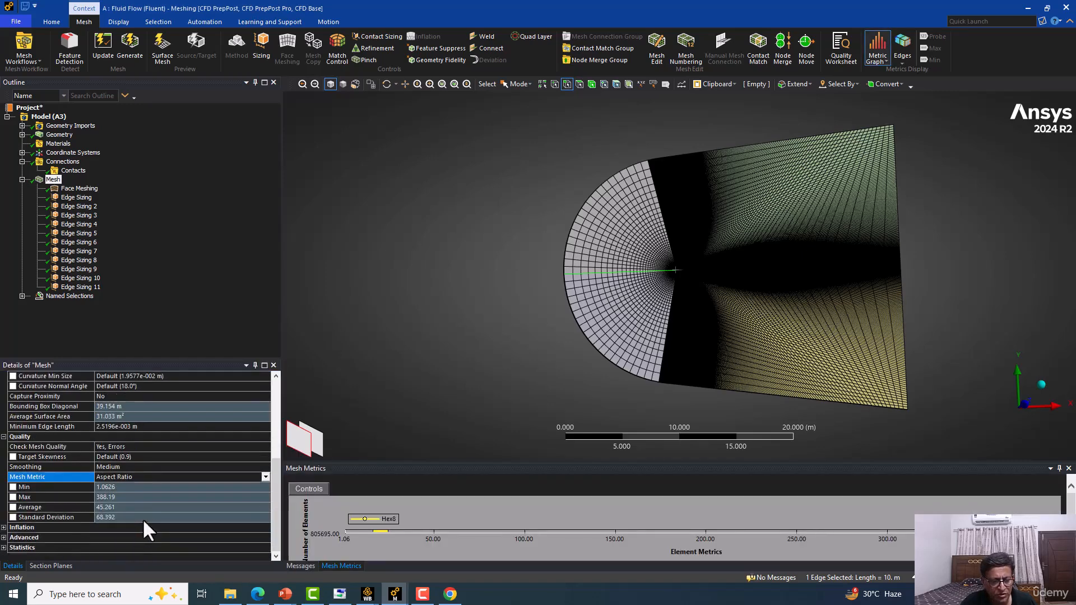
click(116, 498)
Examine the cell shapes at the downstream end of the wake blocks, including the divisions across the domain's thickness
scroll(588, 337, up, 8)
ctrl+middle_drag(805, 284, 623, 341)
middle_drag(863, 287, 718, 311)
scroll(717, 312, up, 2)
ctrl+middle_drag(880, 330, 549, 229)
scroll(597, 322, up, 4)
scroll(592, 268, up, 5)
ctrl+middle_drag(694, 261, 564, 306)
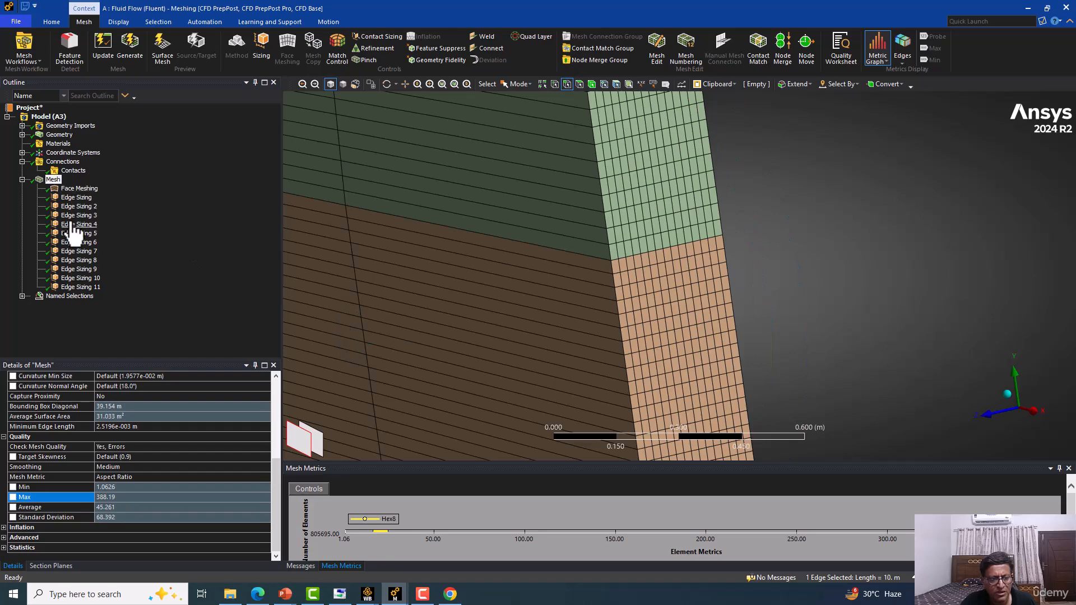
Set the number of divisions of Edge Sizing 10, on the thickness edges, to 10 and regenerate the mesh
click(76, 287)
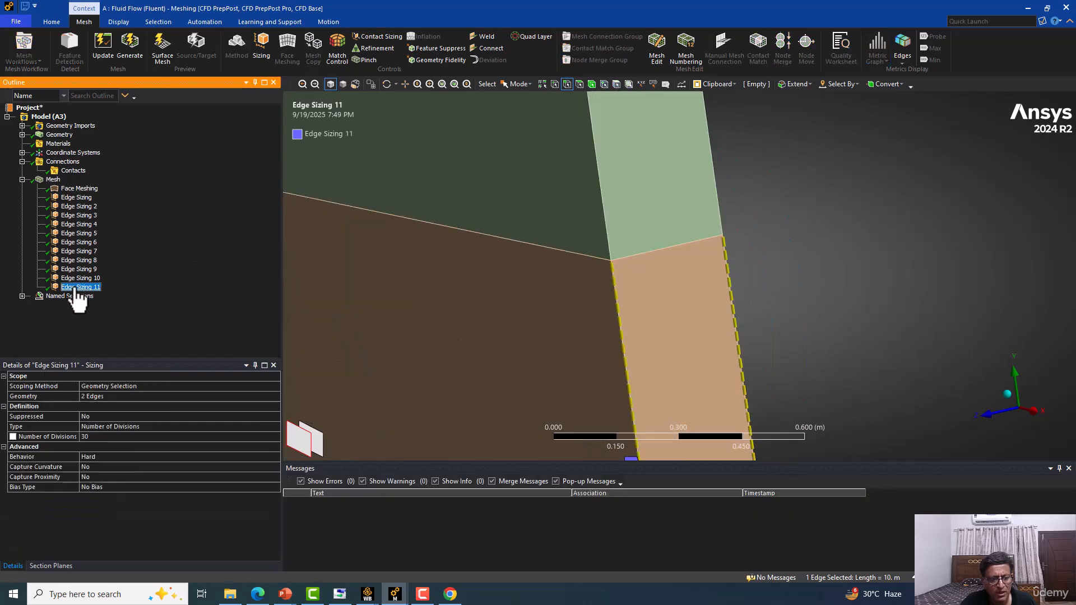
click(74, 279)
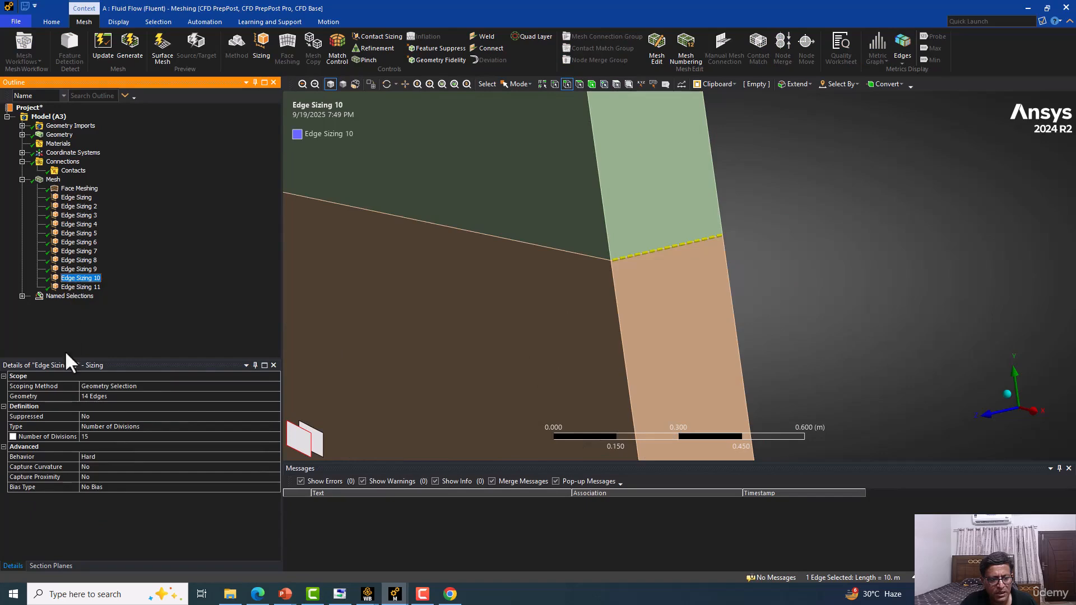
click(94, 436)
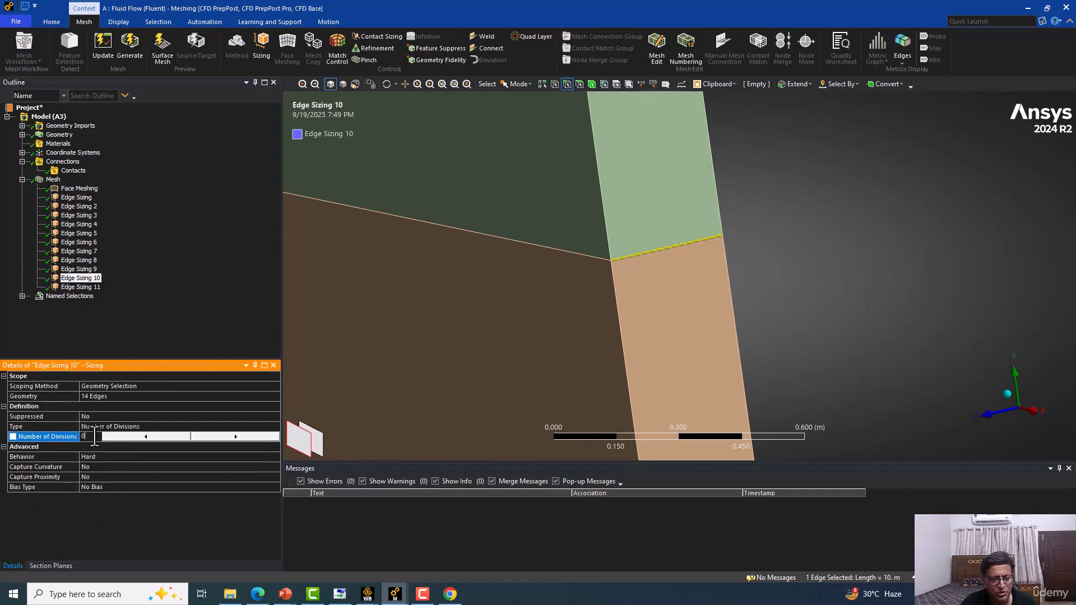
key(Return)
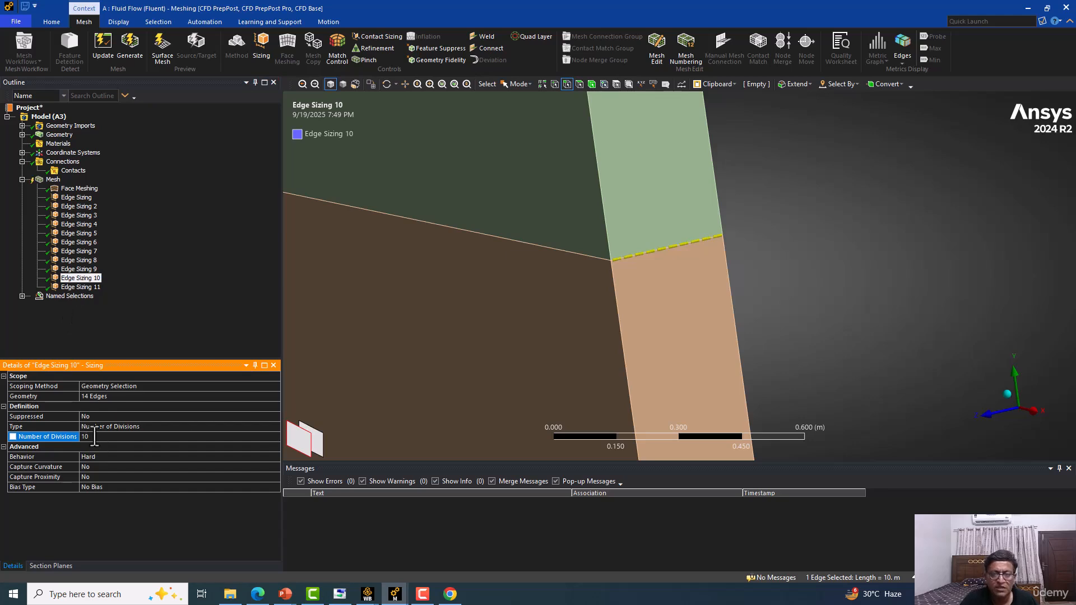
click(133, 49)
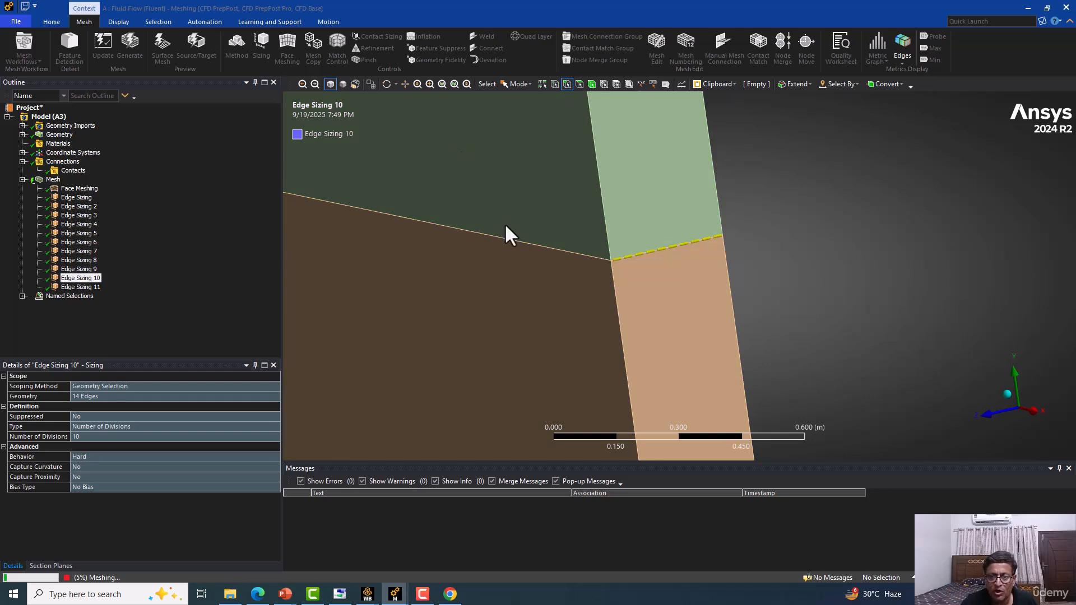
scroll(505, 223, down, 10)
scroll(566, 205, down, 5)
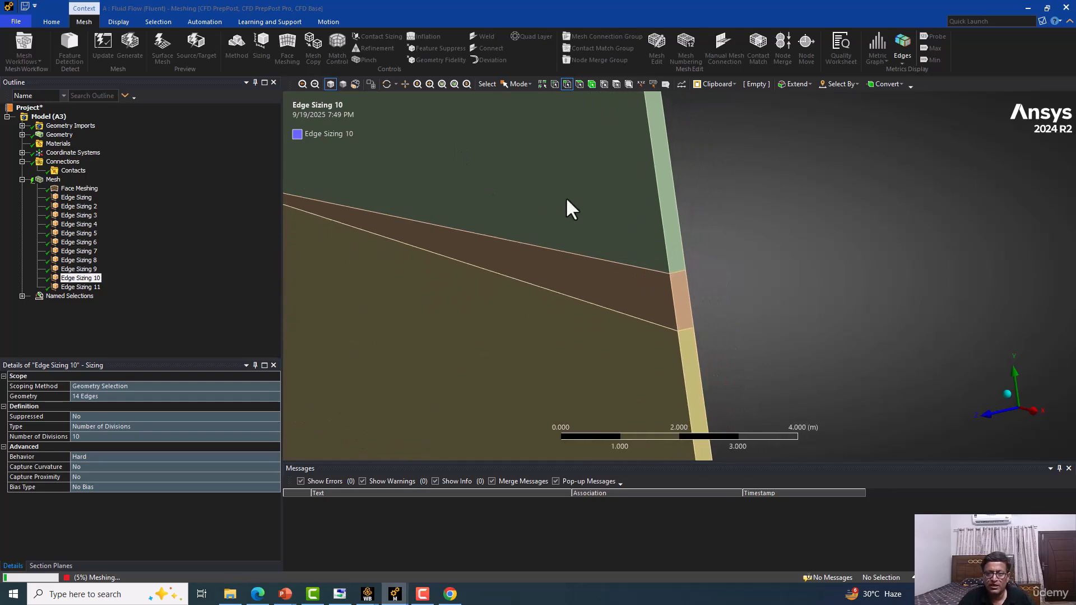
Examine the thickness divisions at the outlet end of the regenerated mesh and check the maximum aspect ratio
middle_drag(560, 215, 605, 217)
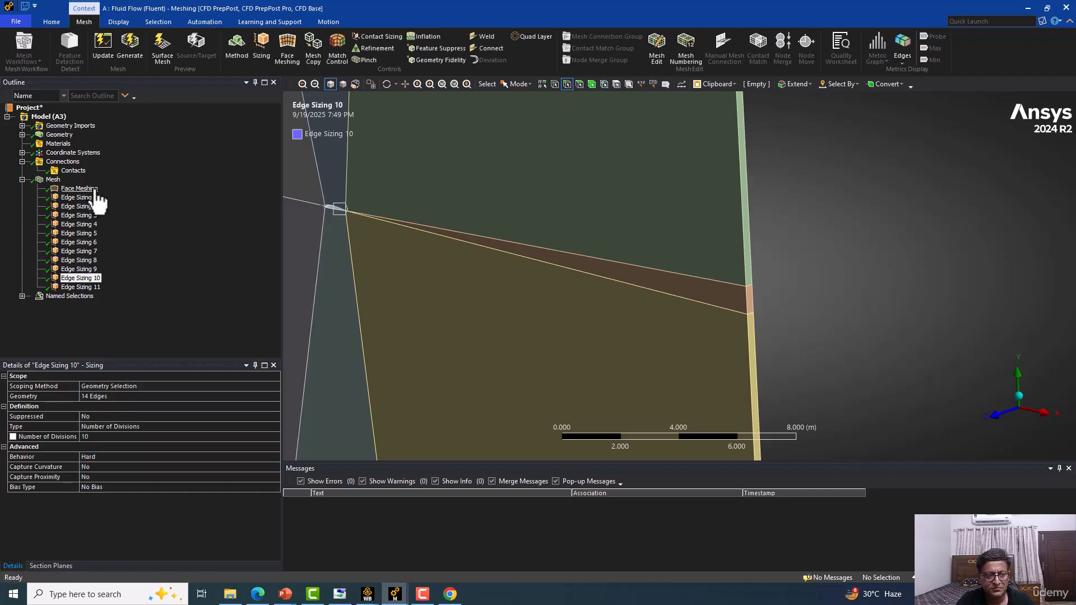
click(54, 179)
scroll(754, 297, up, 3)
middle_drag(753, 297, 476, 272)
scroll(721, 316, up, 5)
middle_drag(795, 297, 823, 307)
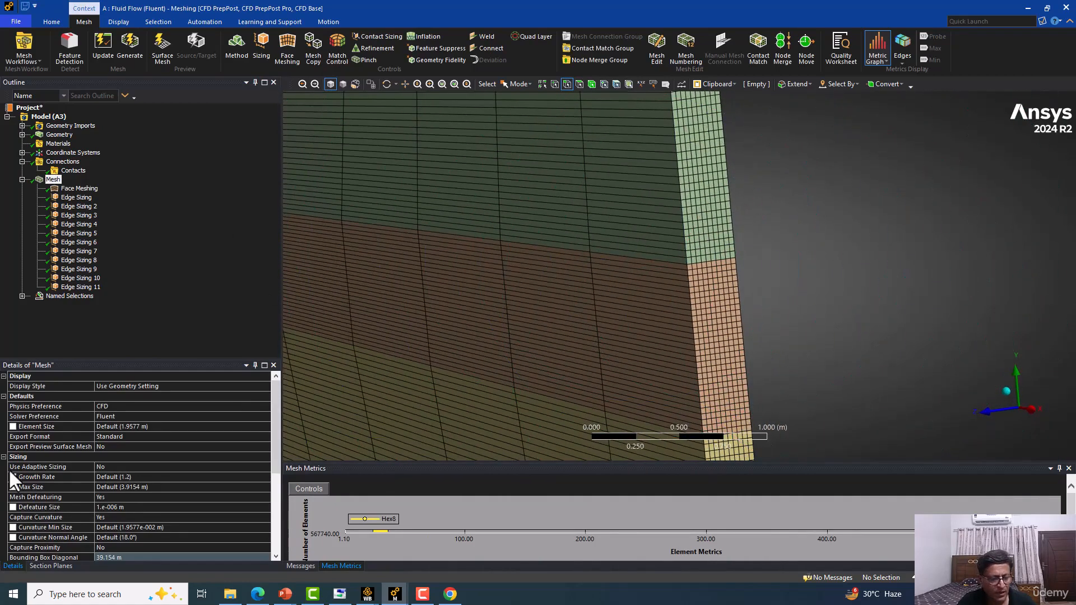
scroll(103, 472, down, 1)
scroll(159, 505, down, 3)
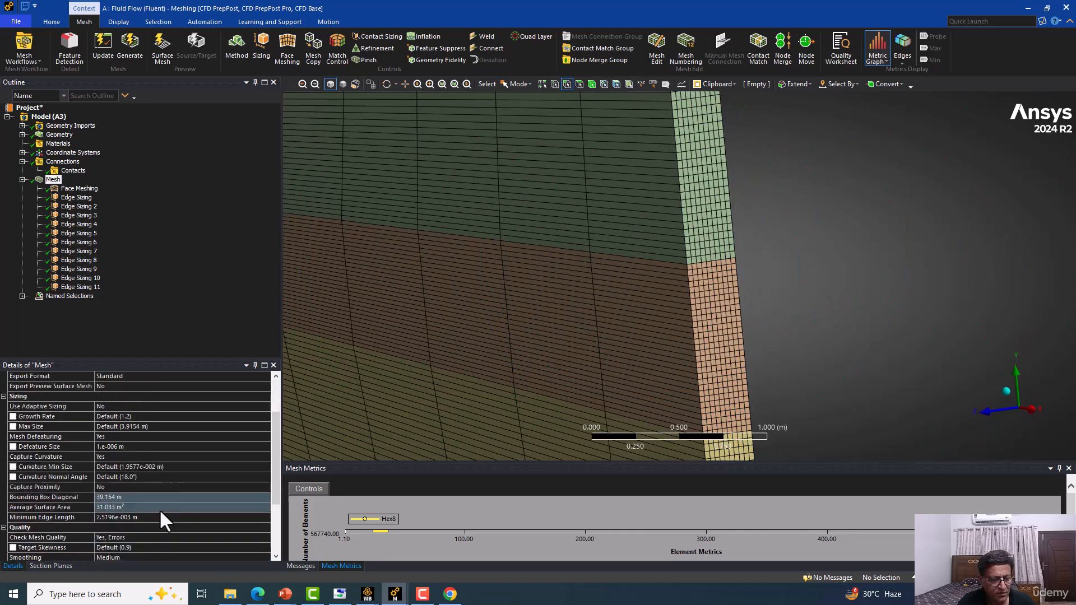
scroll(150, 486, down, 1)
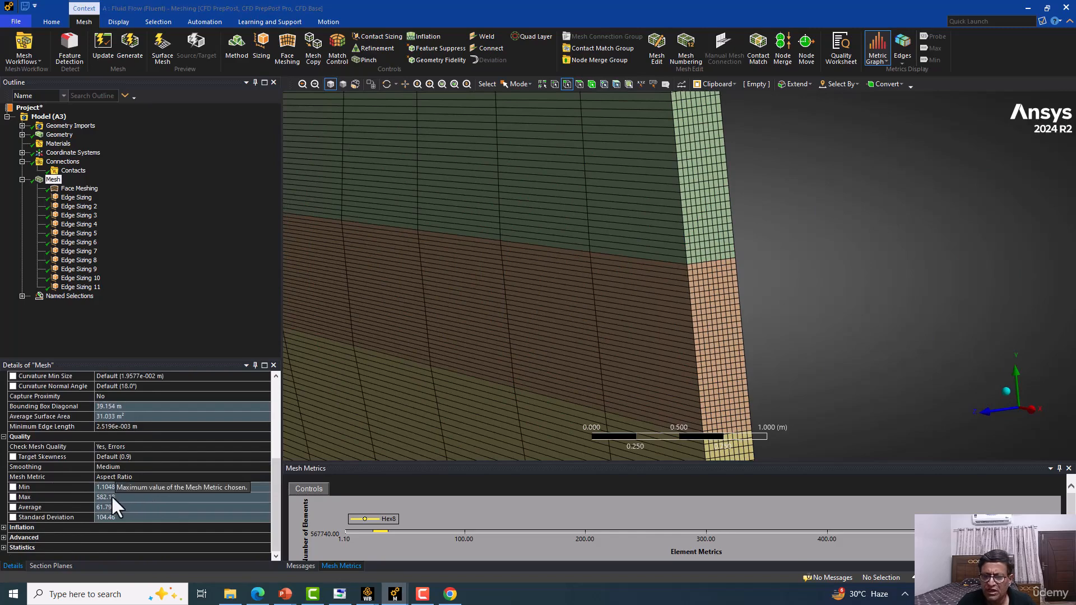
Examine the regenerated mesh from the wake blocks up to the airfoil surface and its leading edge
scroll(401, 344, down, 6)
ctrl+middle_drag(406, 331, 572, 338)
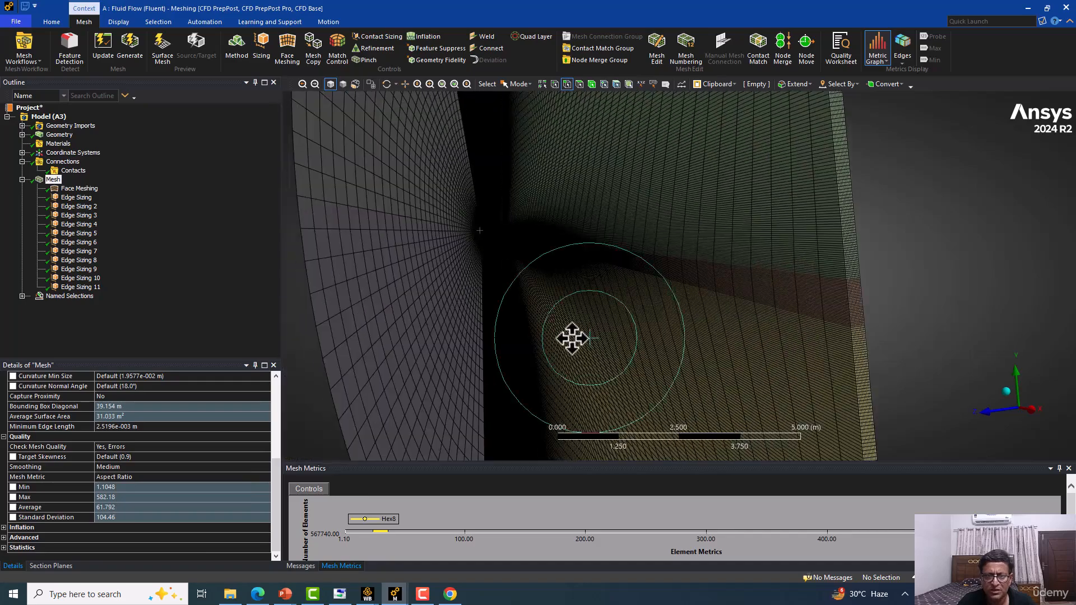
scroll(509, 227, up, 2)
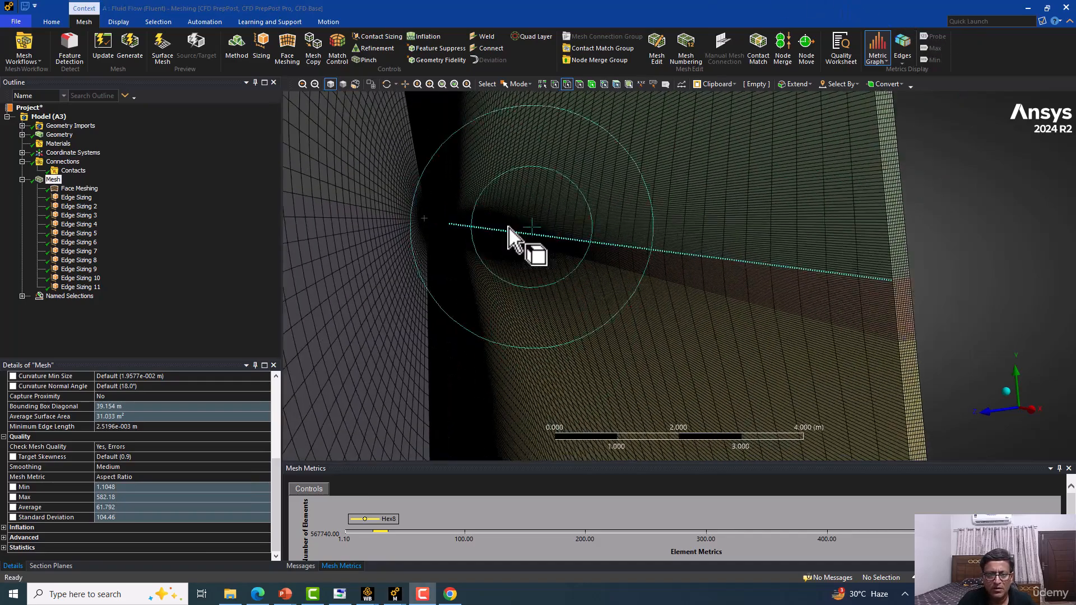
scroll(549, 237, up, 2)
ctrl+middle_drag(552, 236, 877, 280)
middle_drag(606, 237, 795, 229)
scroll(796, 230, up, 5)
ctrl+middle_drag(921, 301, 376, 458)
middle_drag(701, 378, 625, 235)
scroll(548, 370, up, 7)
scroll(511, 305, up, 2)
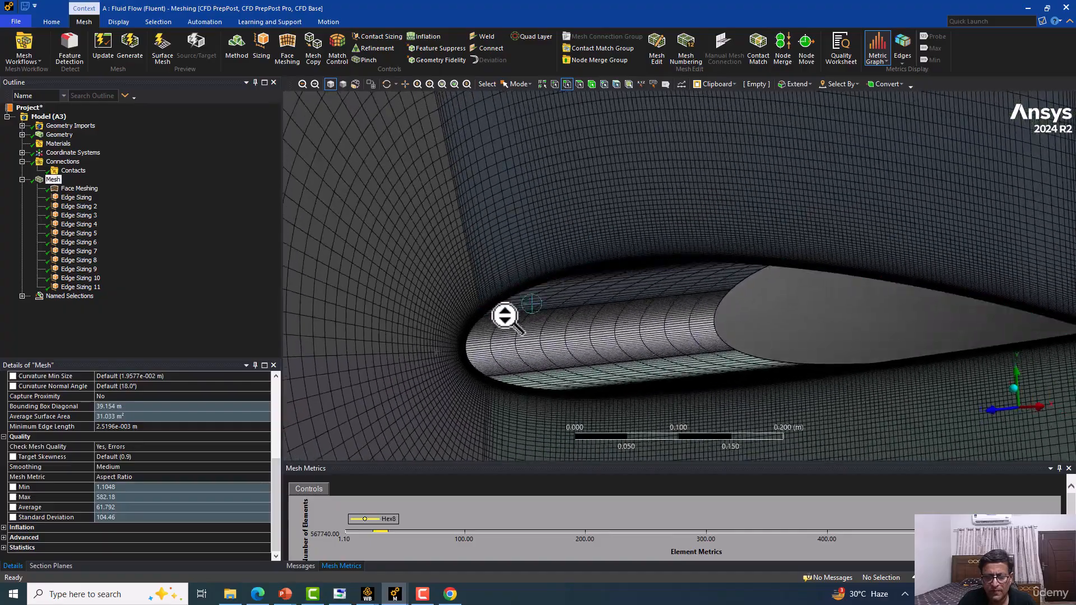
scroll(511, 305, up, 2)
middle_drag(511, 336, 601, 340)
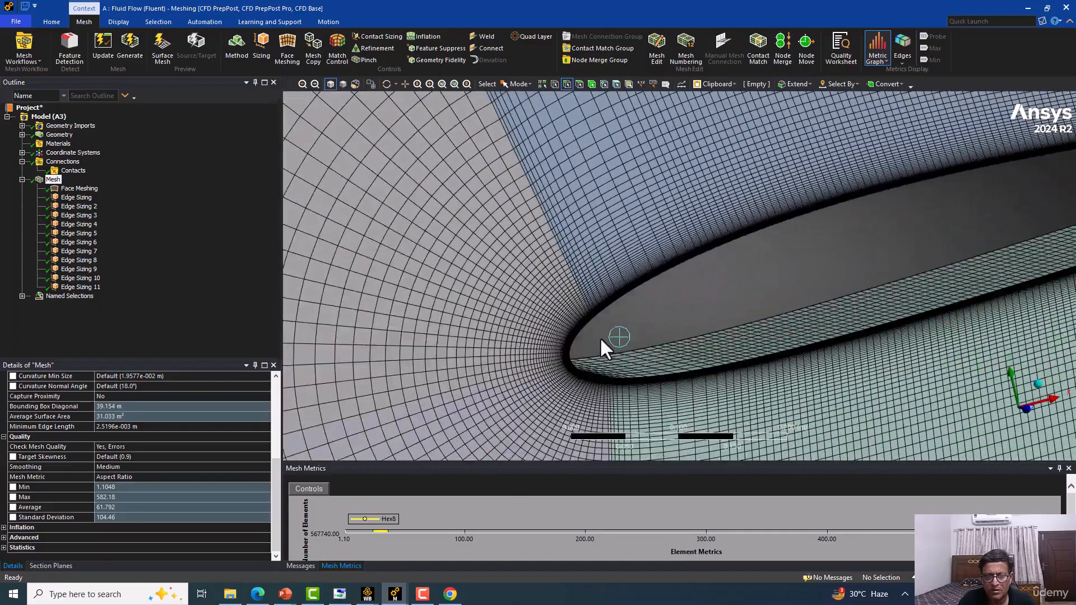
Inspect the full C-shaped domain mesh face-on in the XY plane
scroll(598, 347, down, 6)
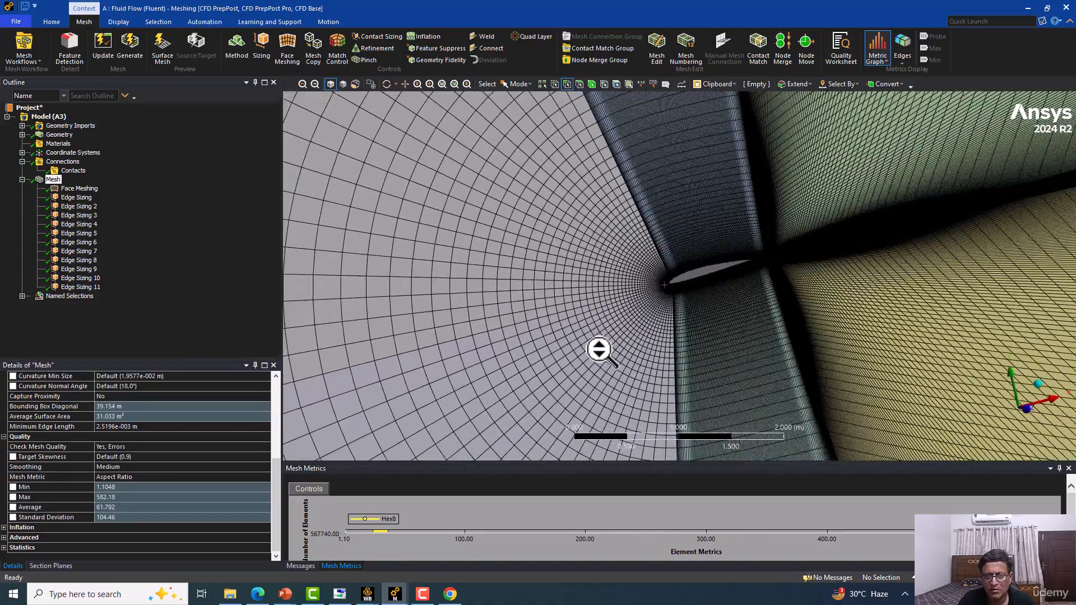
scroll(599, 349, down, 5)
middle_drag(602, 349, 555, 334)
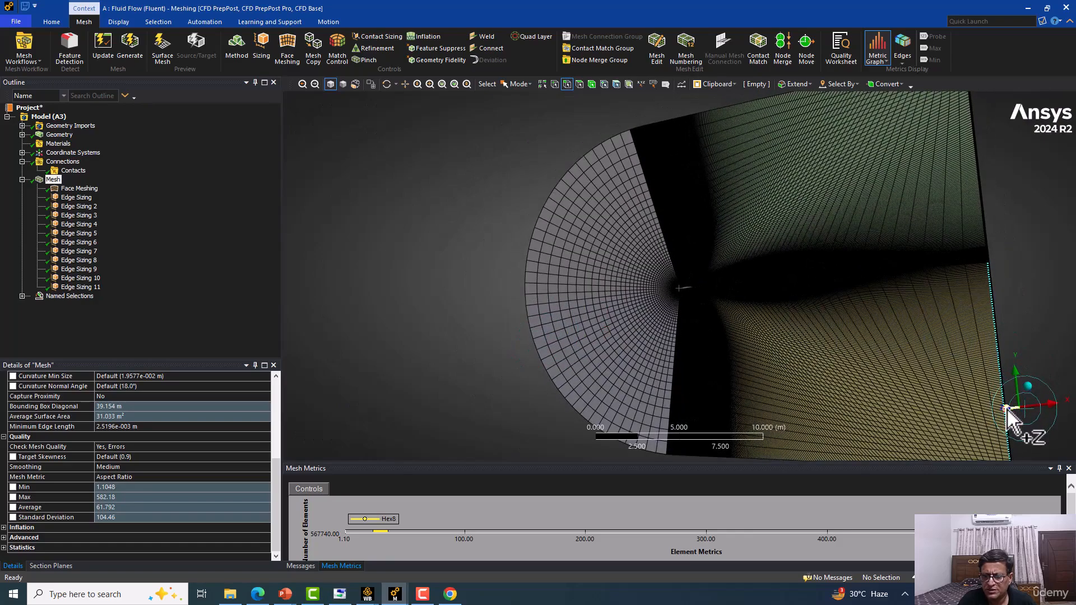
click(1007, 409)
scroll(537, 291, down, 1)
ctrl+middle_drag(493, 296, 423, 303)
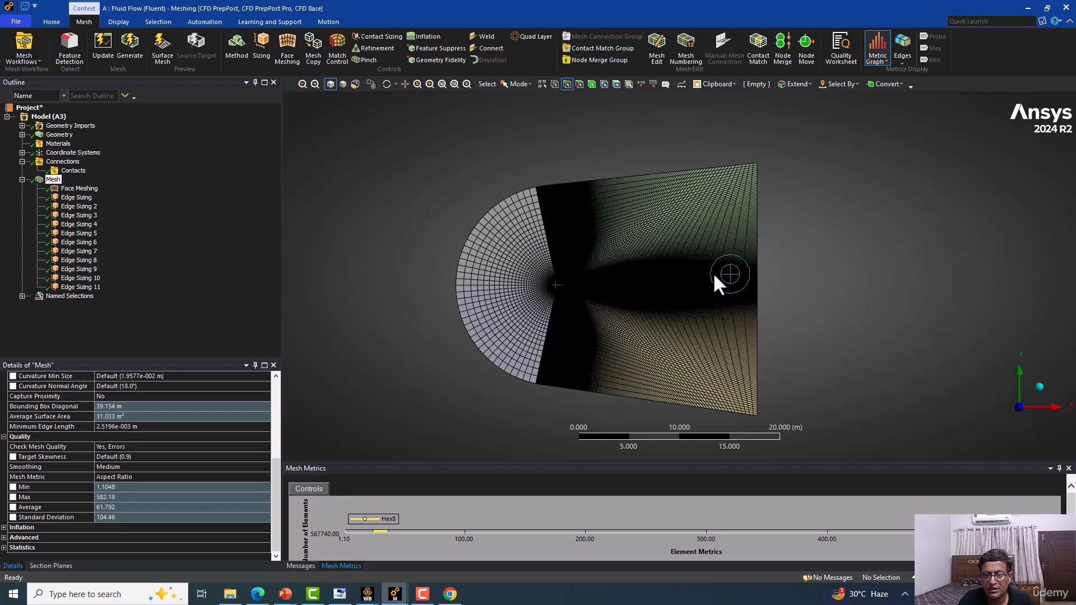
scroll(727, 267, down, 5)
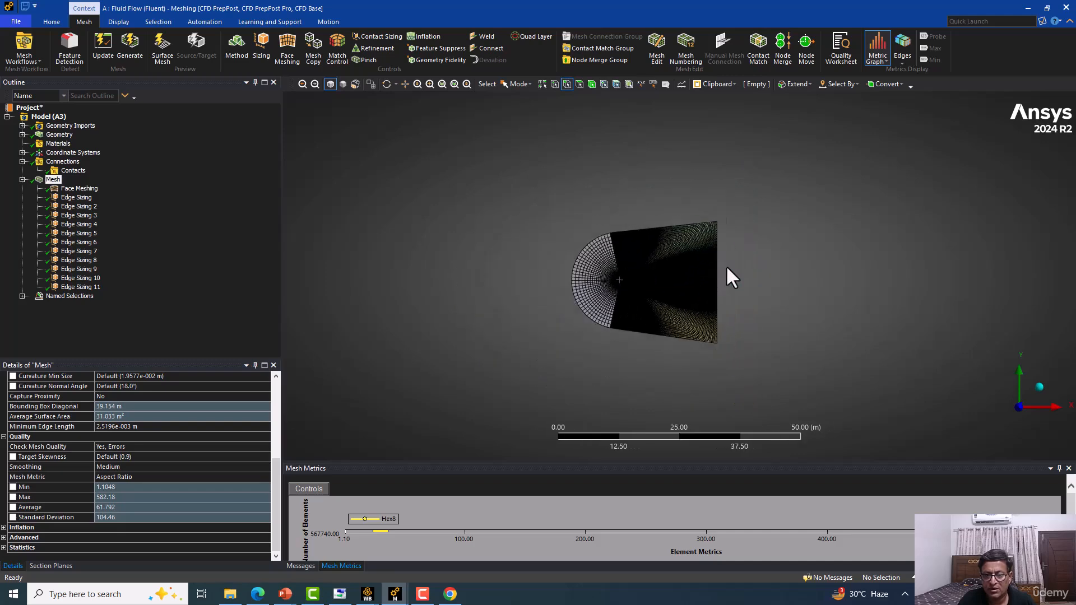
scroll(725, 267, up, 7)
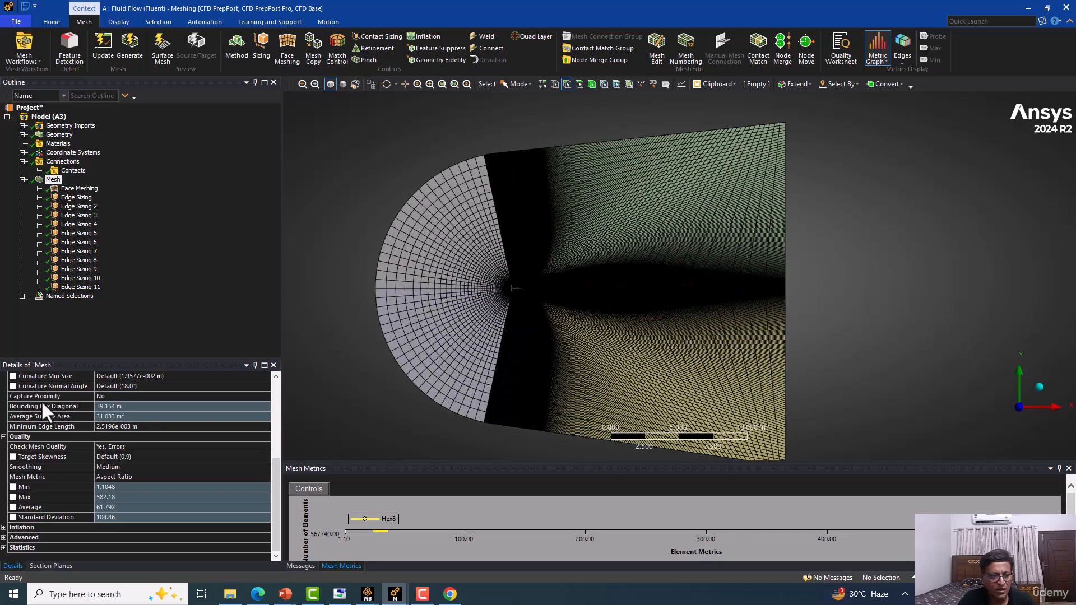
Set the mesh metric to Orthogonal Quality and check its minimum value together with the node and element statistics
click(130, 477)
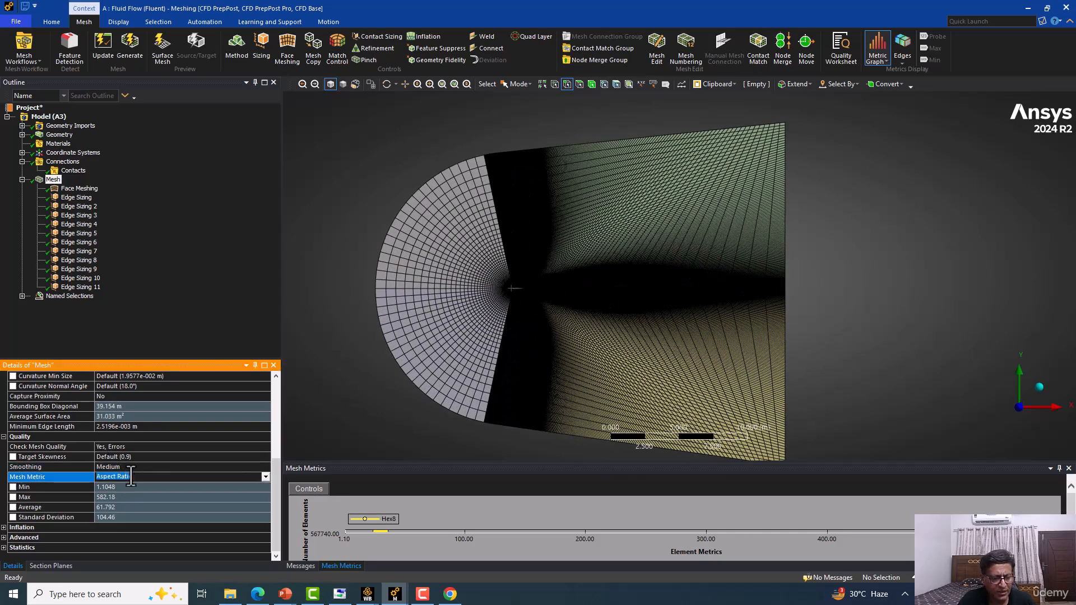
click(265, 476)
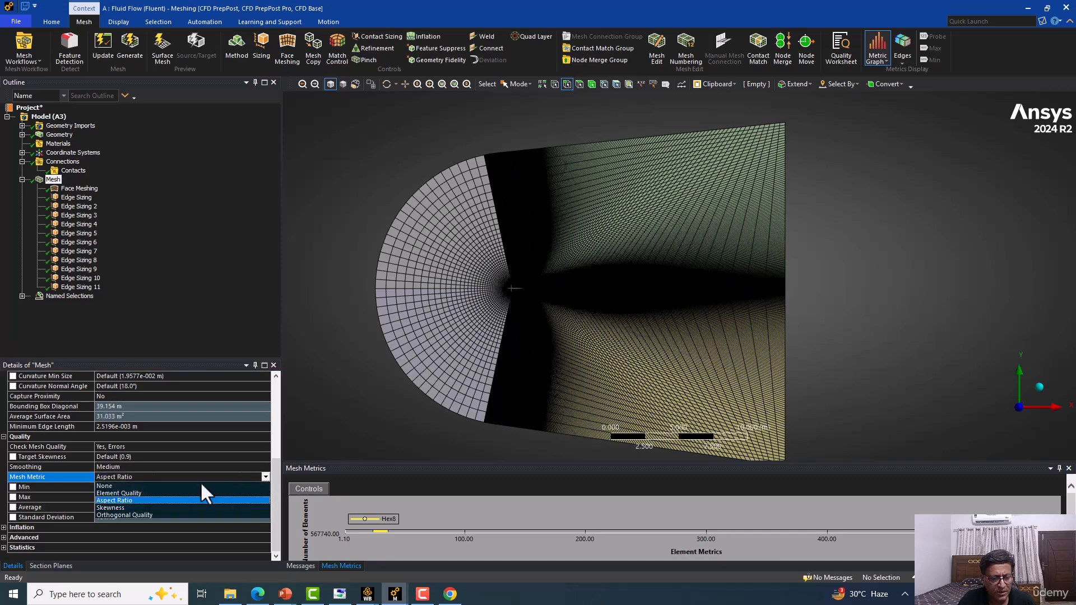
click(123, 513)
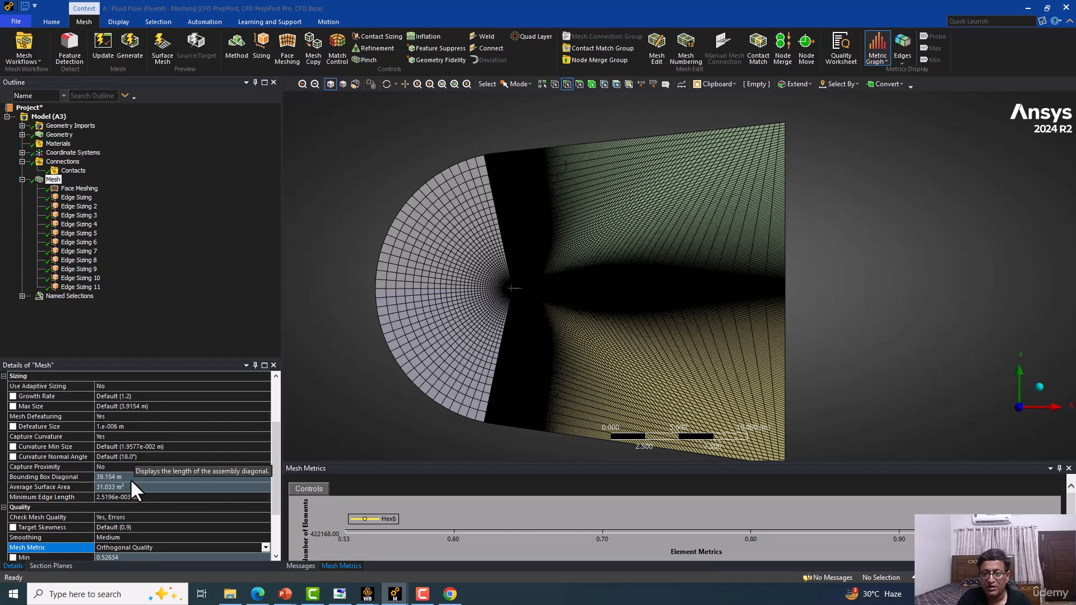
scroll(131, 479, down, 3)
click(122, 487)
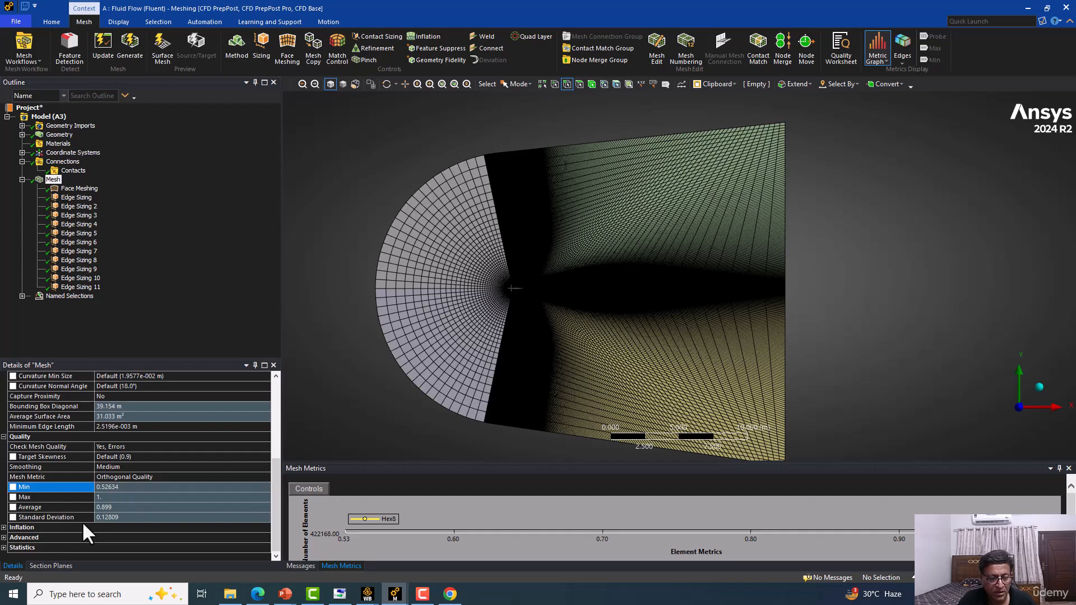
click(2, 547)
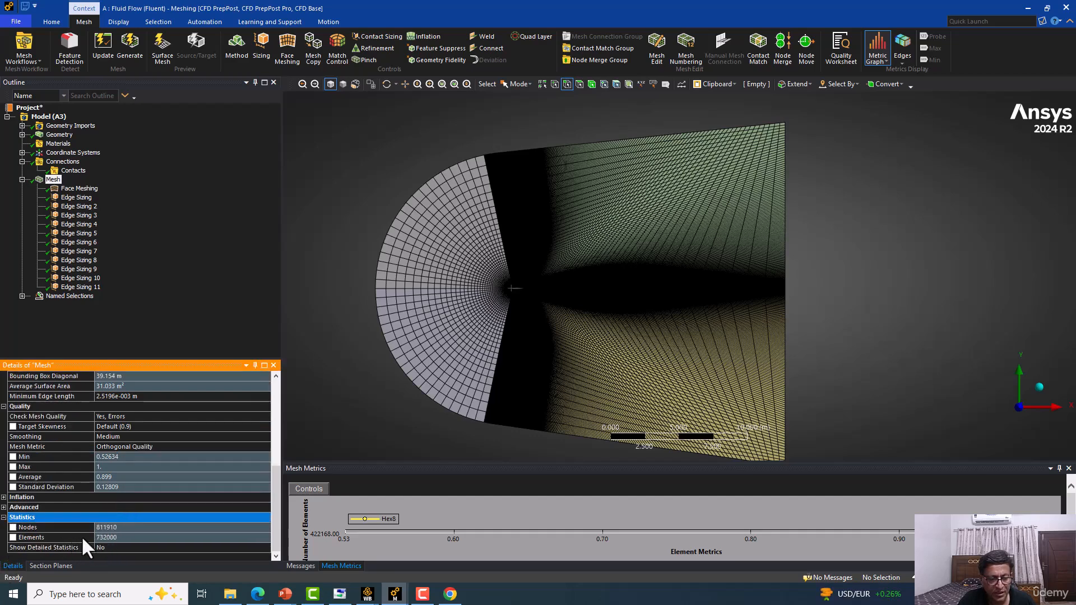
click(361, 432)
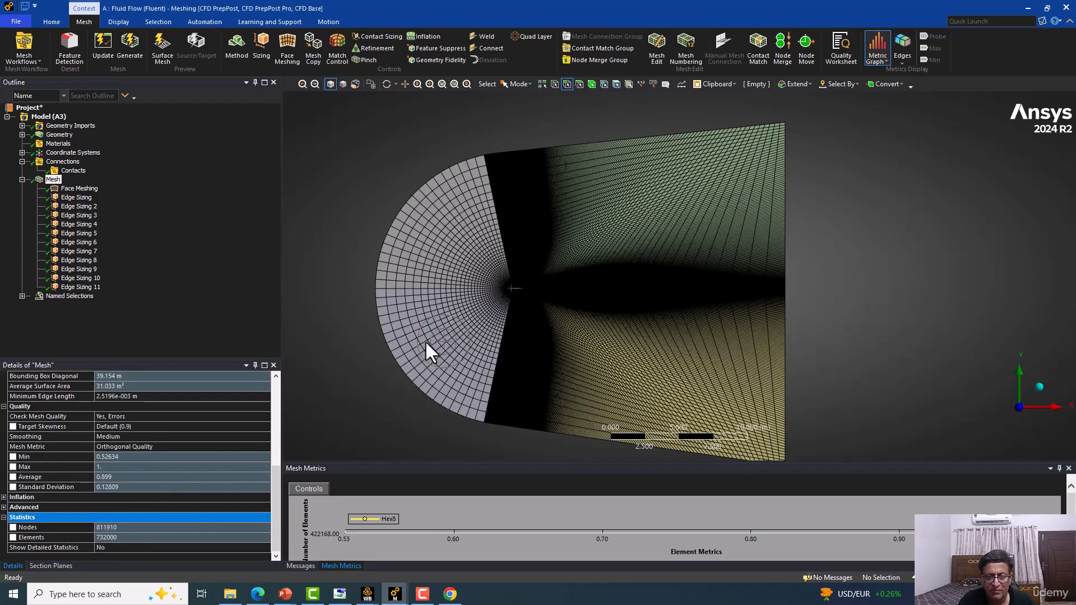
Examine the cell transition between the front block and the upper airfoil block near the leading edge
scroll(425, 340, up, 5)
middle_drag(649, 279, 931, 308)
scroll(587, 305, up, 5)
scroll(520, 305, up, 1)
scroll(520, 305, up, 3)
ctrl+middle_drag(520, 305, 930, 284)
scroll(566, 288, up, 6)
scroll(560, 328, up, 3)
ctrl+middle_drag(474, 370, 642, 233)
scroll(462, 241, up, 3)
mouse_move(462, 241)
middle_down()
mouse_move(568, 234)
mouse_move(470, 228)
middle_up()
scroll(406, 234, up, 2)
ctrl+middle_drag(406, 235, 573, 248)
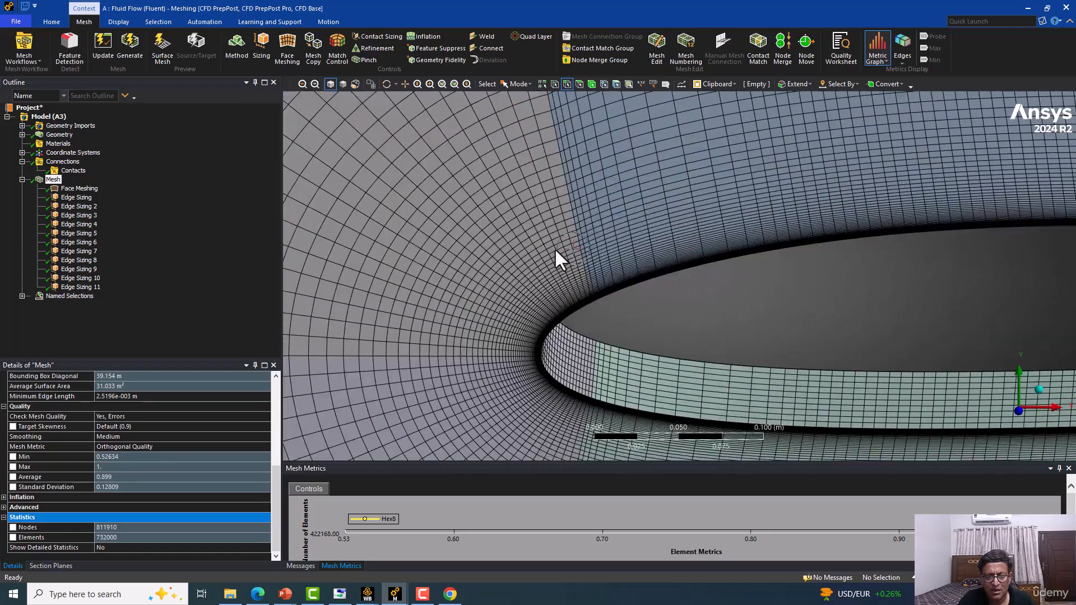
scroll(555, 251, up, 4)
scroll(507, 250, up, 2)
ctrl+middle_drag(455, 240, 557, 195)
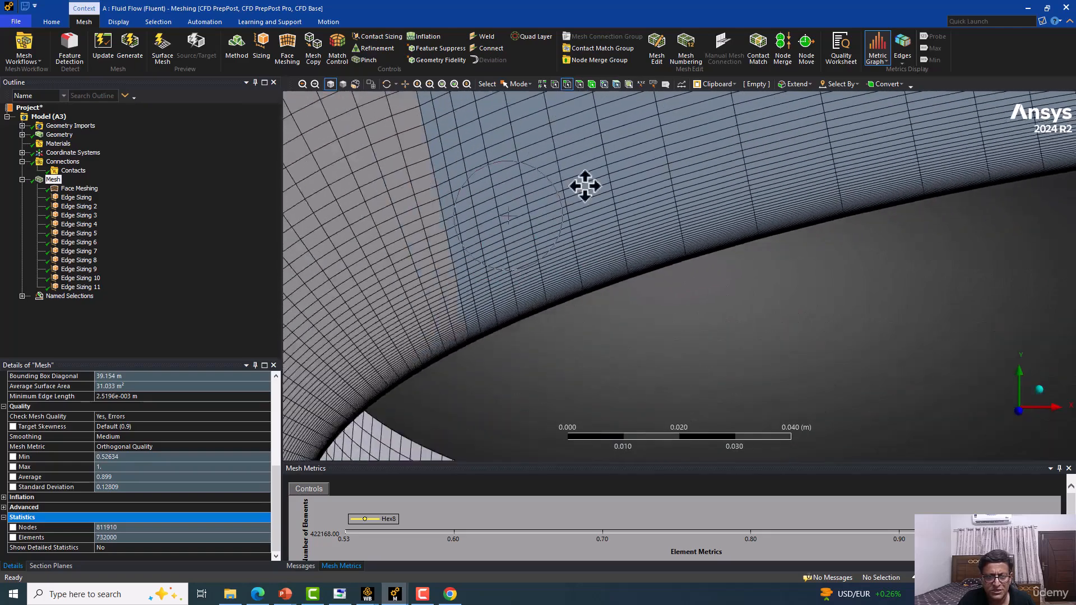
scroll(536, 197, up, 2)
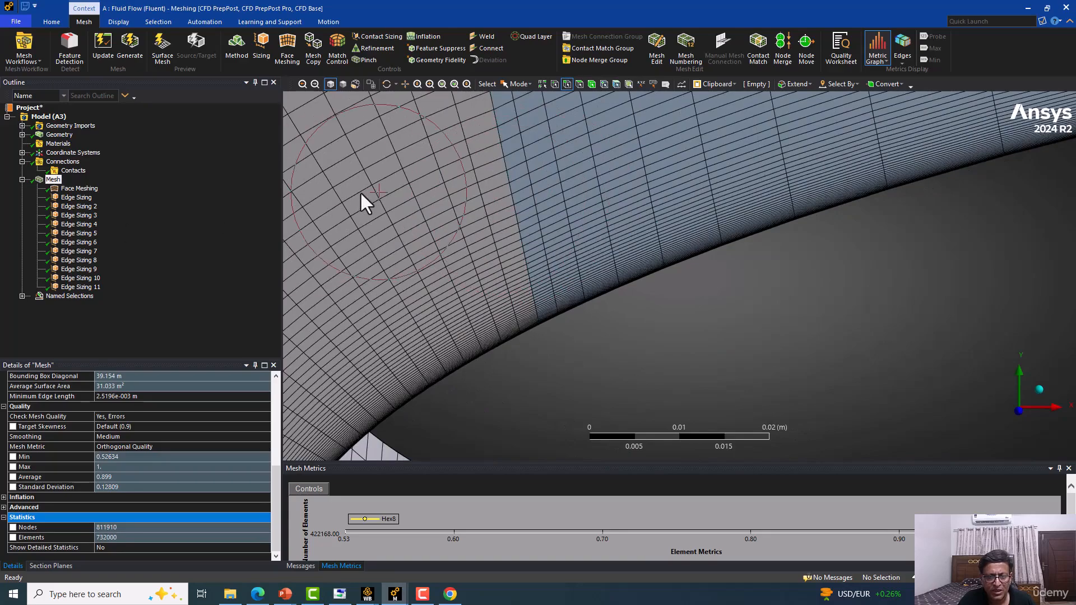
scroll(440, 248, down, 5)
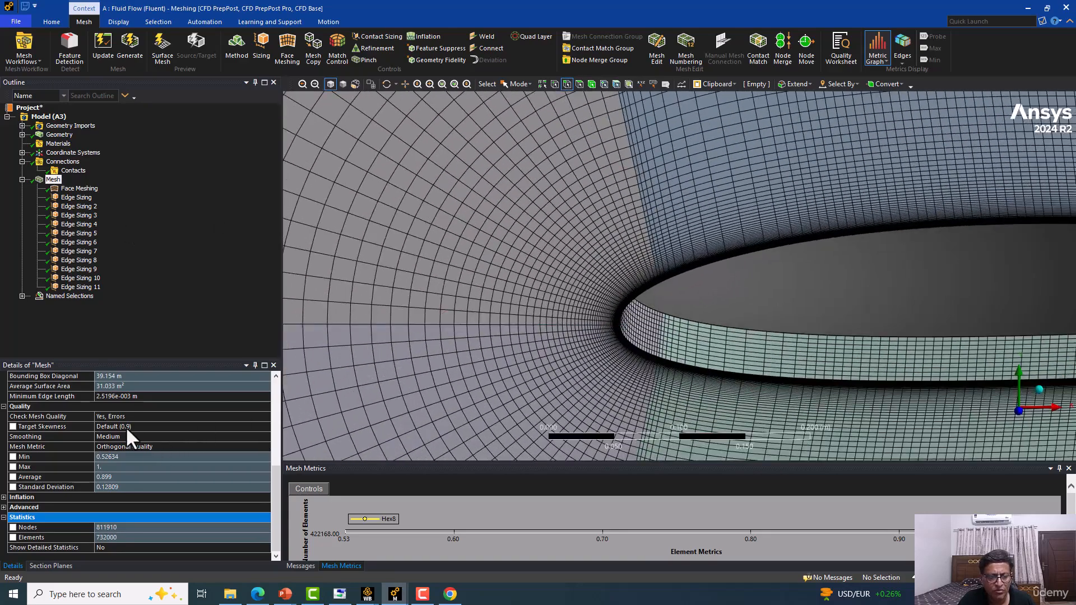
Set the mesh smoothing to High and regenerate the mesh
click(125, 436)
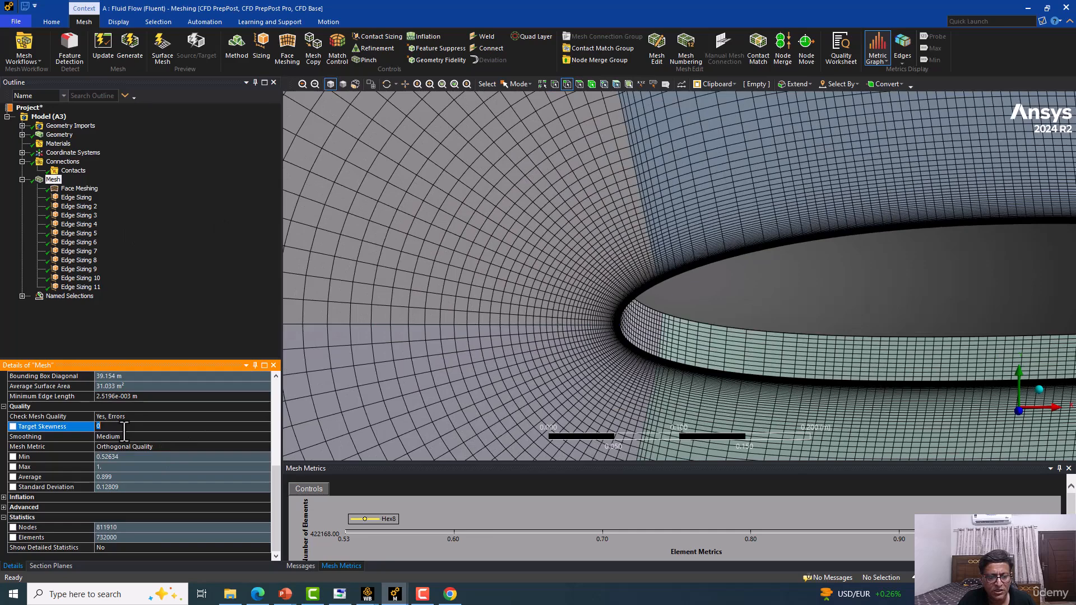
click(267, 440)
click(123, 458)
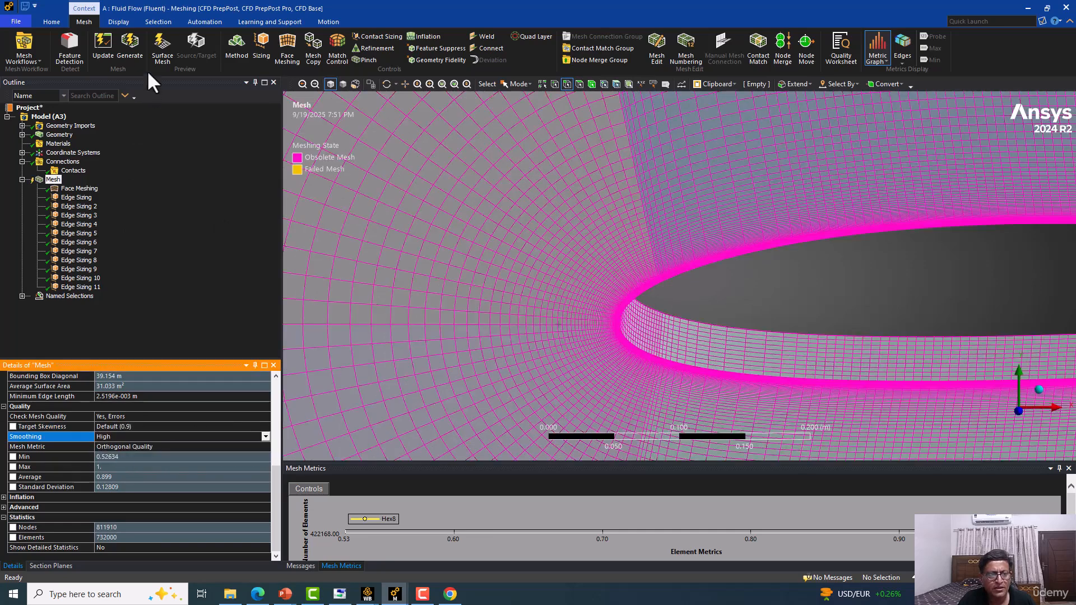
click(132, 49)
scroll(691, 305, down, 3)
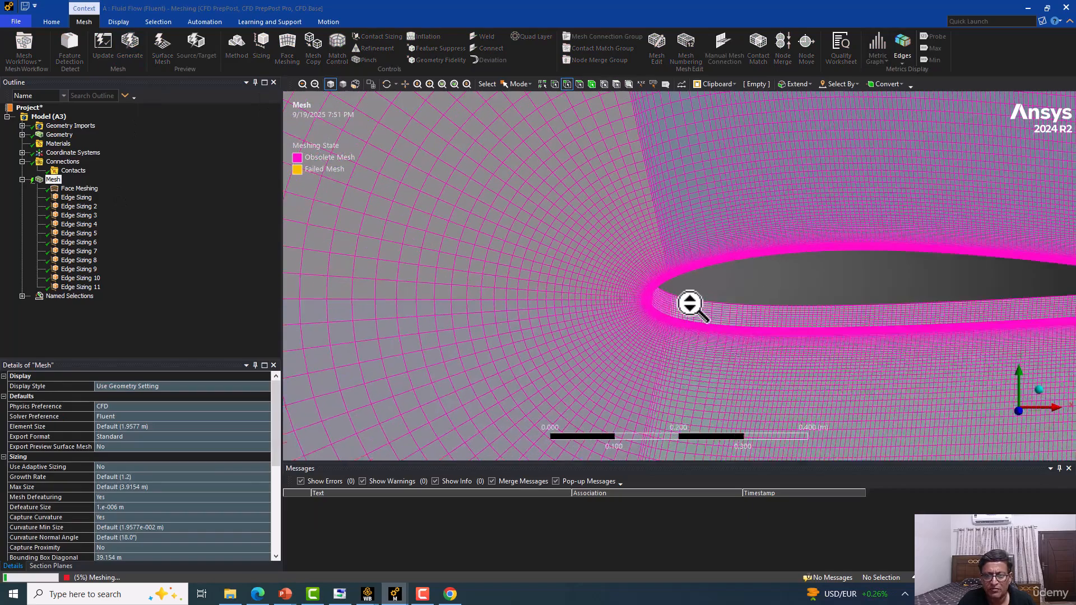
scroll(690, 305, down, 10)
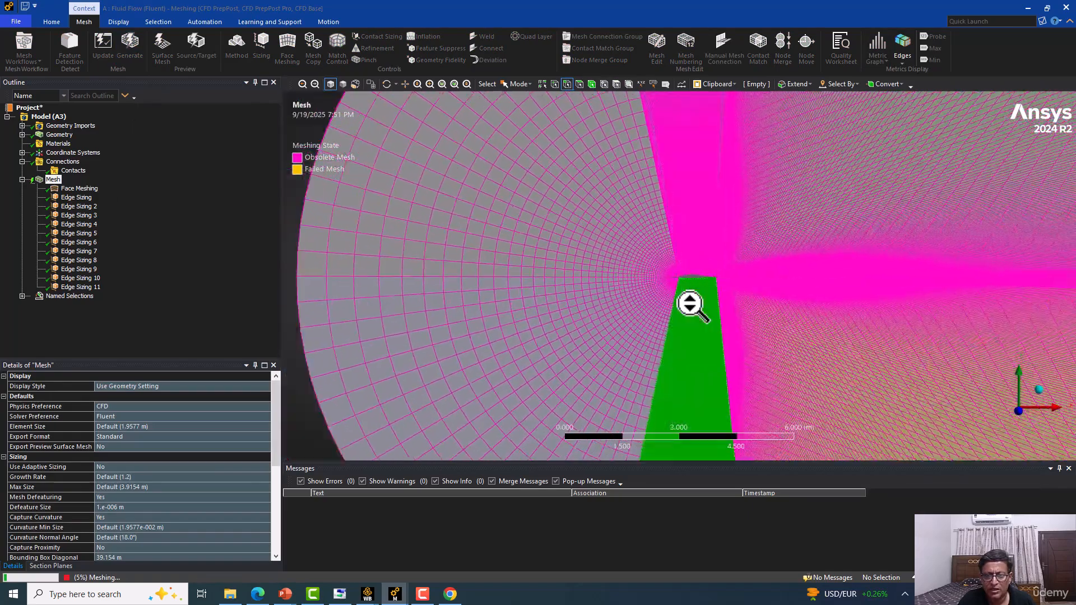
scroll(690, 304, down, 3)
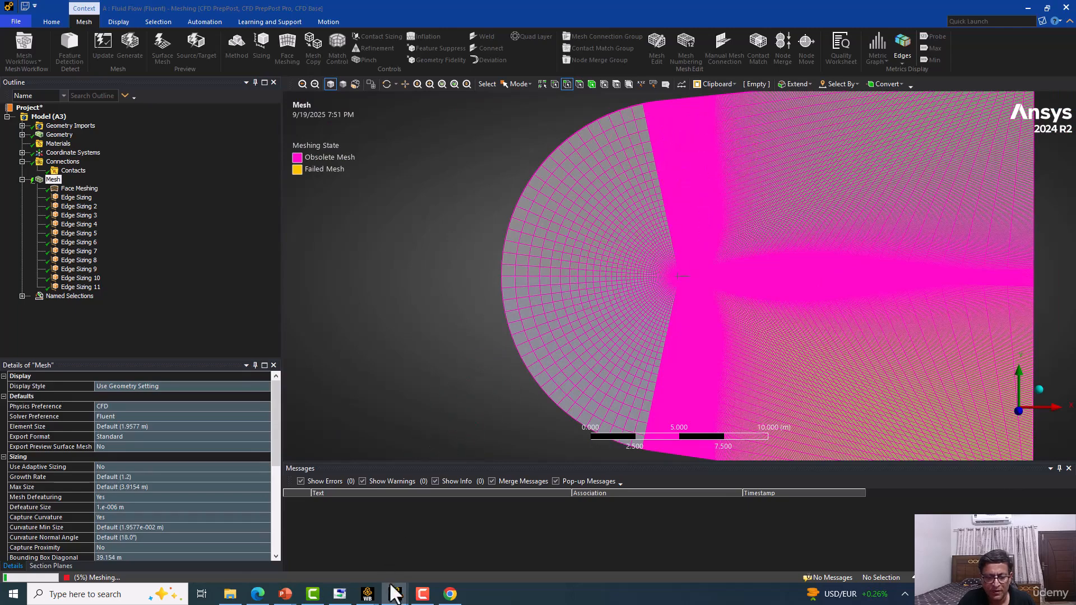
Switch to DesignModeler, review the block angle dimensions A5 and A6 of Sketch3, and return to Meshing
mouse_move(395, 594)
click(457, 539)
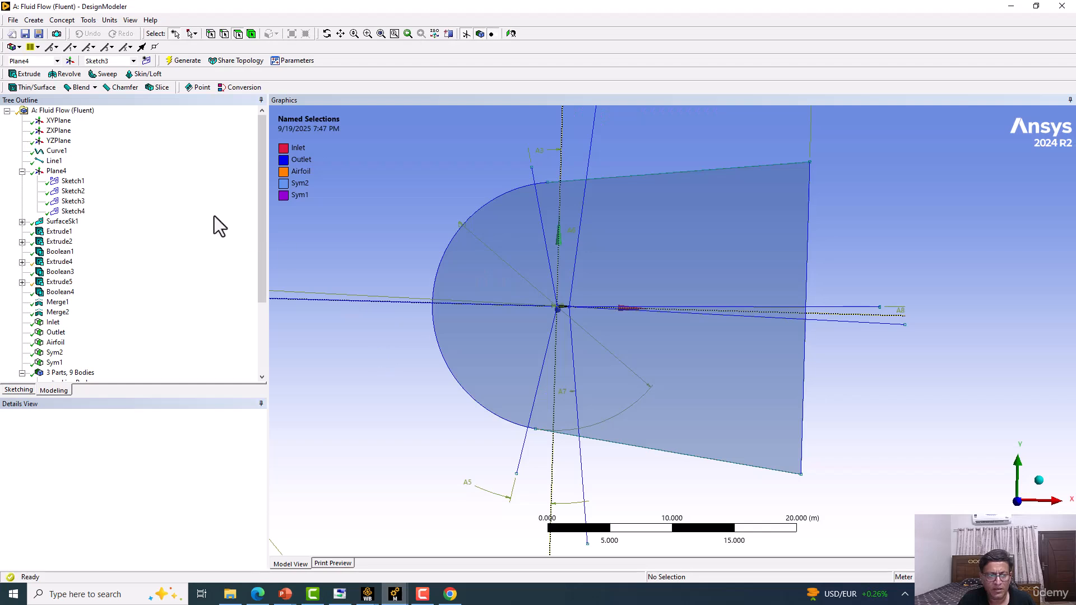
click(78, 201)
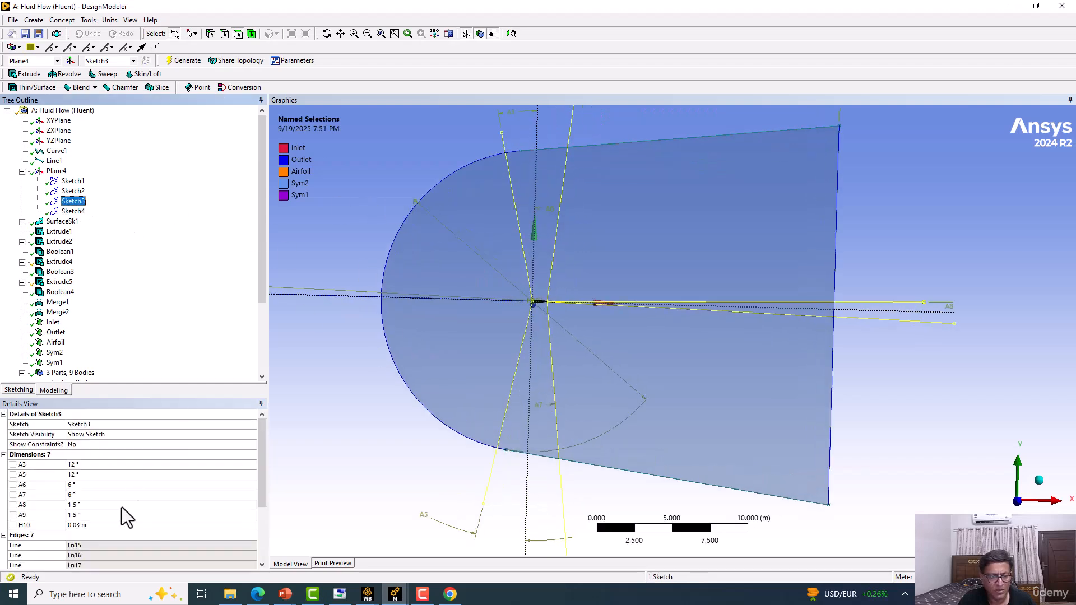
click(88, 476)
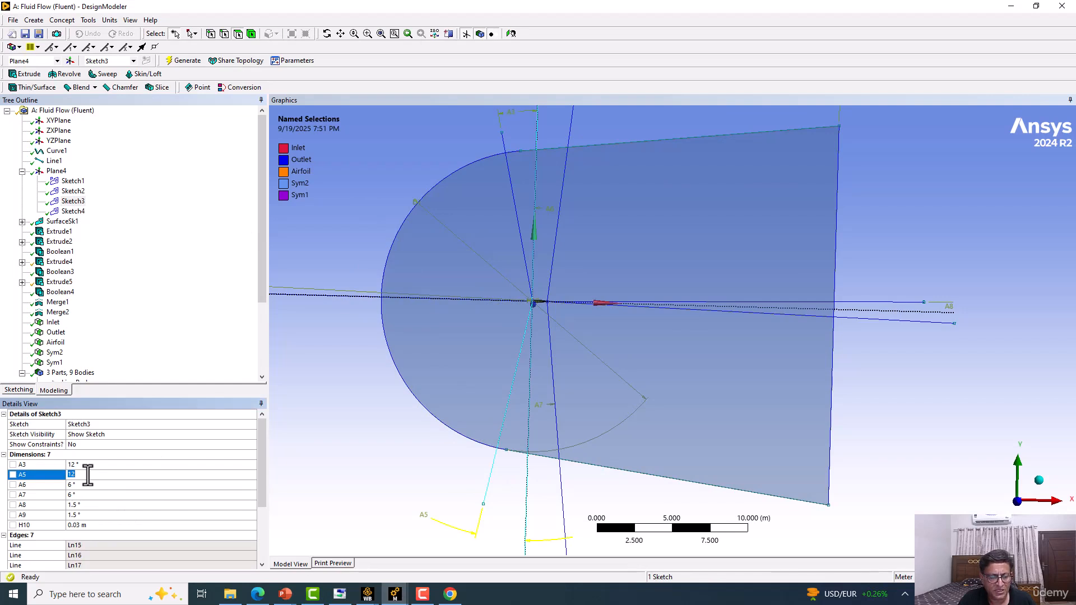
click(82, 485)
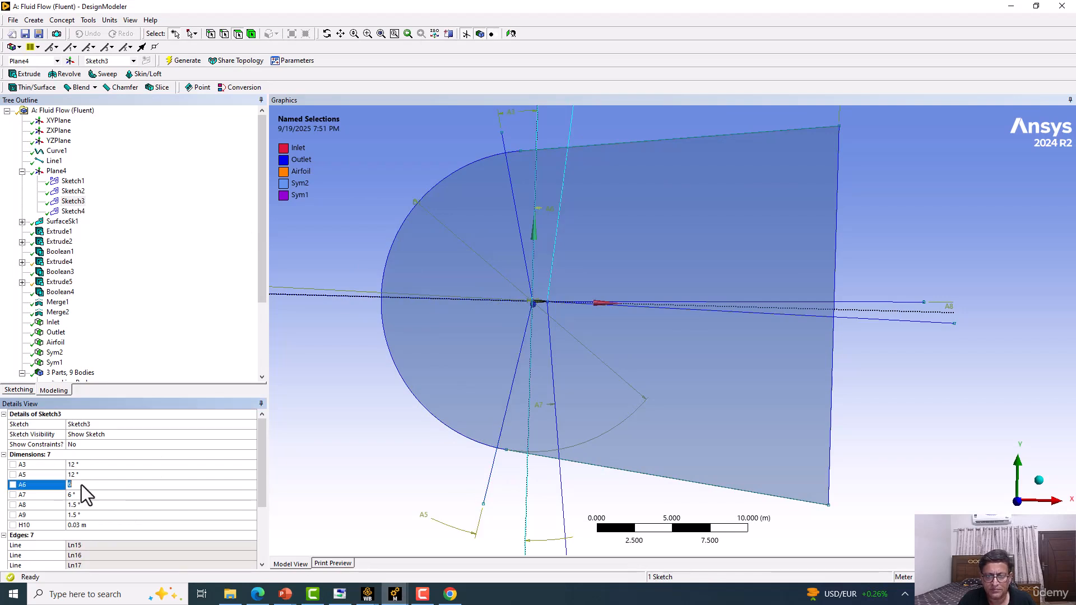
click(1011, 6)
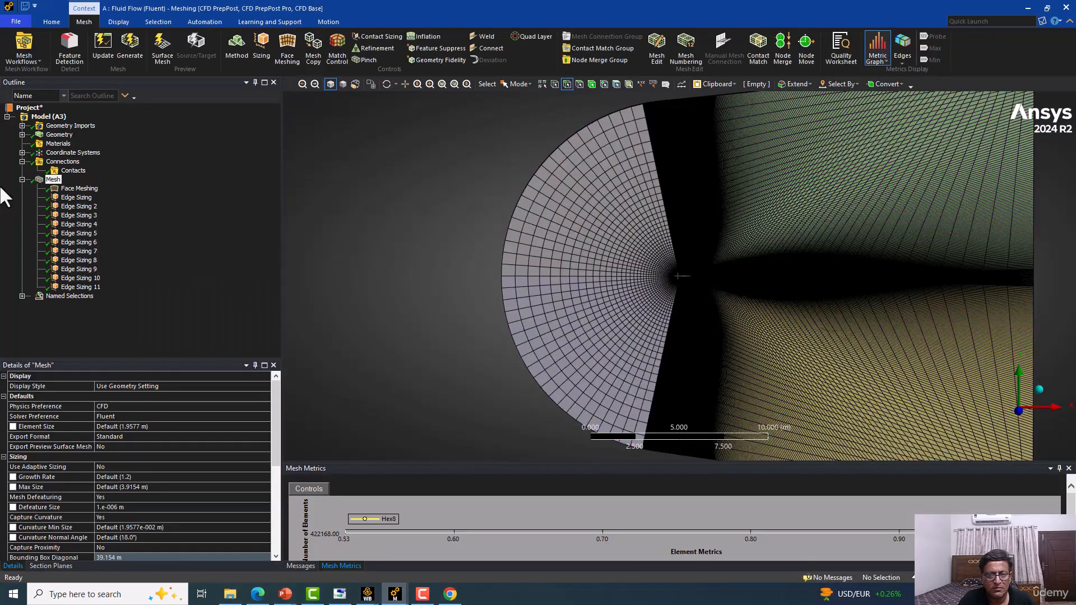
Examine the mesh around the airfoil's leading edge and its transition into the front and neighbouring blocks, including the overall domain
scroll(499, 261, up, 5)
scroll(500, 259, up, 8)
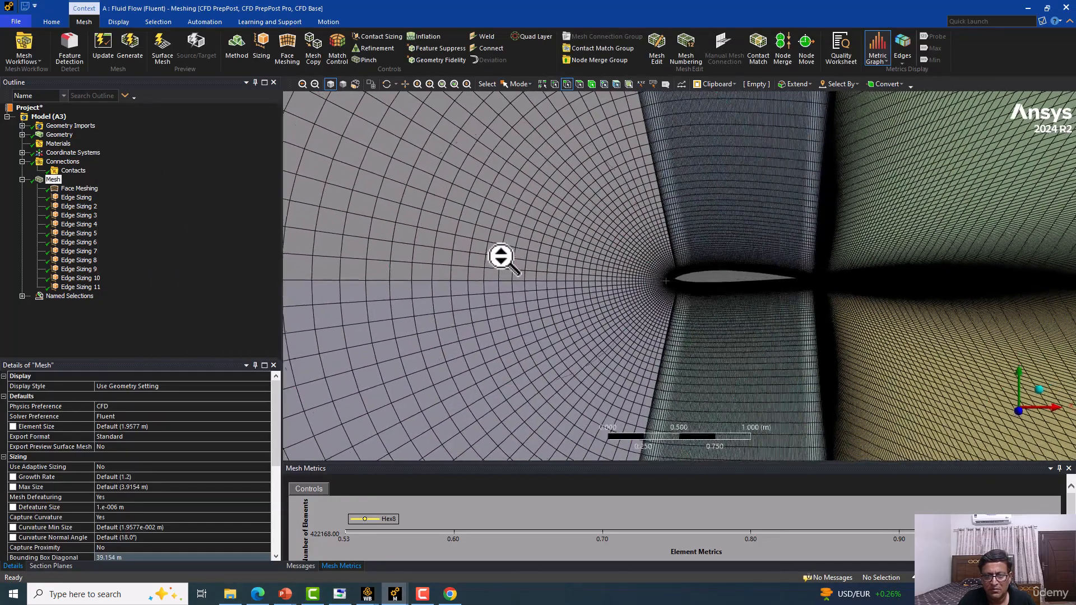
scroll(501, 259, up, 5)
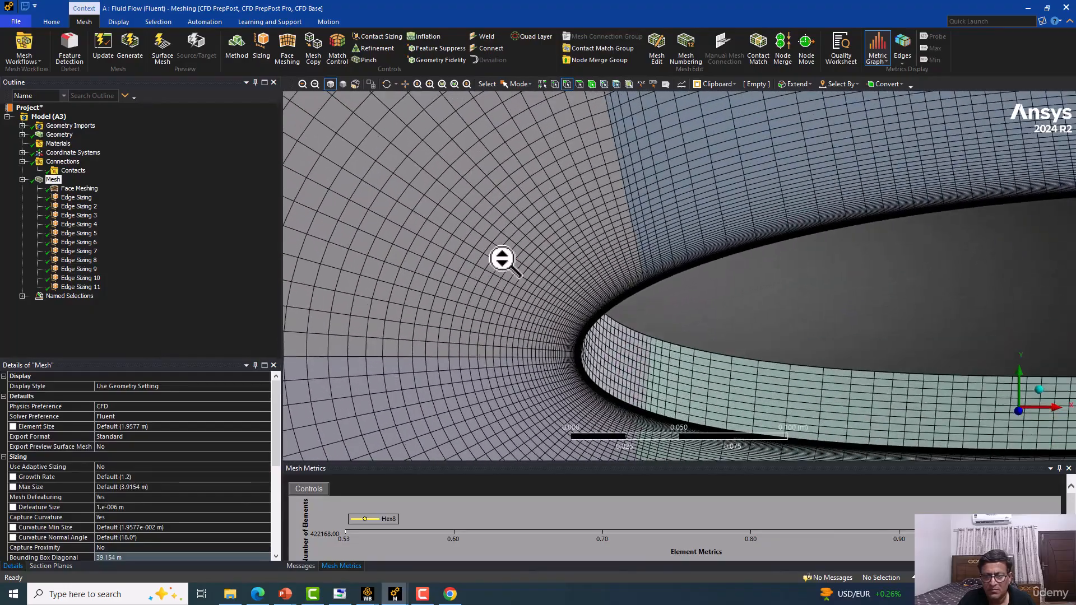
scroll(502, 259, up, 2)
scroll(502, 259, down, 3)
scroll(502, 259, down, 10)
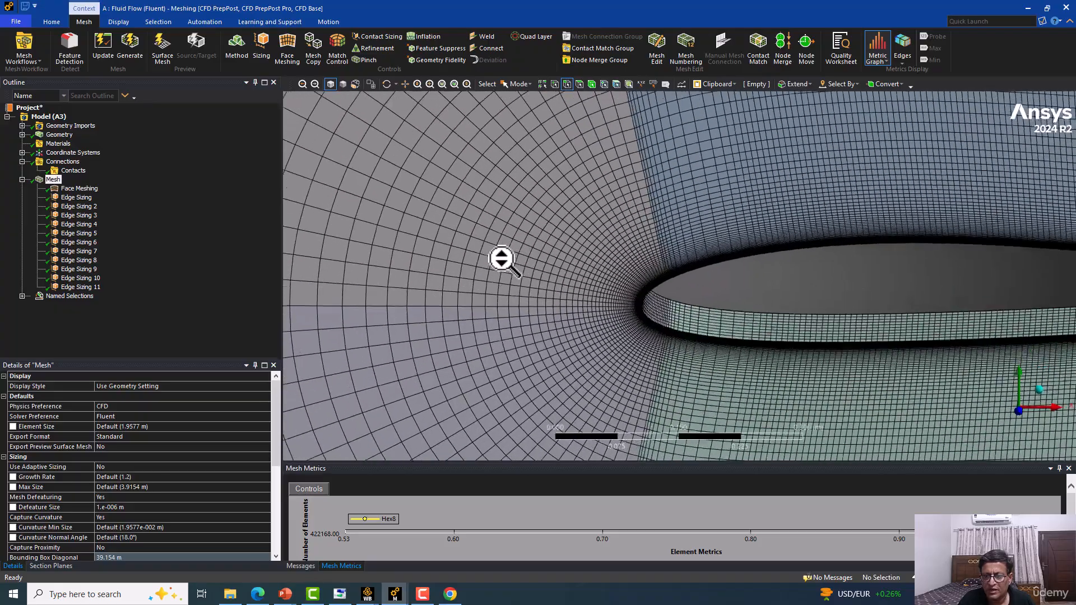
scroll(503, 272, down, 5)
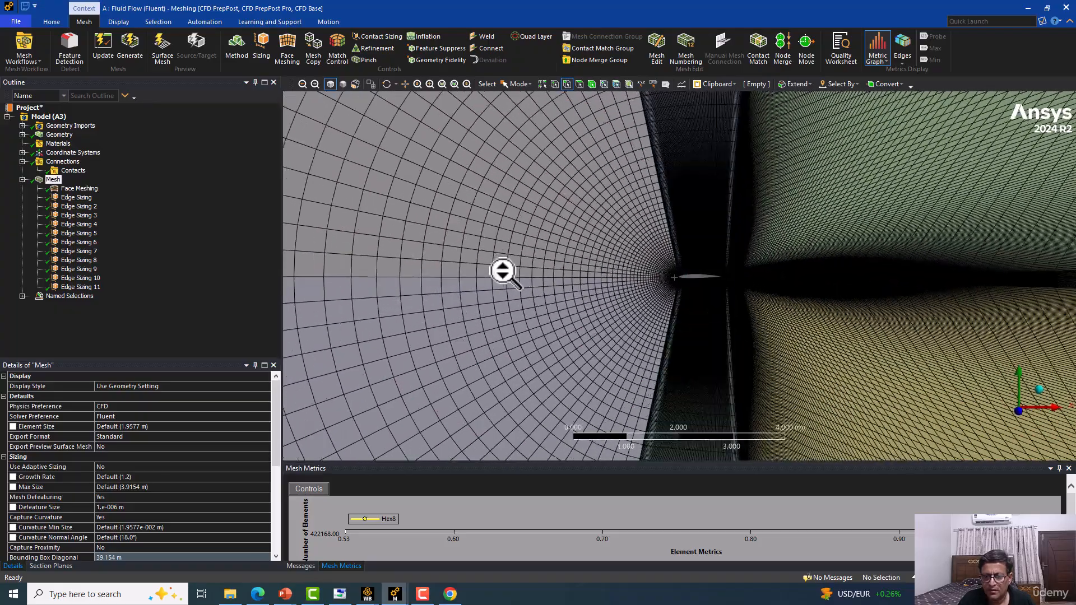
scroll(64, 418, down, 6)
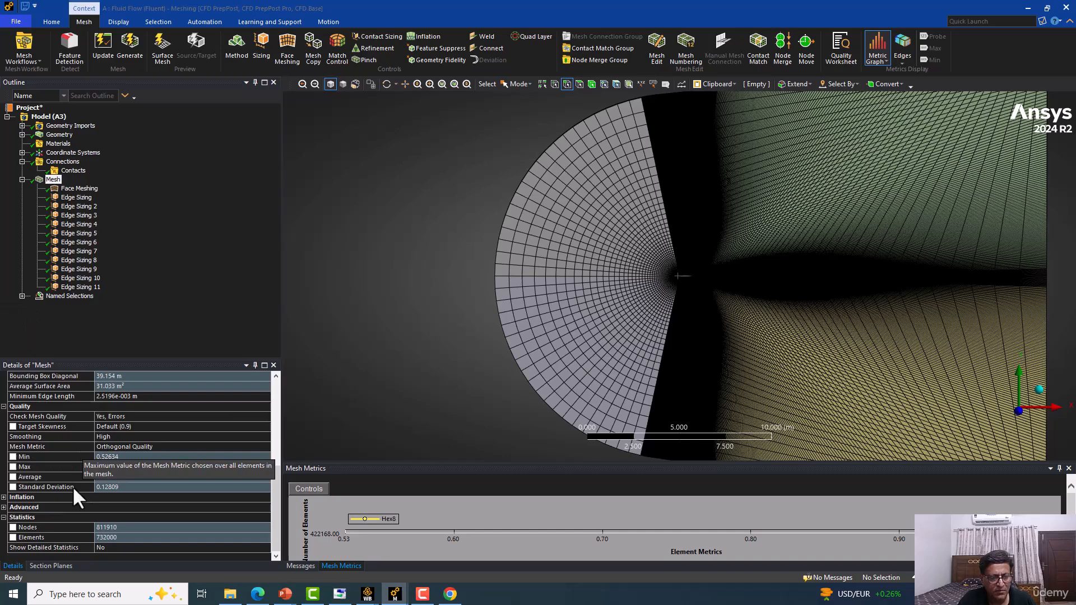
Update the mesh to translate it for Fluent, then read and dismiss the translation information message
click(96, 40)
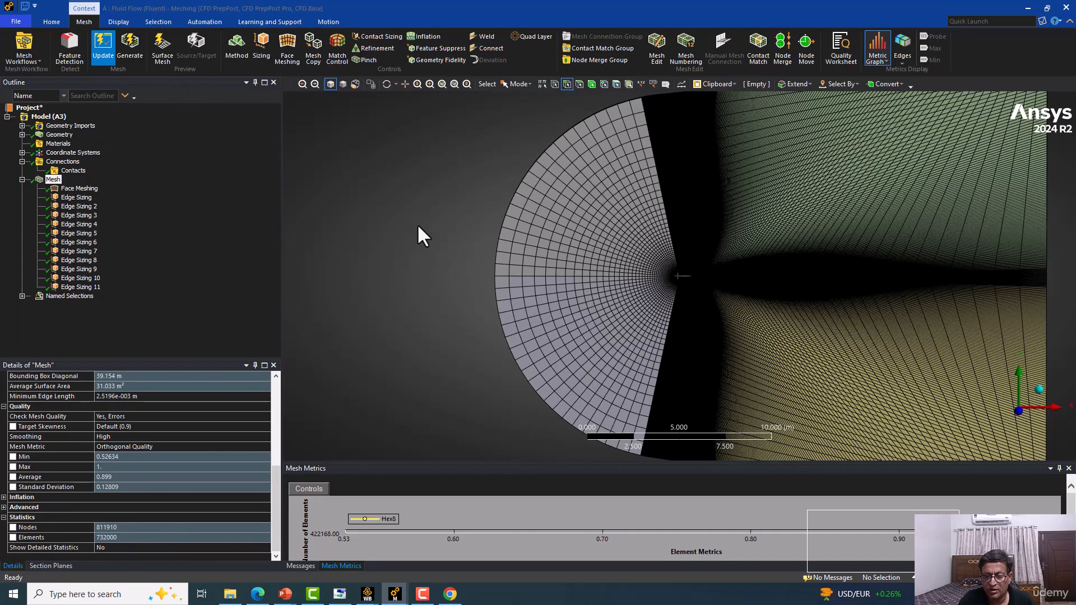
click(301, 566)
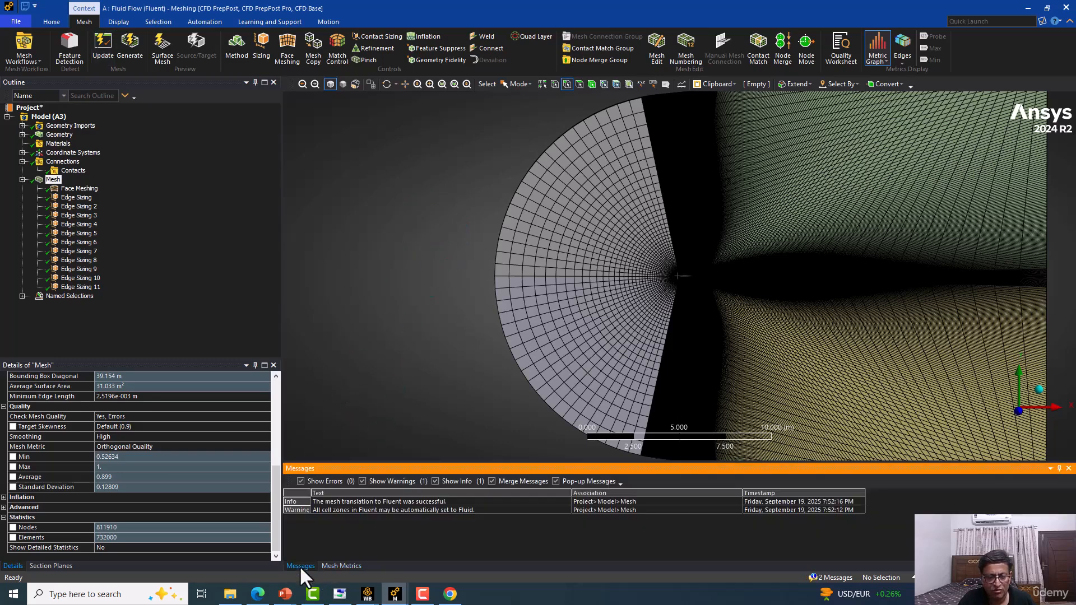
double_click(374, 501)
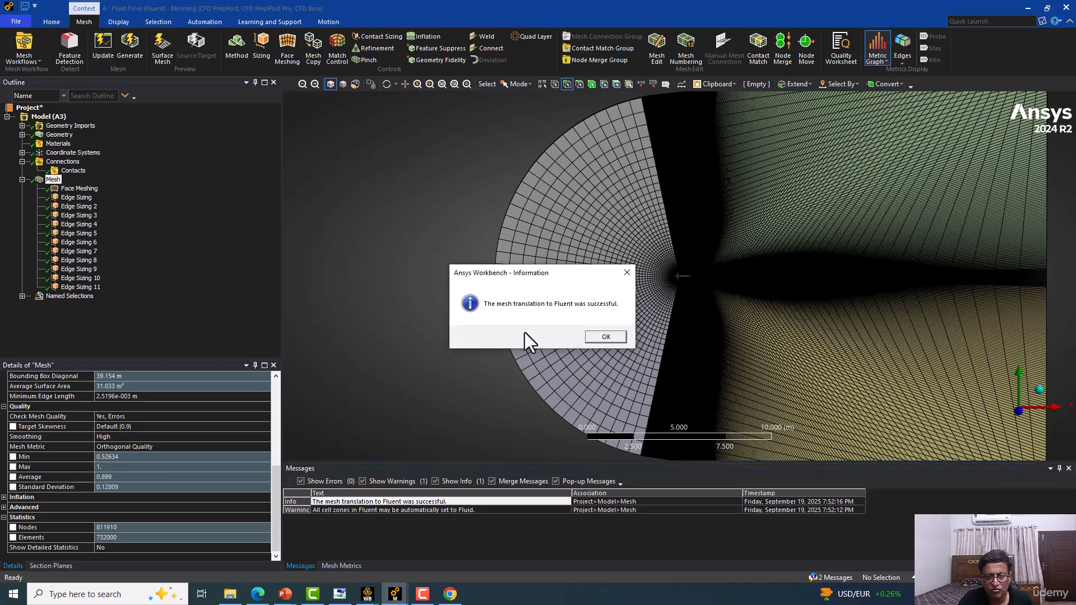
click(603, 337)
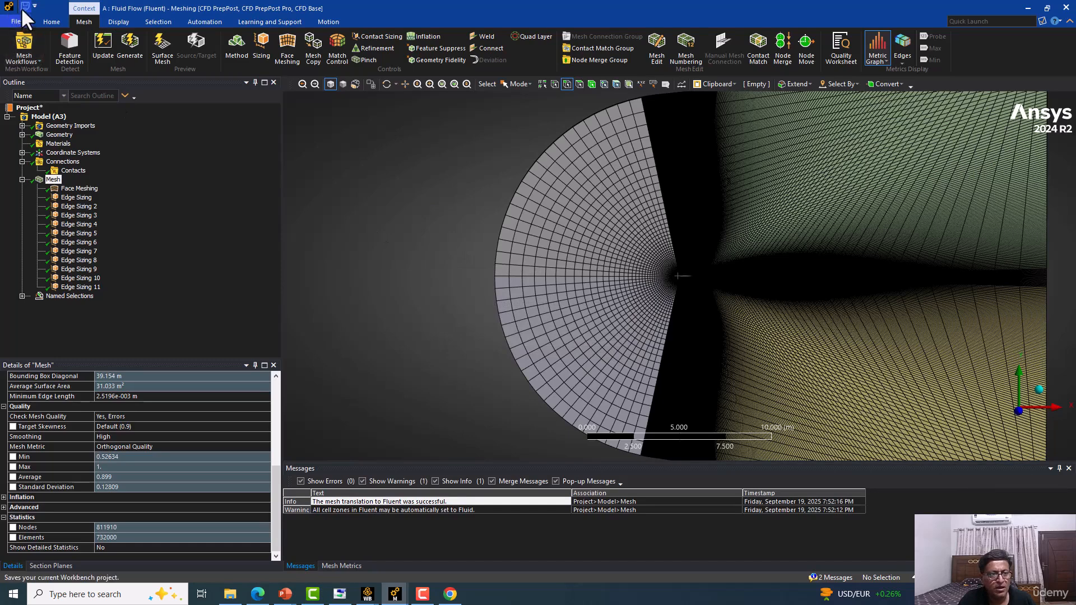